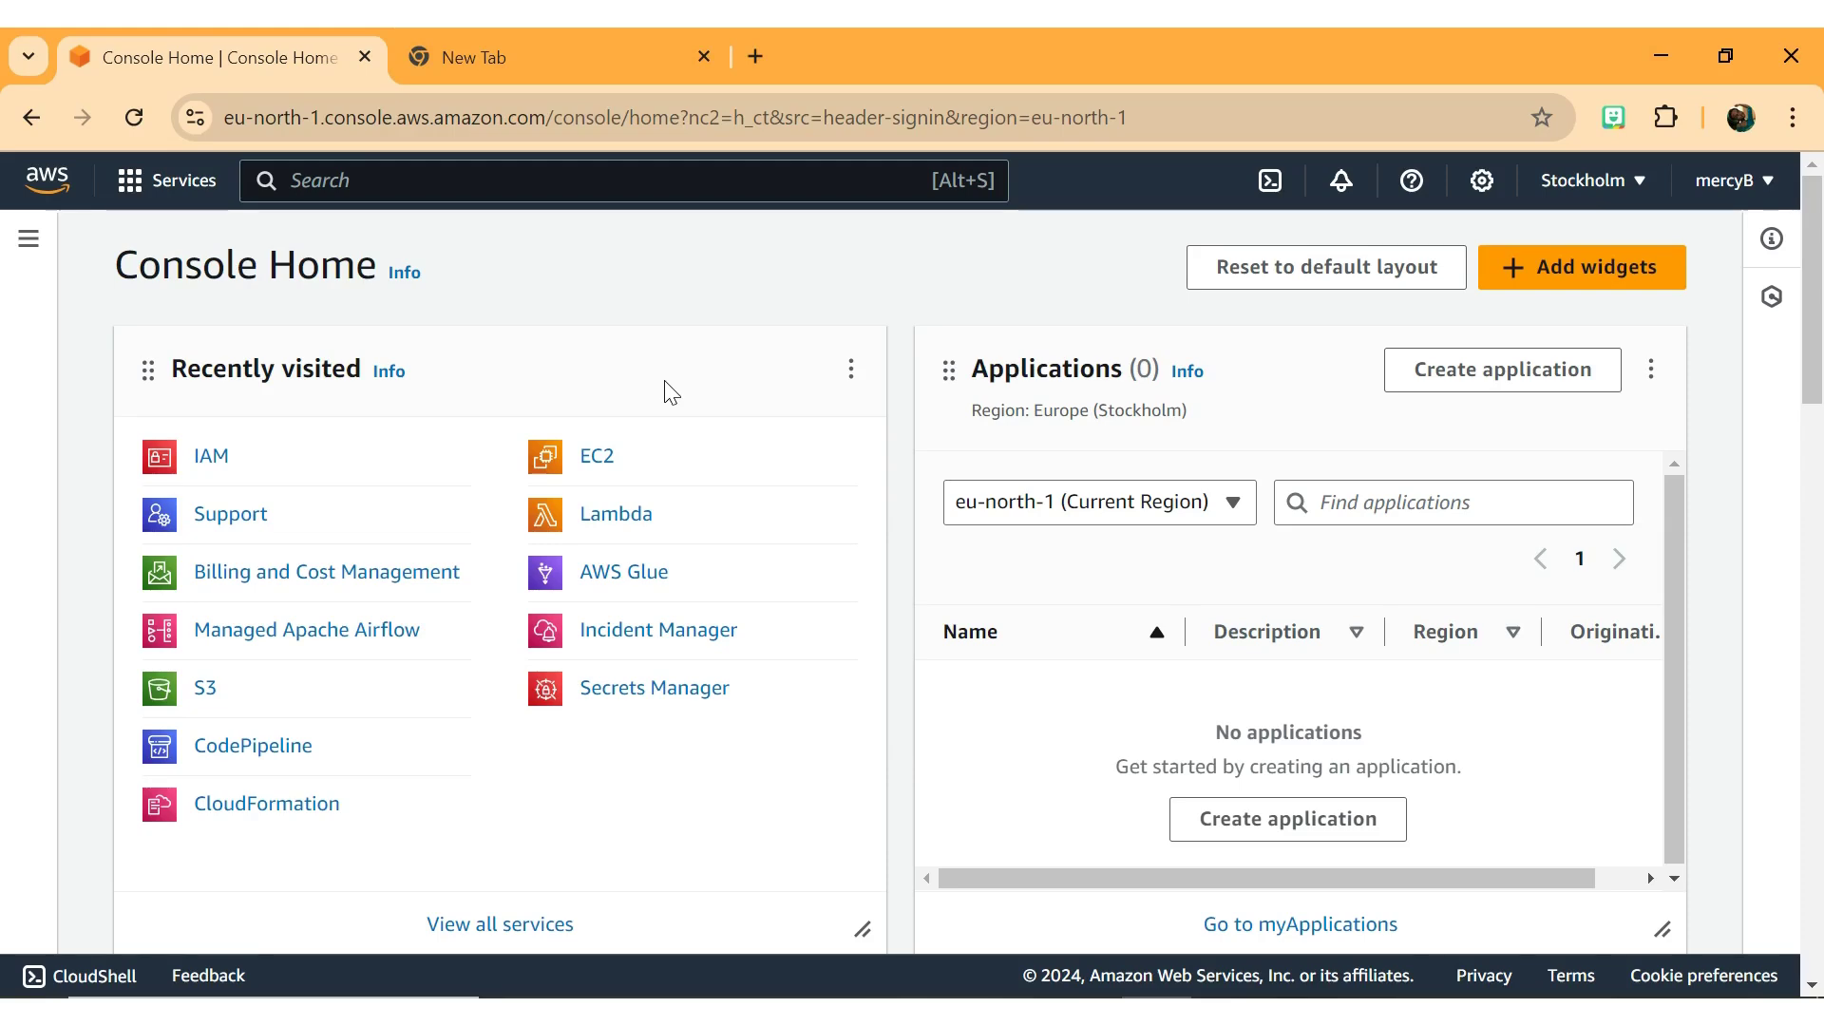
- Open the IAM users list and start creating a new user
{"action": "left_click", "coordinate": [203, 456]}
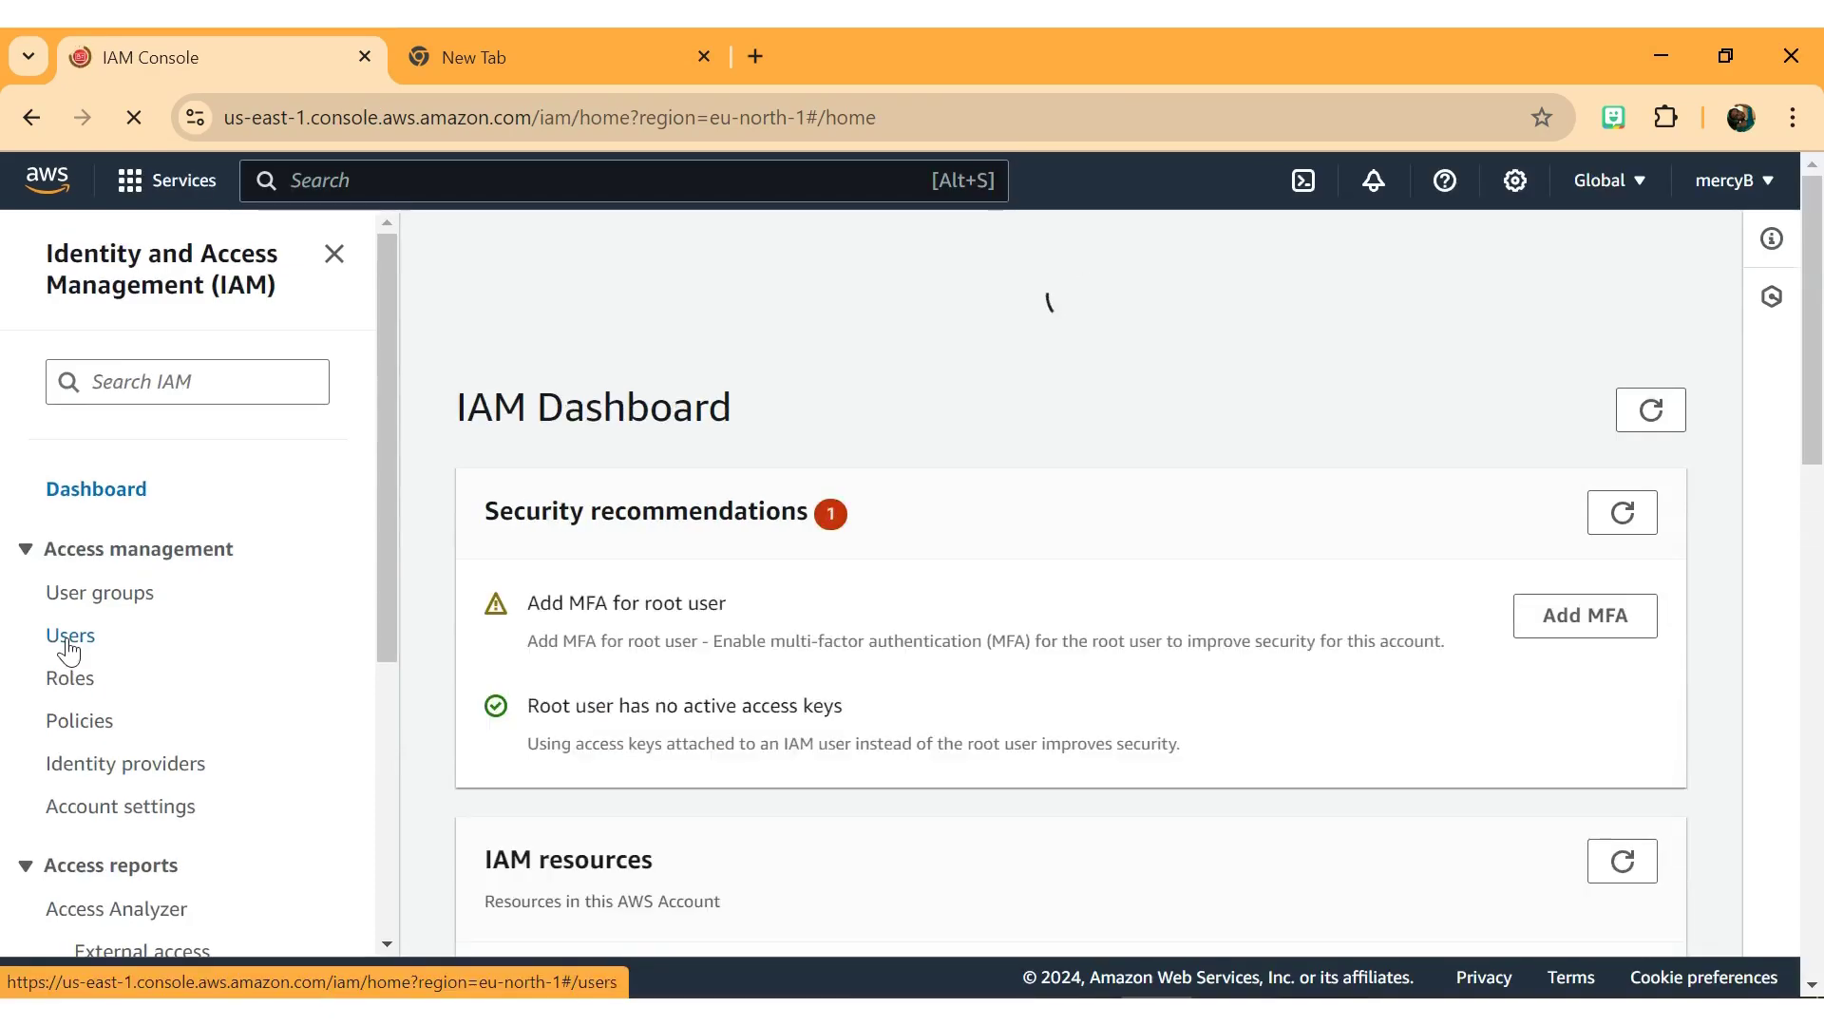
{"action": "left_click", "coordinate": [68, 641]}
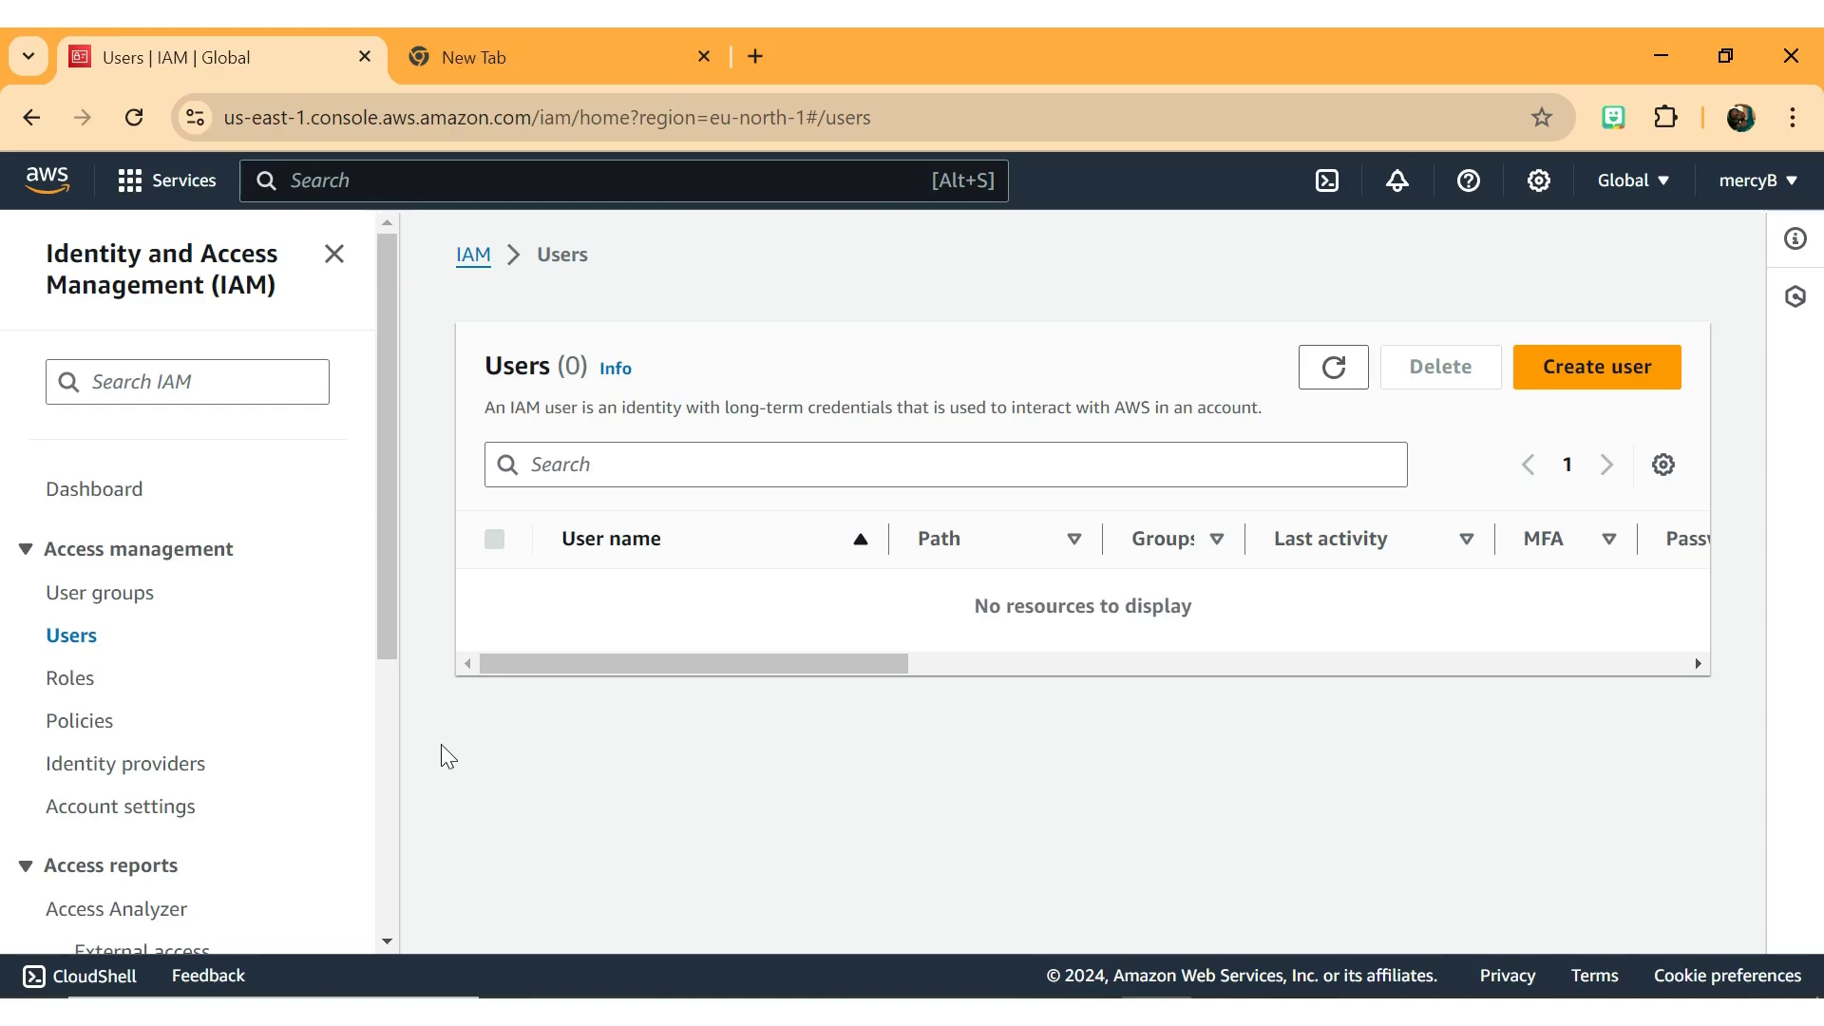
{"action": "left_click", "coordinate": [1575, 378]}
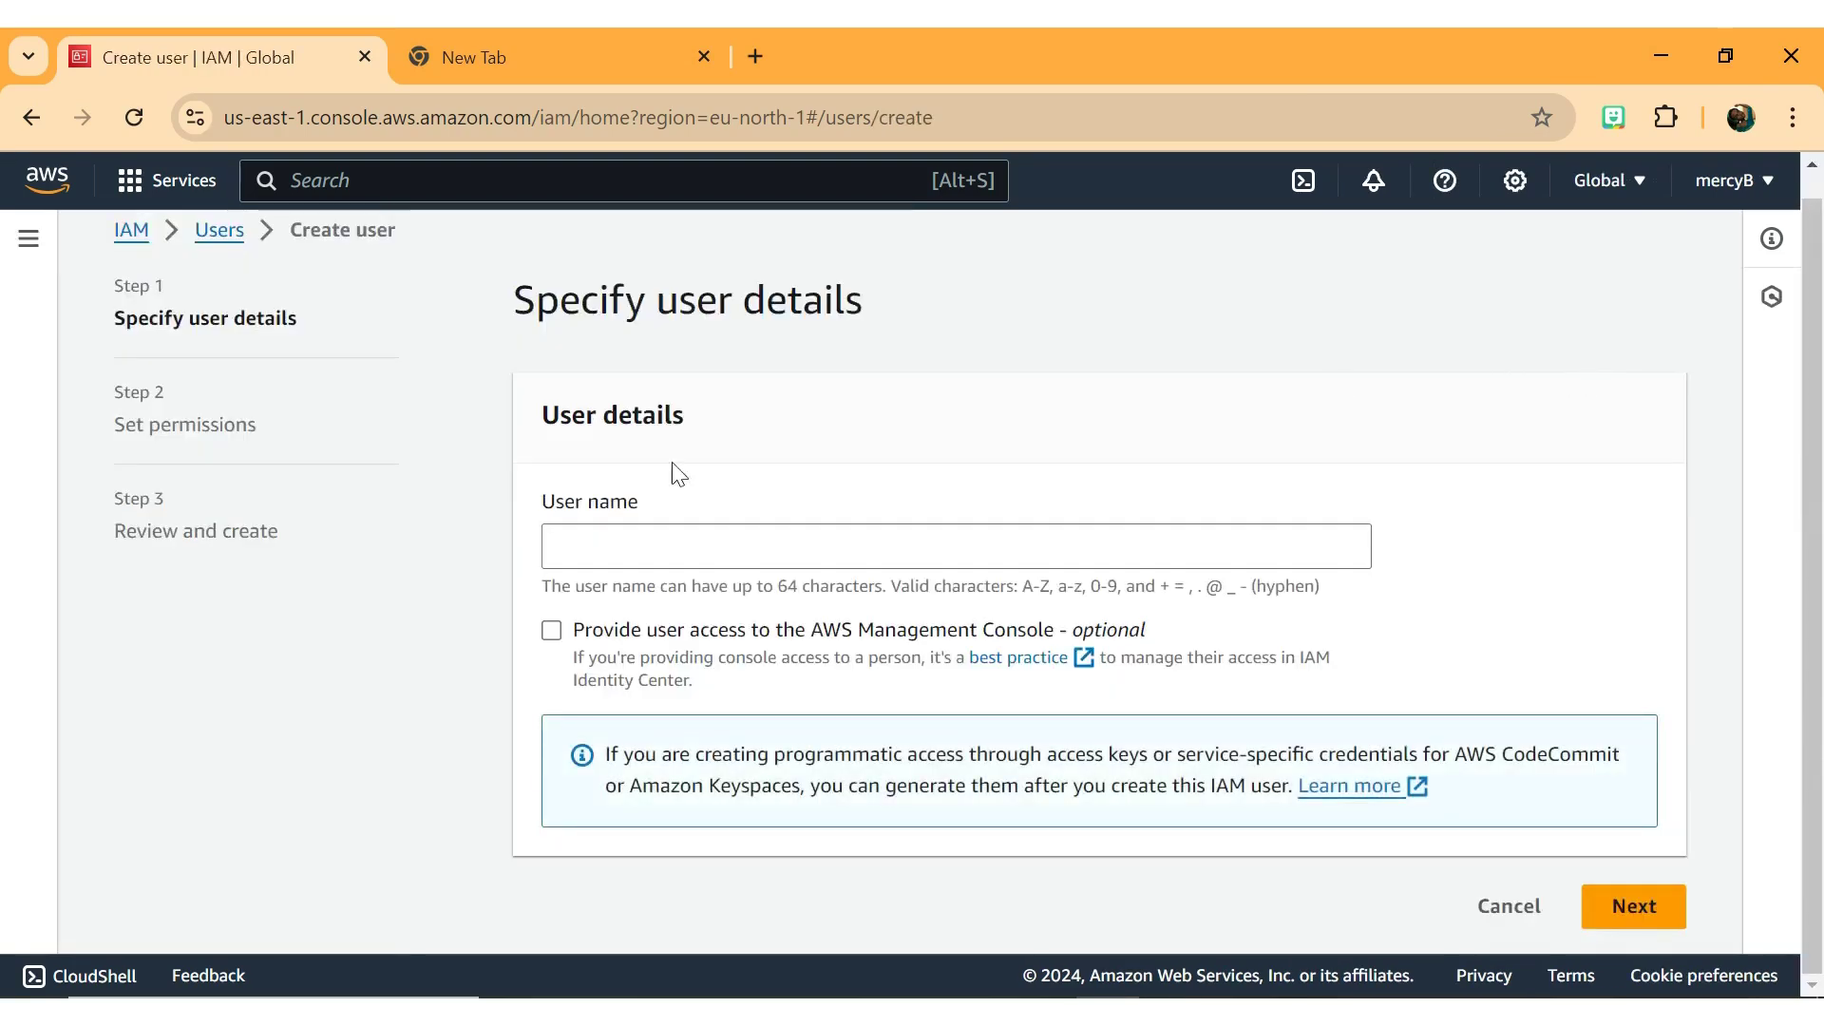
- Name the new user developer-admin and provide access to the AWS Management Console
{"action": "left_click", "coordinate": [587, 539]}
{"action": "type", "text": "de"}
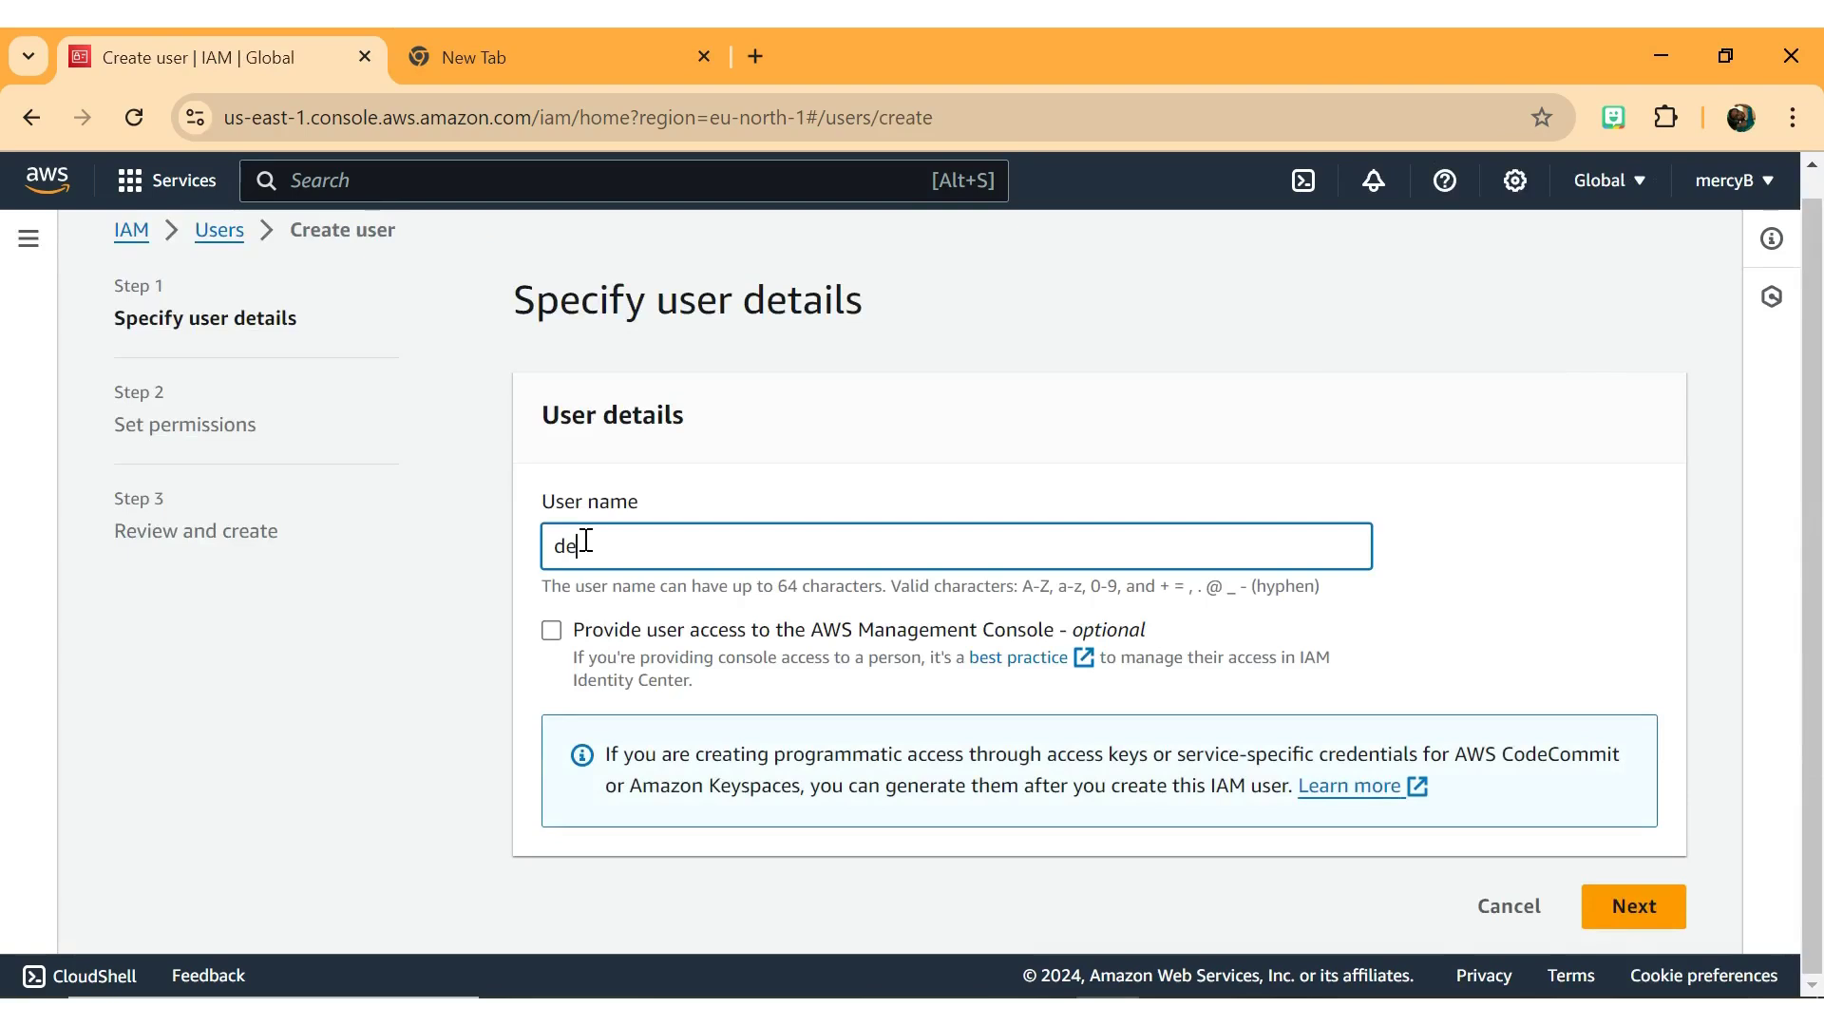
{"action": "type", "text": "veloper-admin"}
{"action": "left_click", "coordinate": [551, 632]}
- Set the user type to an IAM user, keep the autogenerated password option, and continue to the permissions stage
{"action": "scroll", "coordinate": [551, 638], "scroll_direction": "down", "scroll_amount": 2}
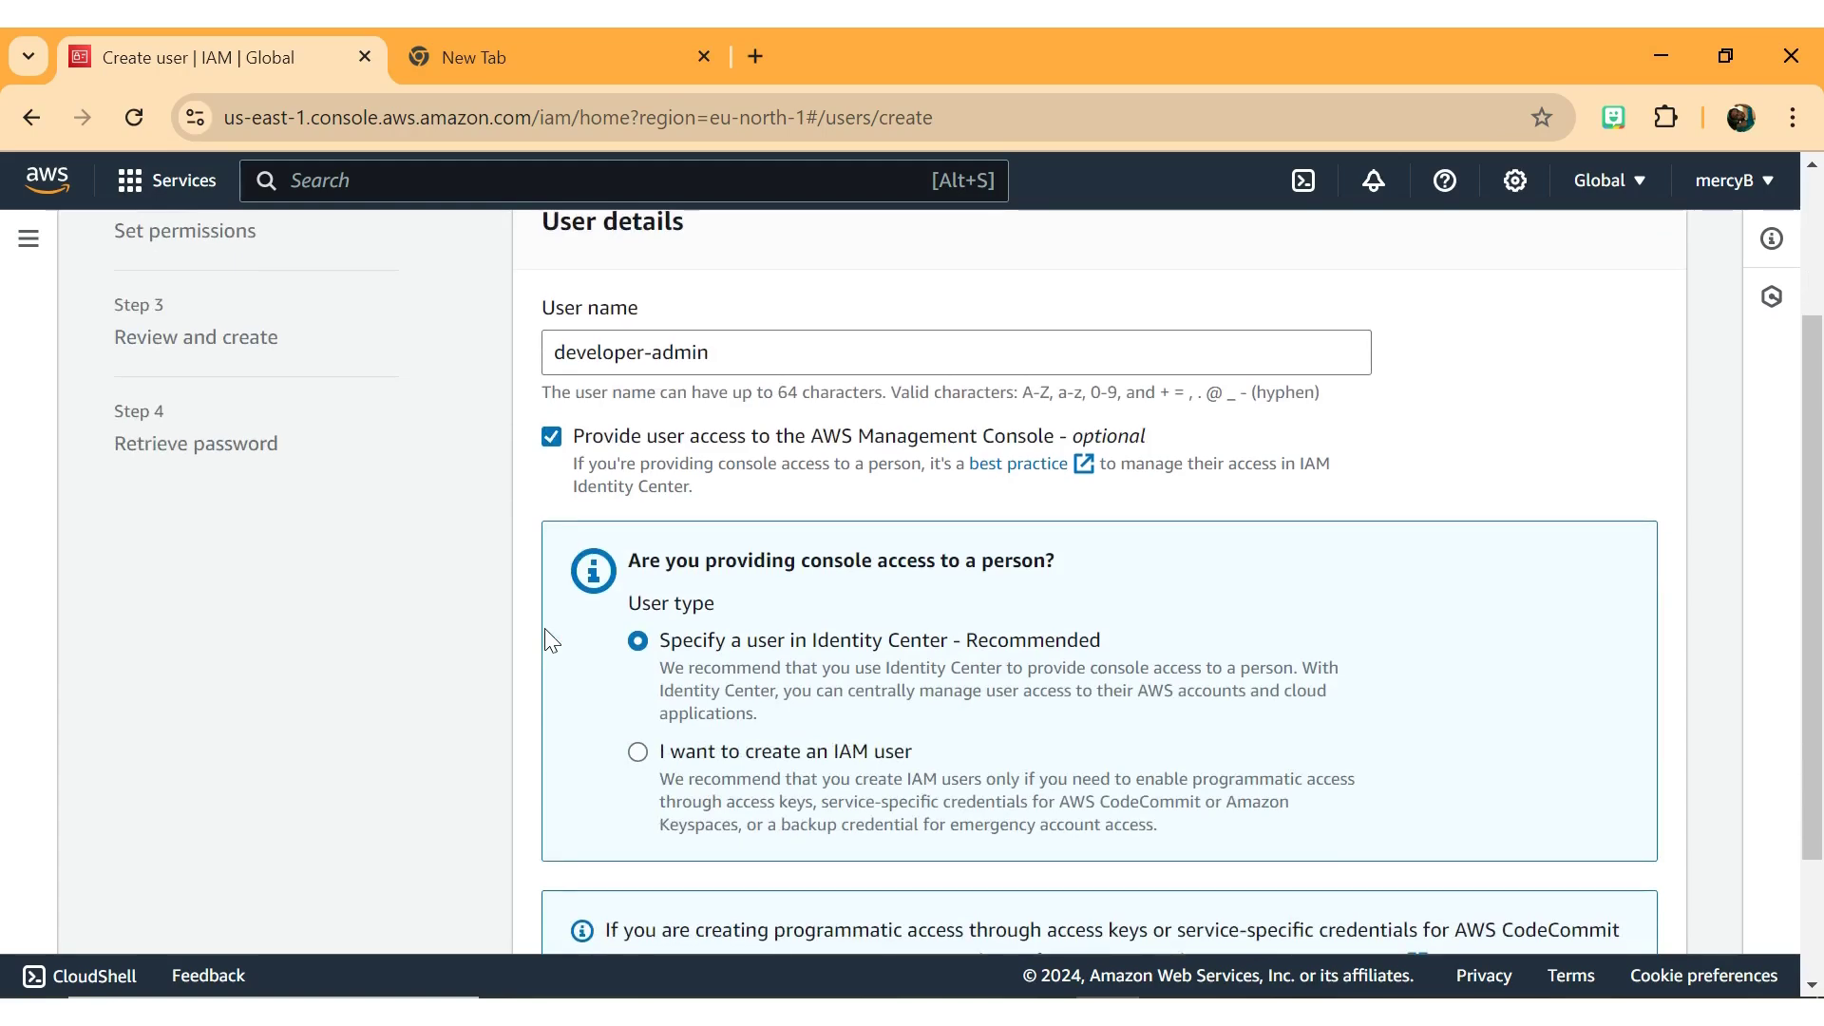
{"action": "scroll", "coordinate": [551, 639], "scroll_direction": "down", "scroll_amount": 2}
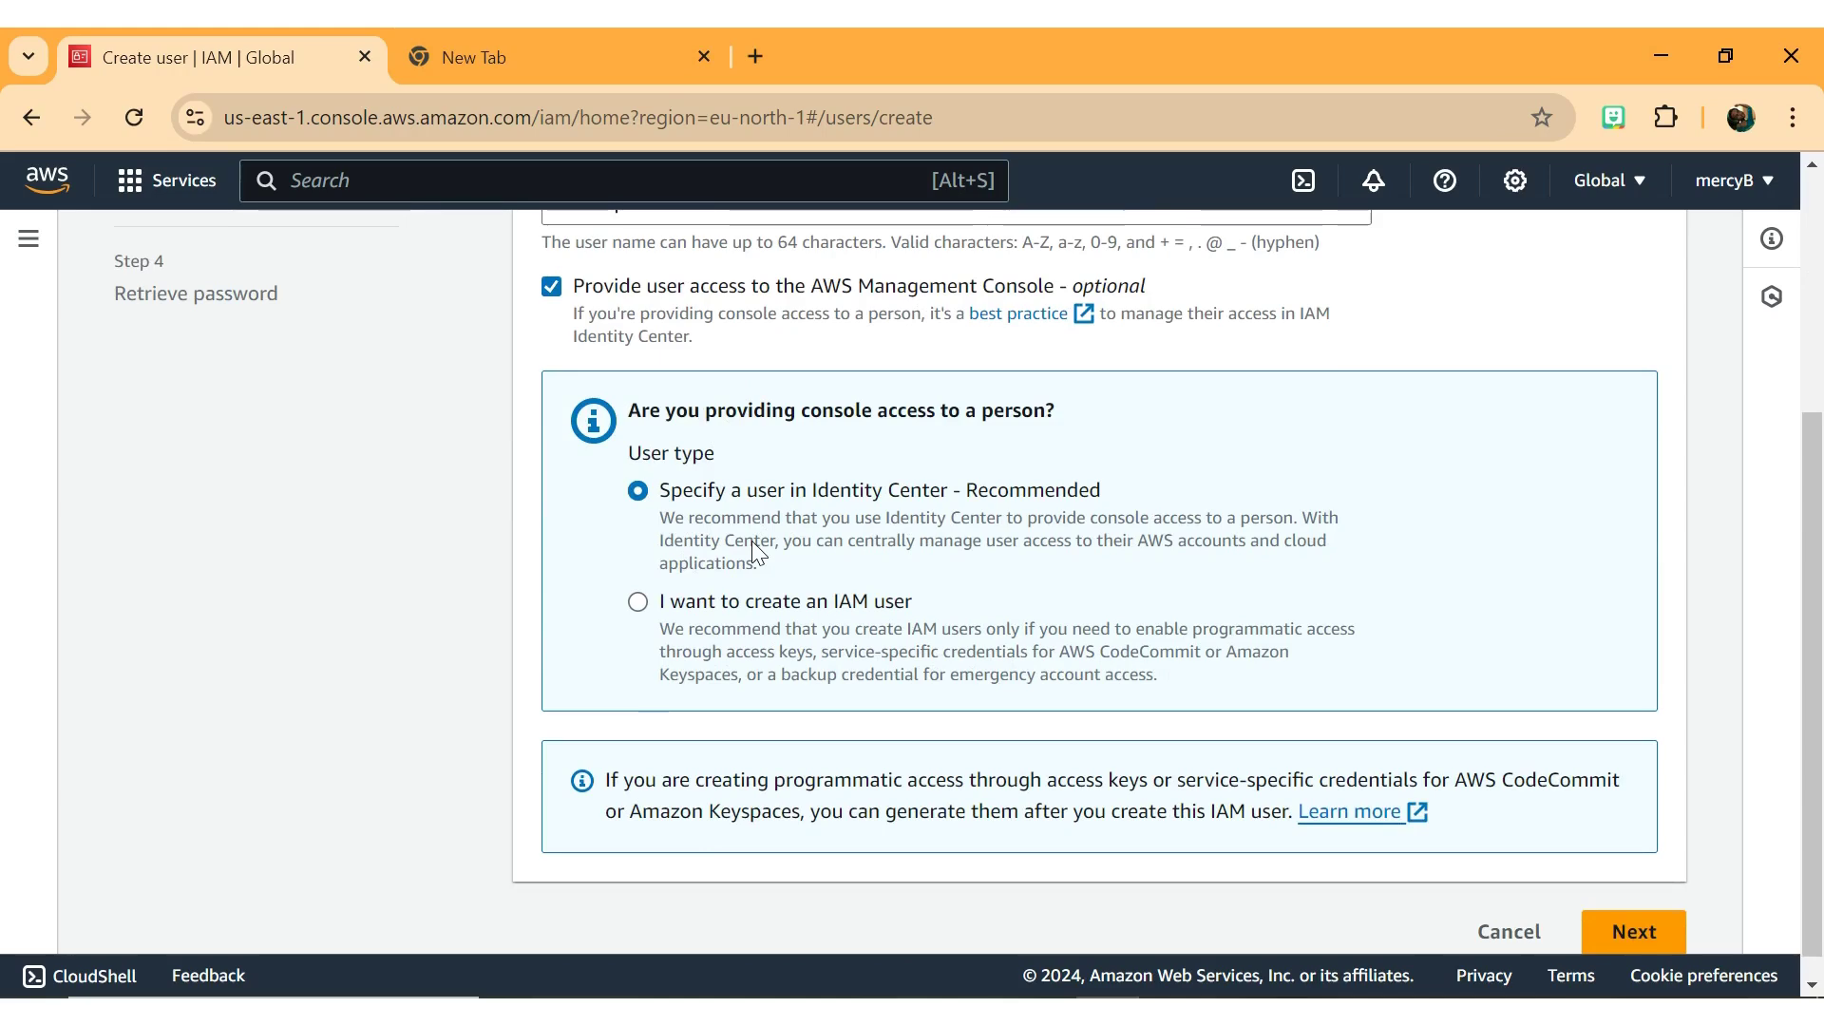
{"action": "left_click", "coordinate": [643, 608]}
{"action": "scroll", "coordinate": [645, 615], "scroll_direction": "down", "scroll_amount": 2}
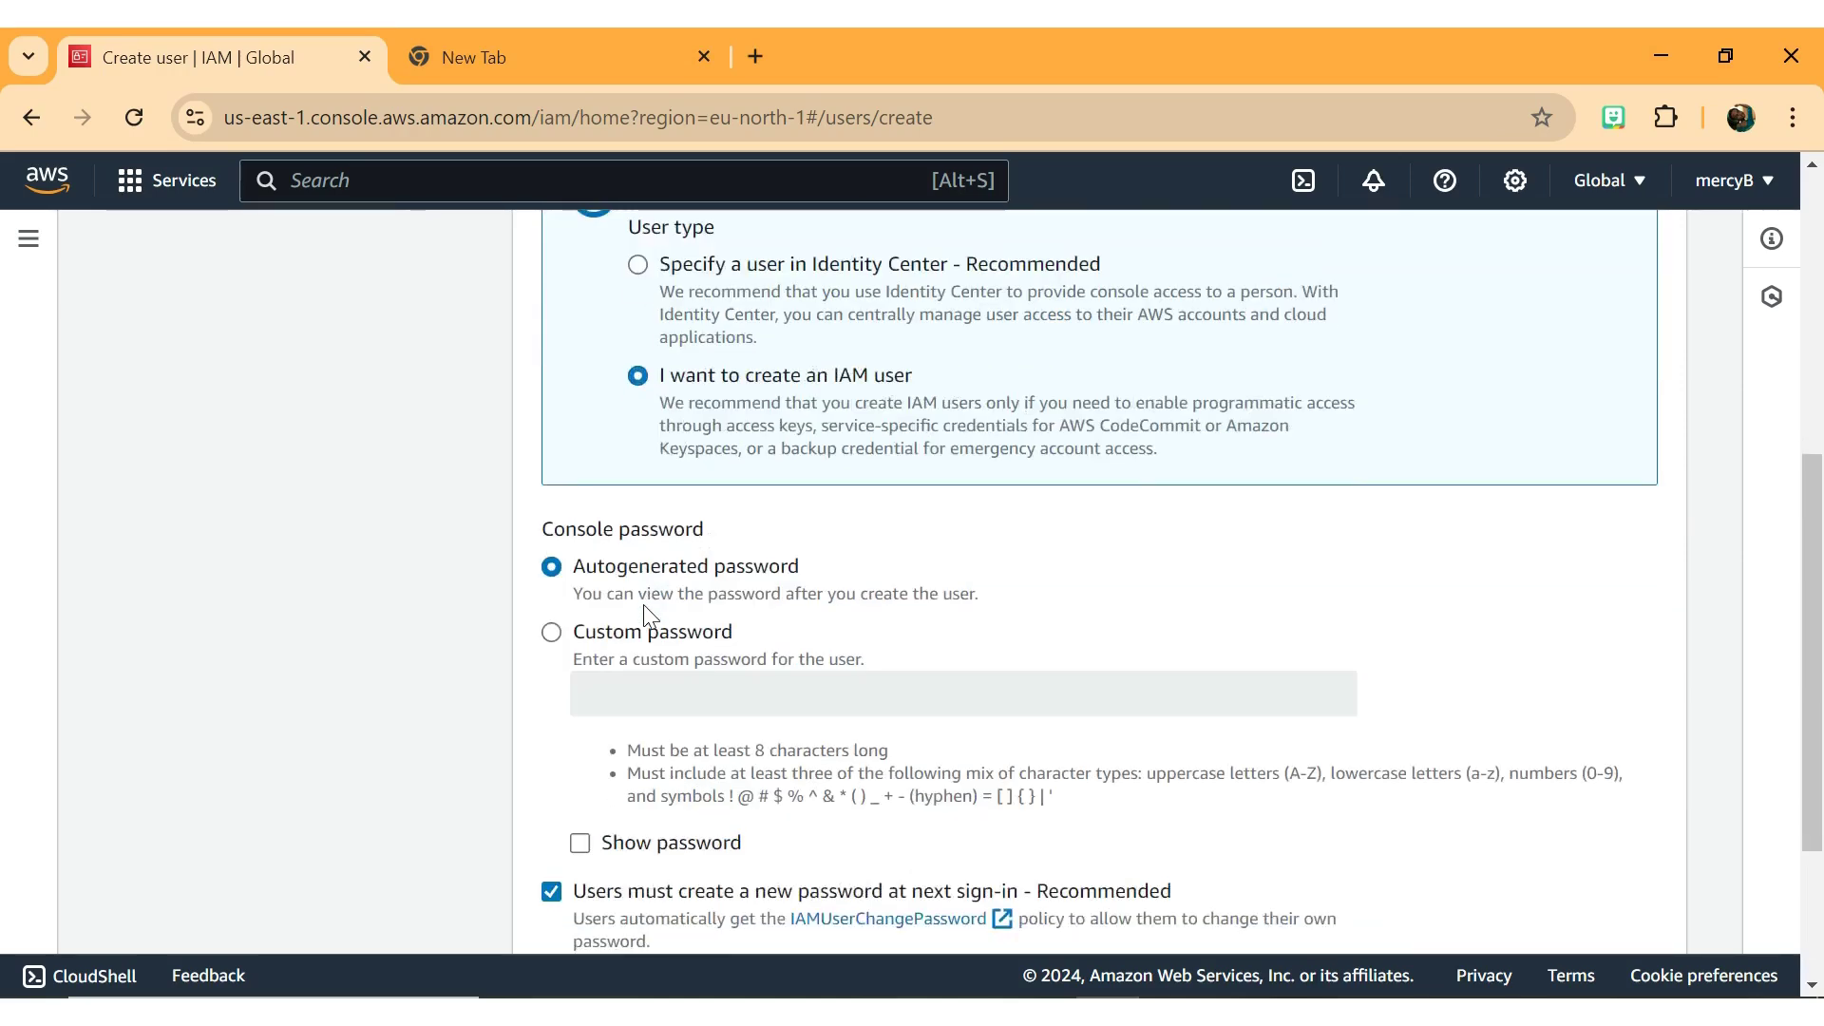
{"action": "scroll", "coordinate": [703, 568], "scroll_direction": "down", "scroll_amount": 2}
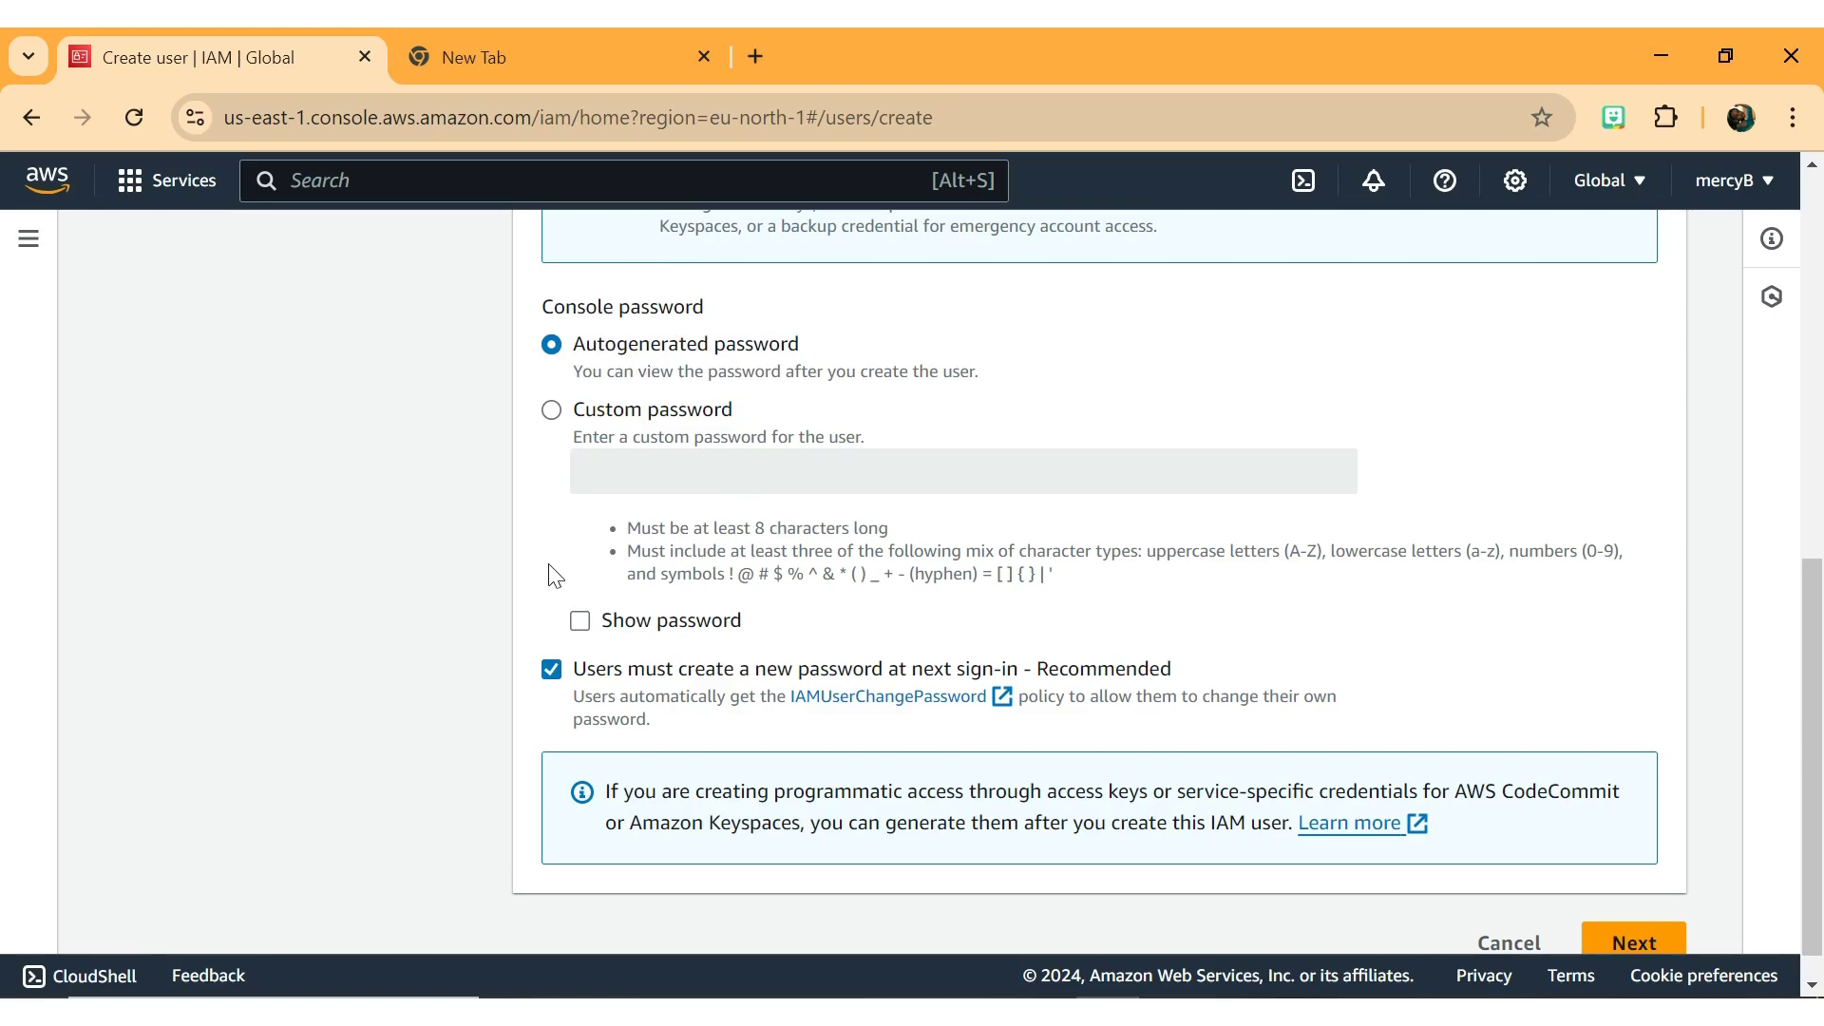
{"action": "scroll", "coordinate": [549, 576], "scroll_direction": "down", "scroll_amount": 1}
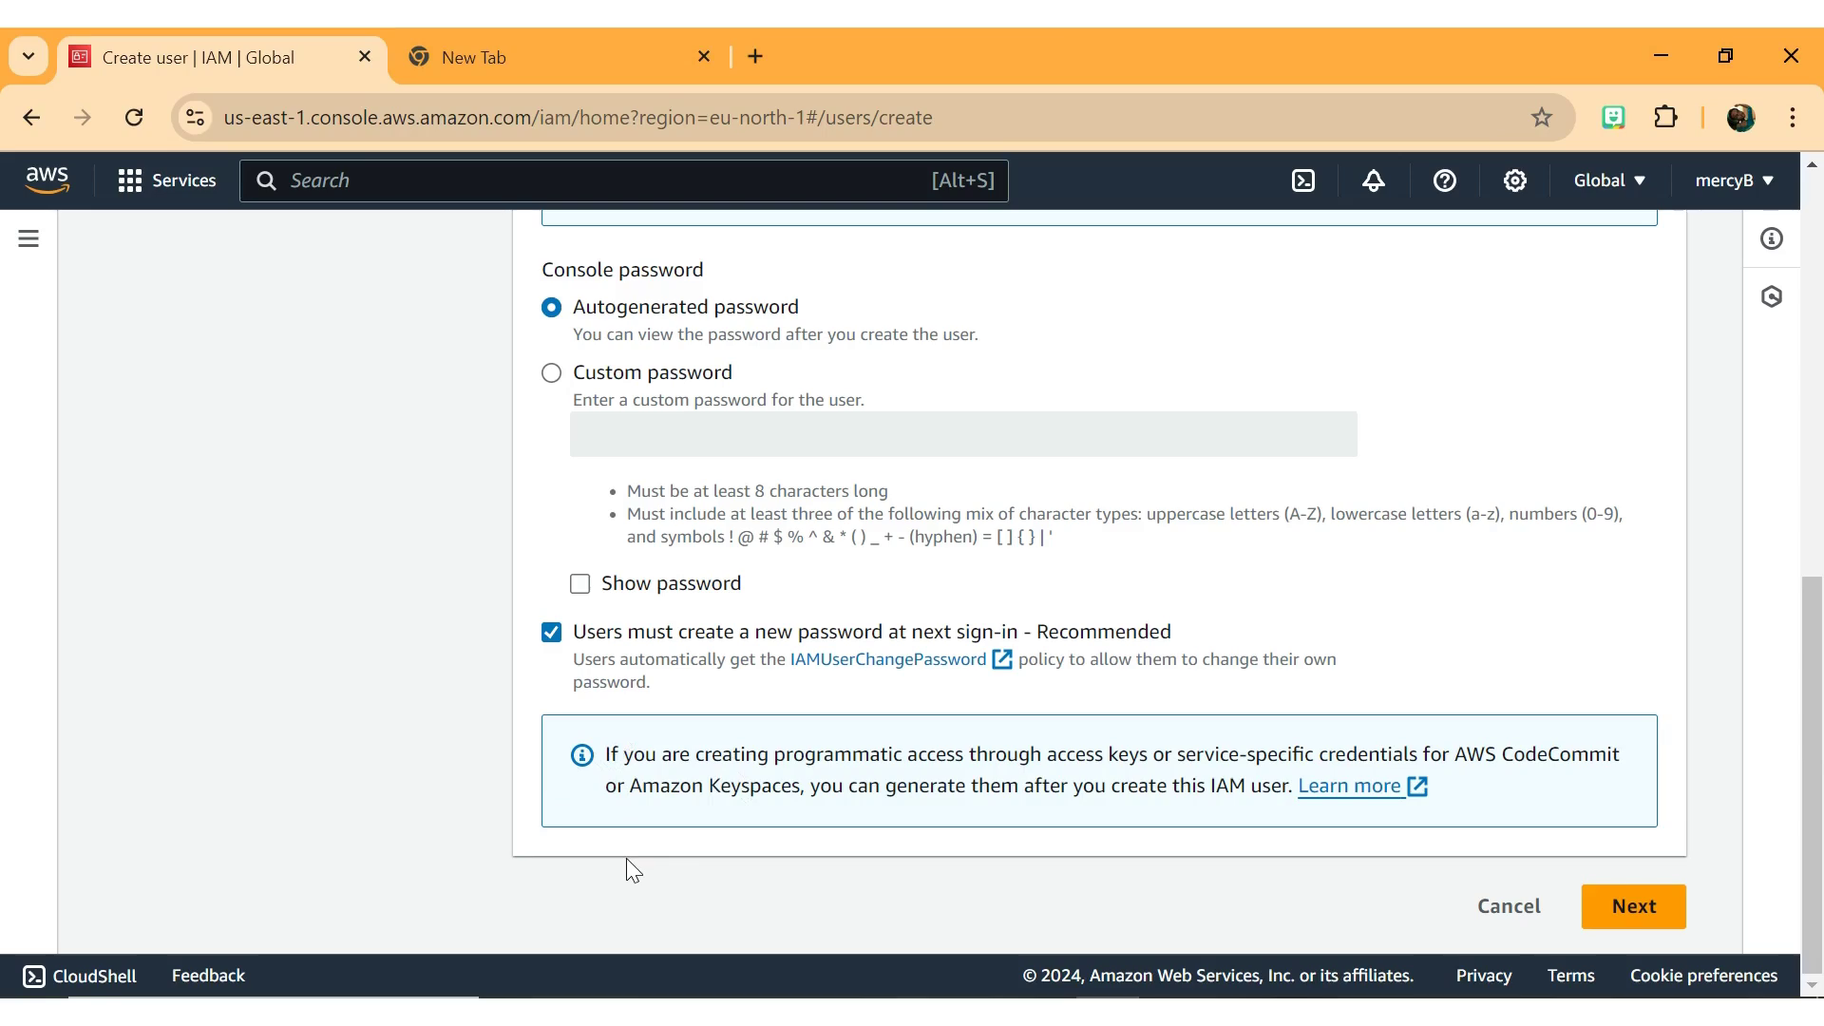
{"action": "scroll", "coordinate": [627, 860], "scroll_direction": "up", "scroll_amount": 5}
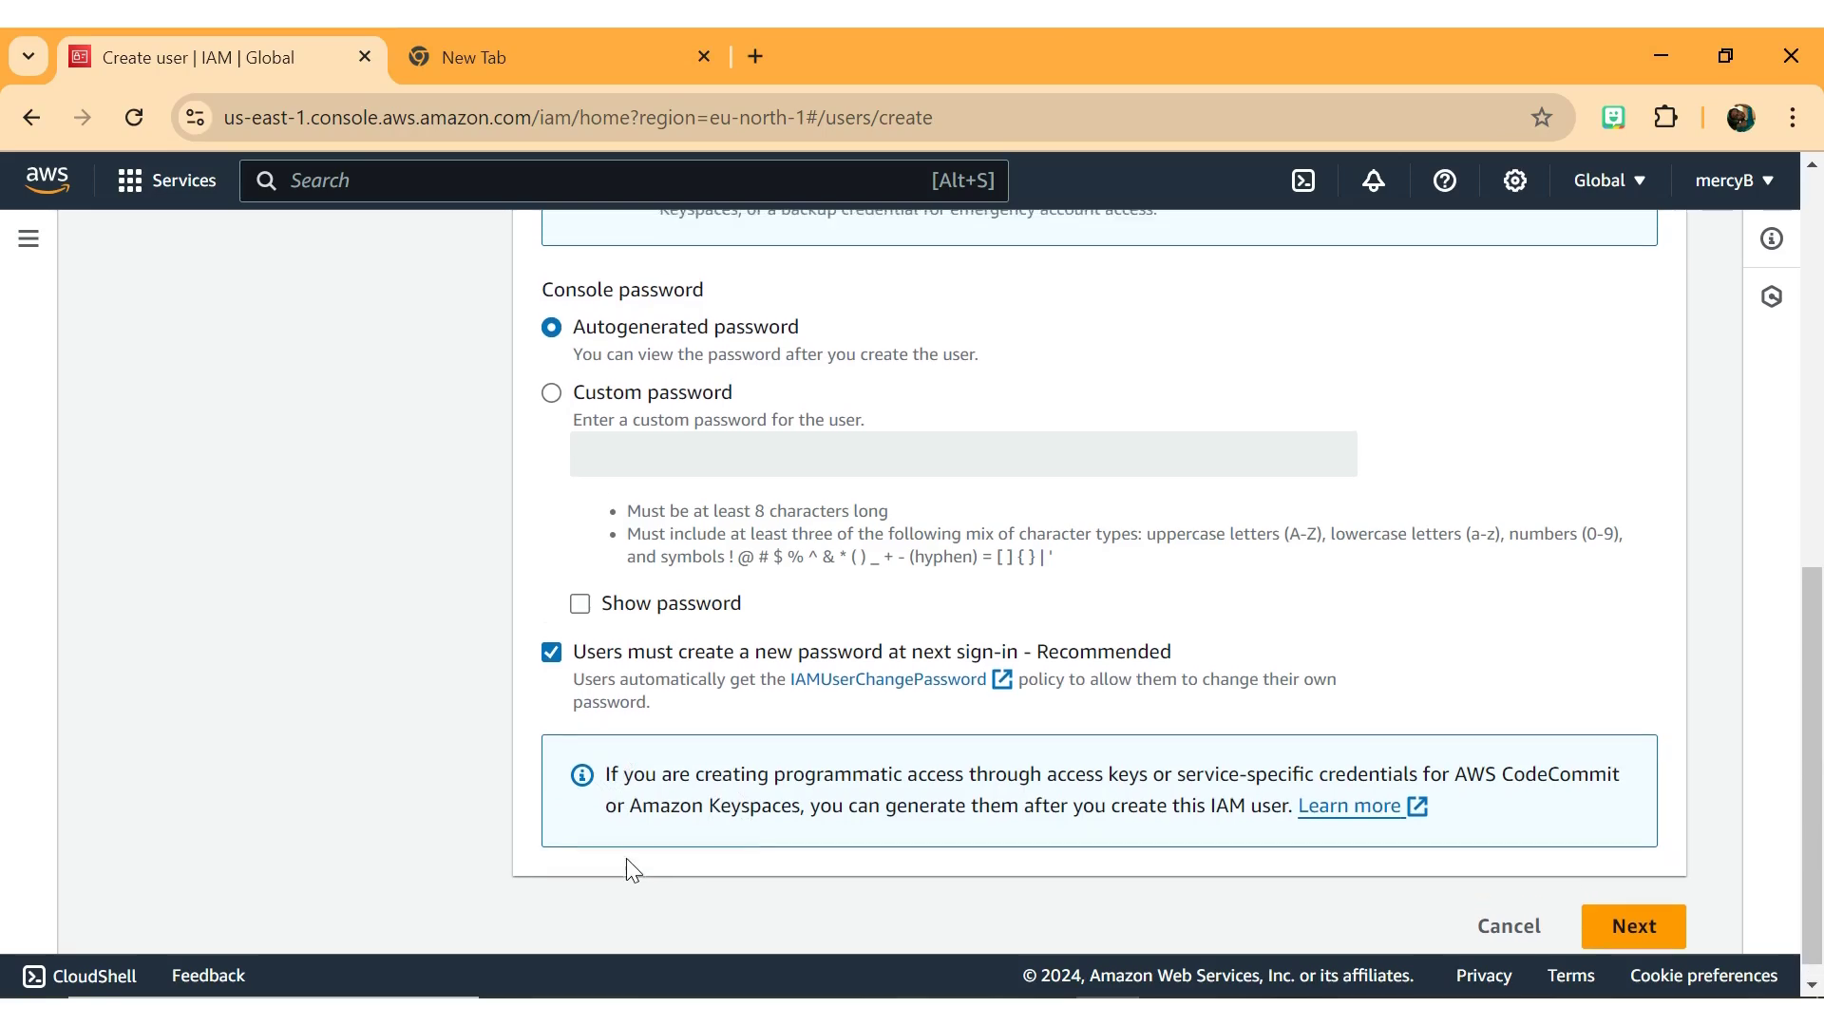
{"action": "scroll", "coordinate": [627, 860], "scroll_direction": "up", "scroll_amount": 5}
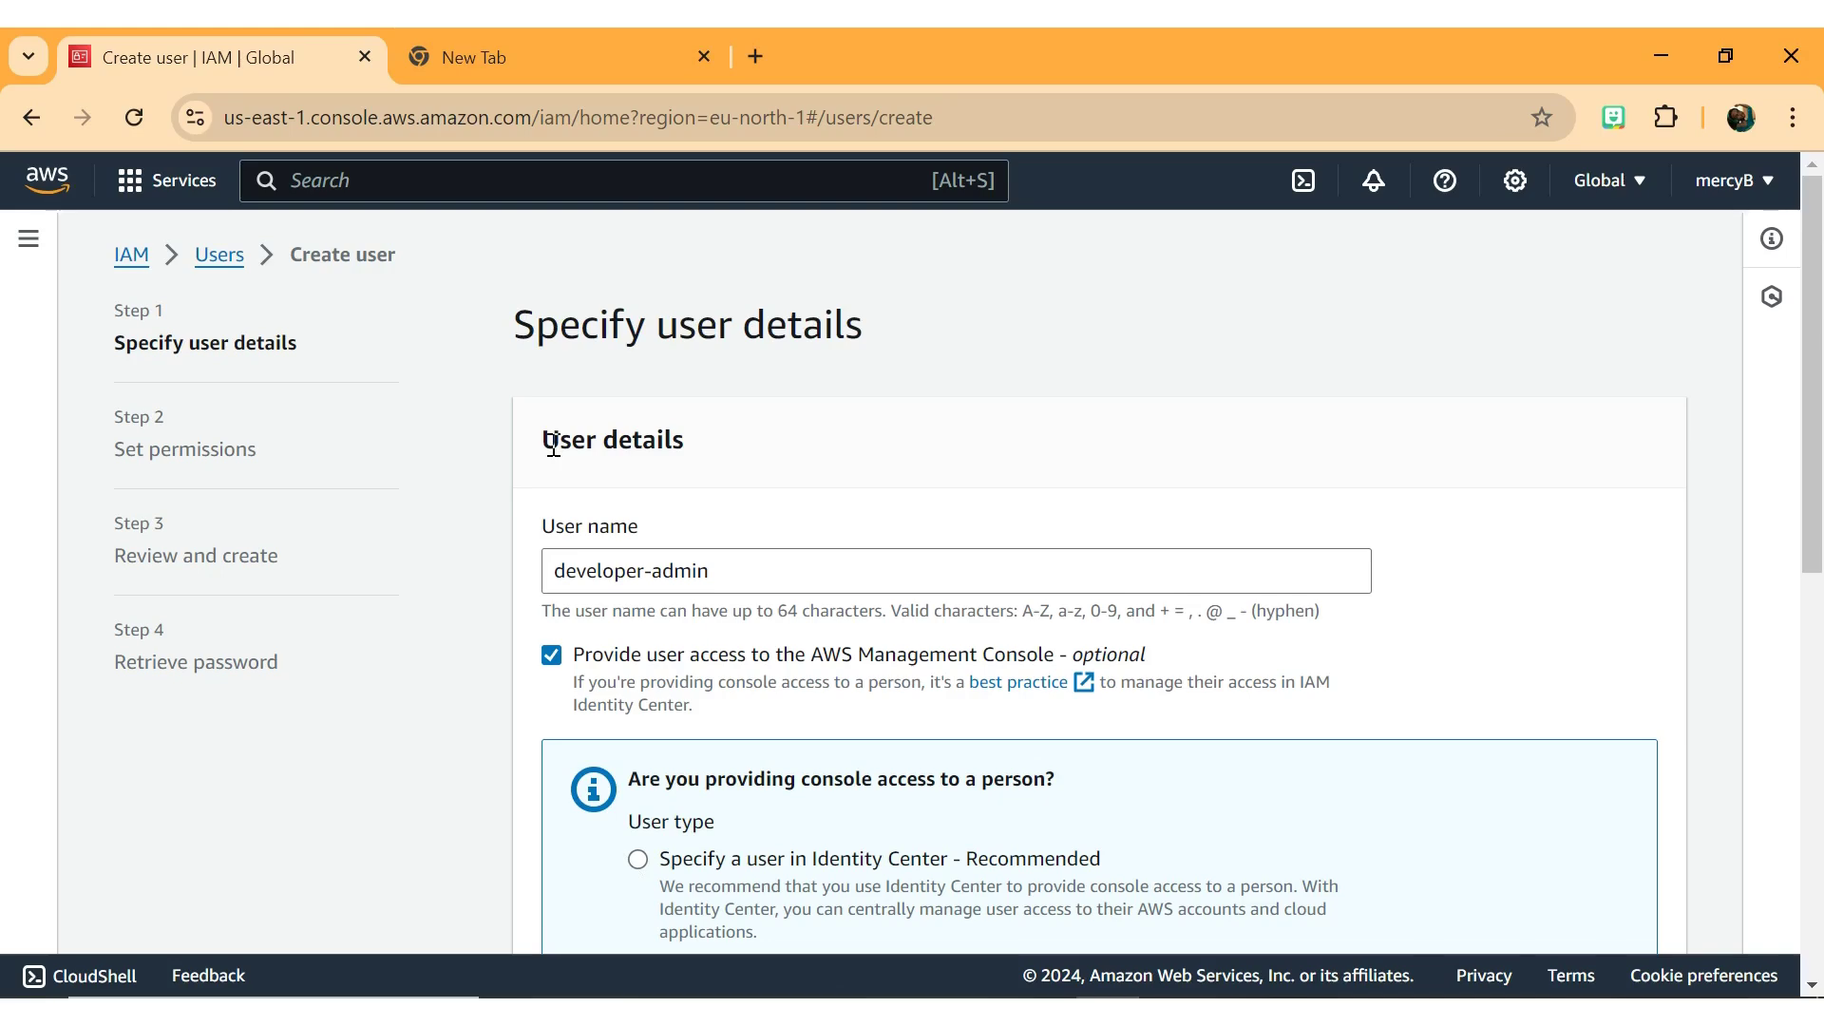
{"action": "scroll", "coordinate": [554, 446], "scroll_direction": "down", "scroll_amount": 9}
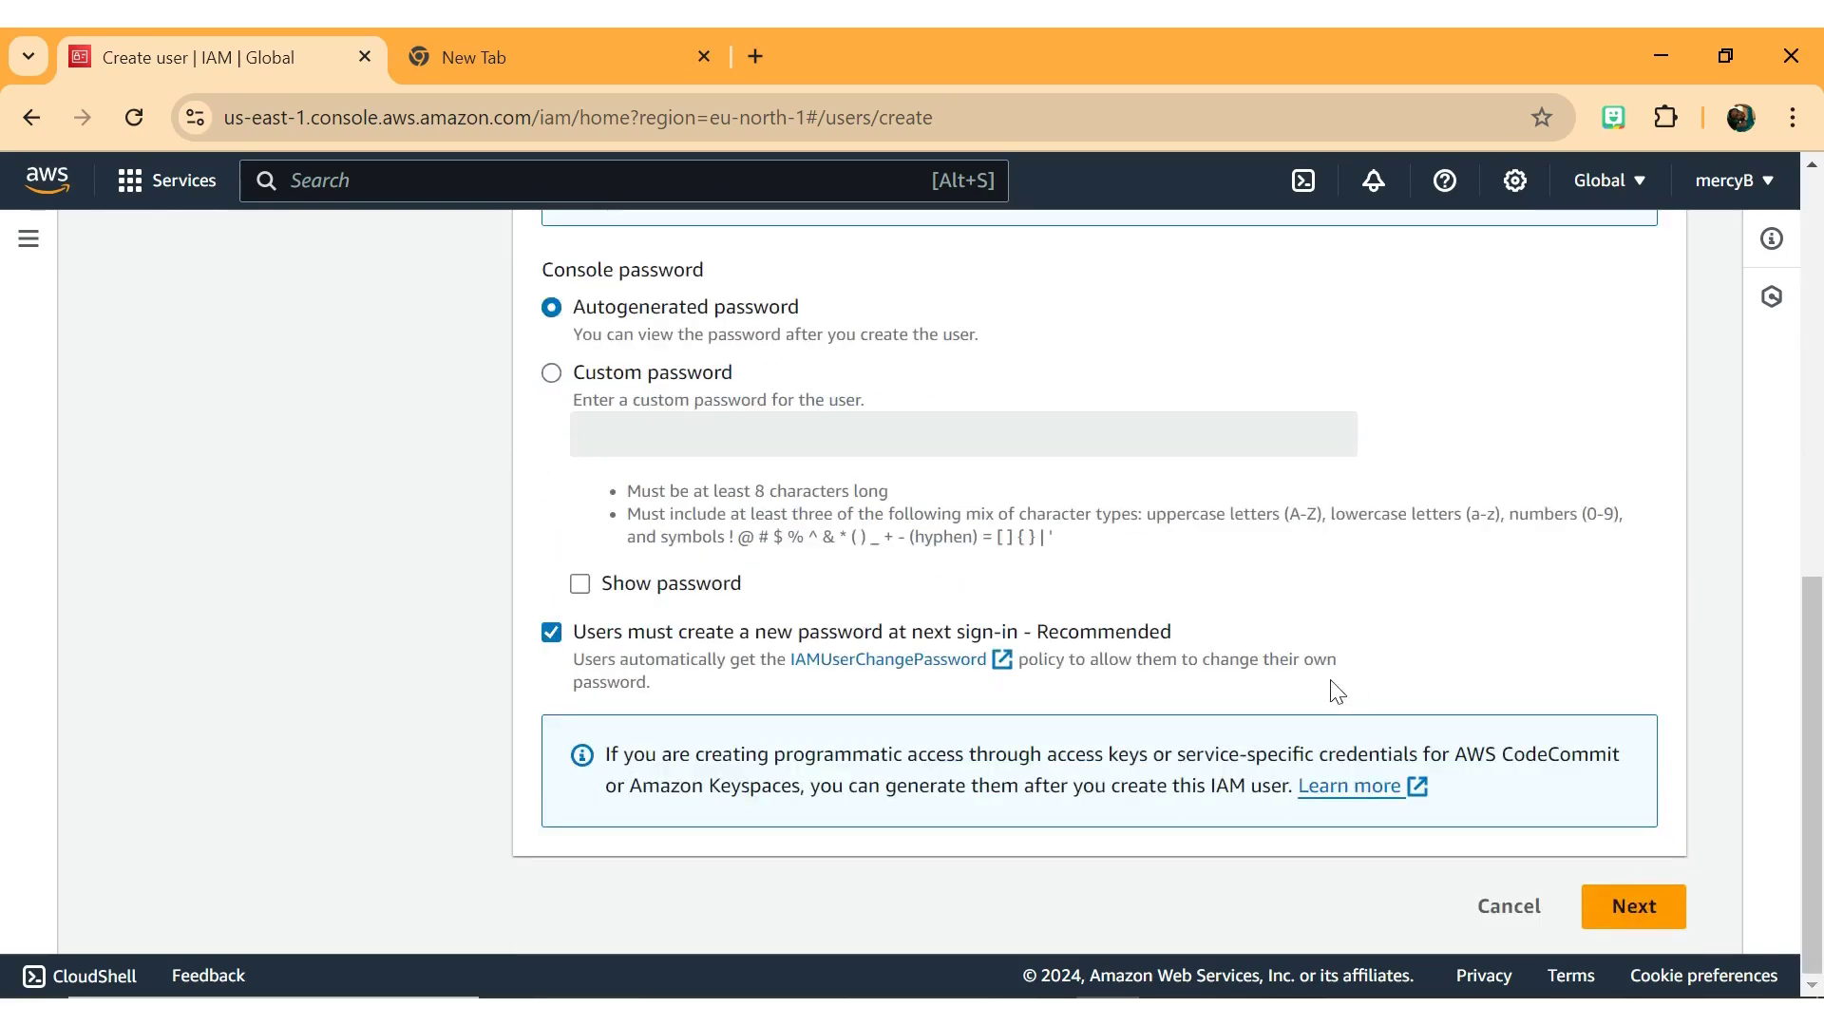
{"action": "left_click", "coordinate": [1628, 906]}
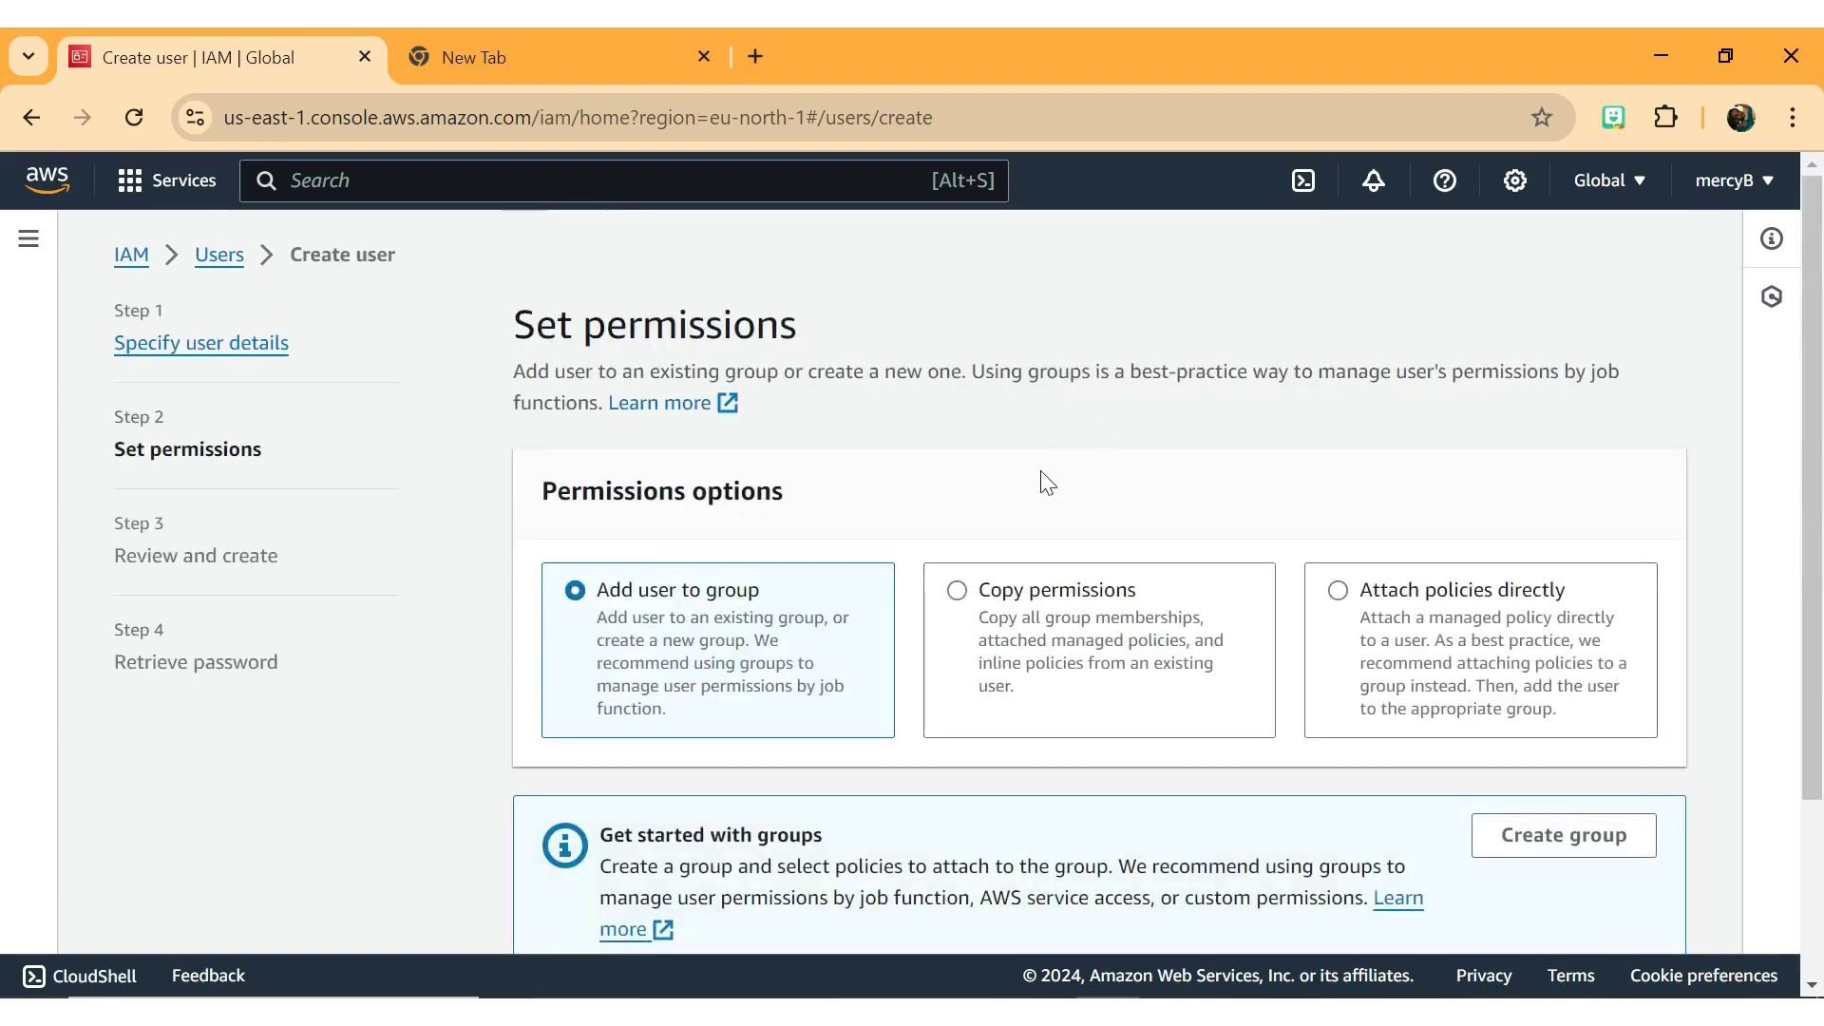
- Choose to attach policies directly to the new user
{"action": "scroll", "coordinate": [1041, 471], "scroll_direction": "down", "scroll_amount": 1}
{"action": "scroll", "coordinate": [1041, 471], "scroll_direction": "up", "scroll_amount": 1}
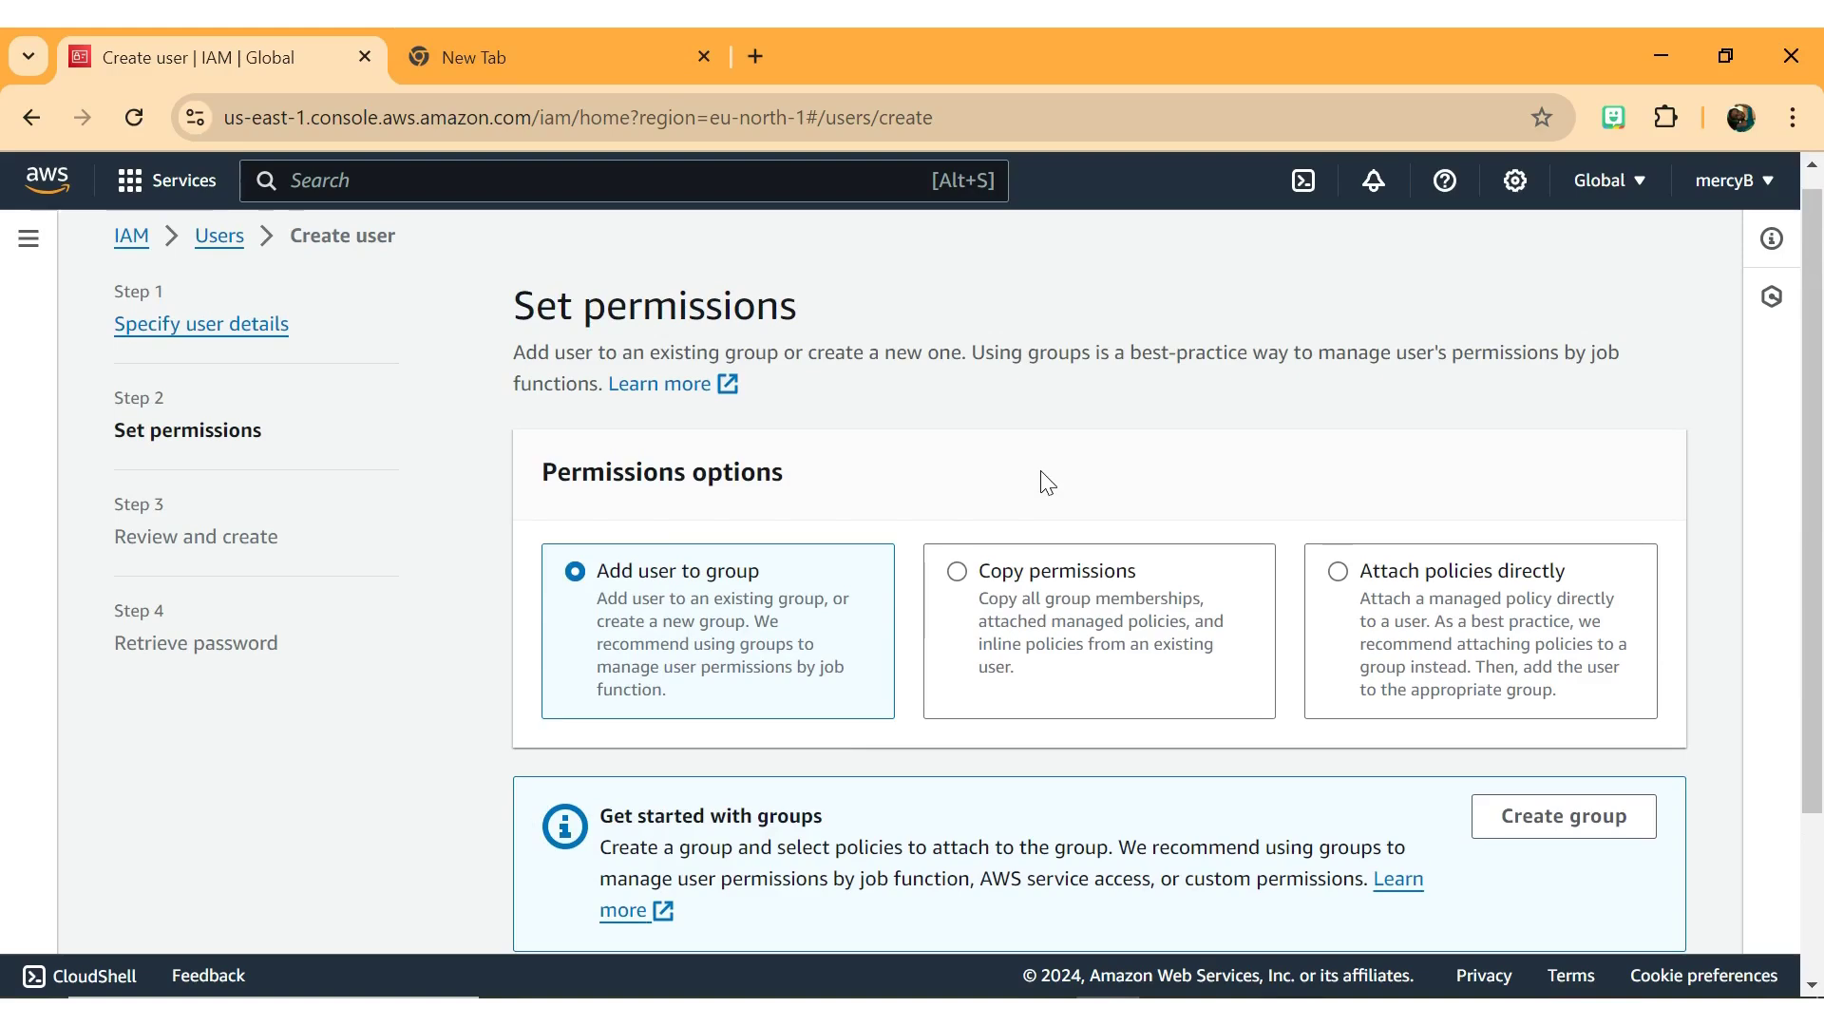
{"action": "scroll", "coordinate": [808, 486], "scroll_direction": "down", "scroll_amount": 1}
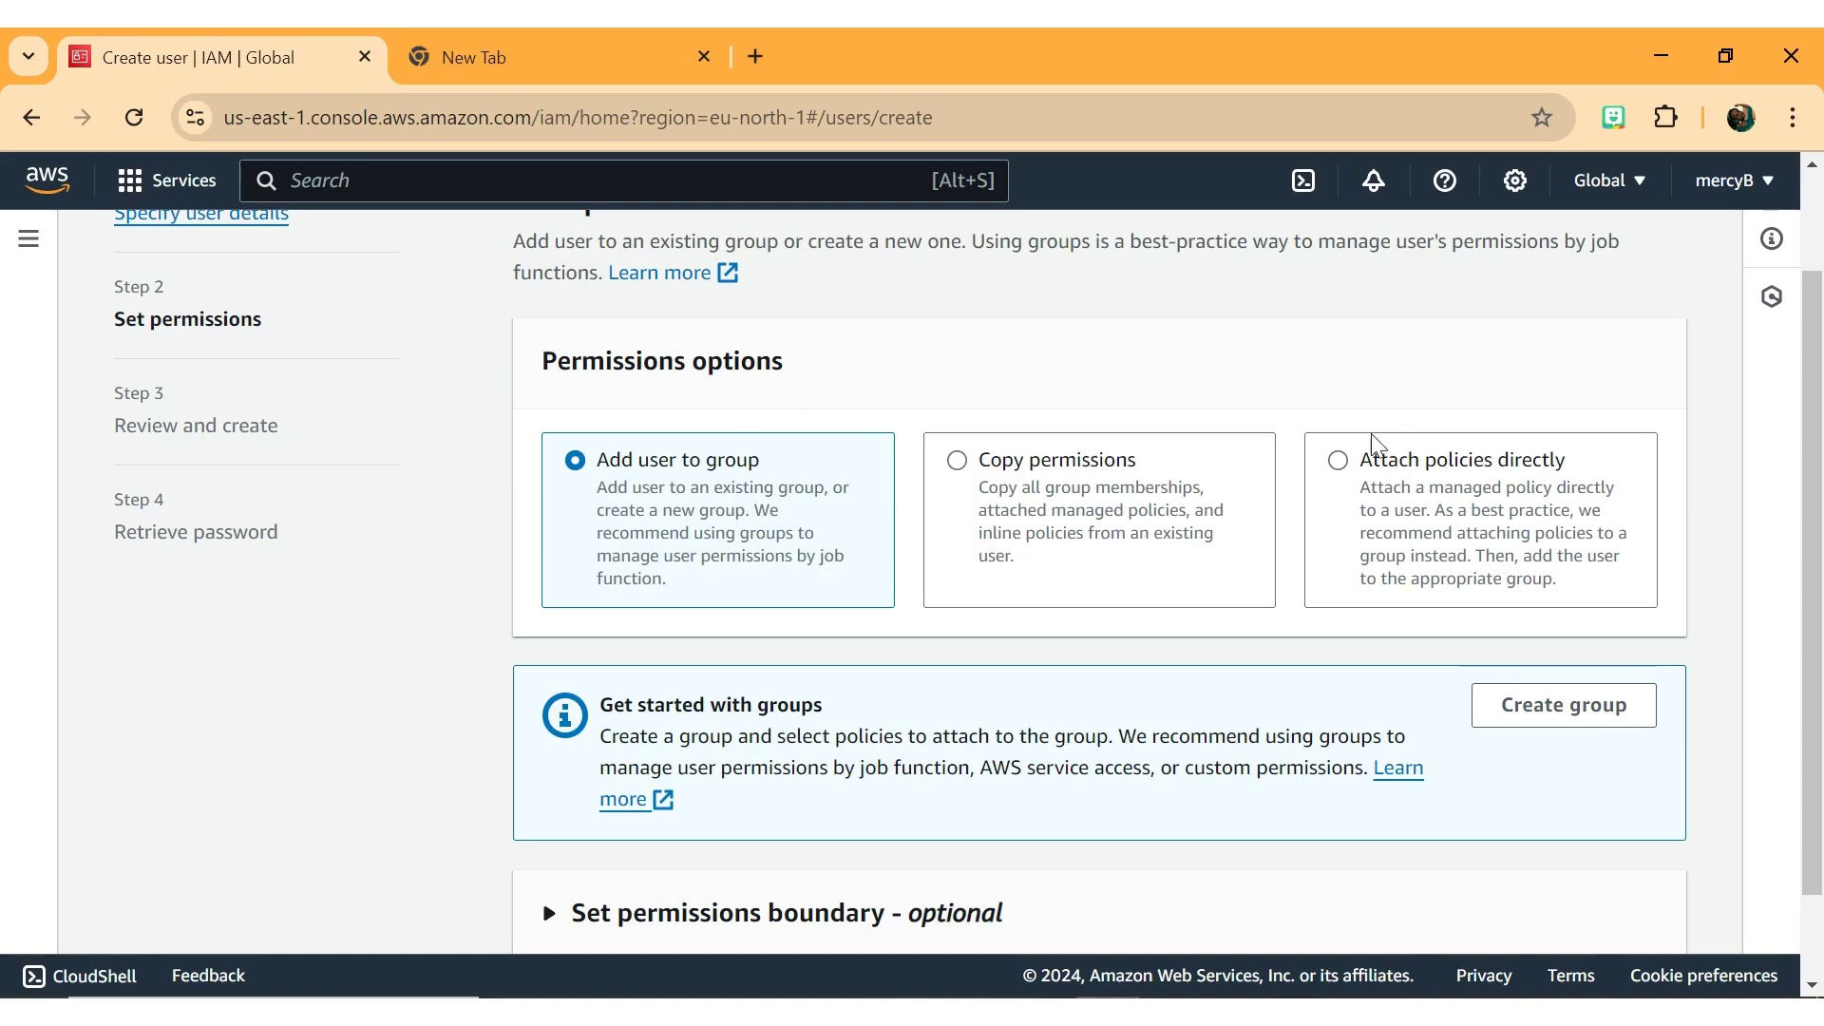
{"action": "left_click", "coordinate": [1346, 466]}
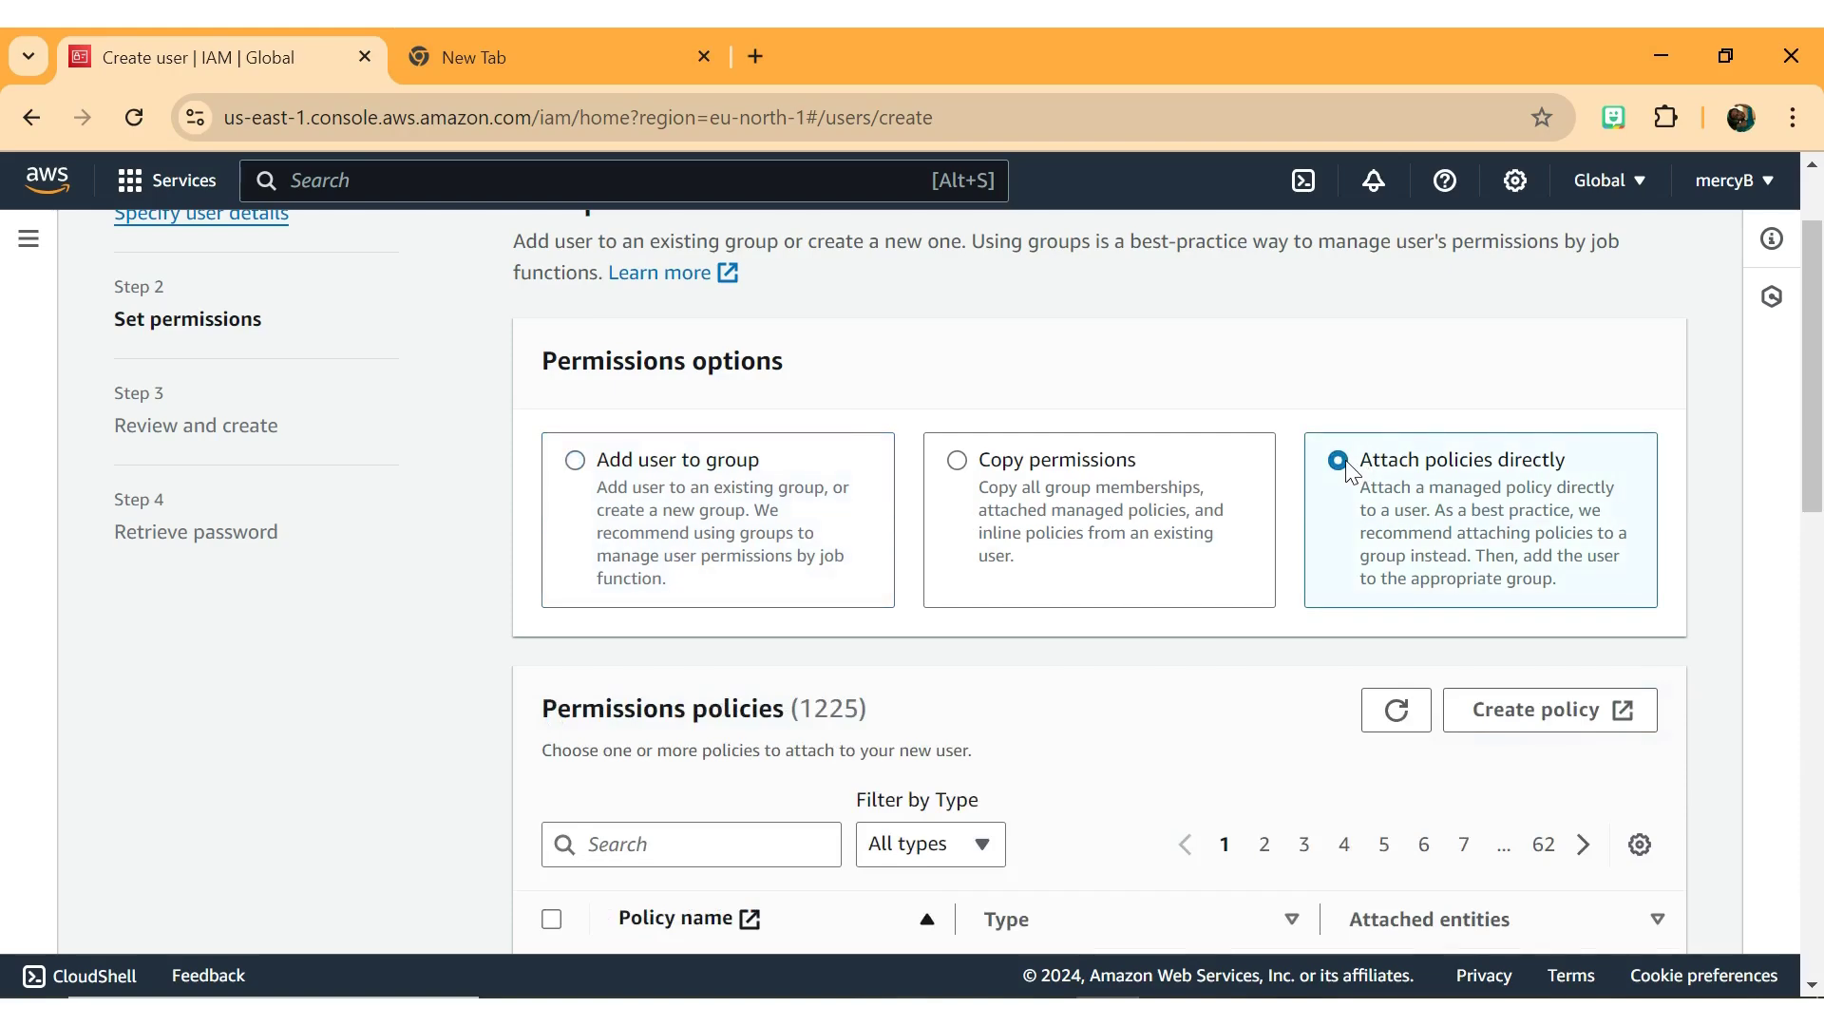
- Examine the list of available permissions policies, widening the policy name column to read the longer names
{"action": "scroll", "coordinate": [1349, 469], "scroll_direction": "down", "scroll_amount": 3}
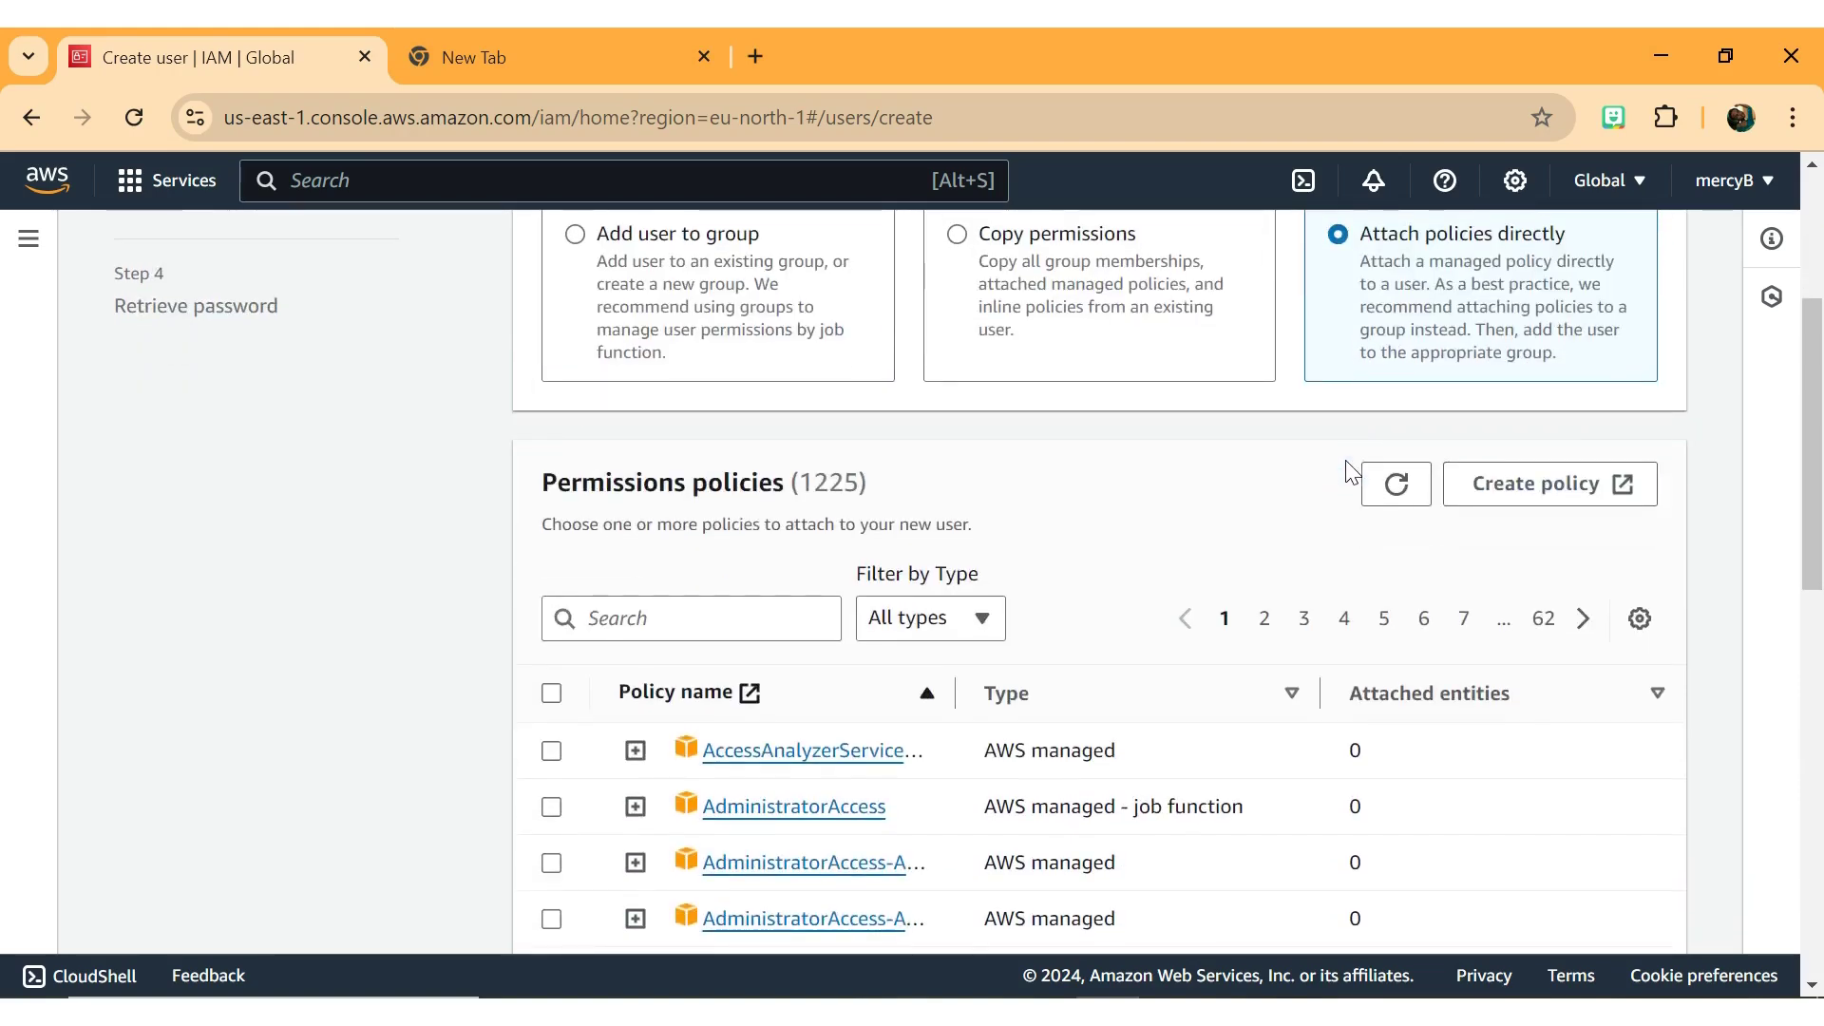
{"action": "scroll", "coordinate": [1345, 472], "scroll_direction": "down", "scroll_amount": 5}
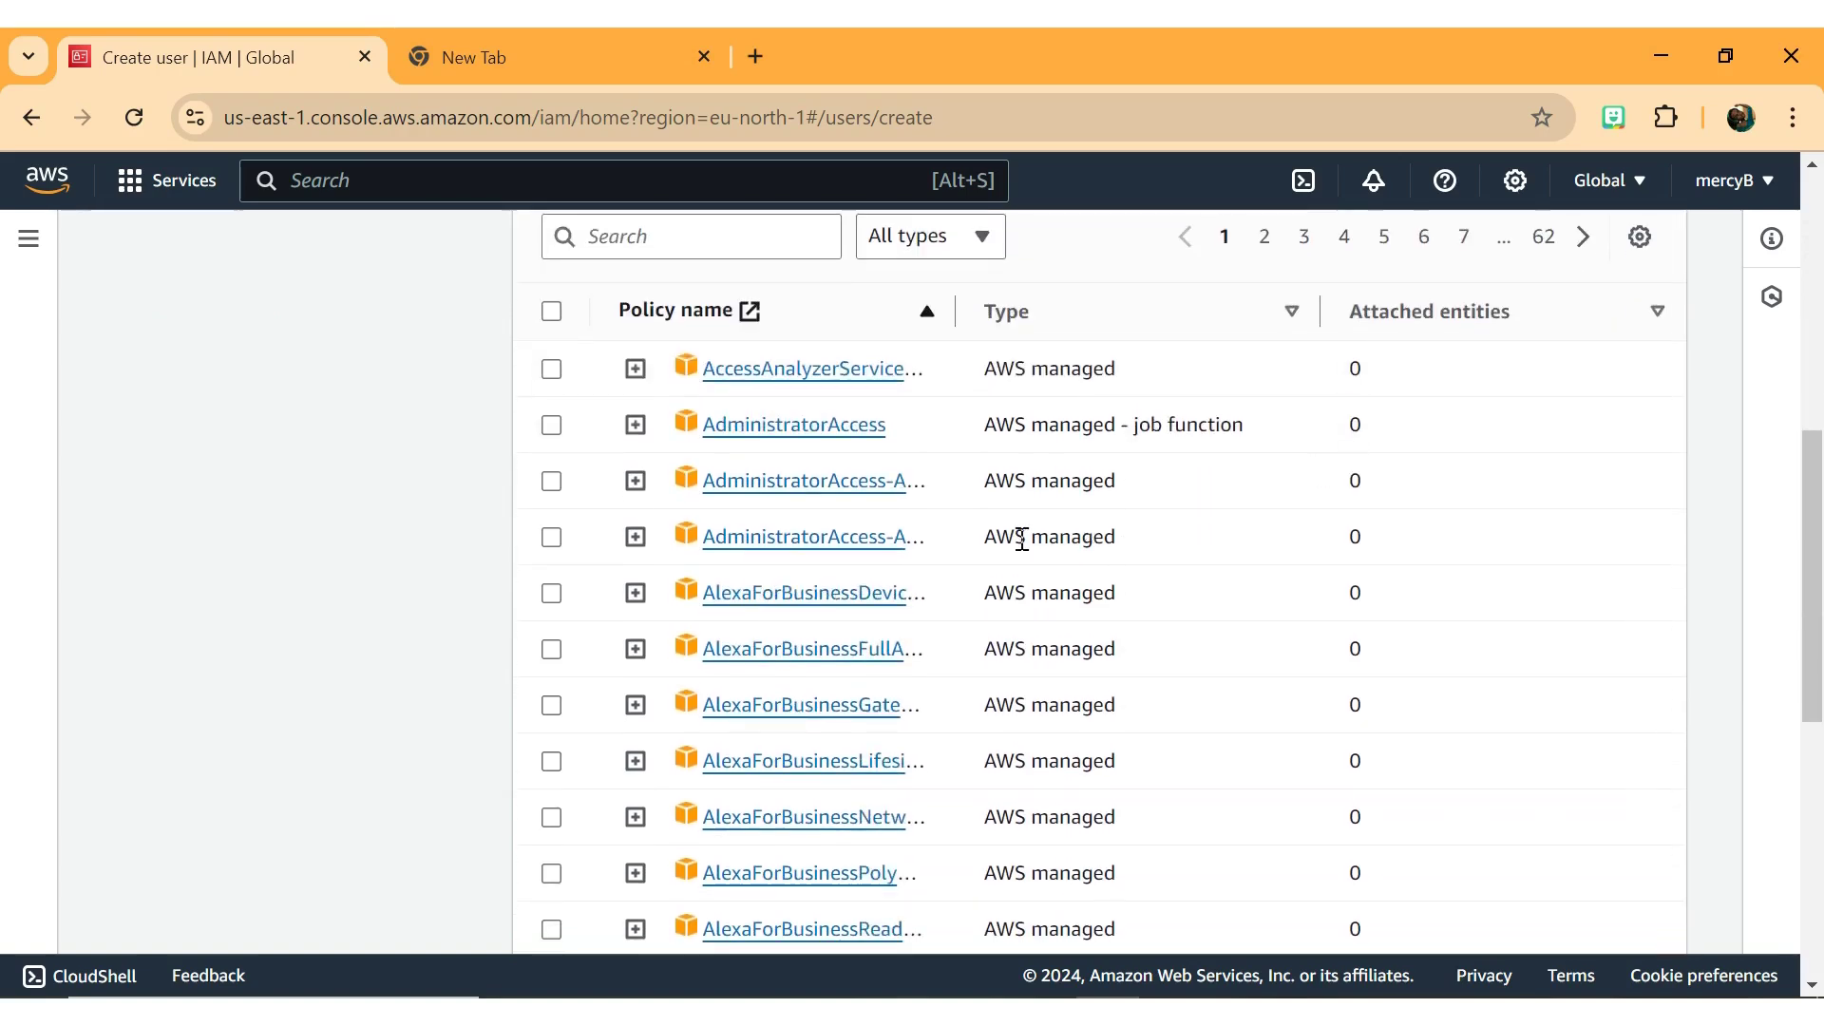
{"action": "scroll", "coordinate": [1021, 539], "scroll_direction": "up", "scroll_amount": 2}
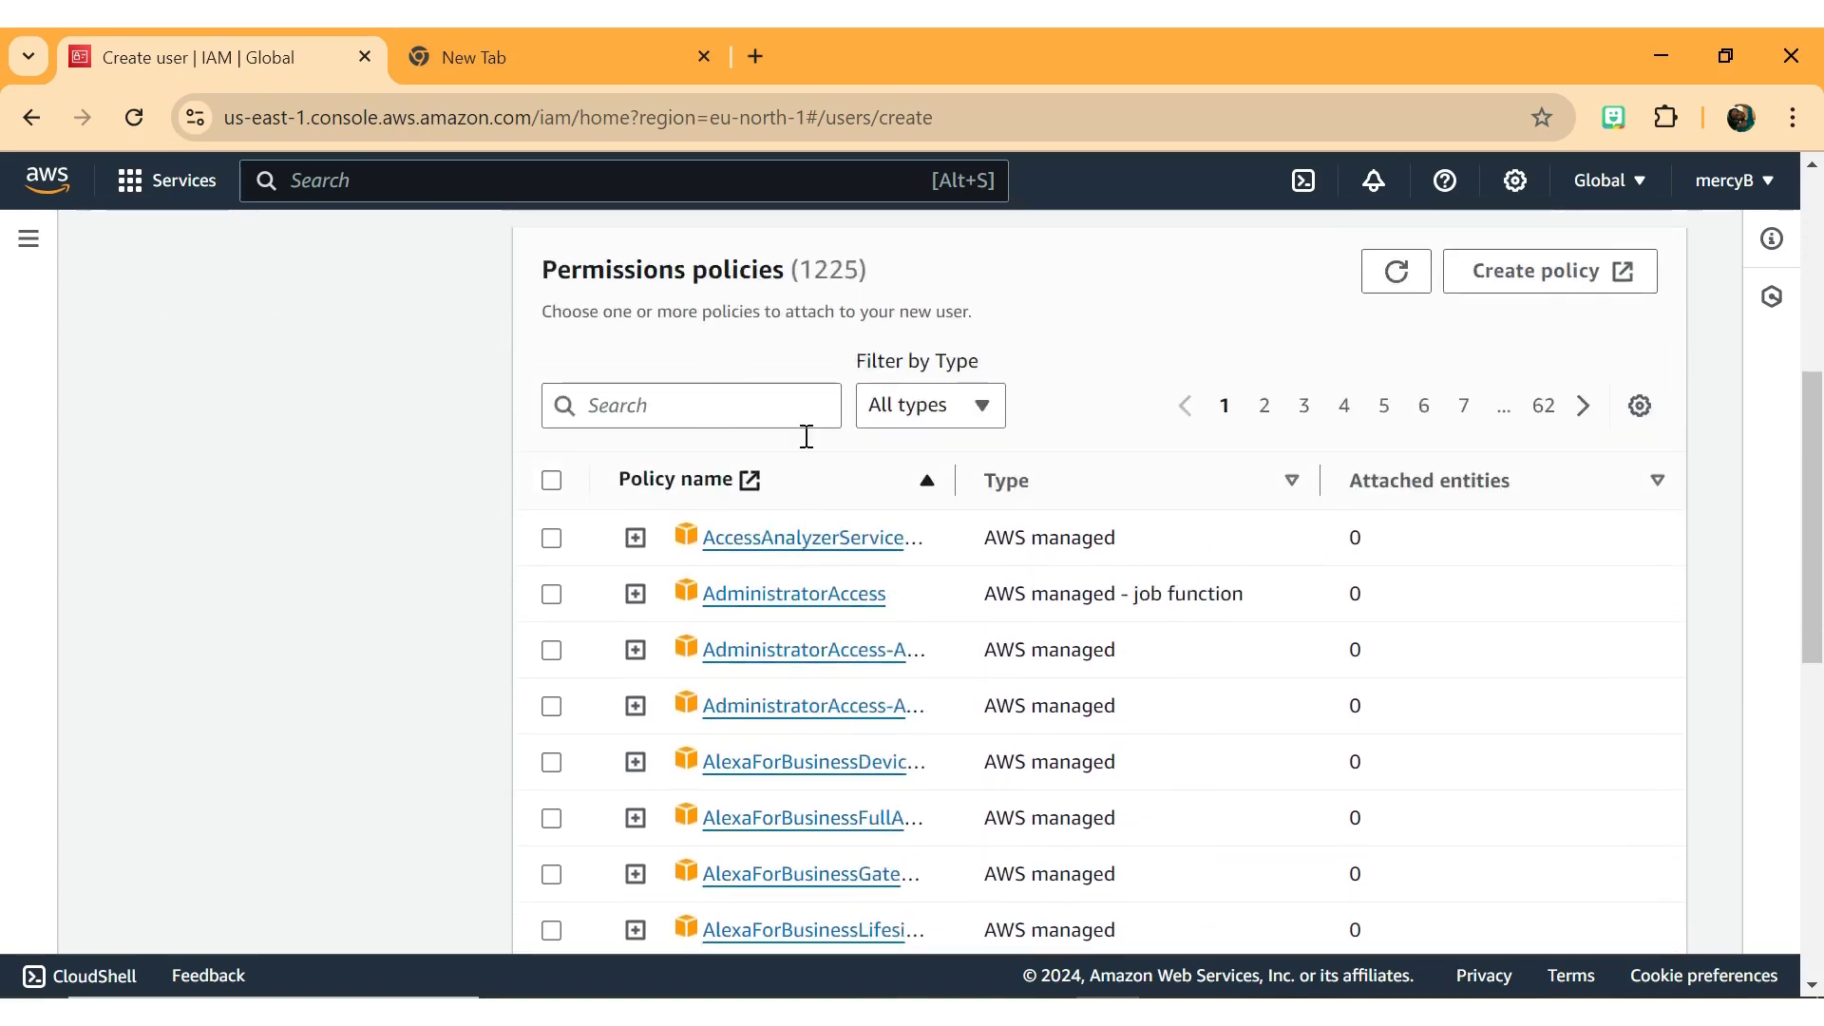
{"action": "scroll", "coordinate": [784, 713], "scroll_direction": "down", "scroll_amount": 4}
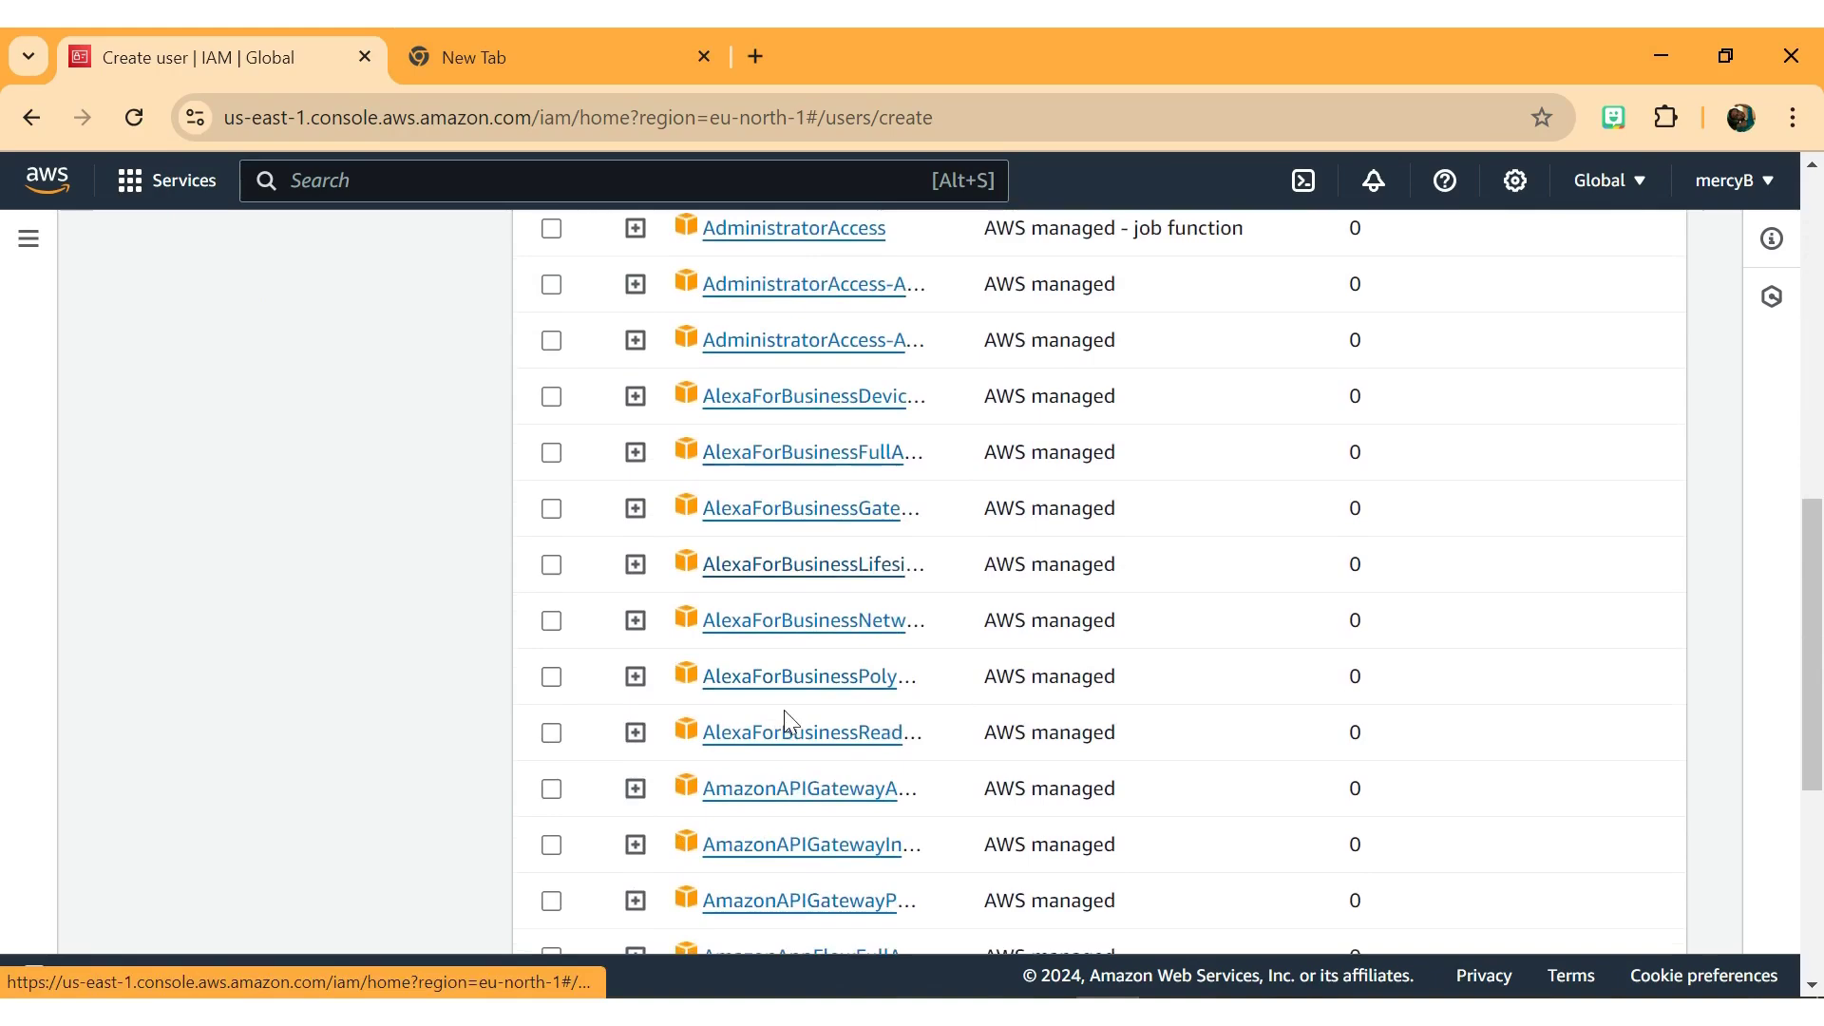
{"action": "scroll", "coordinate": [784, 713], "scroll_direction": "down", "scroll_amount": 5}
{"action": "scroll", "coordinate": [785, 718], "scroll_direction": "up", "scroll_amount": 7}
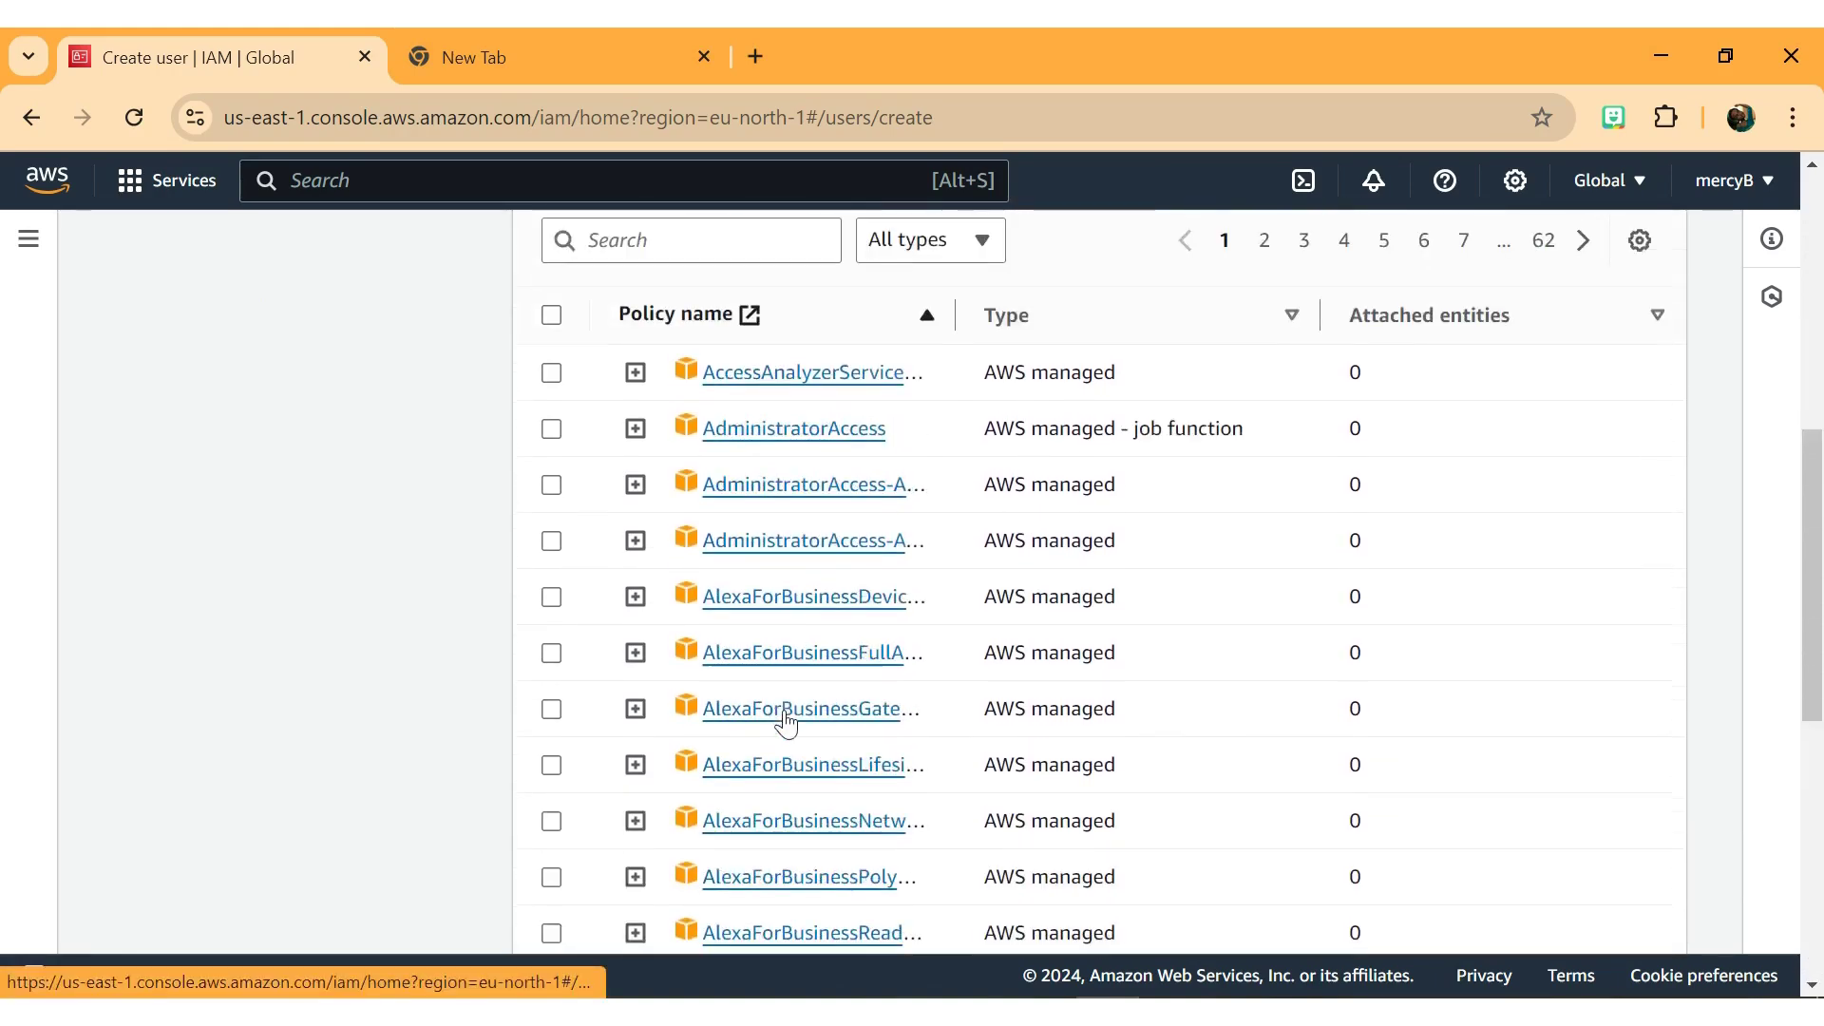
{"action": "scroll", "coordinate": [785, 722], "scroll_direction": "up", "scroll_amount": 2}
{"action": "left_click_drag", "start_coordinate": [957, 488], "coordinate": [1045, 489]}
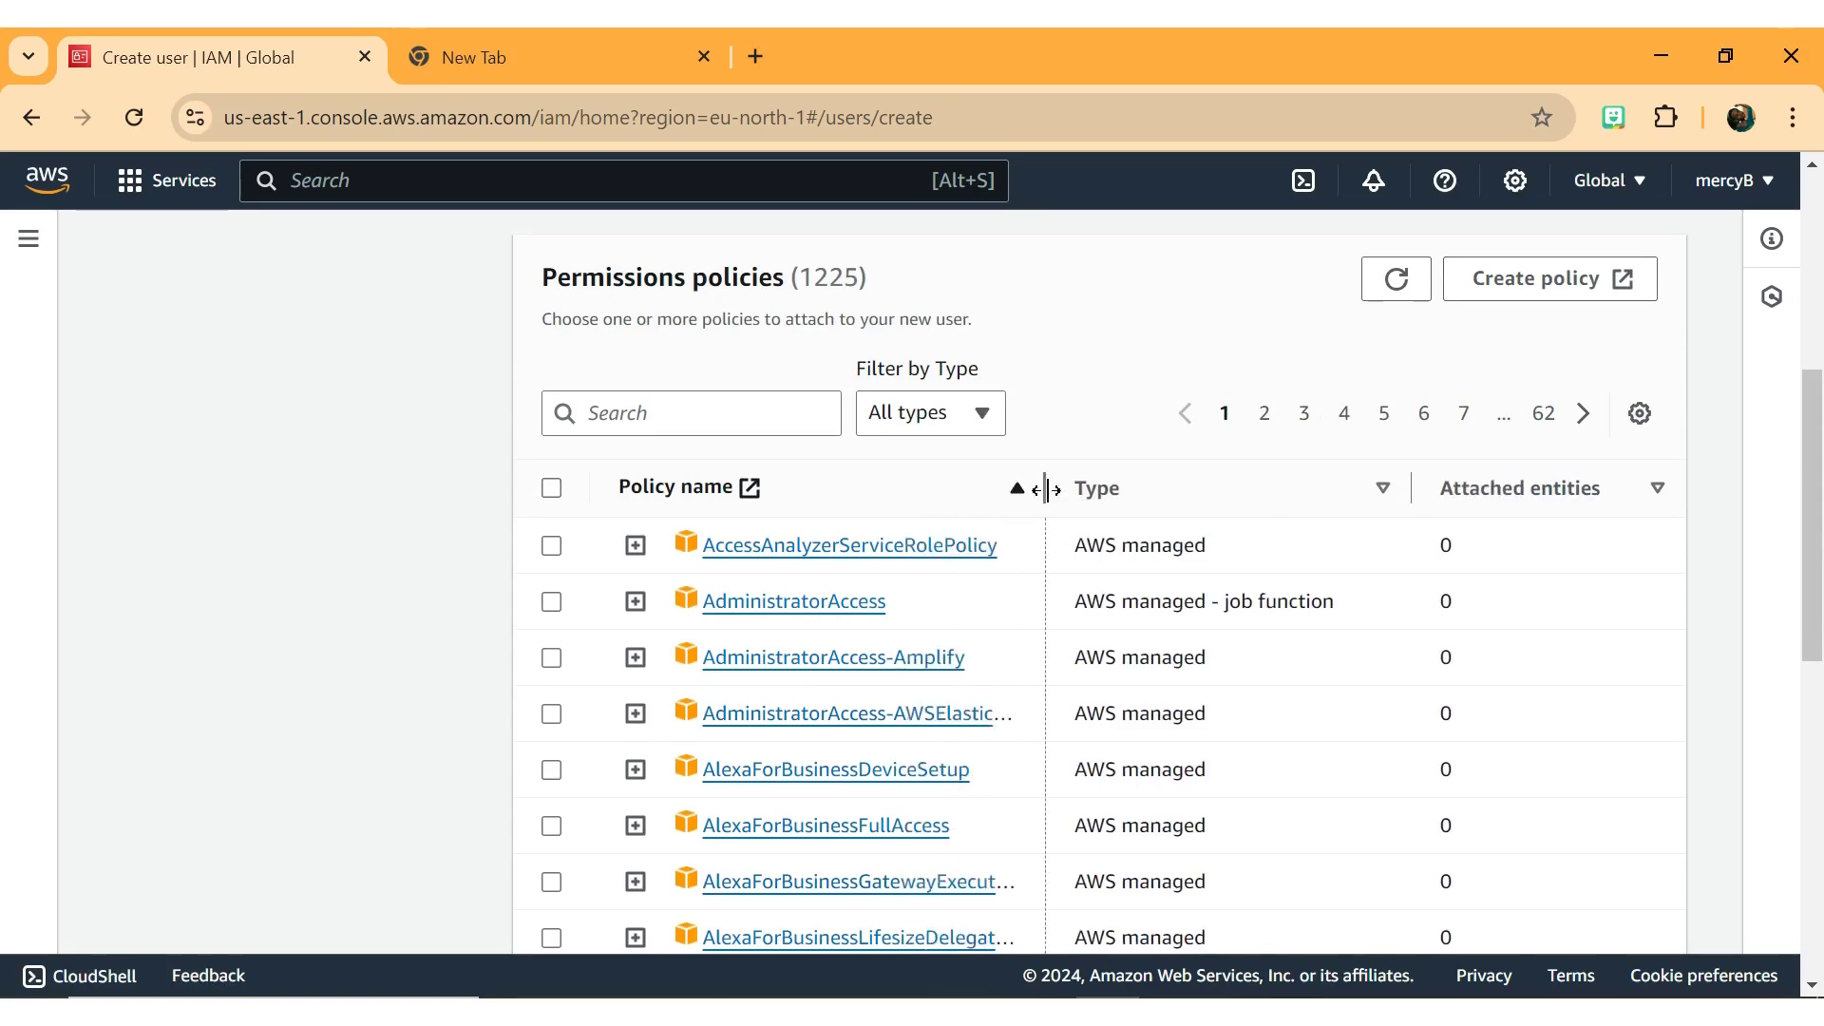
{"action": "scroll", "coordinate": [833, 752], "scroll_direction": "down", "scroll_amount": 5}
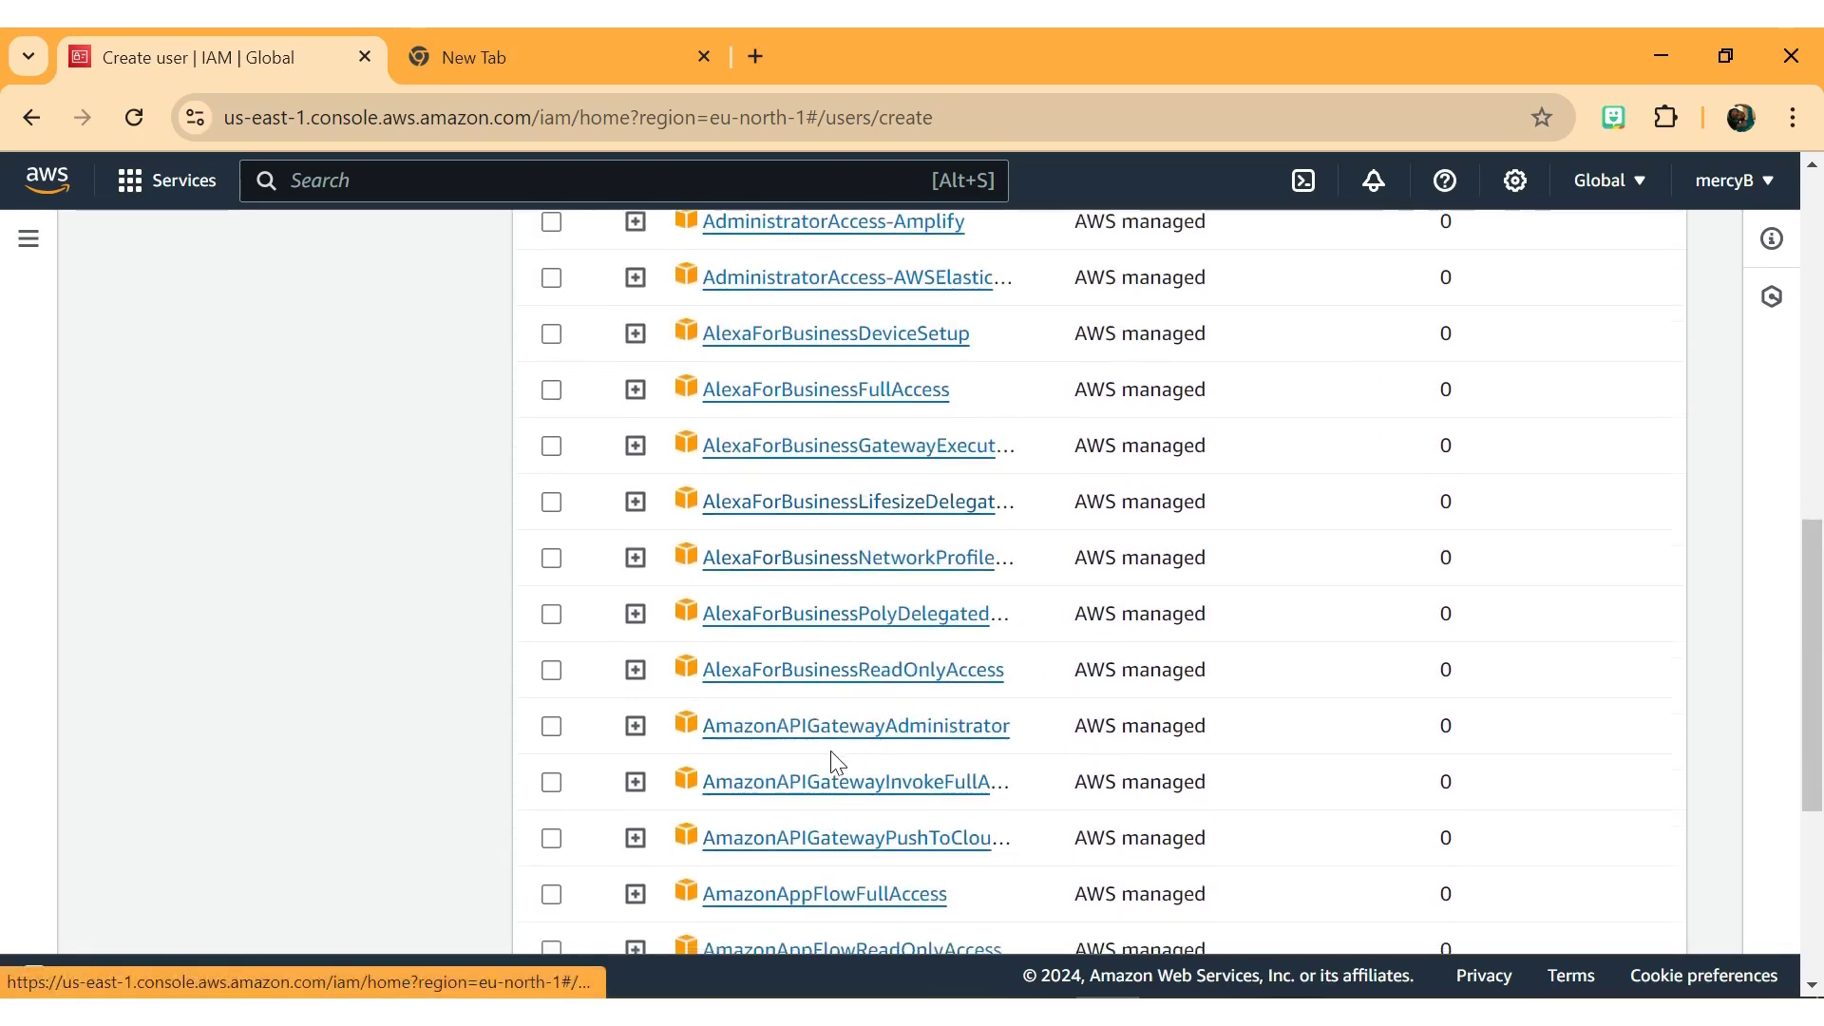
{"action": "scroll", "coordinate": [830, 750], "scroll_direction": "down", "scroll_amount": 2}
{"action": "scroll", "coordinate": [831, 750], "scroll_direction": "up", "scroll_amount": 10}
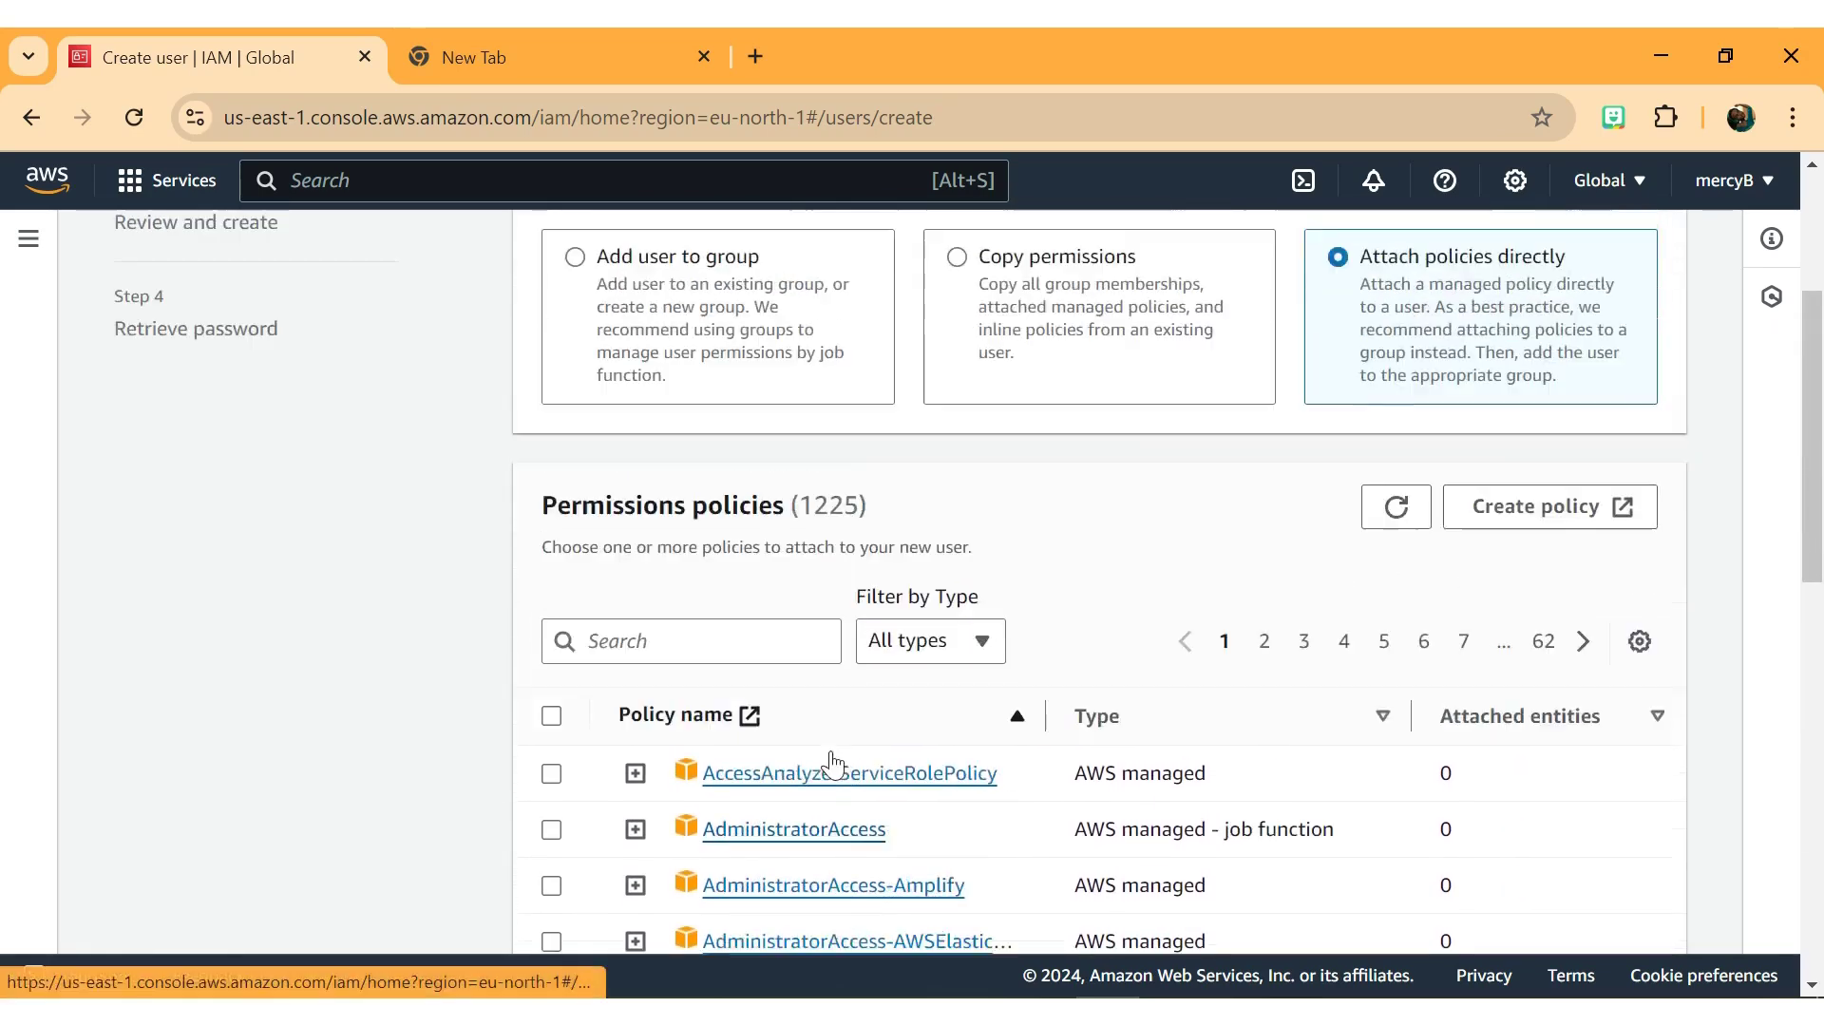
- Search the permissions policies for s3 and select AmazonS3FullAccess
{"action": "left_click", "coordinate": [693, 672]}
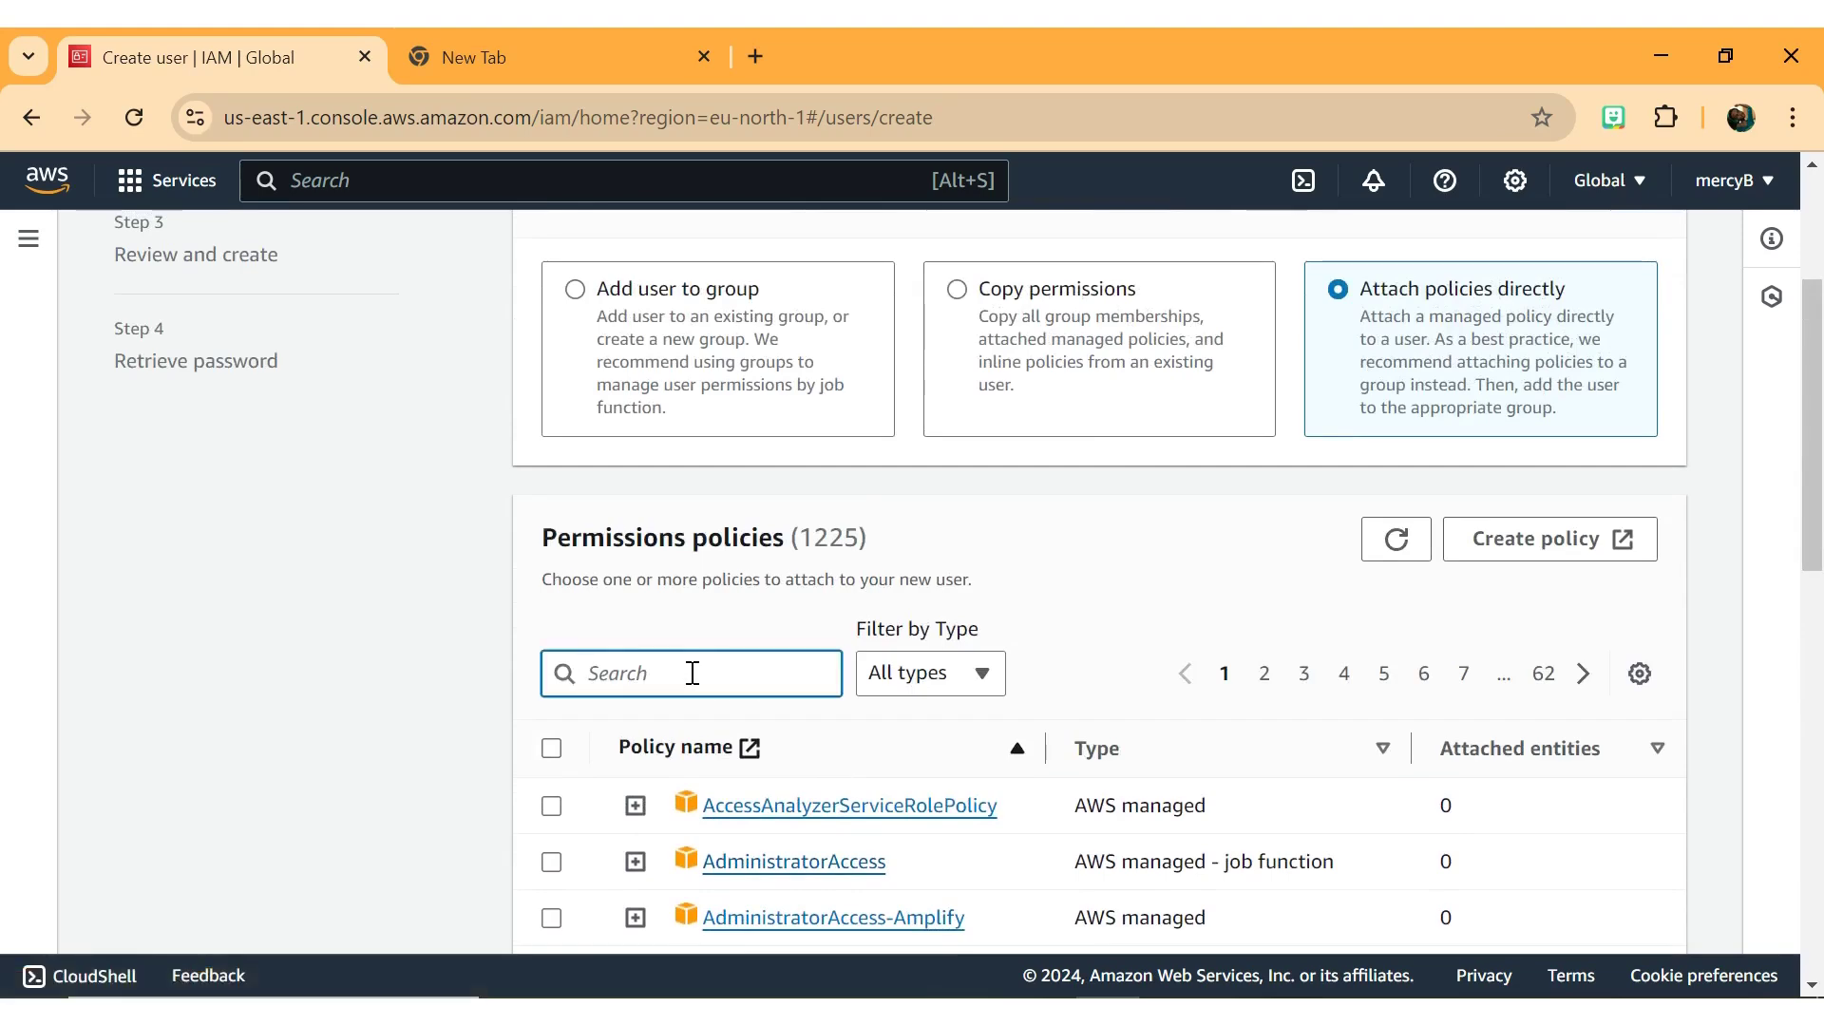
{"action": "type", "text": "s3"}
{"action": "scroll", "coordinate": [691, 672], "scroll_direction": "down", "scroll_amount": 3}
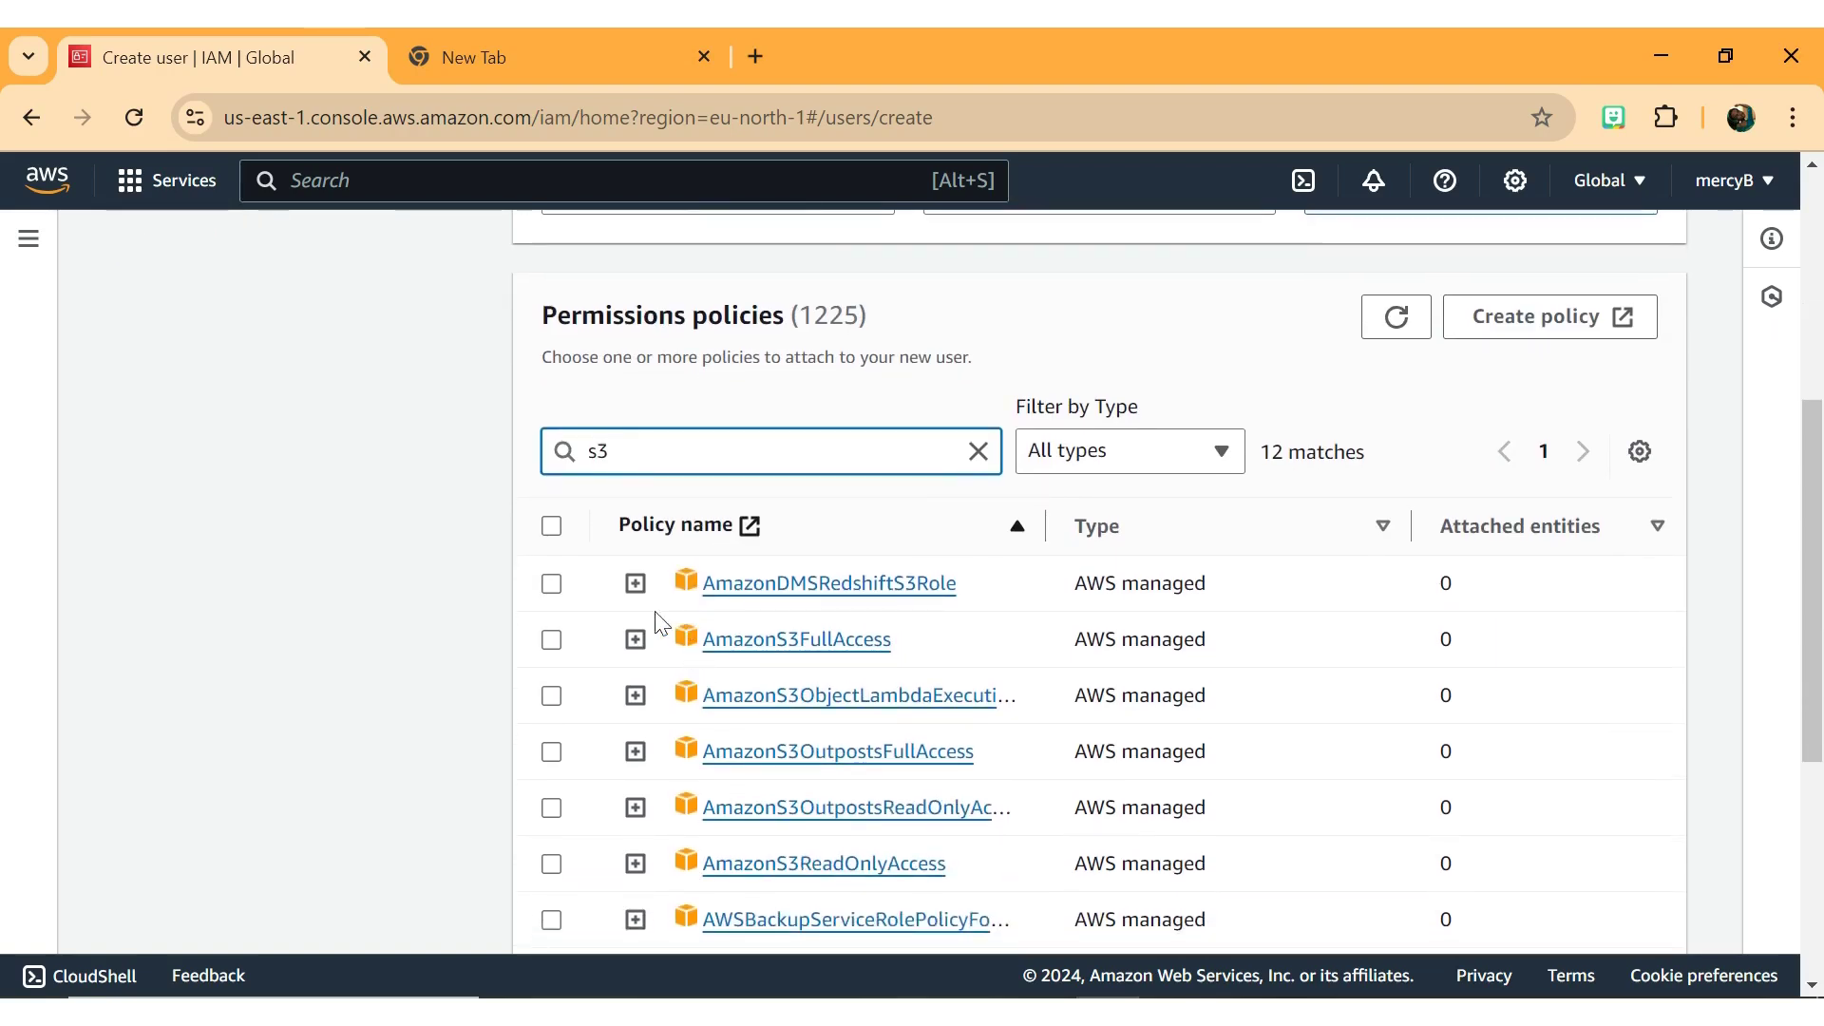
{"action": "left_click", "coordinate": [551, 640]}
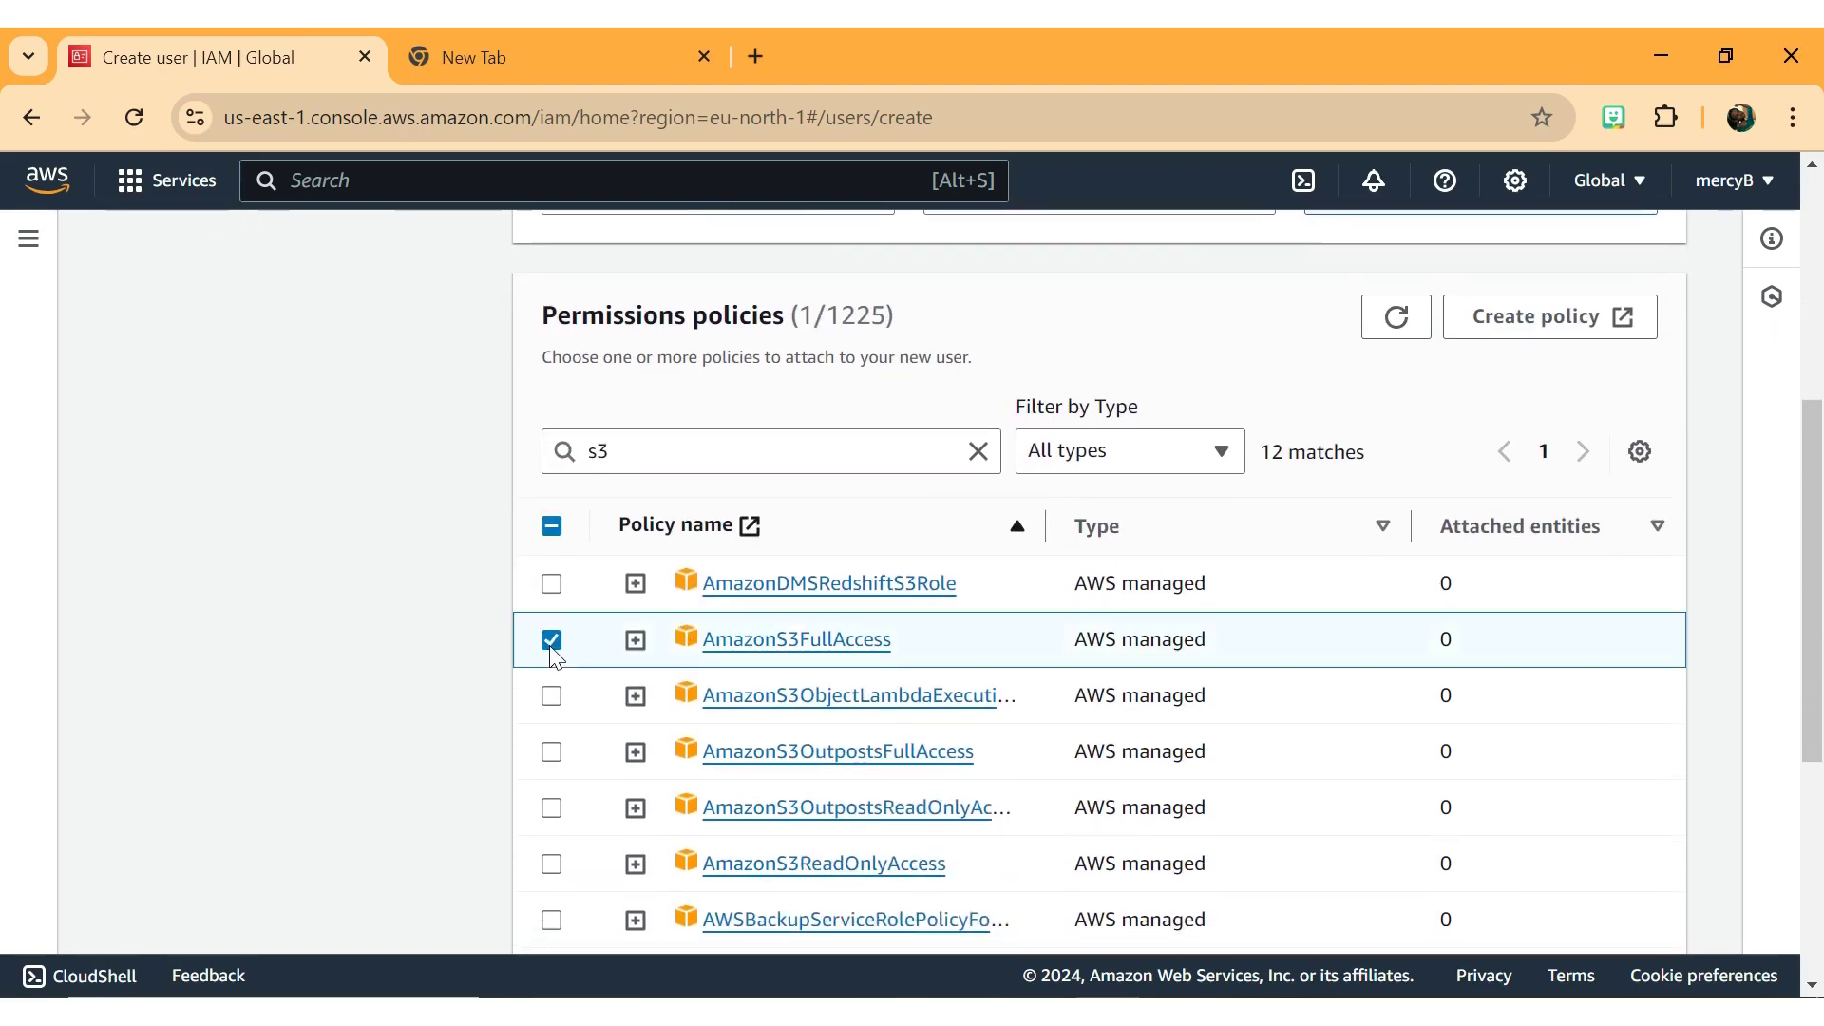
- Search the permissions policies for ec2 and select AmazonEC2FullAccess
{"action": "left_click", "coordinate": [637, 446]}
{"action": "key", "text": "BackSpace"}
{"action": "key", "text": "BackSpace"}
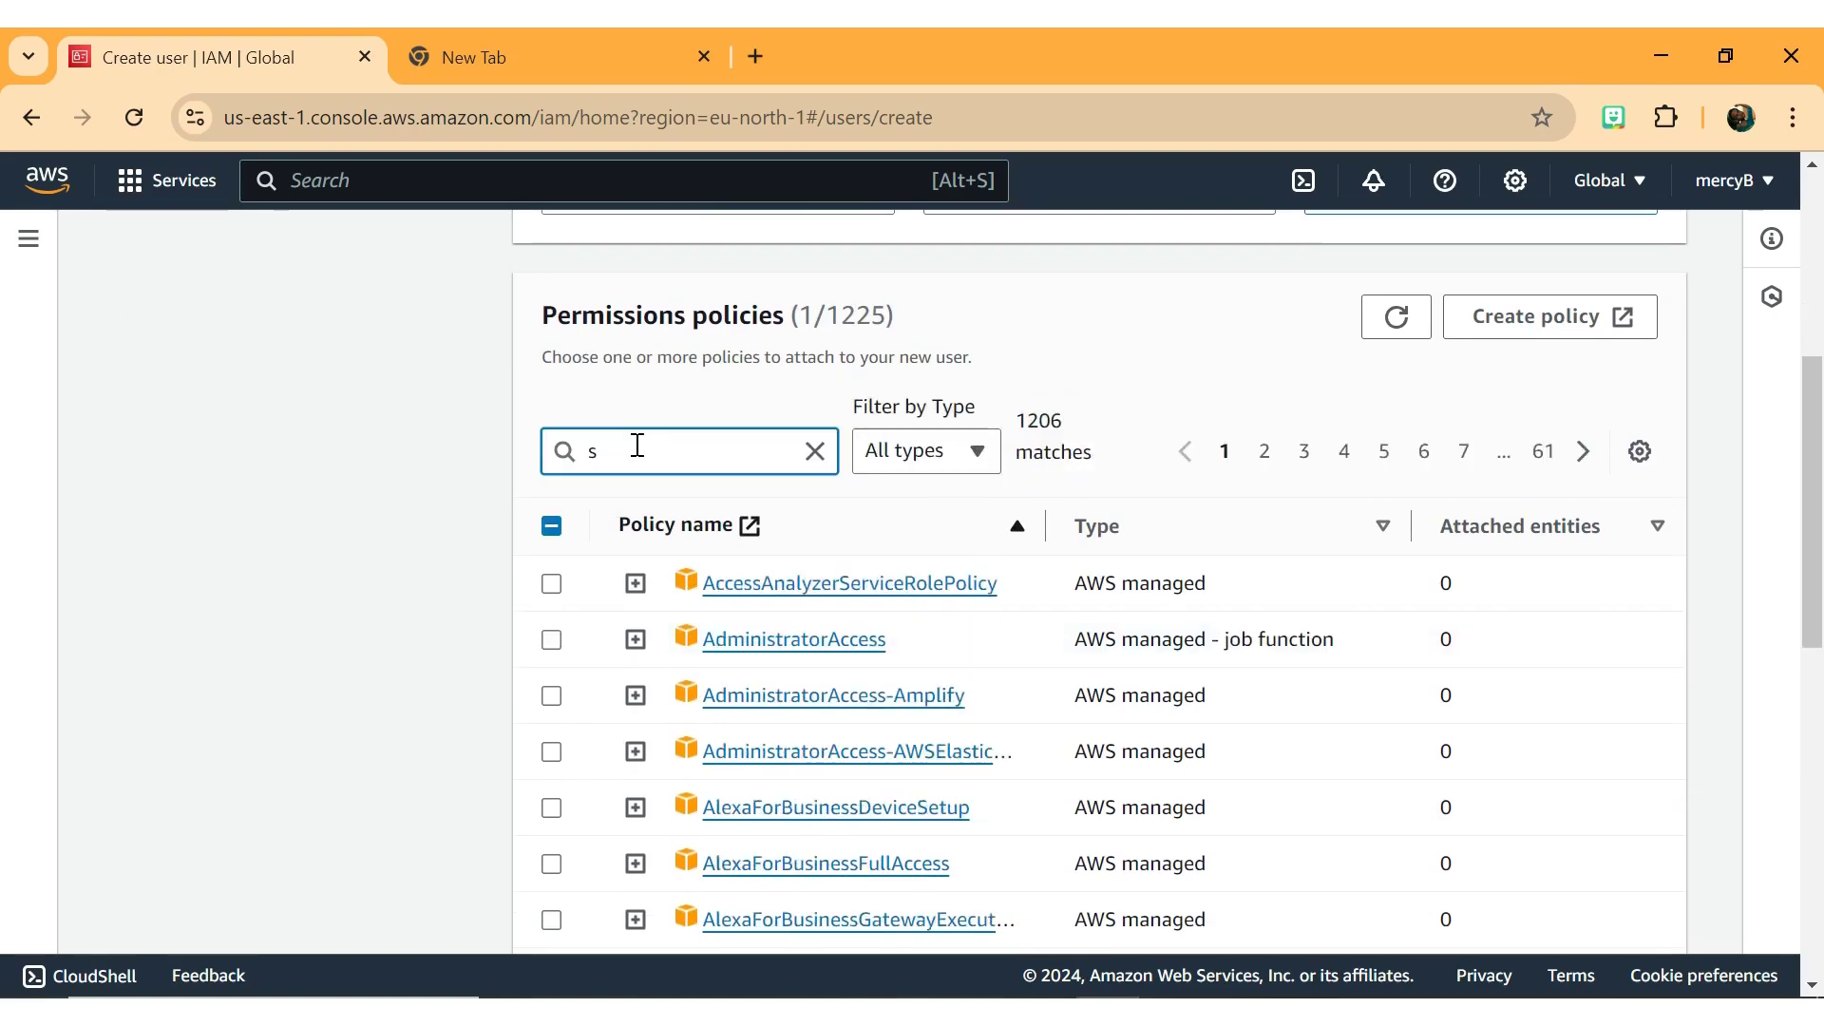
{"action": "type", "text": "ec"}
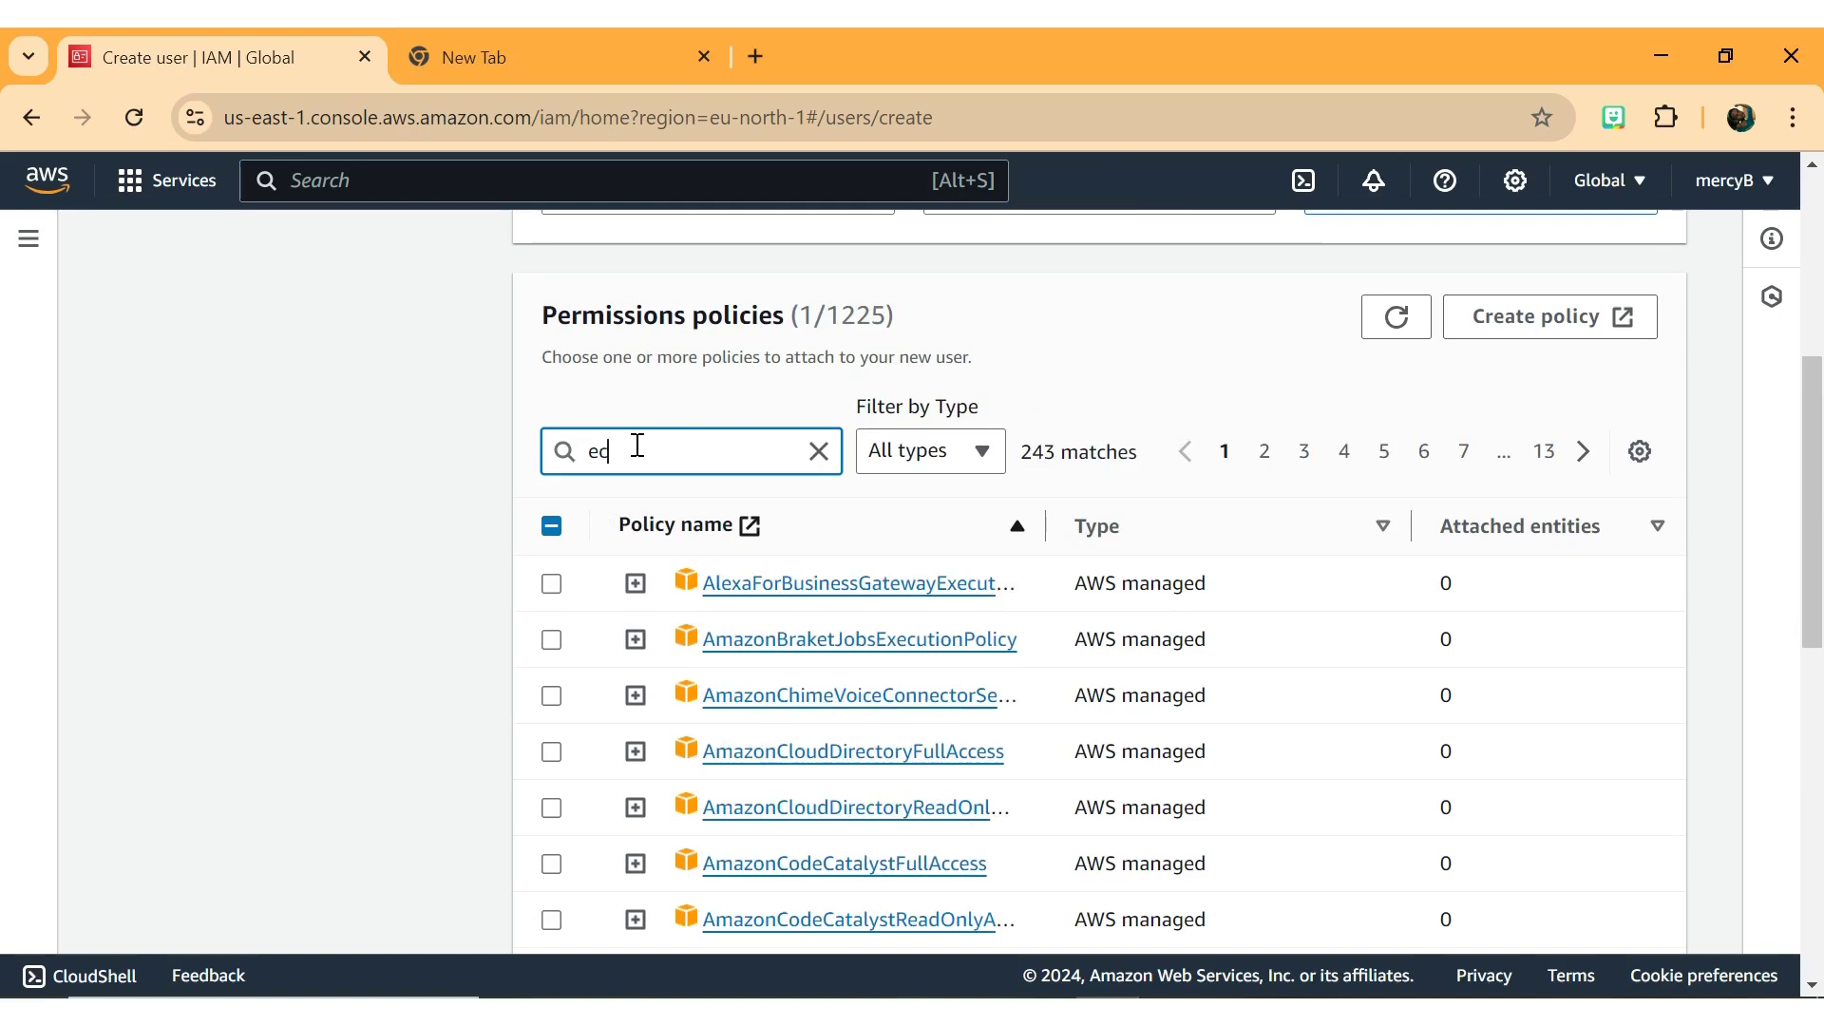
{"action": "type", "text": "2"}
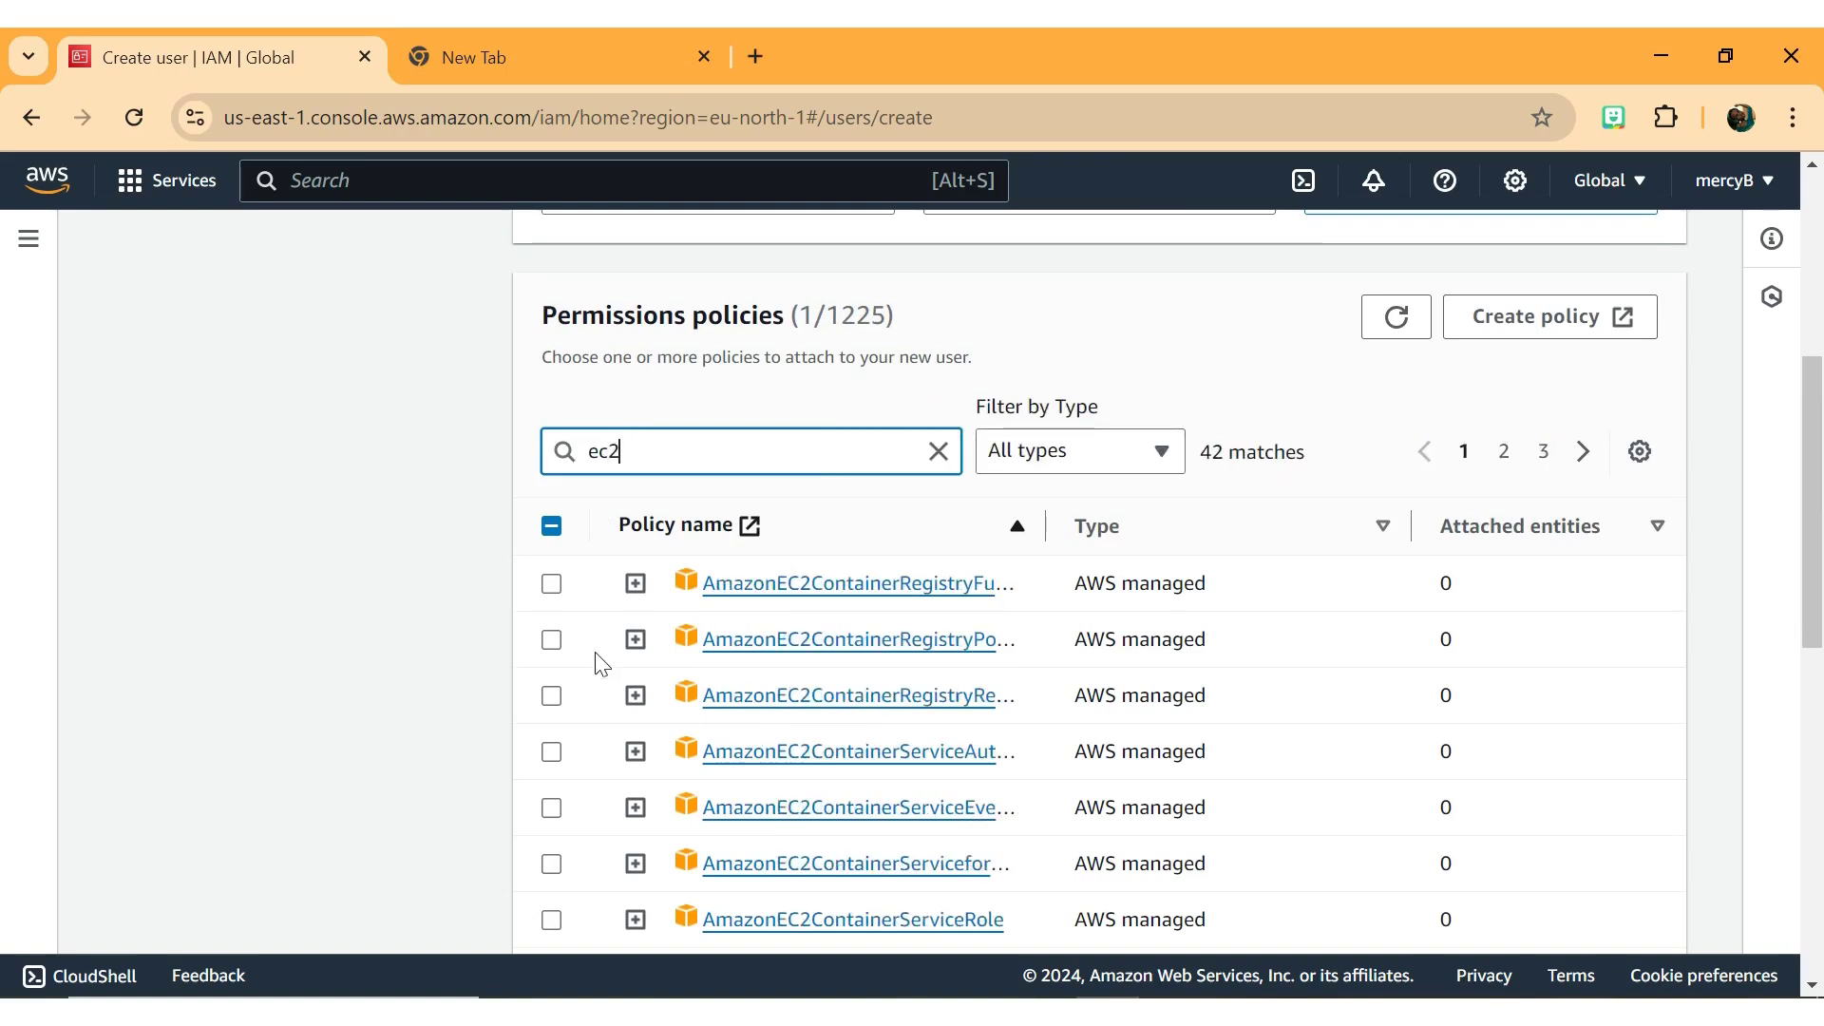
{"action": "scroll", "coordinate": [599, 659], "scroll_direction": "down", "scroll_amount": 3}
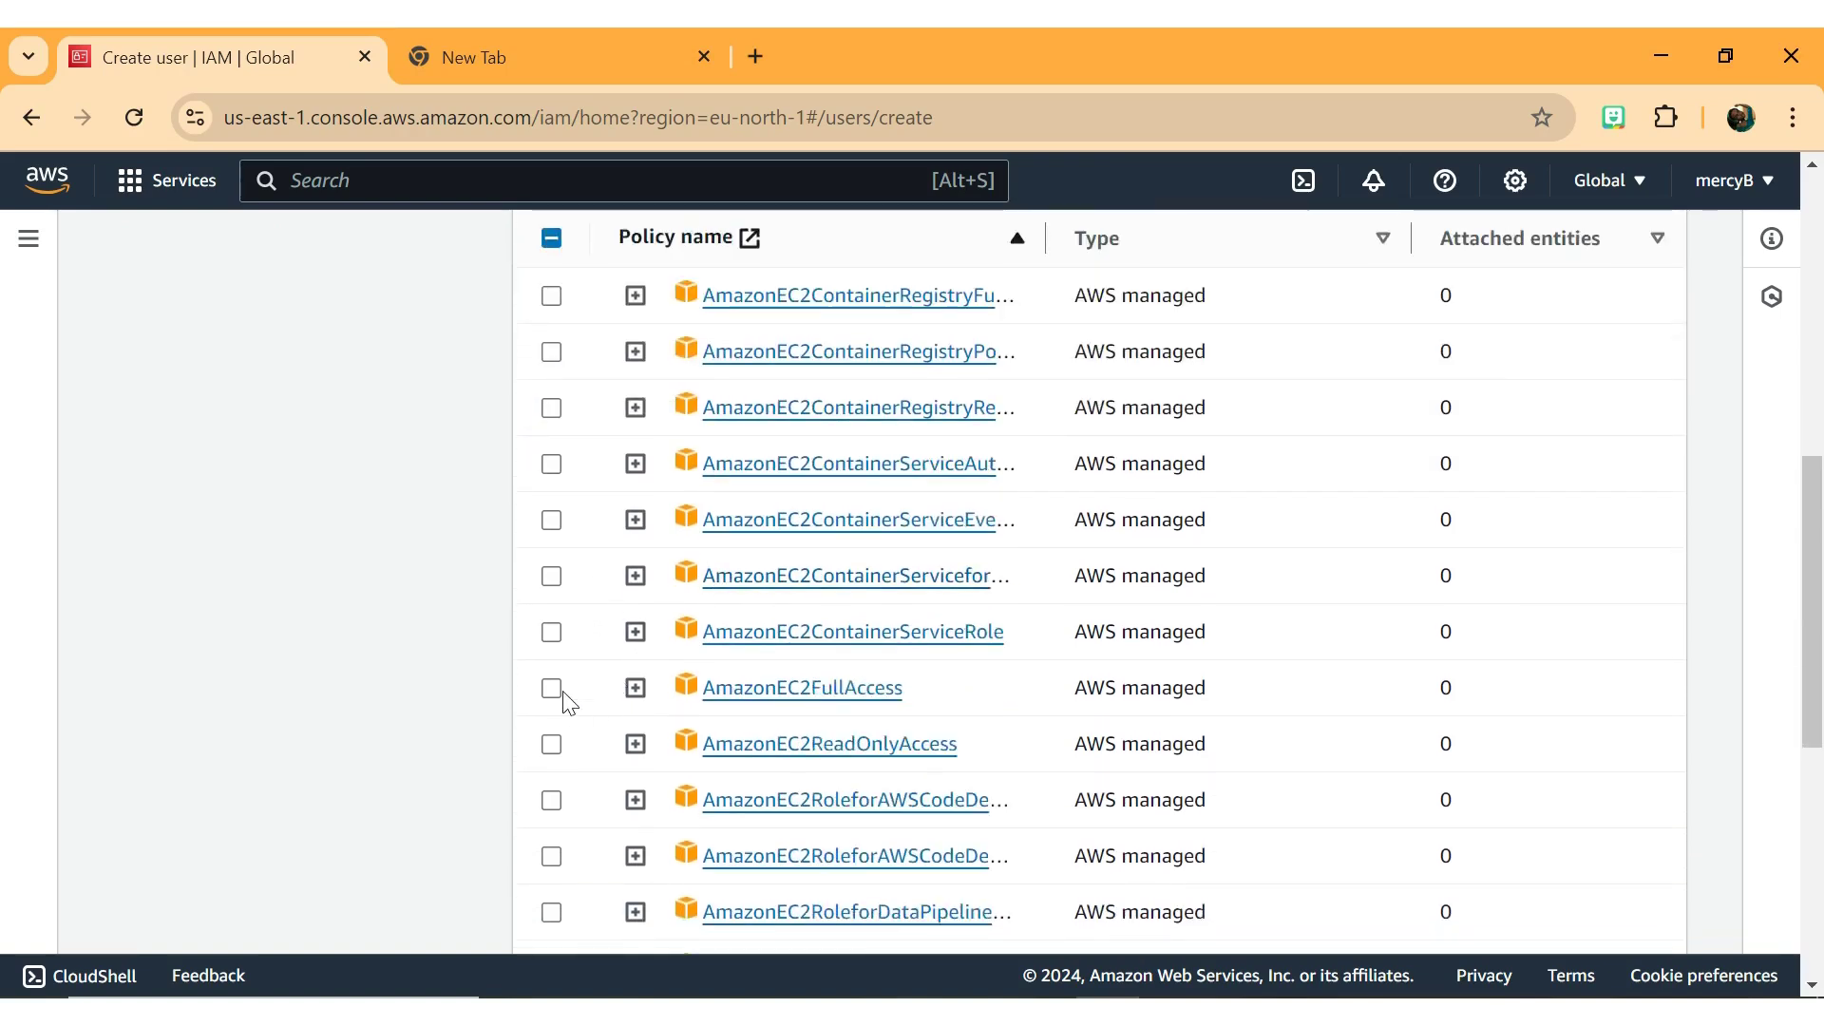
{"action": "left_click", "coordinate": [552, 688]}
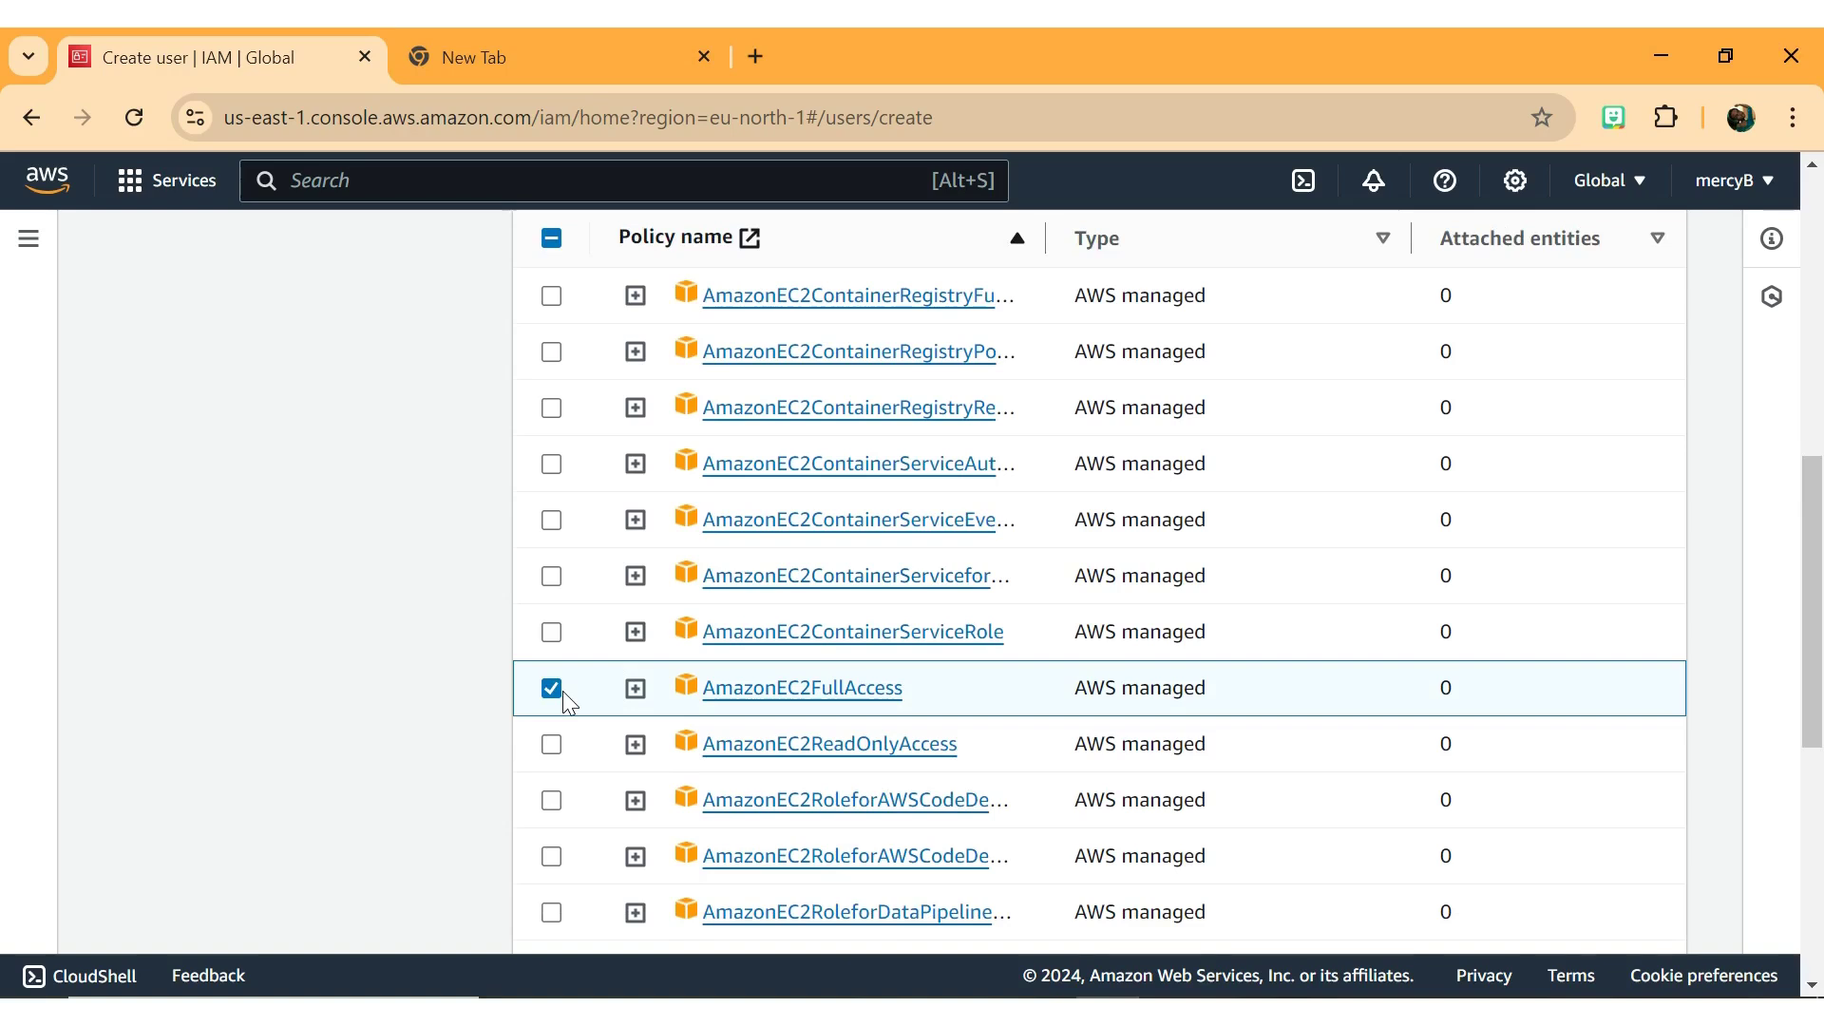
- Deselect AmazonEC2FullAccess and clear the policy search
{"action": "left_click", "coordinate": [551, 689]}
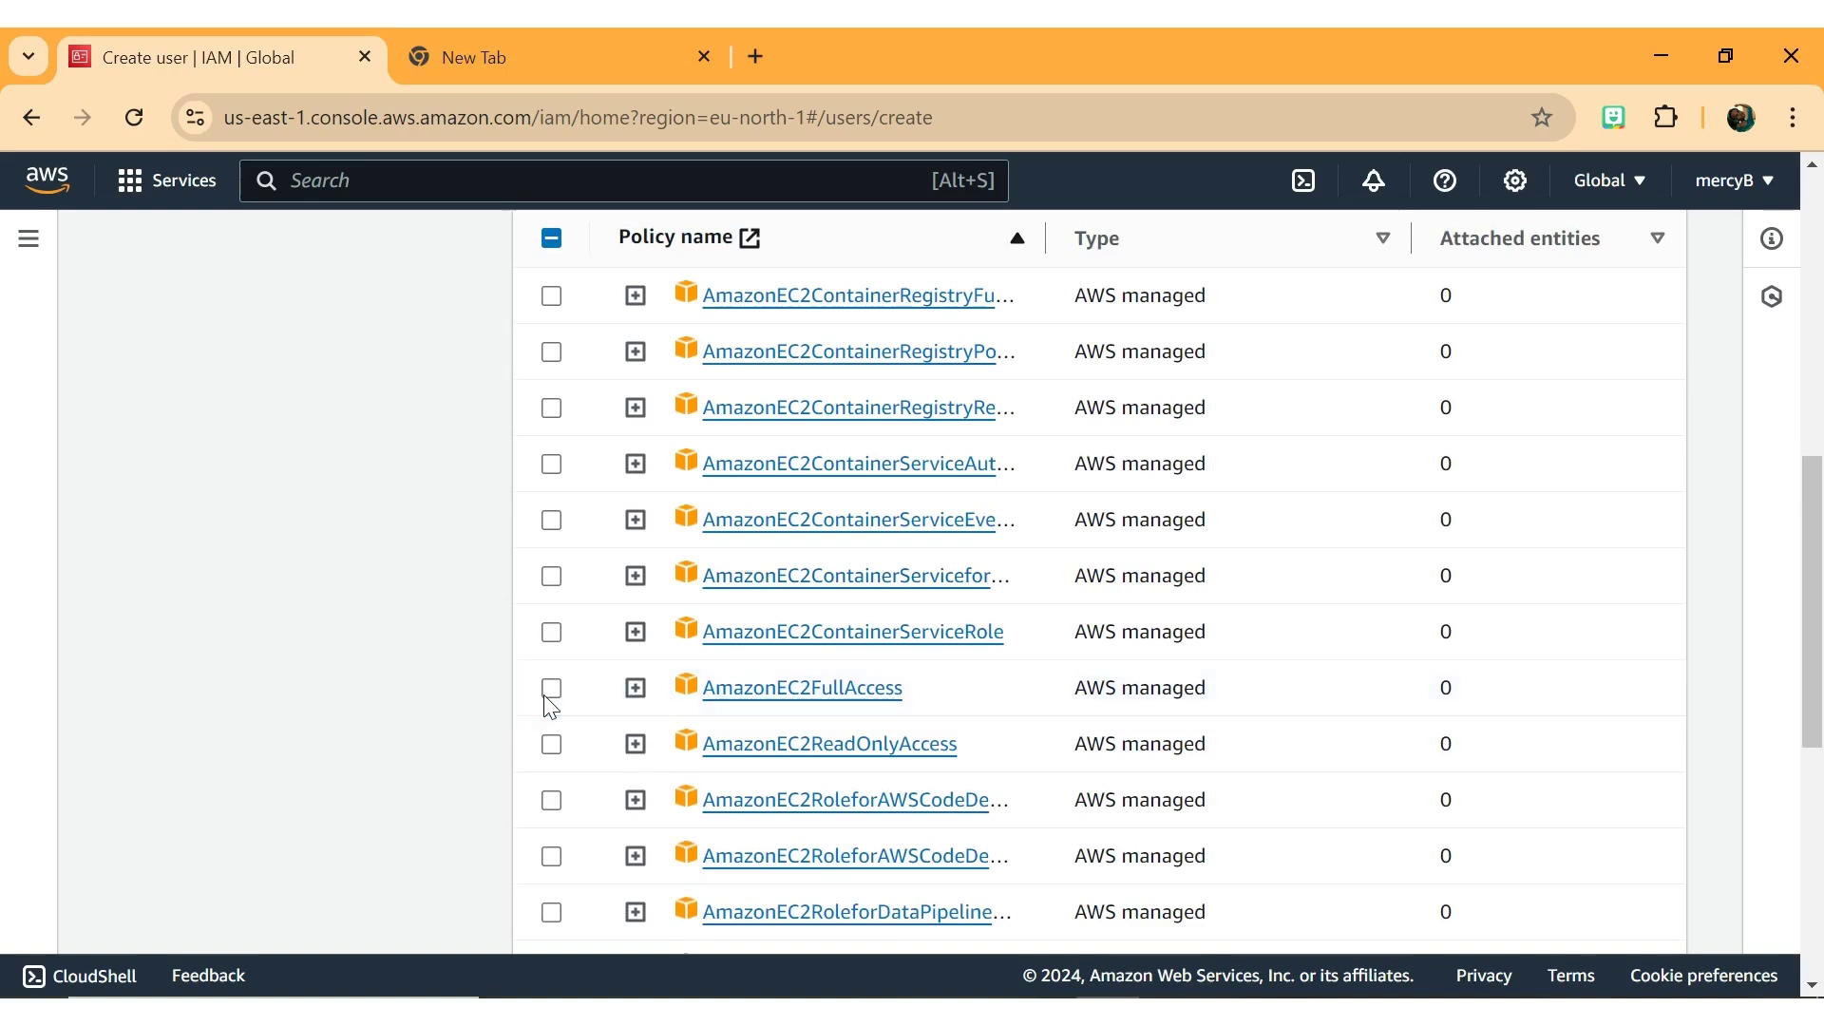
{"action": "scroll", "coordinate": [549, 705], "scroll_direction": "up", "scroll_amount": 1}
{"action": "scroll", "coordinate": [551, 704], "scroll_direction": "up", "scroll_amount": 1}
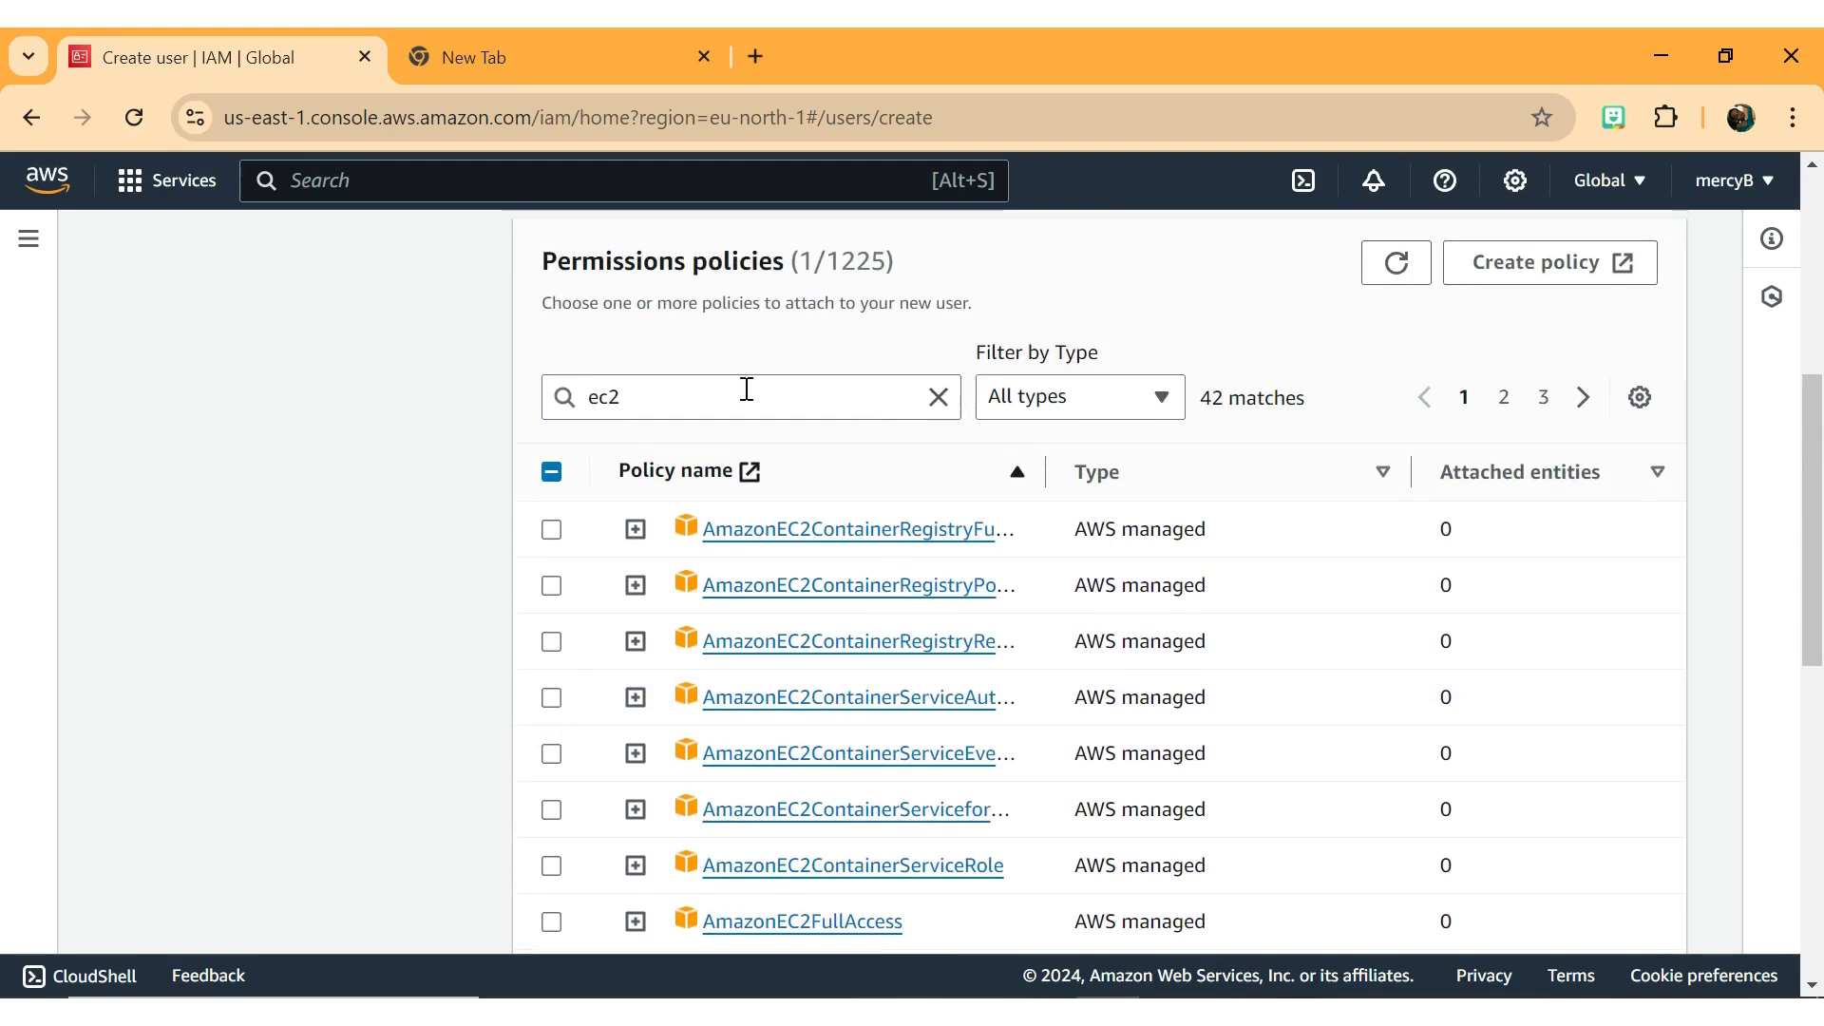
{"action": "left_click", "coordinate": [747, 390]}
{"action": "key", "text": "BackSpace"}
{"action": "key", "text": "BackSpace"}
{"action": "key", "text": "BackSpace"}
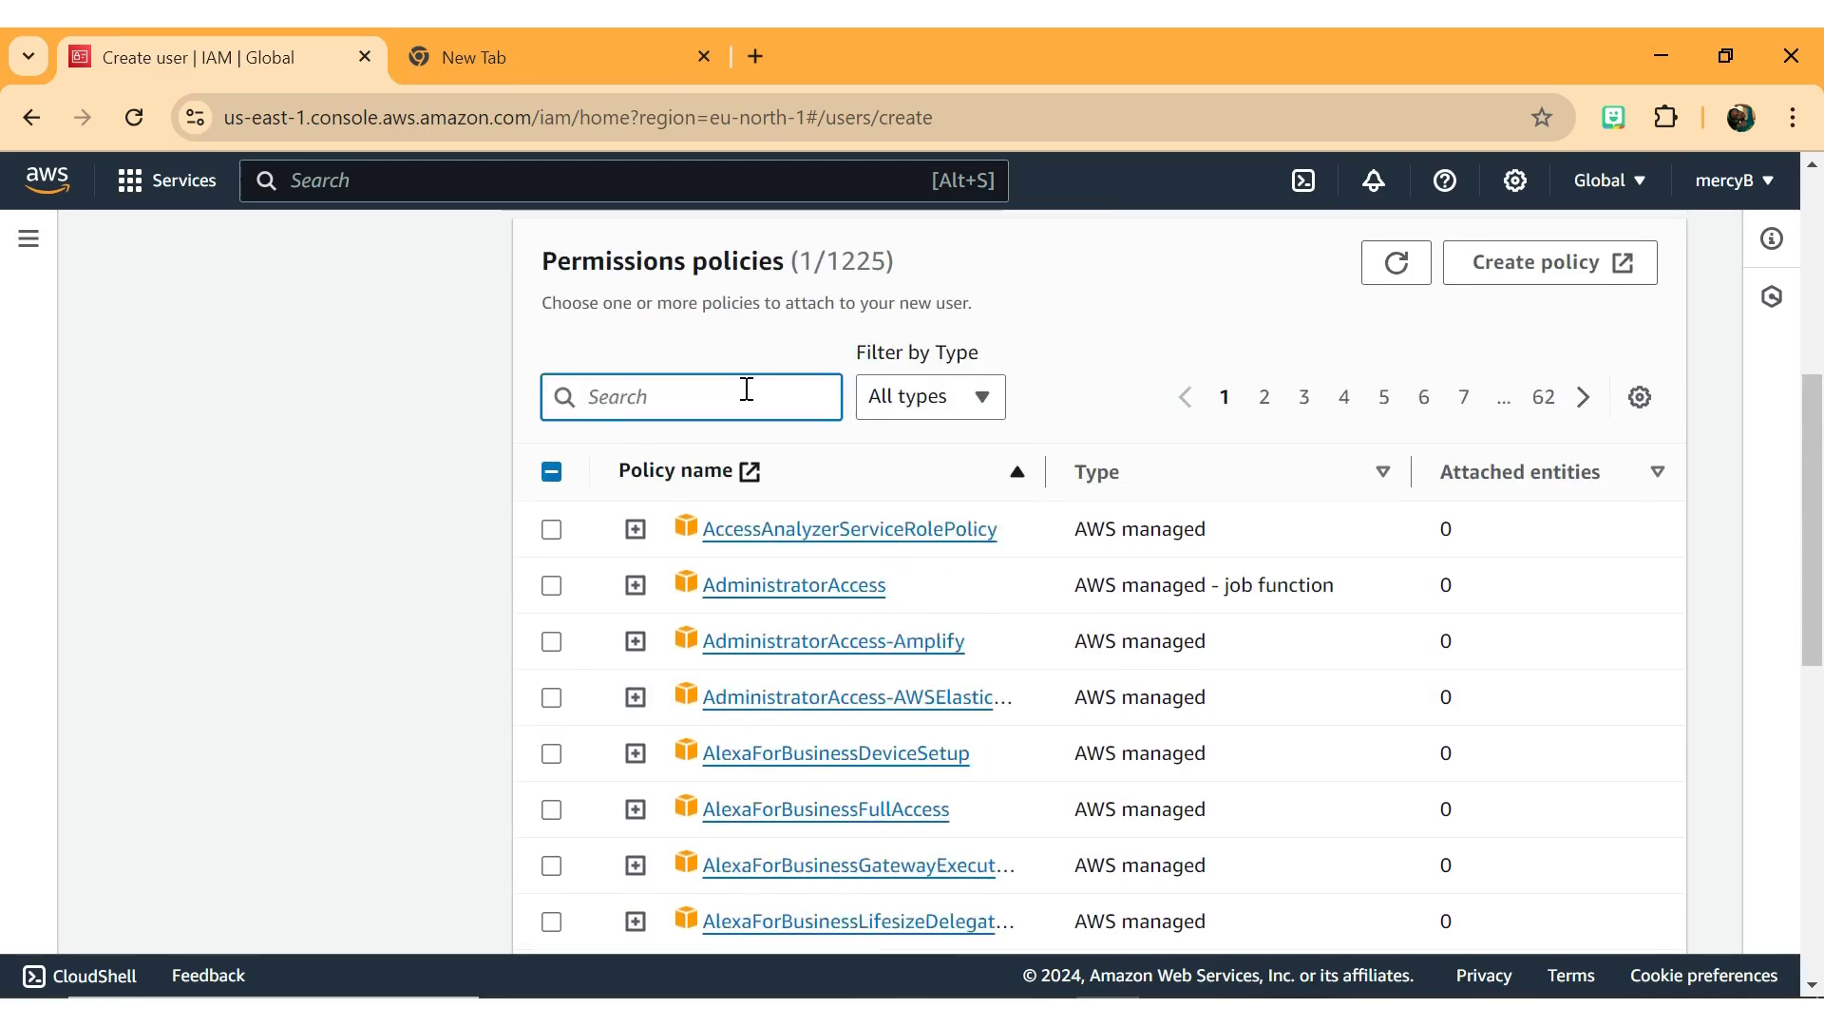
- Search the permissions policies for s3, deselect AmazonS3FullAccess and clear the policy search
{"action": "type", "text": "s3"}
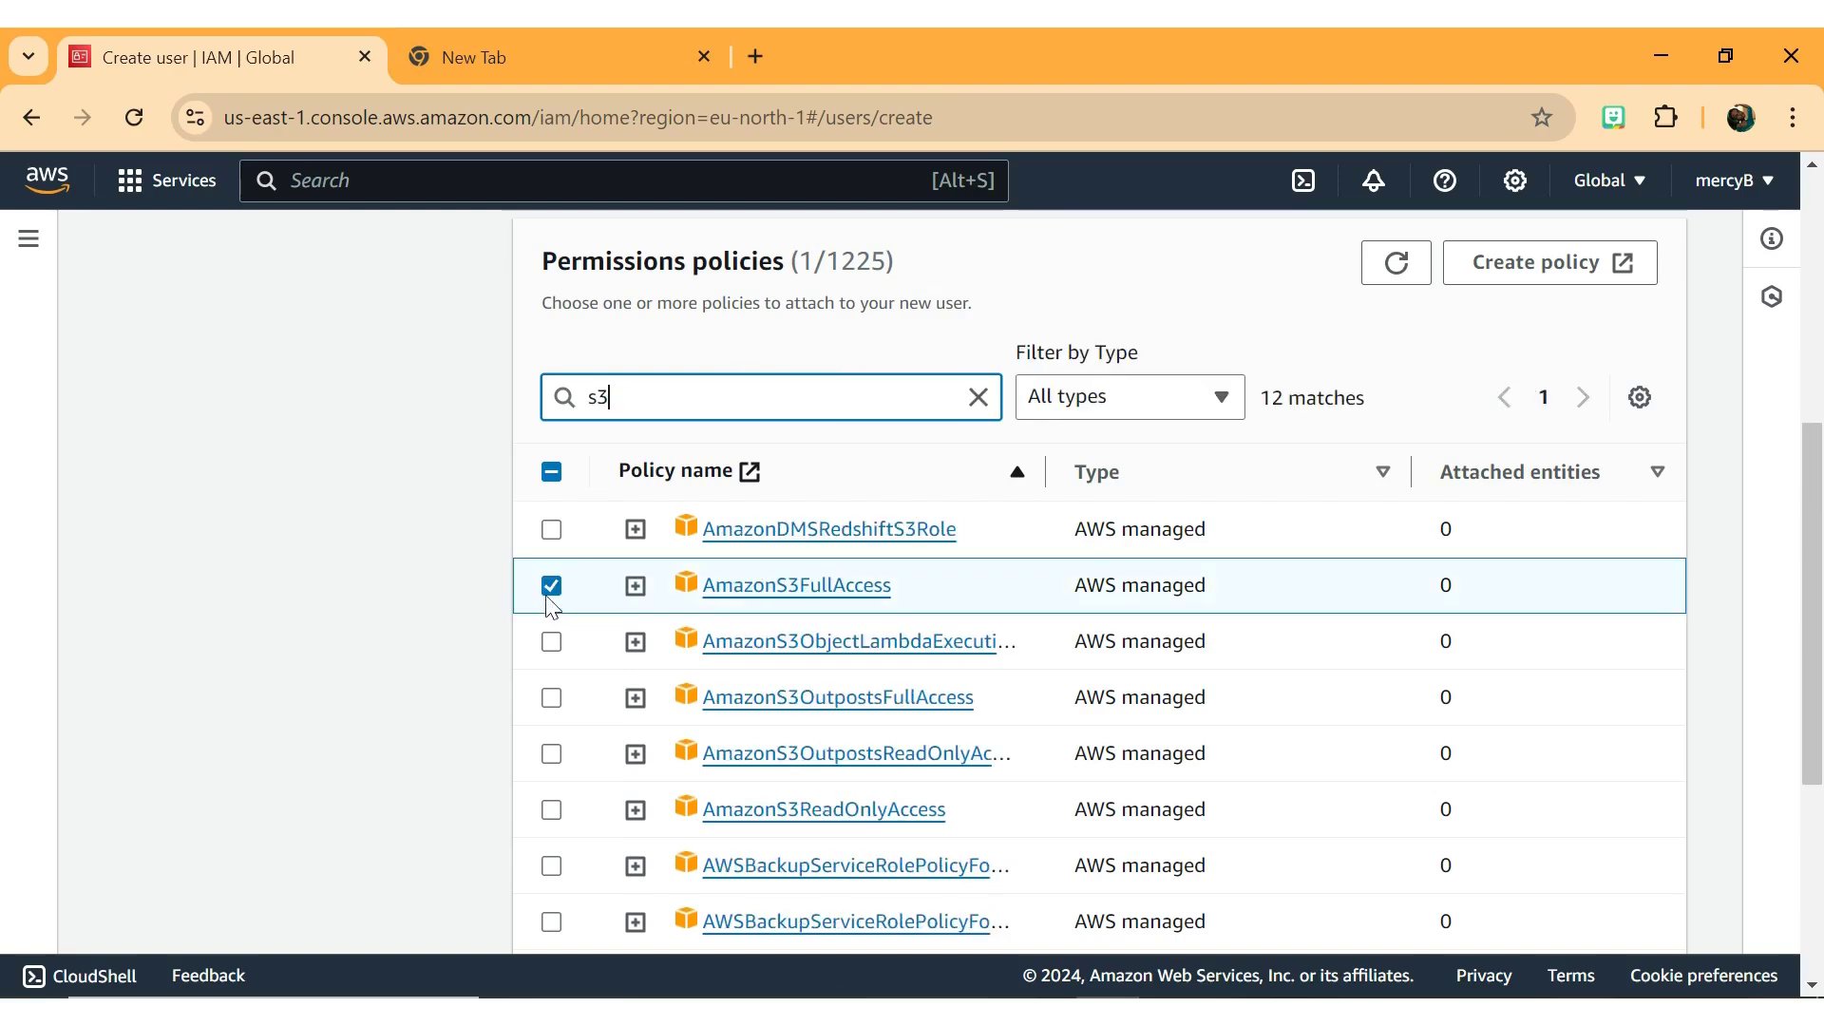
{"action": "left_click", "coordinate": [552, 586]}
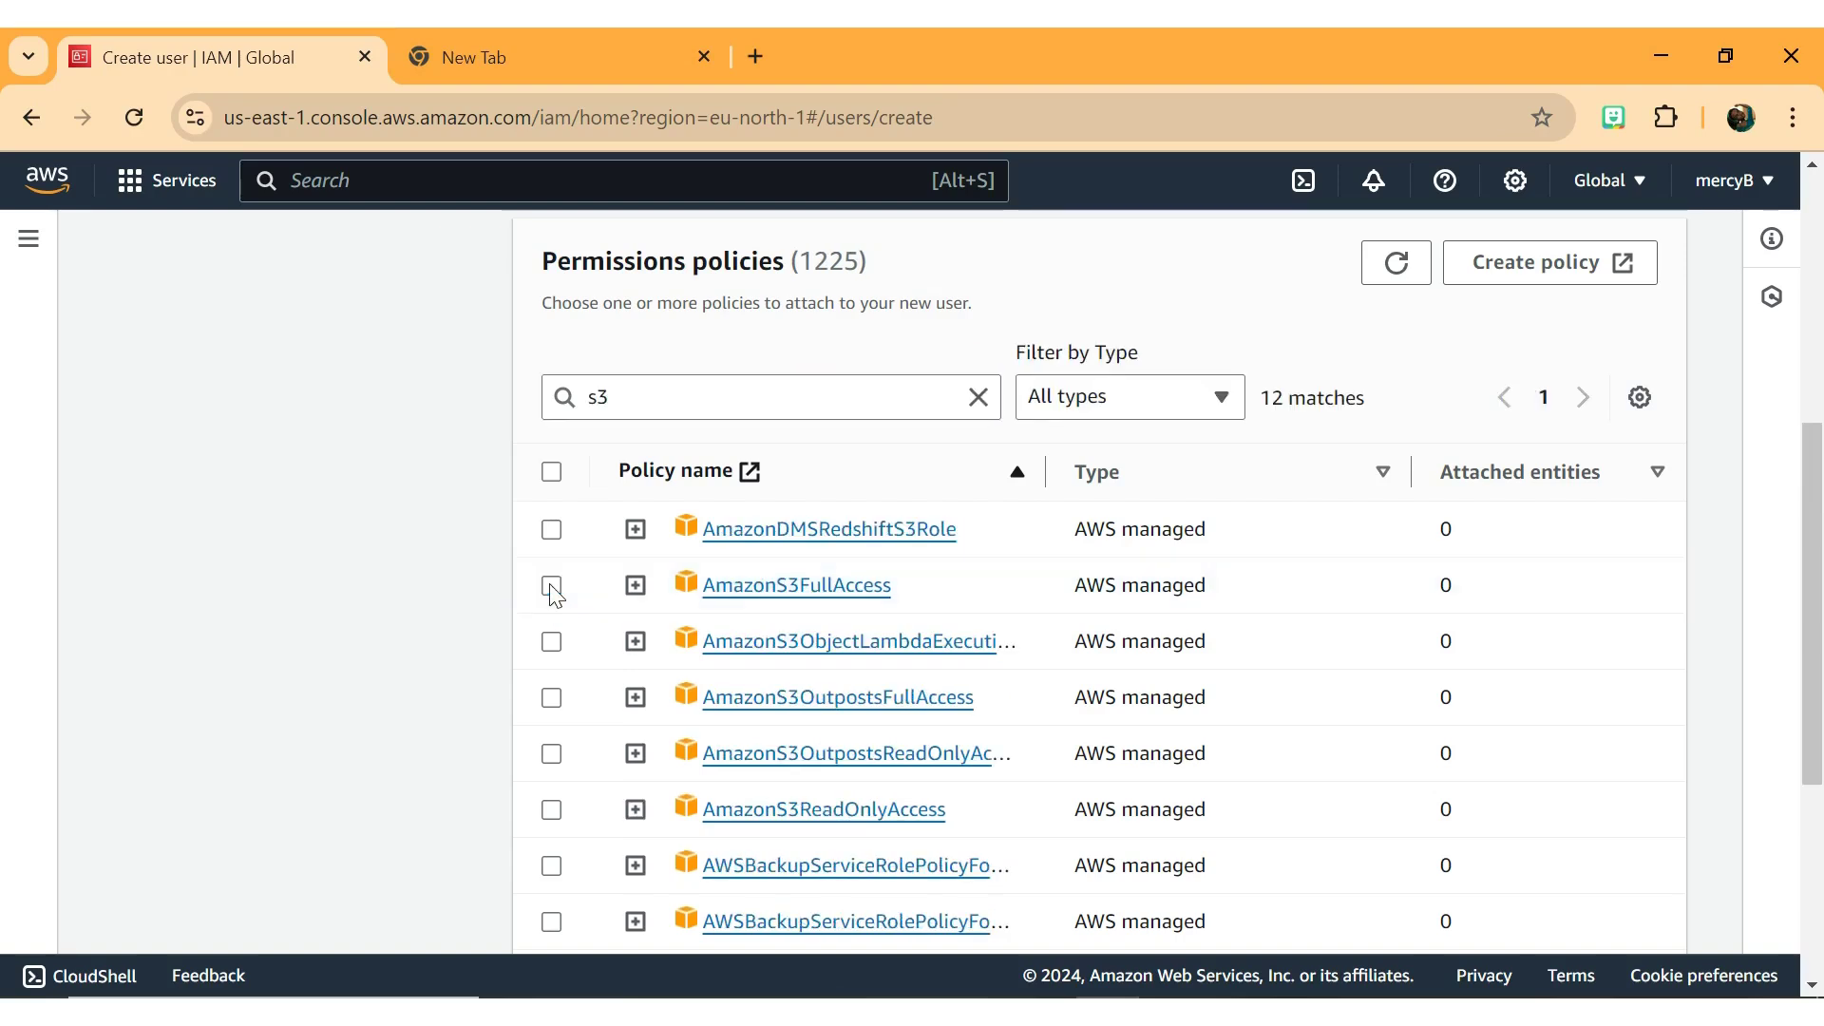
{"action": "left_click", "coordinate": [979, 403]}
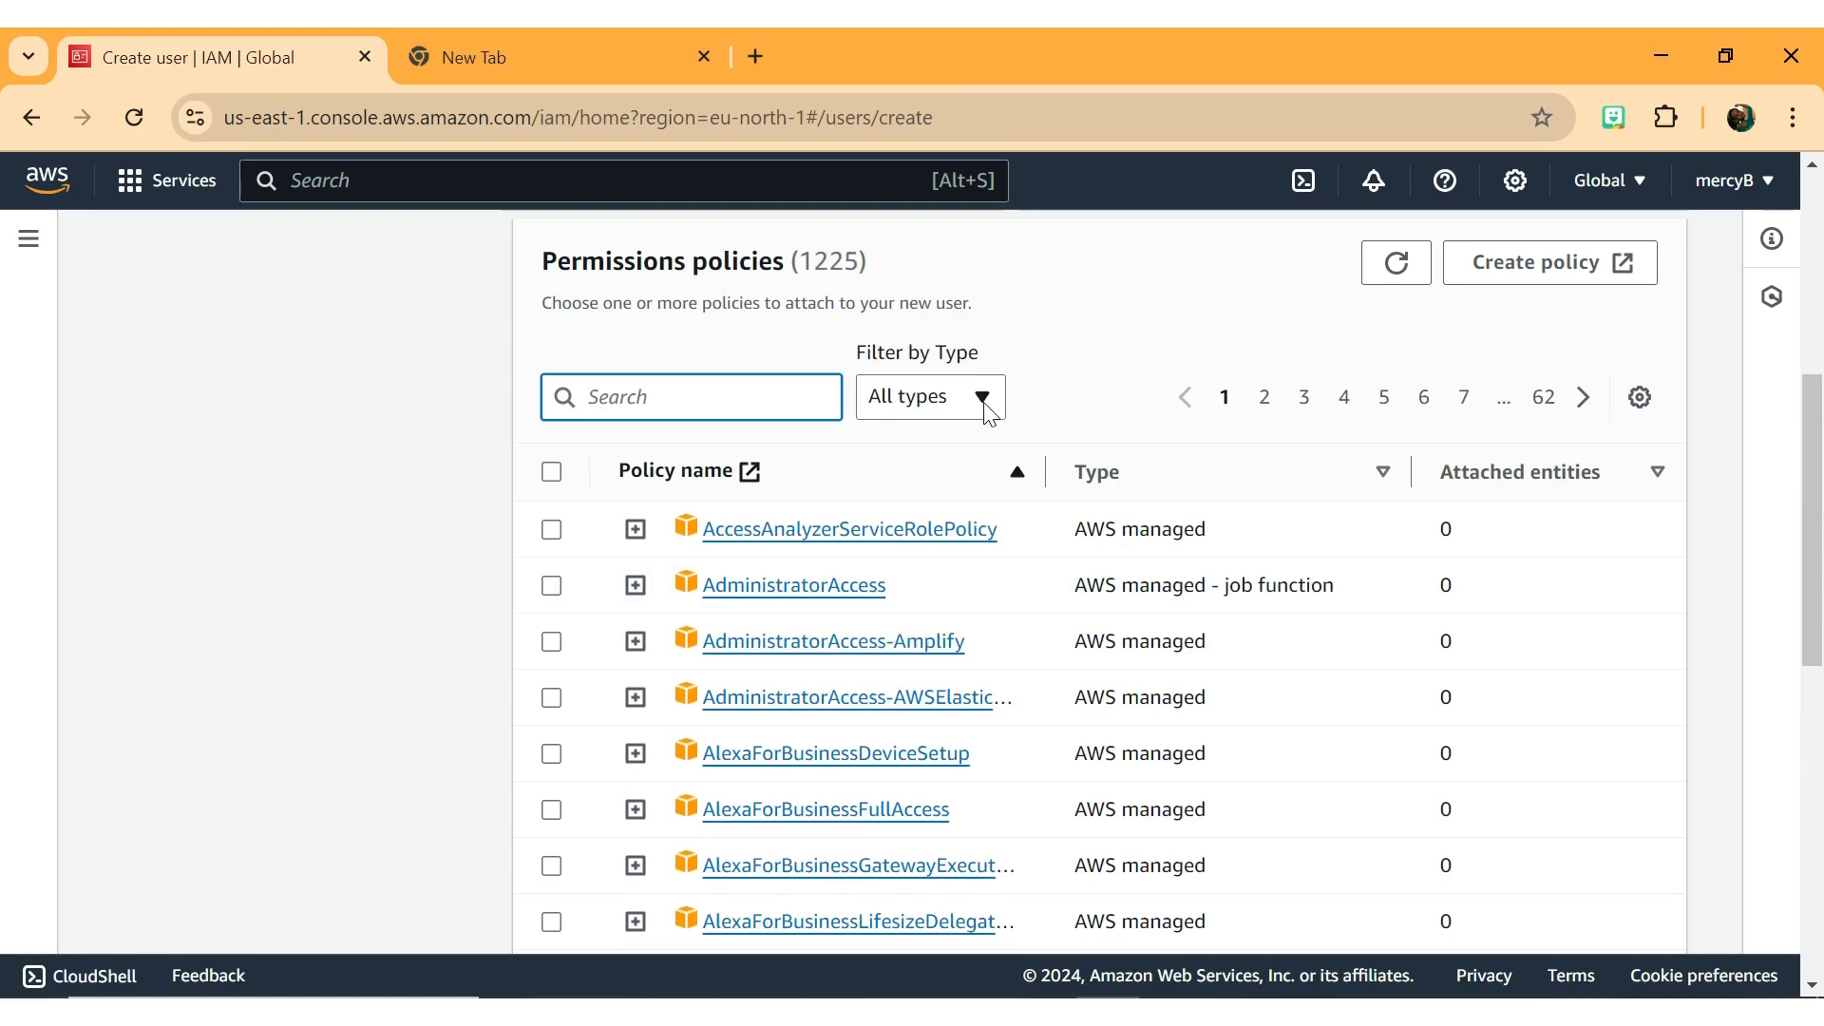
- Select the AdministratorAccess policy for the new user and continue to the review of the user settings
{"action": "left_click", "coordinate": [552, 586]}
{"action": "scroll", "coordinate": [555, 593], "scroll_direction": "down", "scroll_amount": 4}
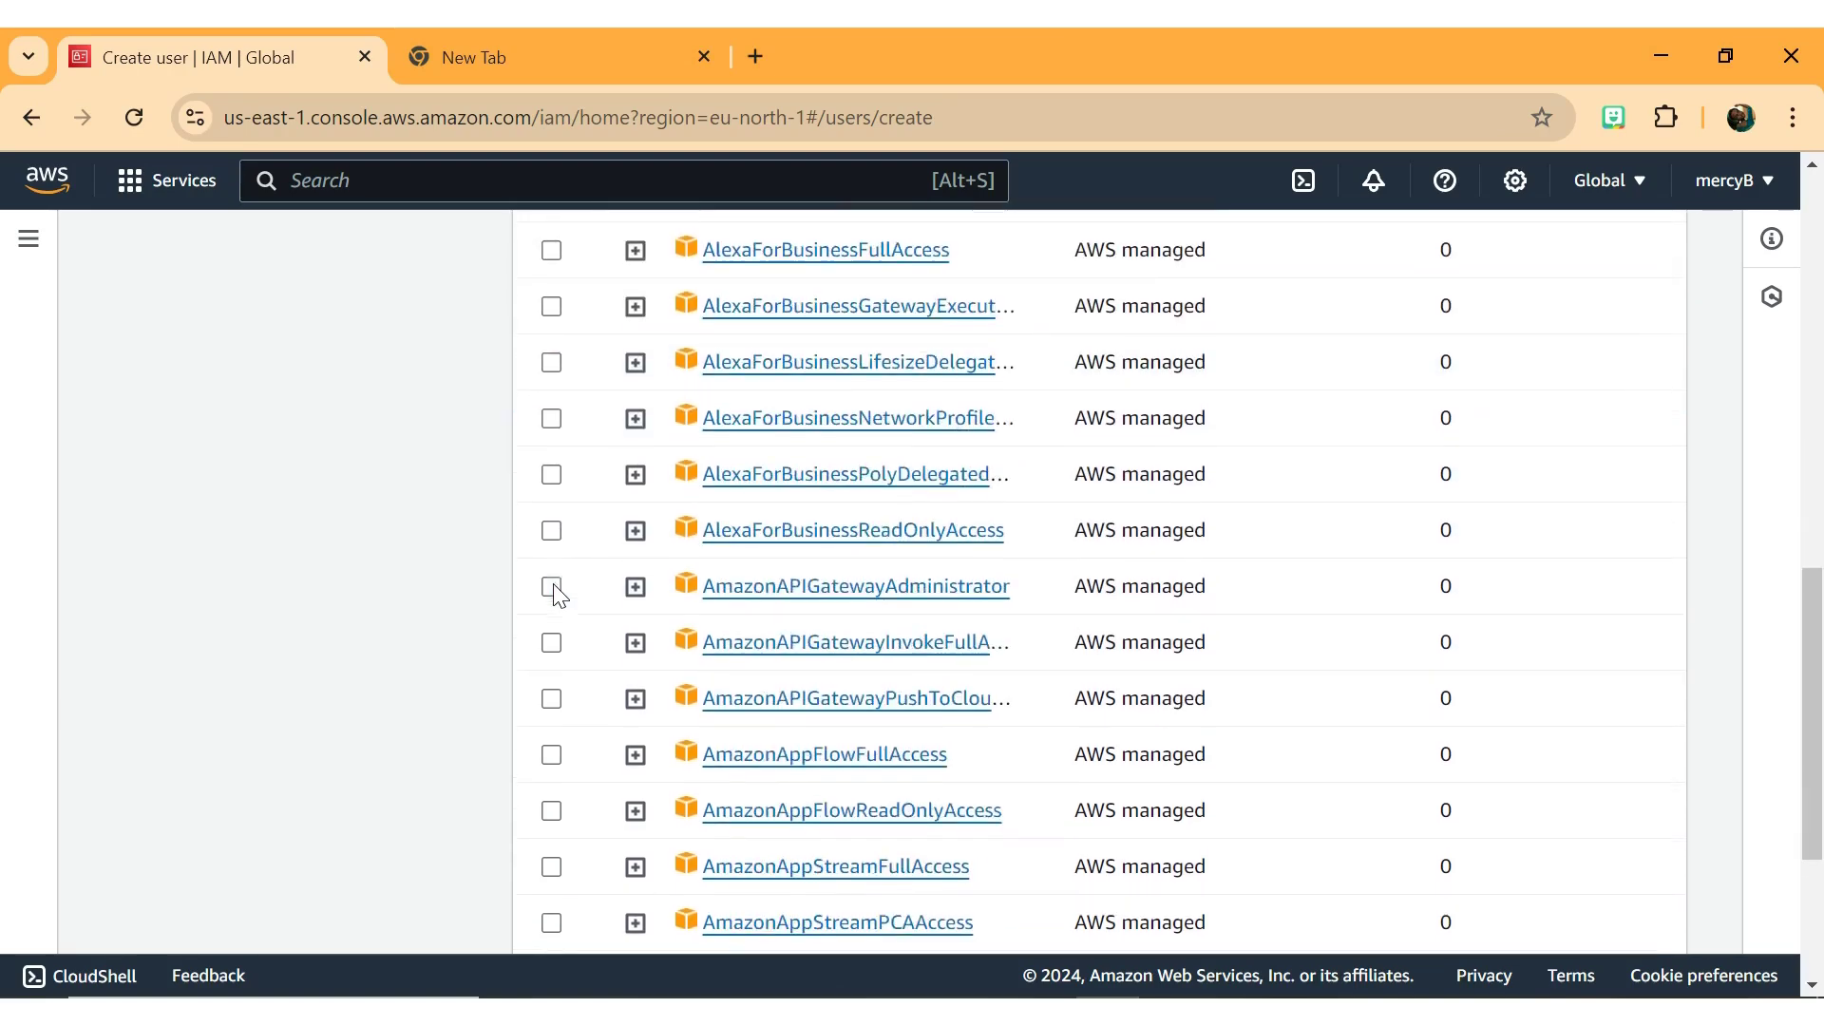
{"action": "scroll", "coordinate": [556, 594], "scroll_direction": "up", "scroll_amount": 3}
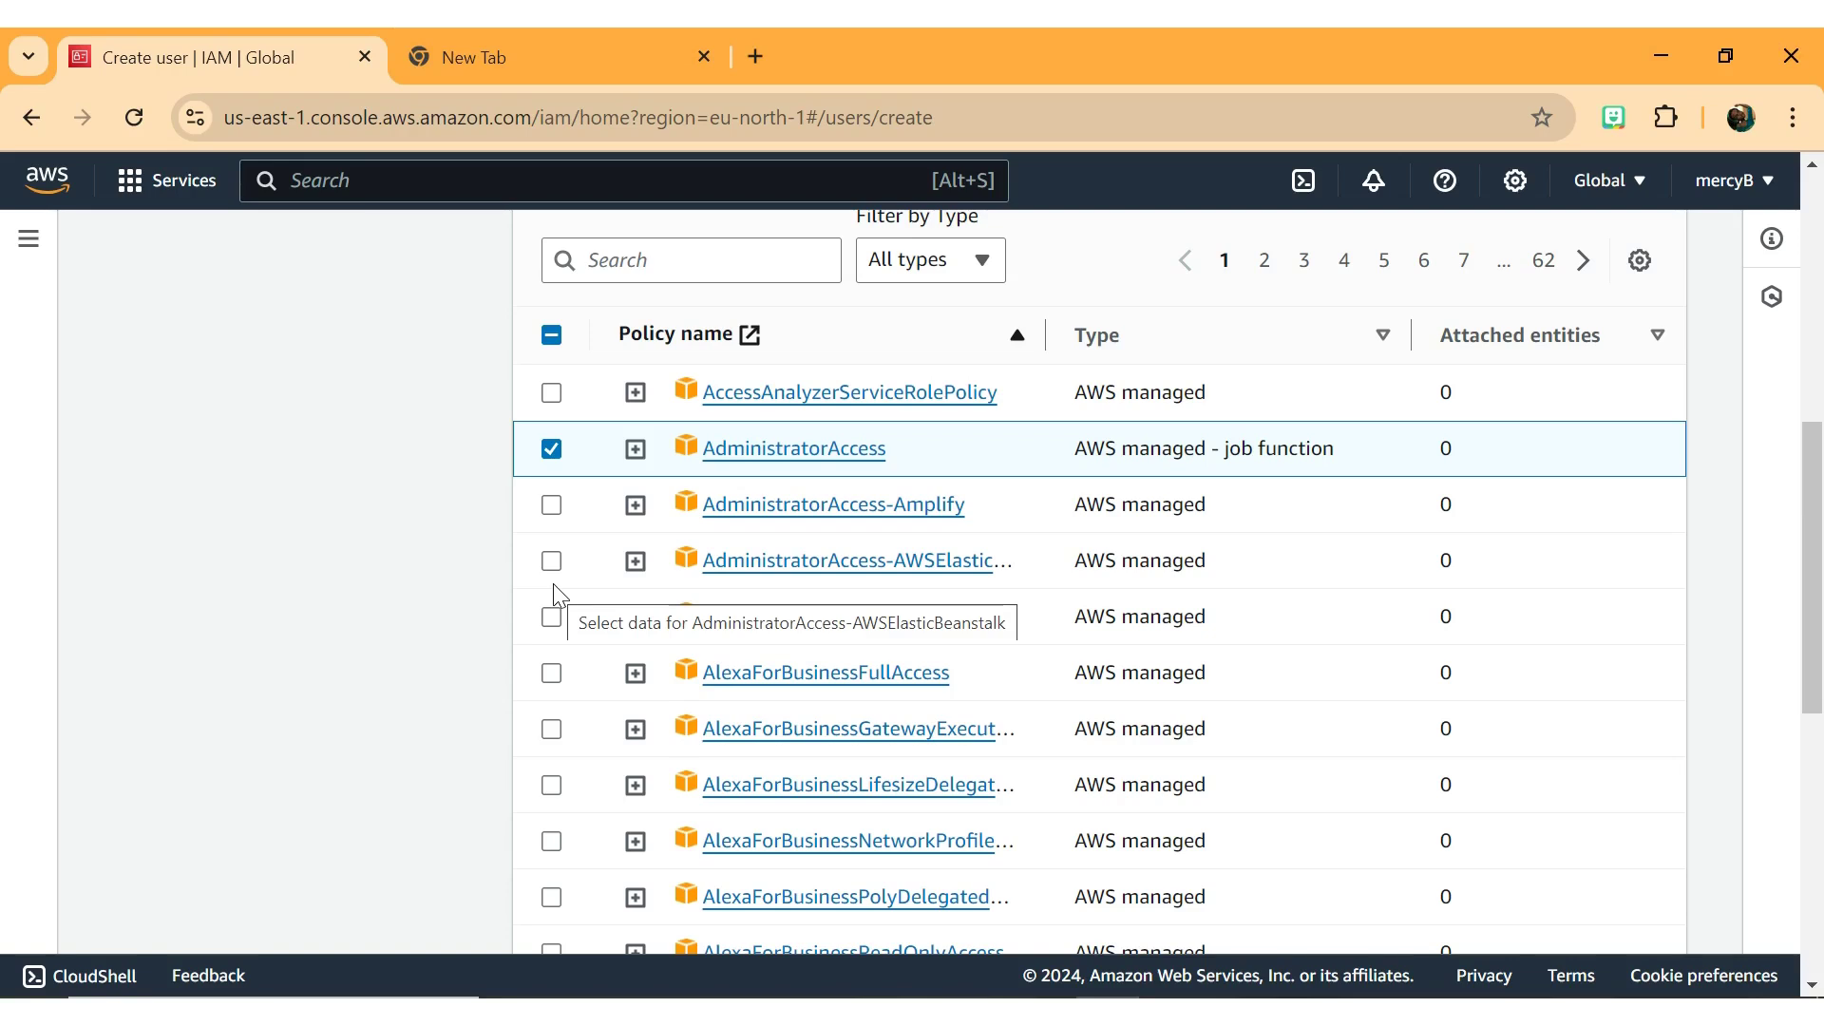
{"action": "scroll", "coordinate": [555, 594], "scroll_direction": "up", "scroll_amount": 1}
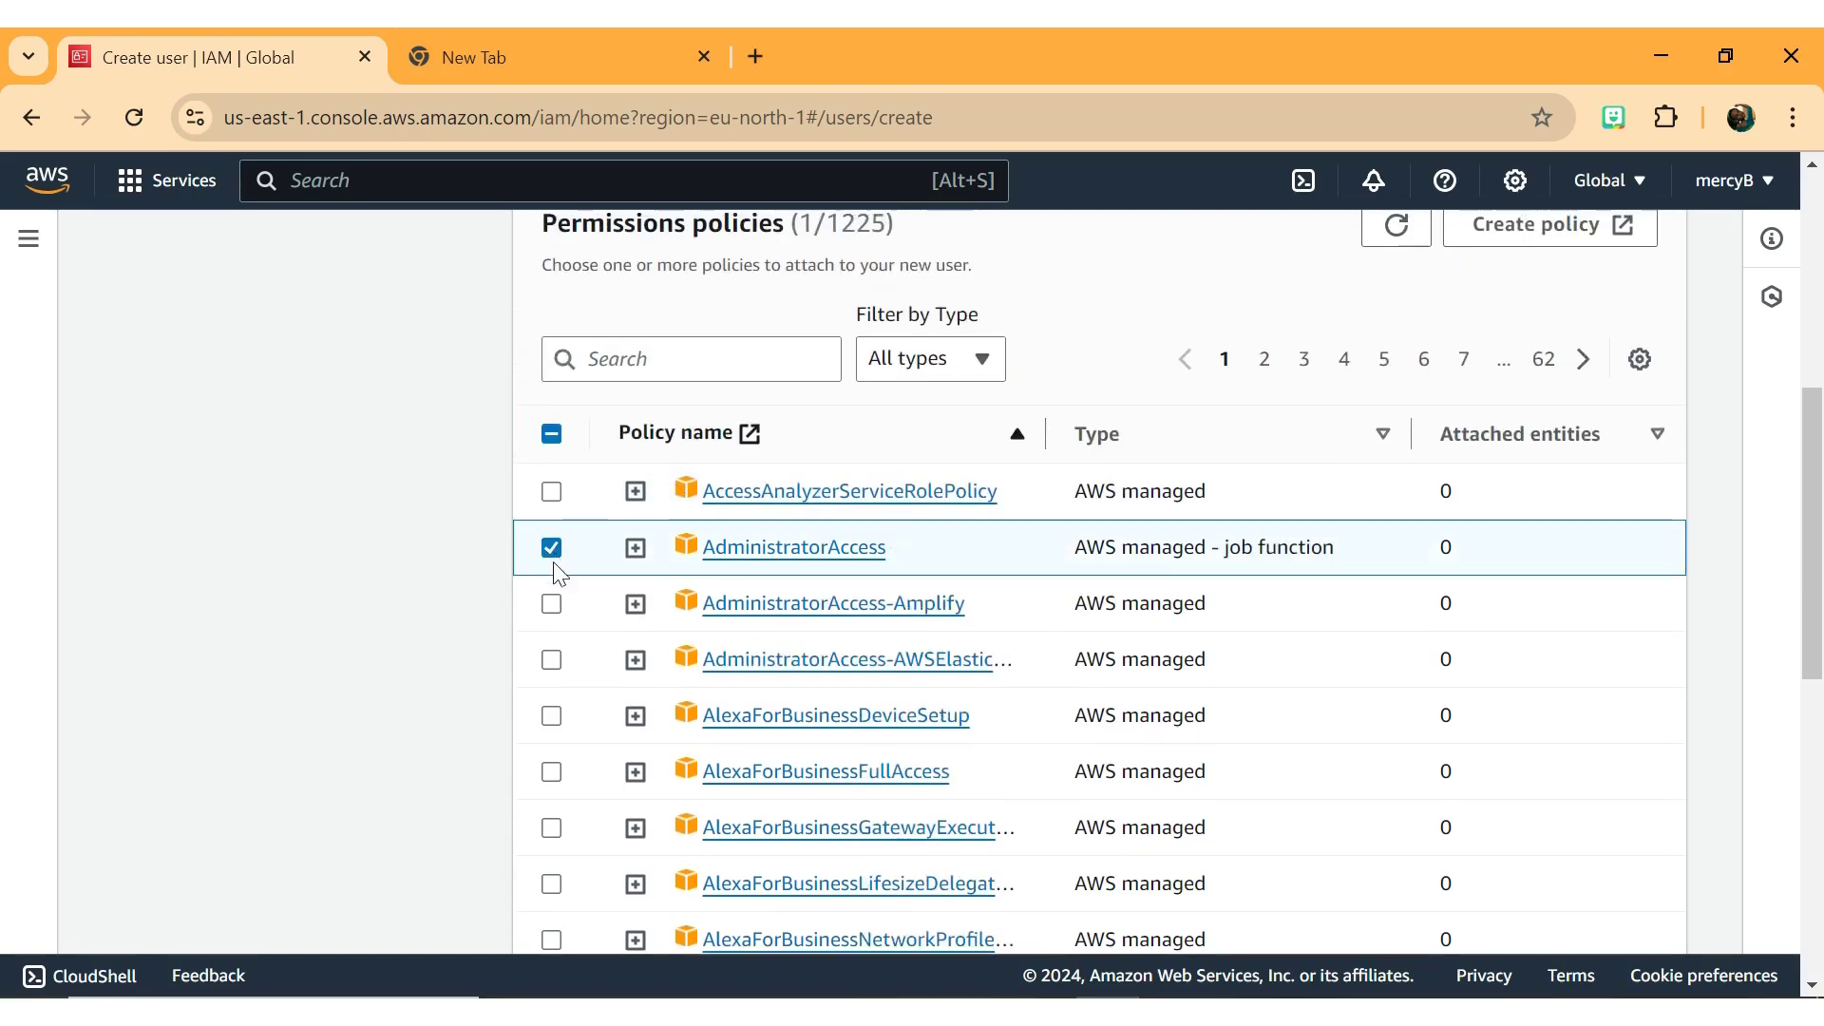
{"action": "scroll", "coordinate": [722, 722], "scroll_direction": "down", "scroll_amount": 8}
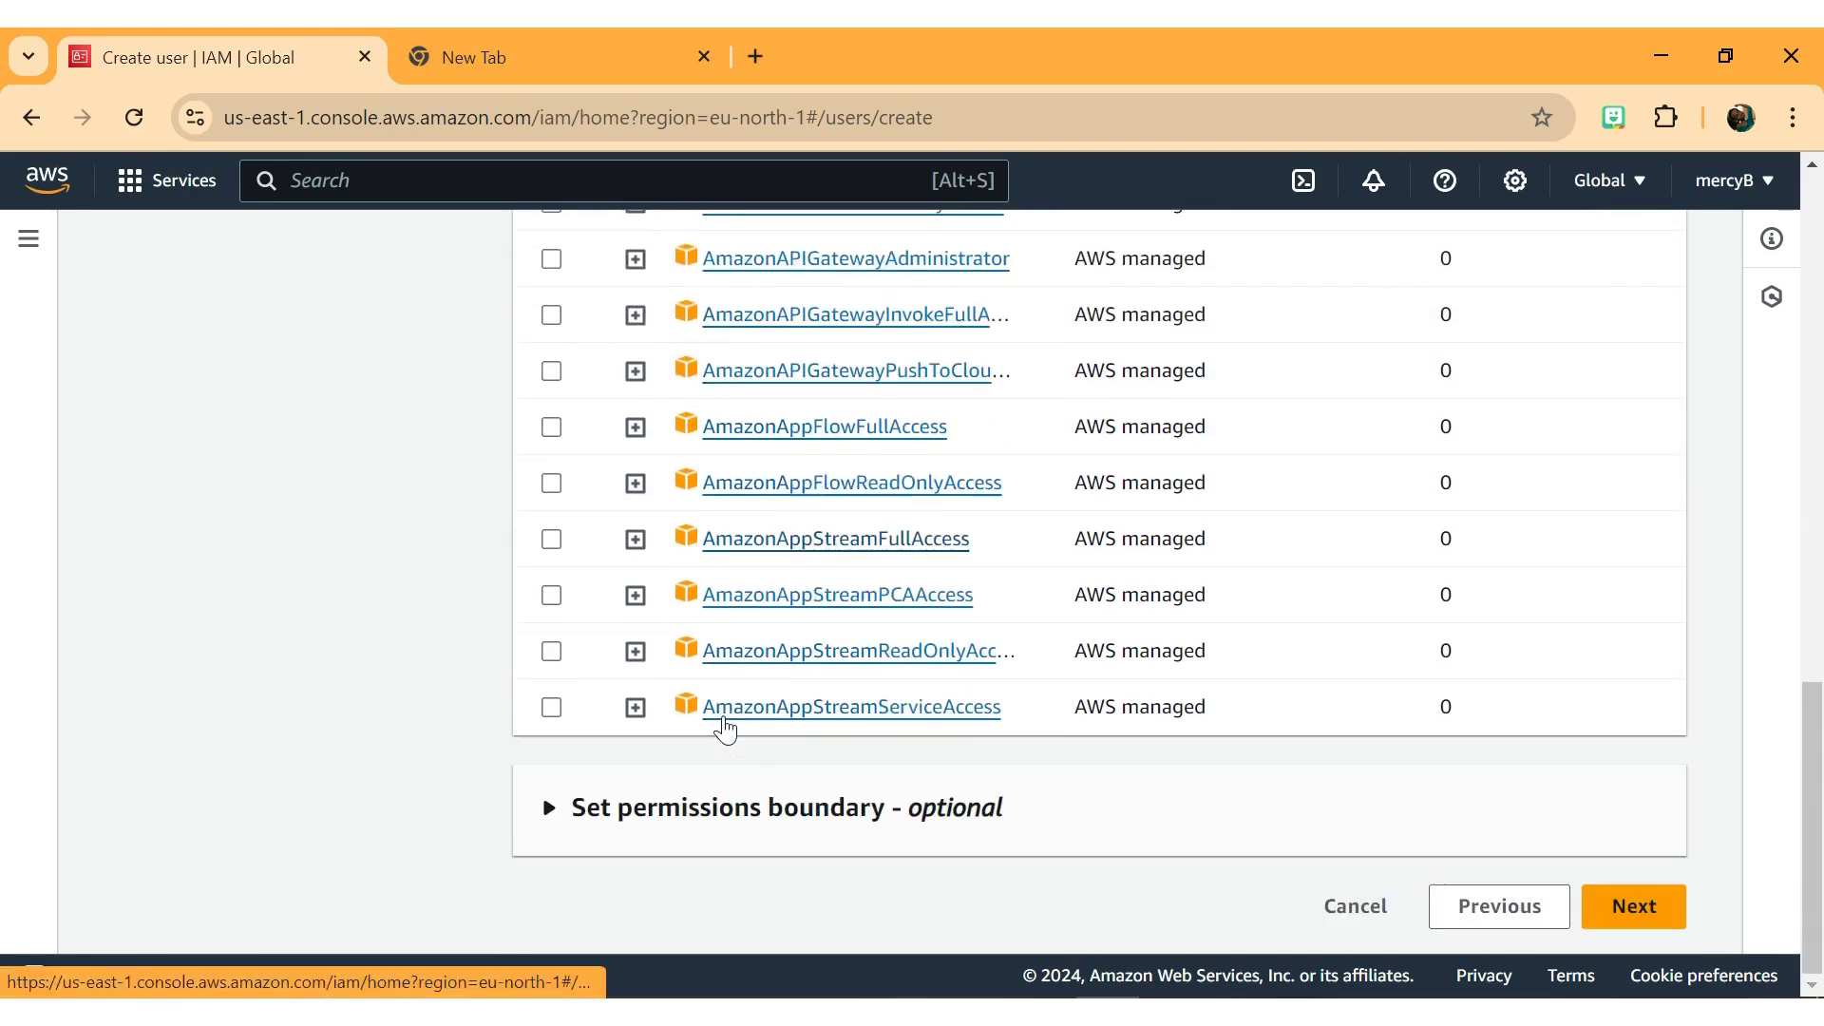
{"action": "left_click", "coordinate": [1638, 904]}
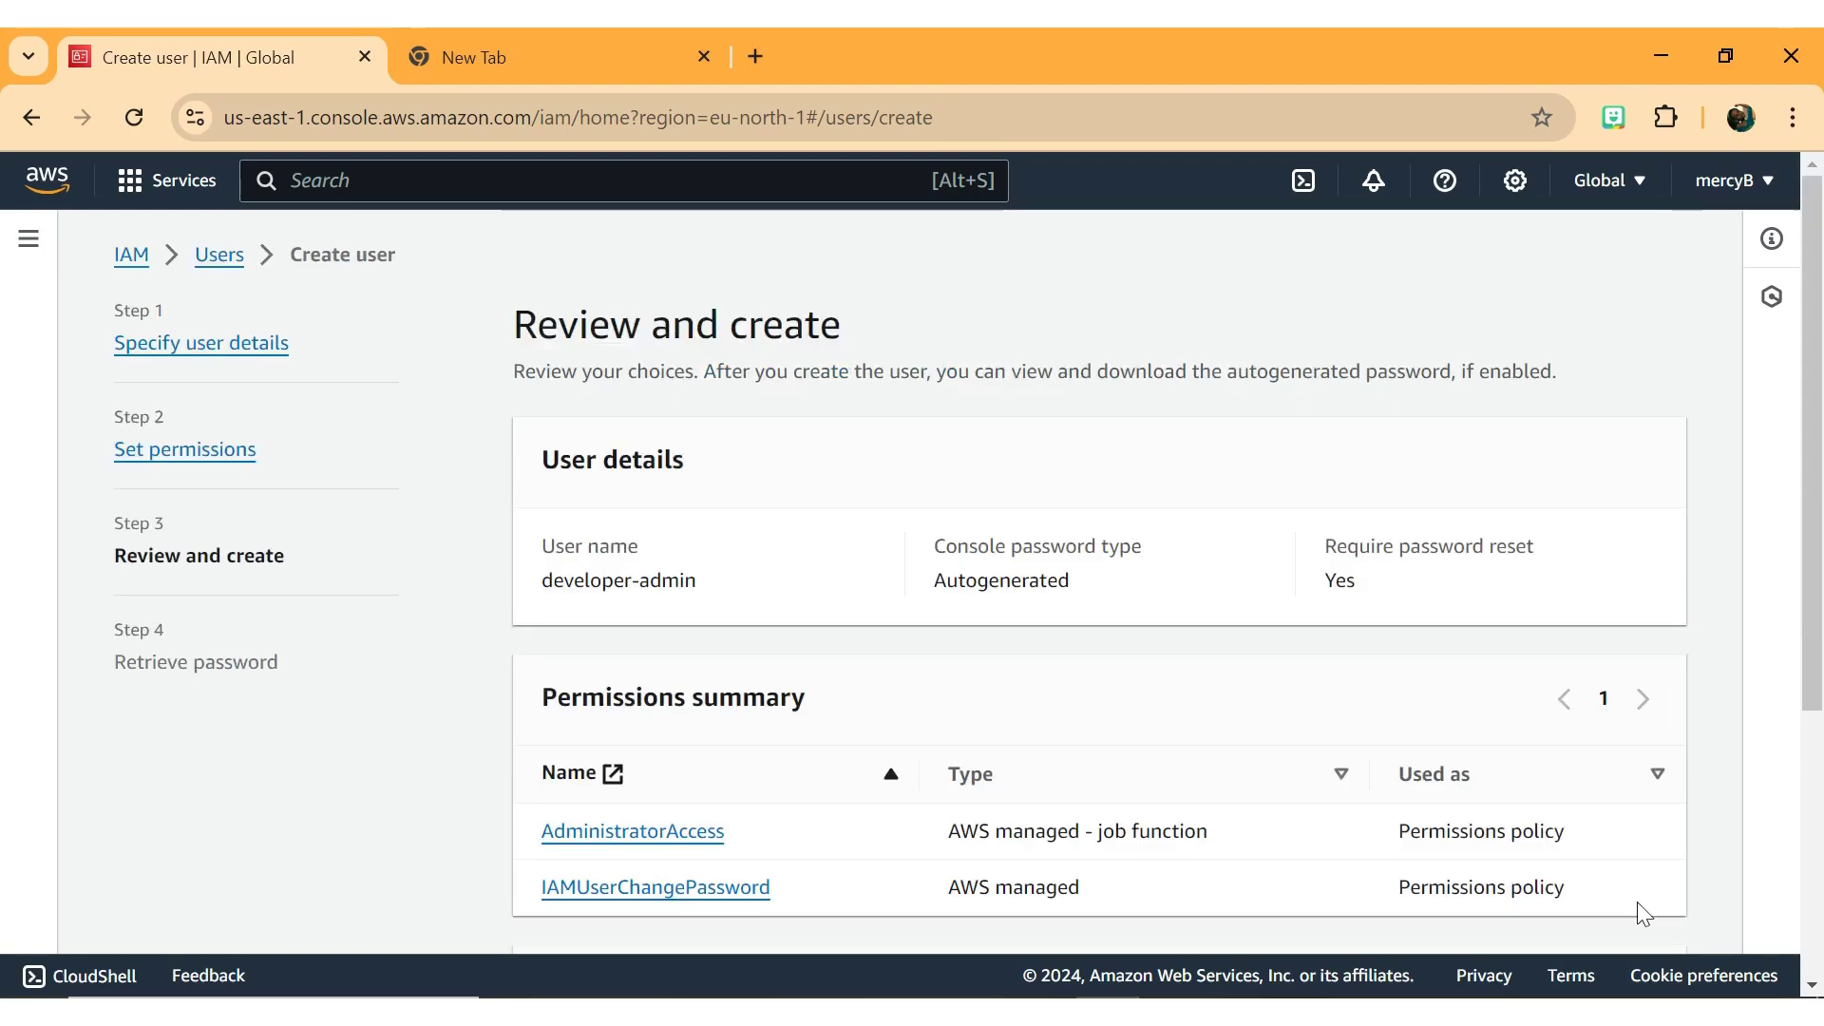
- Review the user details and permissions summary, and create the developer-admin user without tags
{"action": "scroll", "coordinate": [1060, 768], "scroll_direction": "down", "scroll_amount": 2}
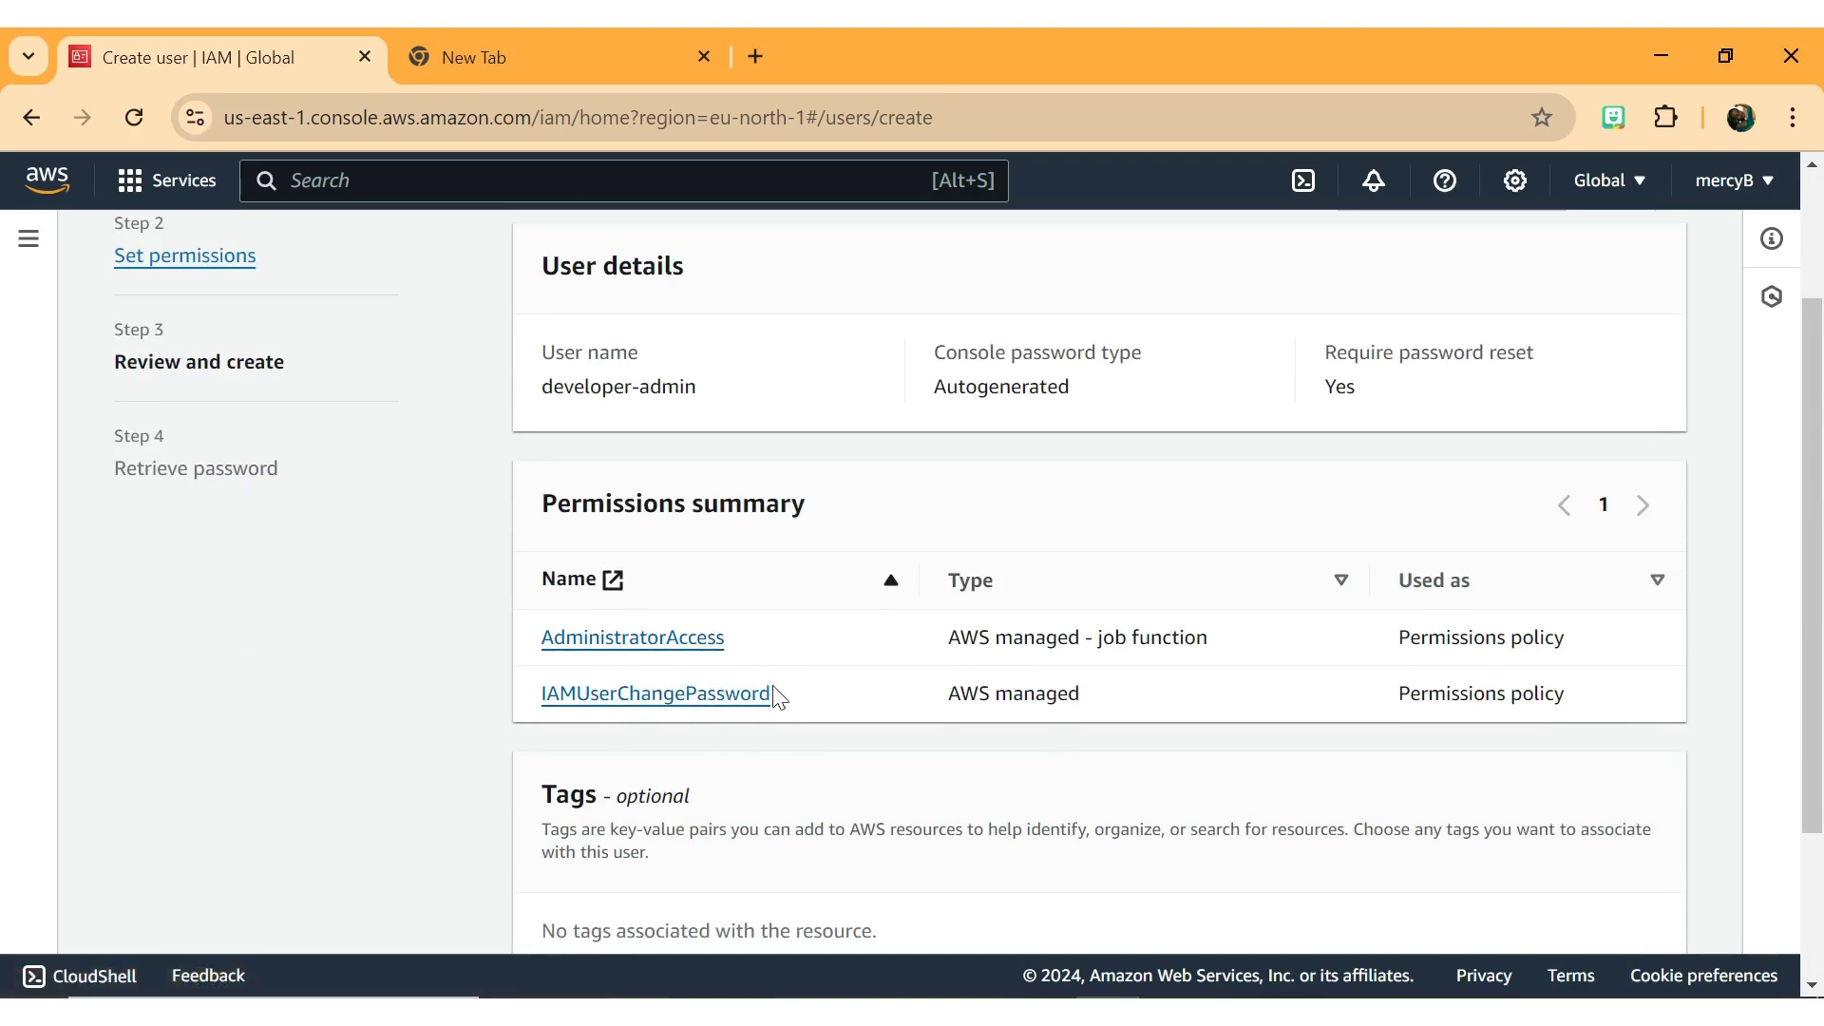
{"action": "scroll", "coordinate": [798, 700], "scroll_direction": "up", "scroll_amount": 2}
{"action": "scroll", "coordinate": [799, 692], "scroll_direction": "down", "scroll_amount": 3}
{"action": "scroll", "coordinate": [799, 691], "scroll_direction": "down", "scroll_amount": 2}
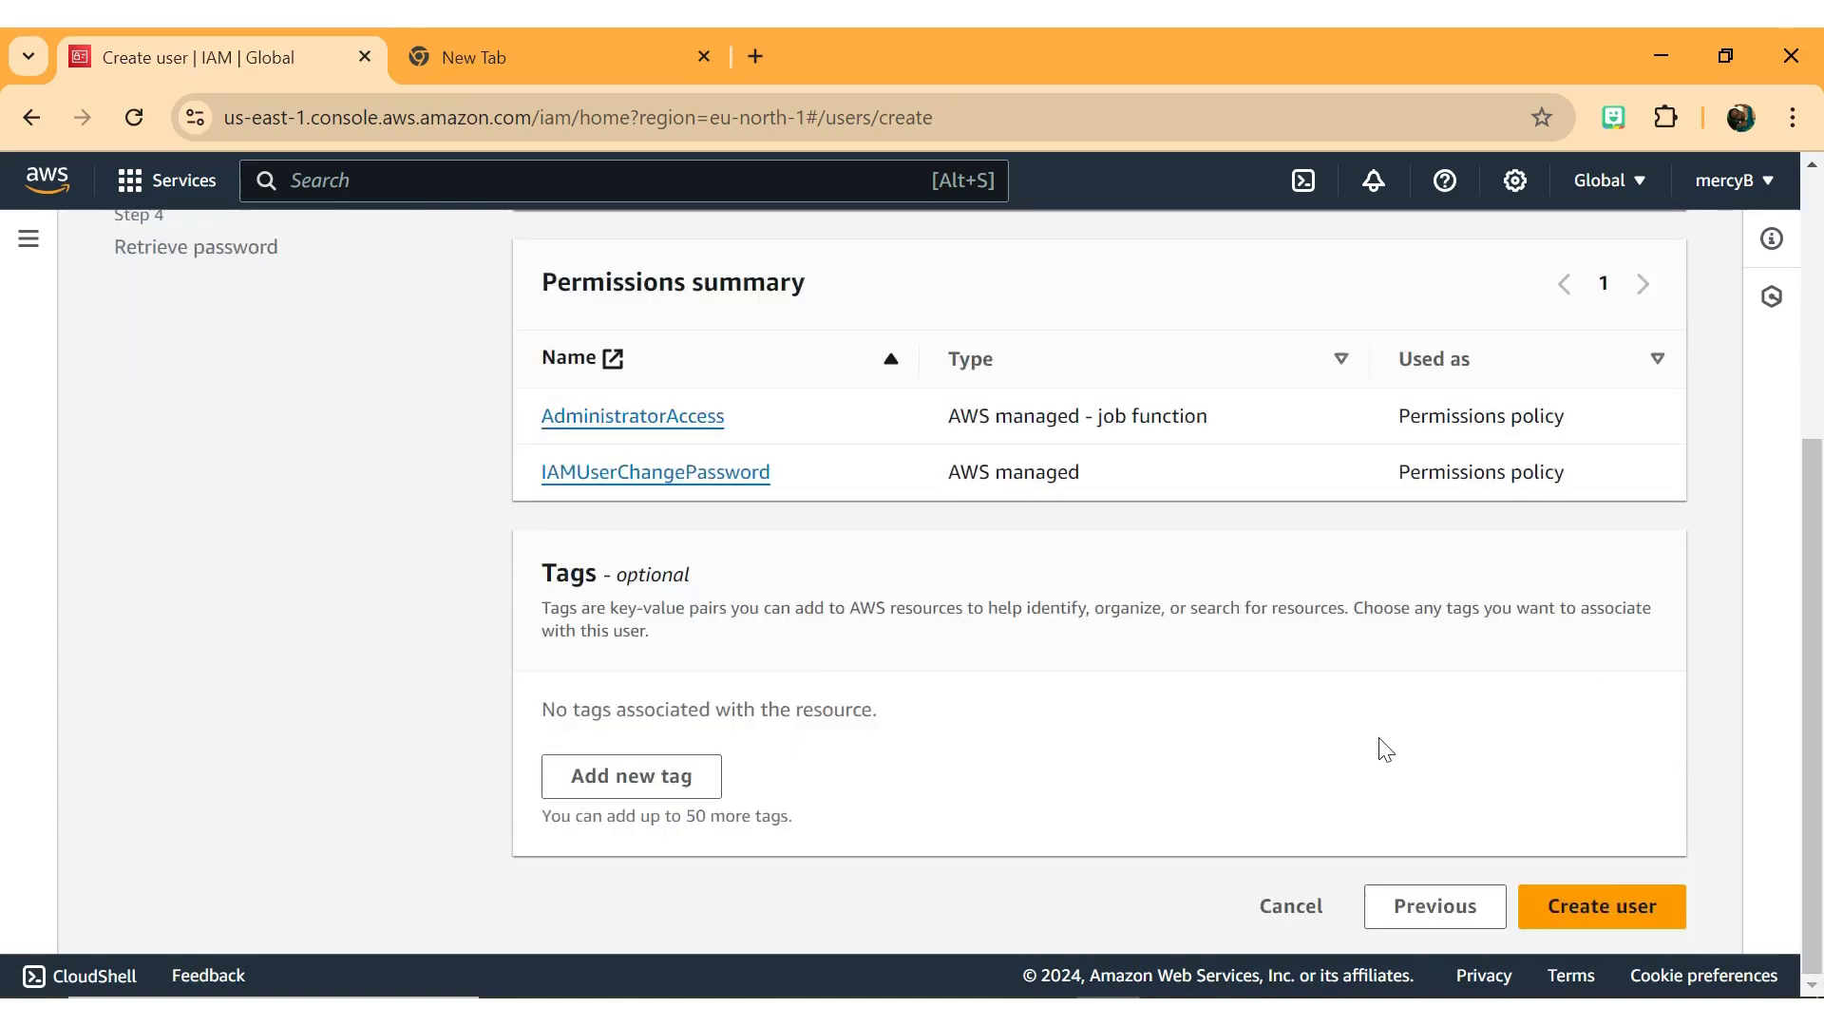
{"action": "left_click", "coordinate": [1573, 907]}
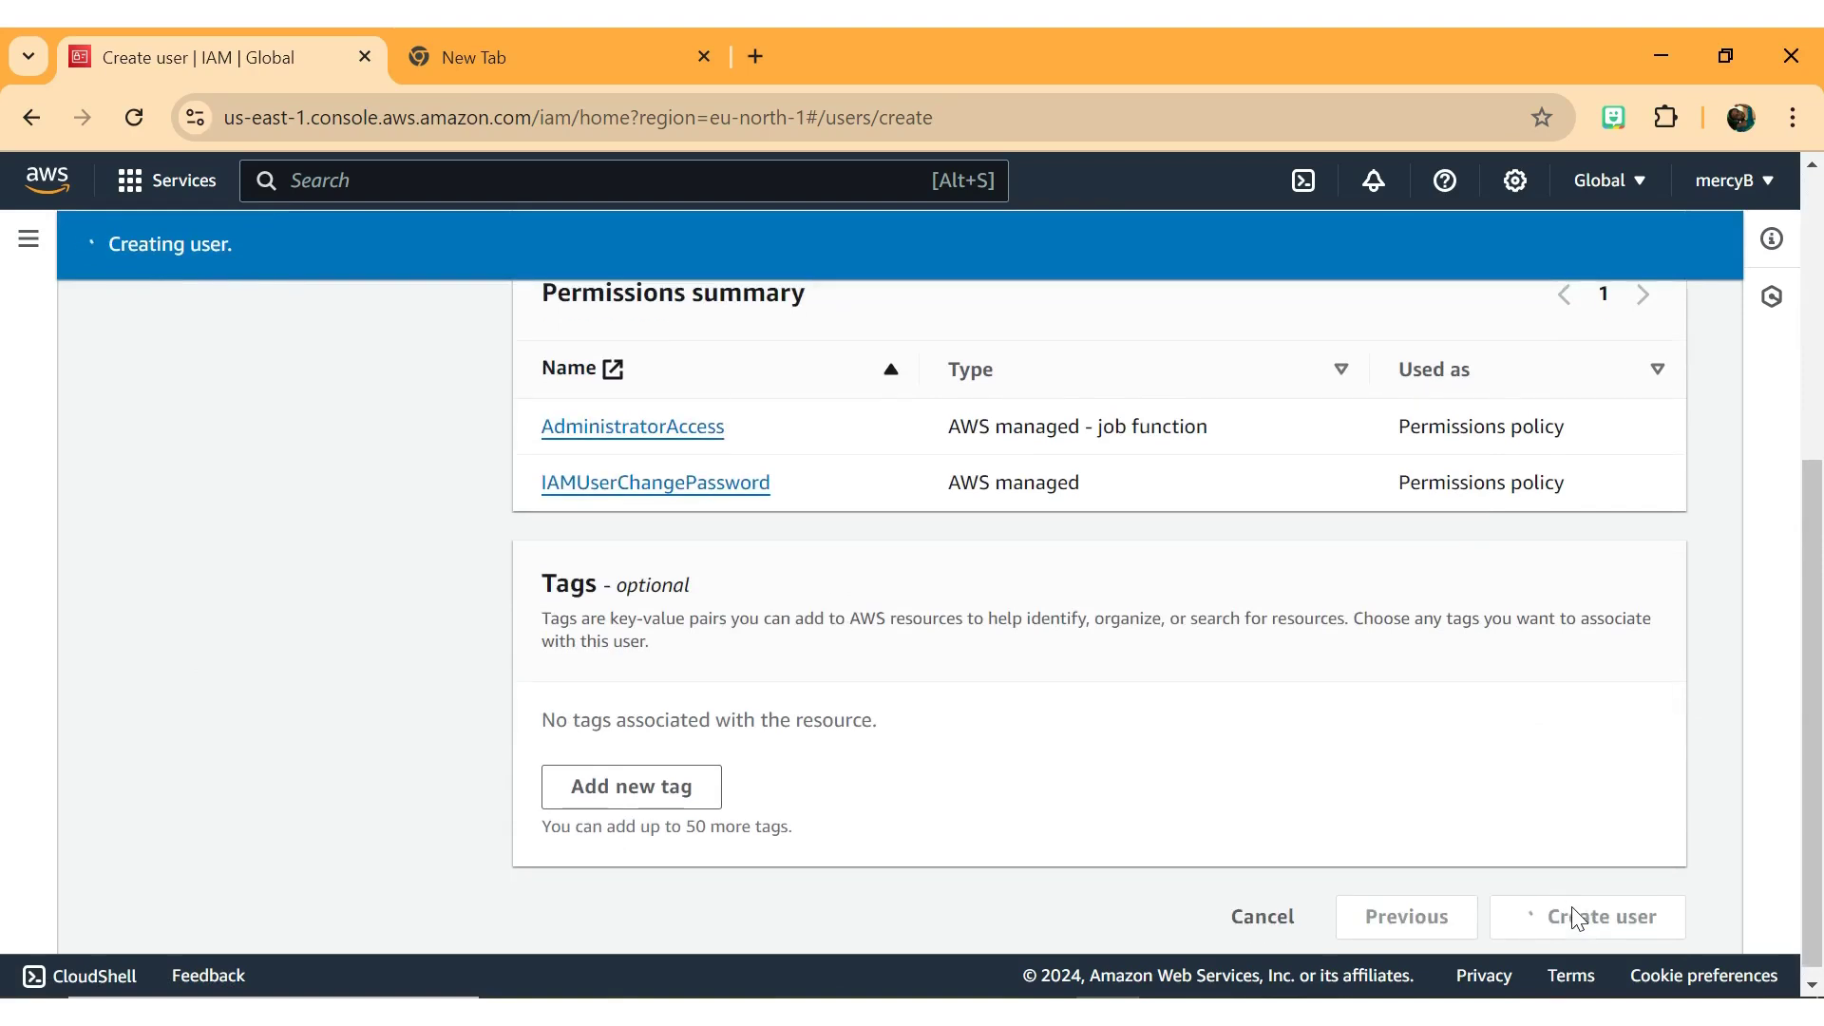
- Download the new user's console sign-in details as a .csv file
{"action": "scroll", "coordinate": [1572, 906], "scroll_direction": "up", "scroll_amount": 4}
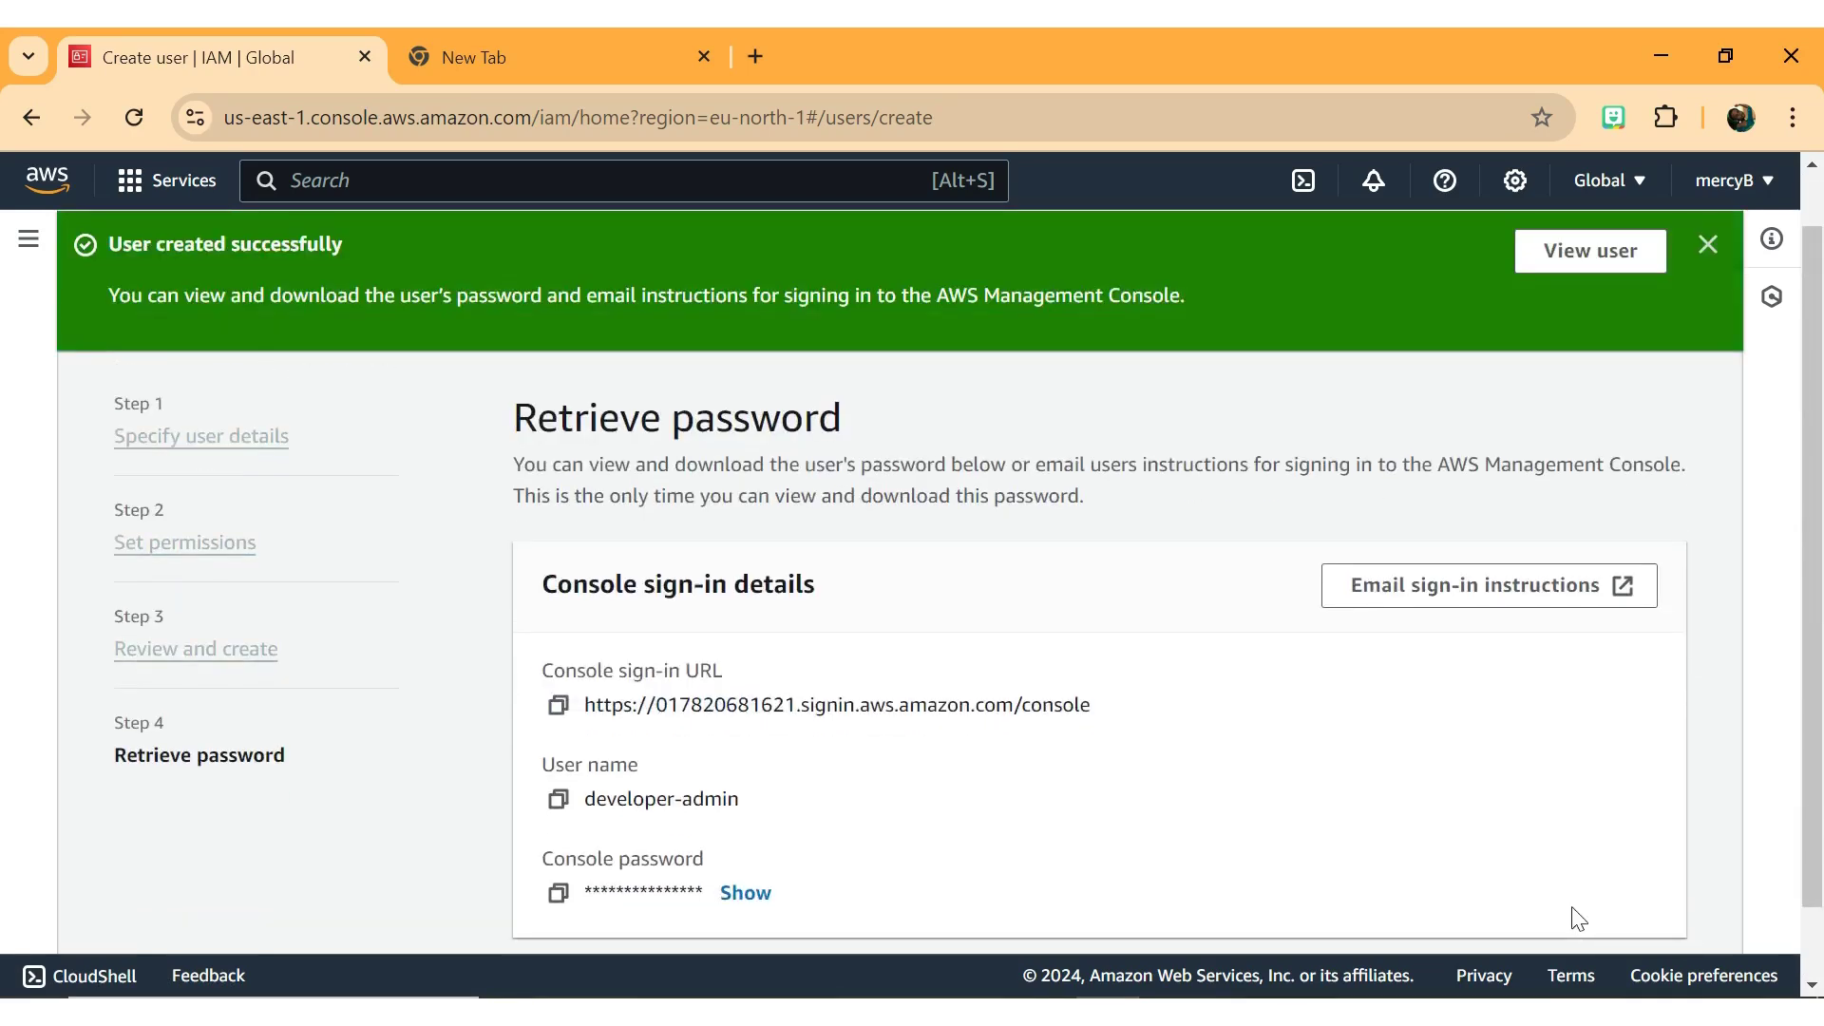
{"action": "scroll", "coordinate": [1035, 786], "scroll_direction": "down", "scroll_amount": 1}
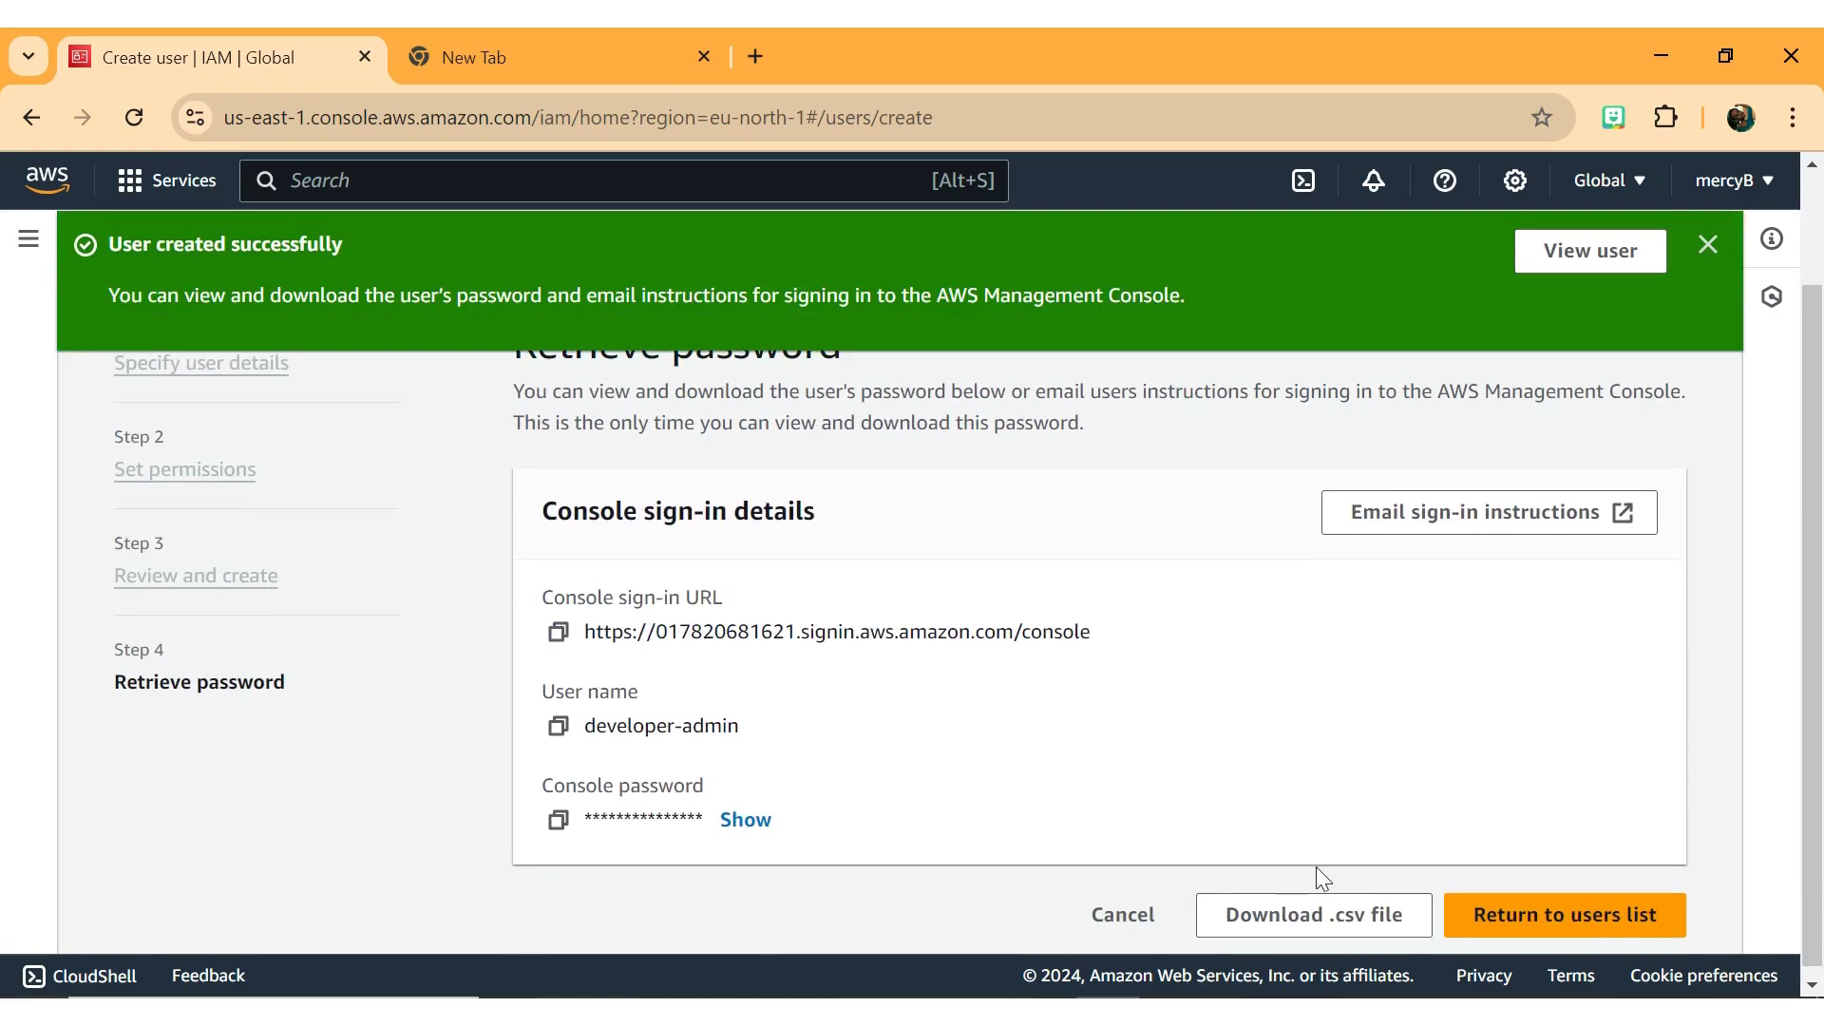
{"action": "left_click", "coordinate": [1308, 920]}
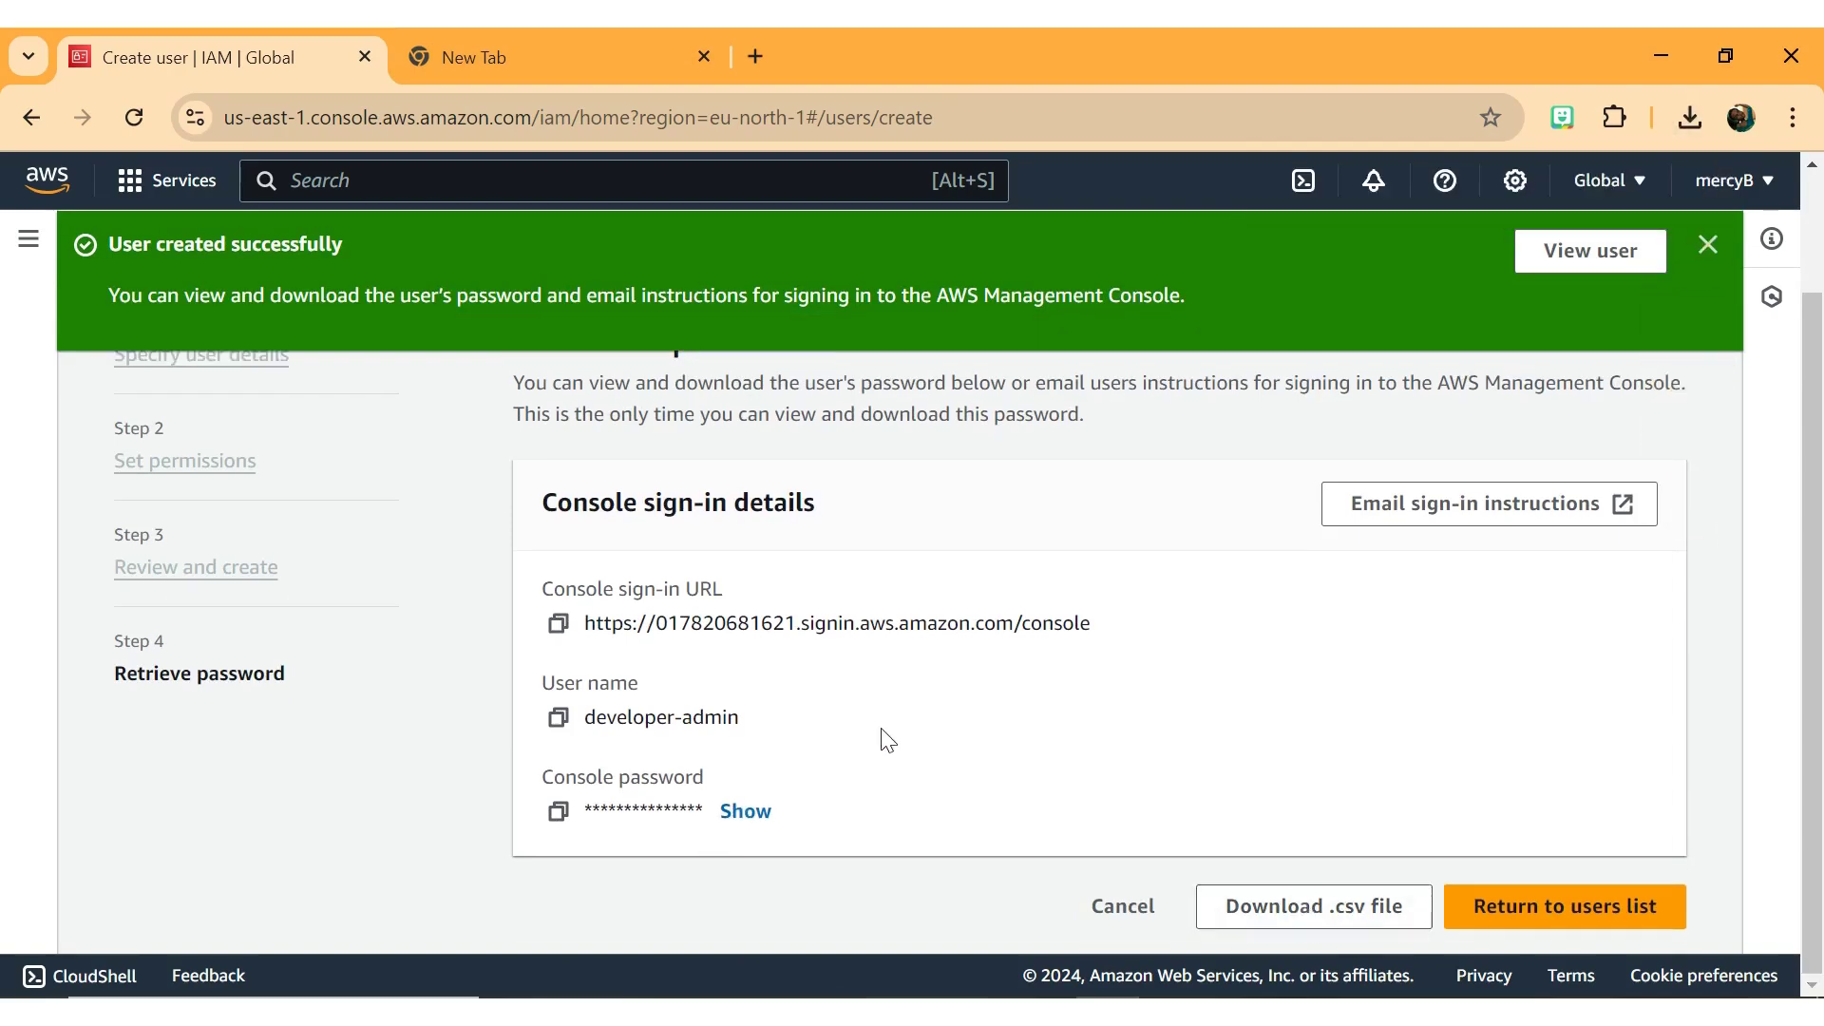
- Copy the console sign-in URL and open it in an incognito browser window
{"action": "scroll", "coordinate": [889, 741], "scroll_direction": "up", "scroll_amount": 1}
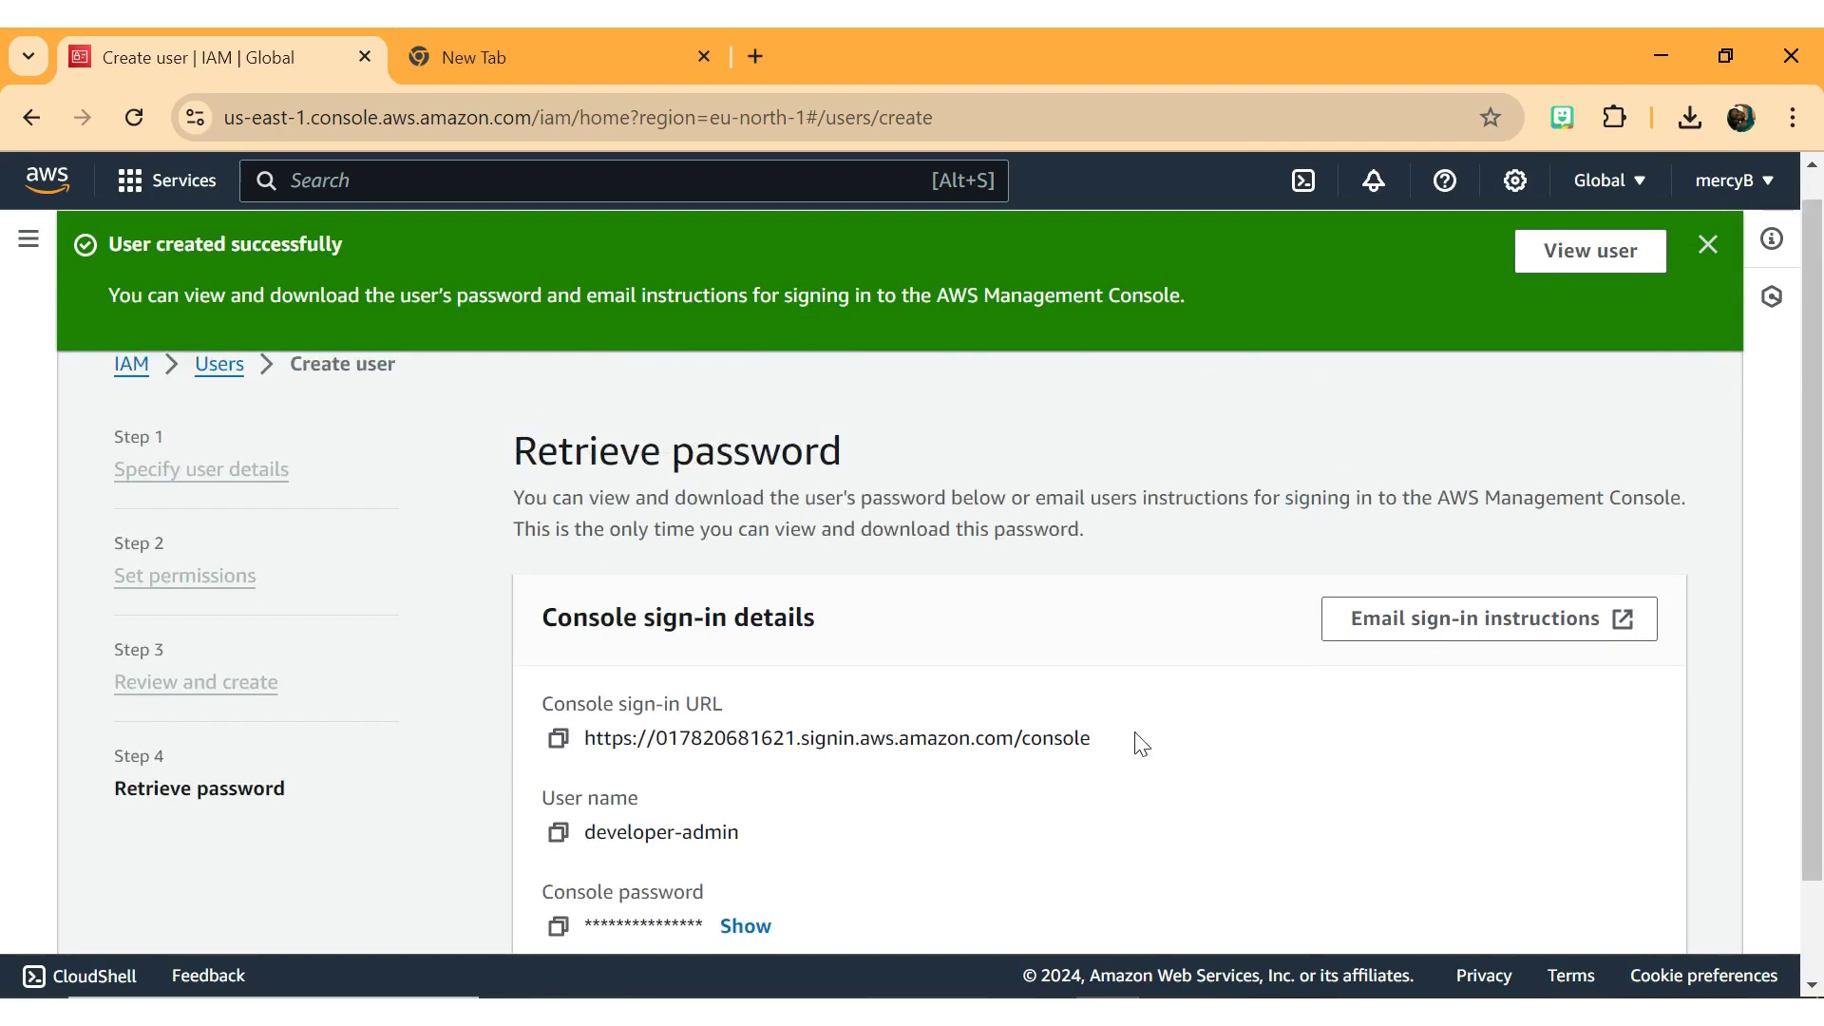
{"action": "left_click_drag", "start_coordinate": [1103, 748], "coordinate": [586, 759]}
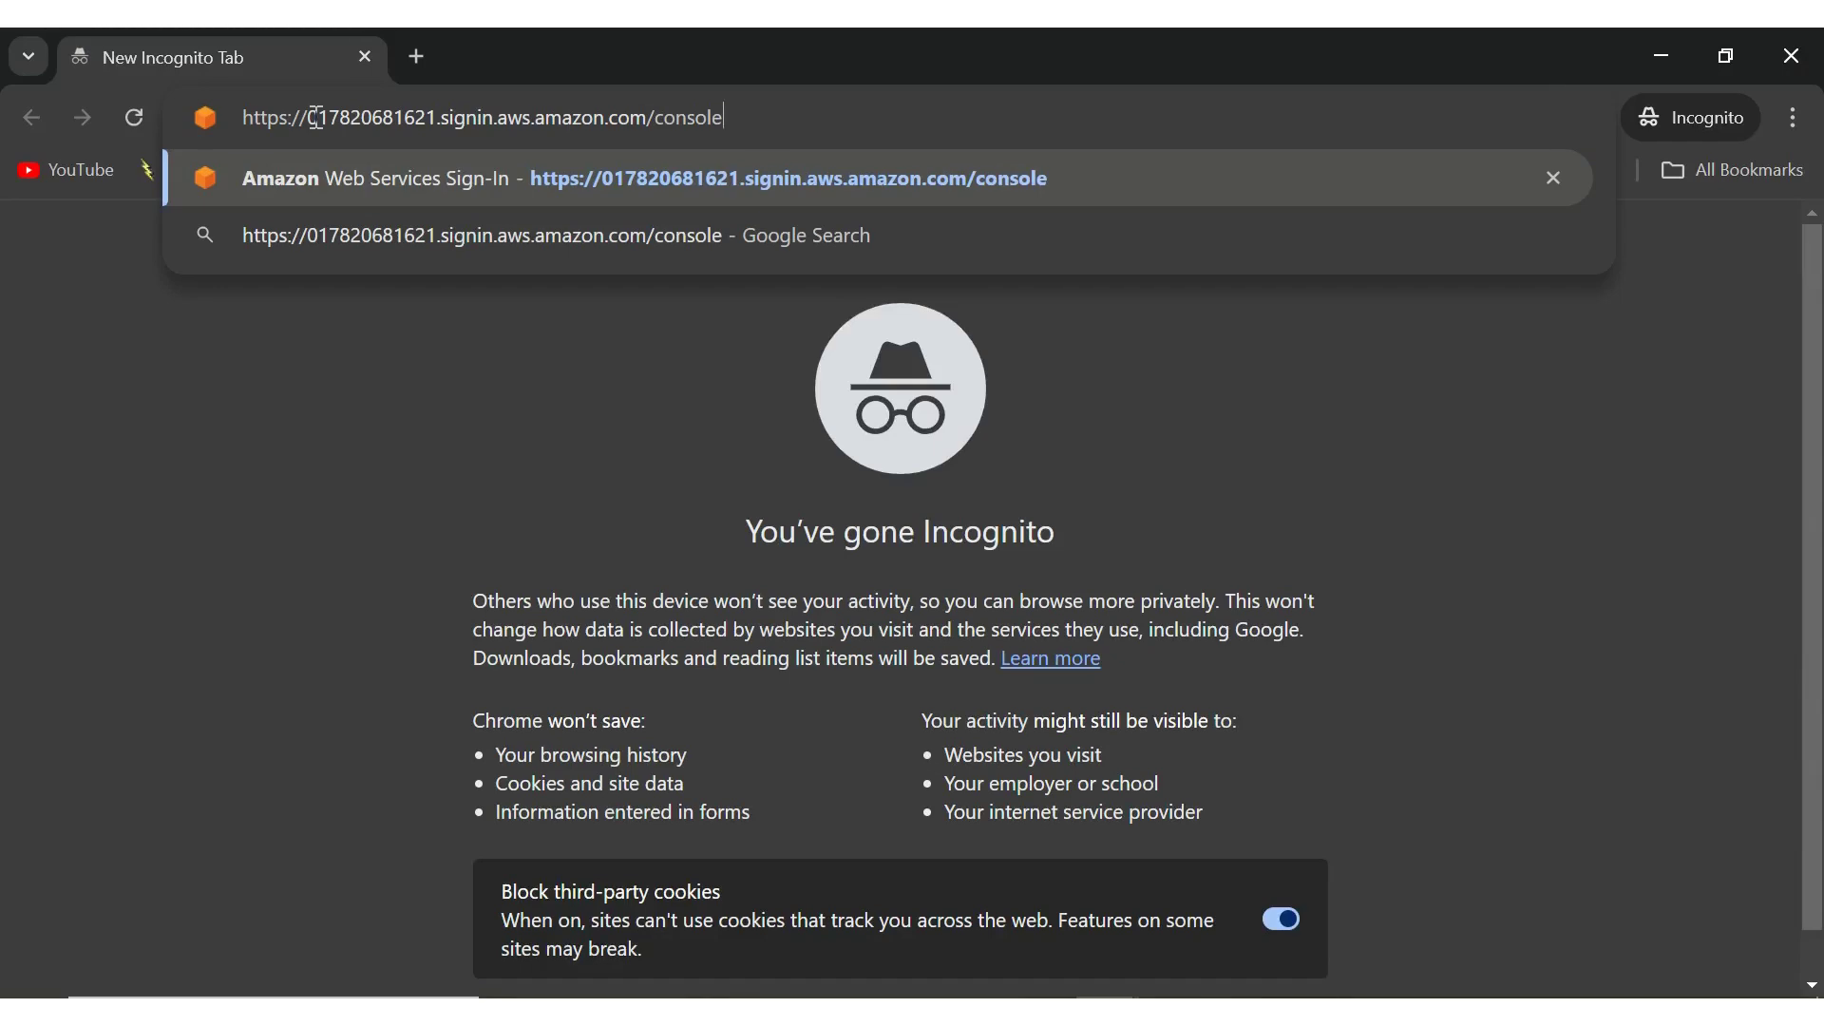
{"action": "key", "text": "Return"}
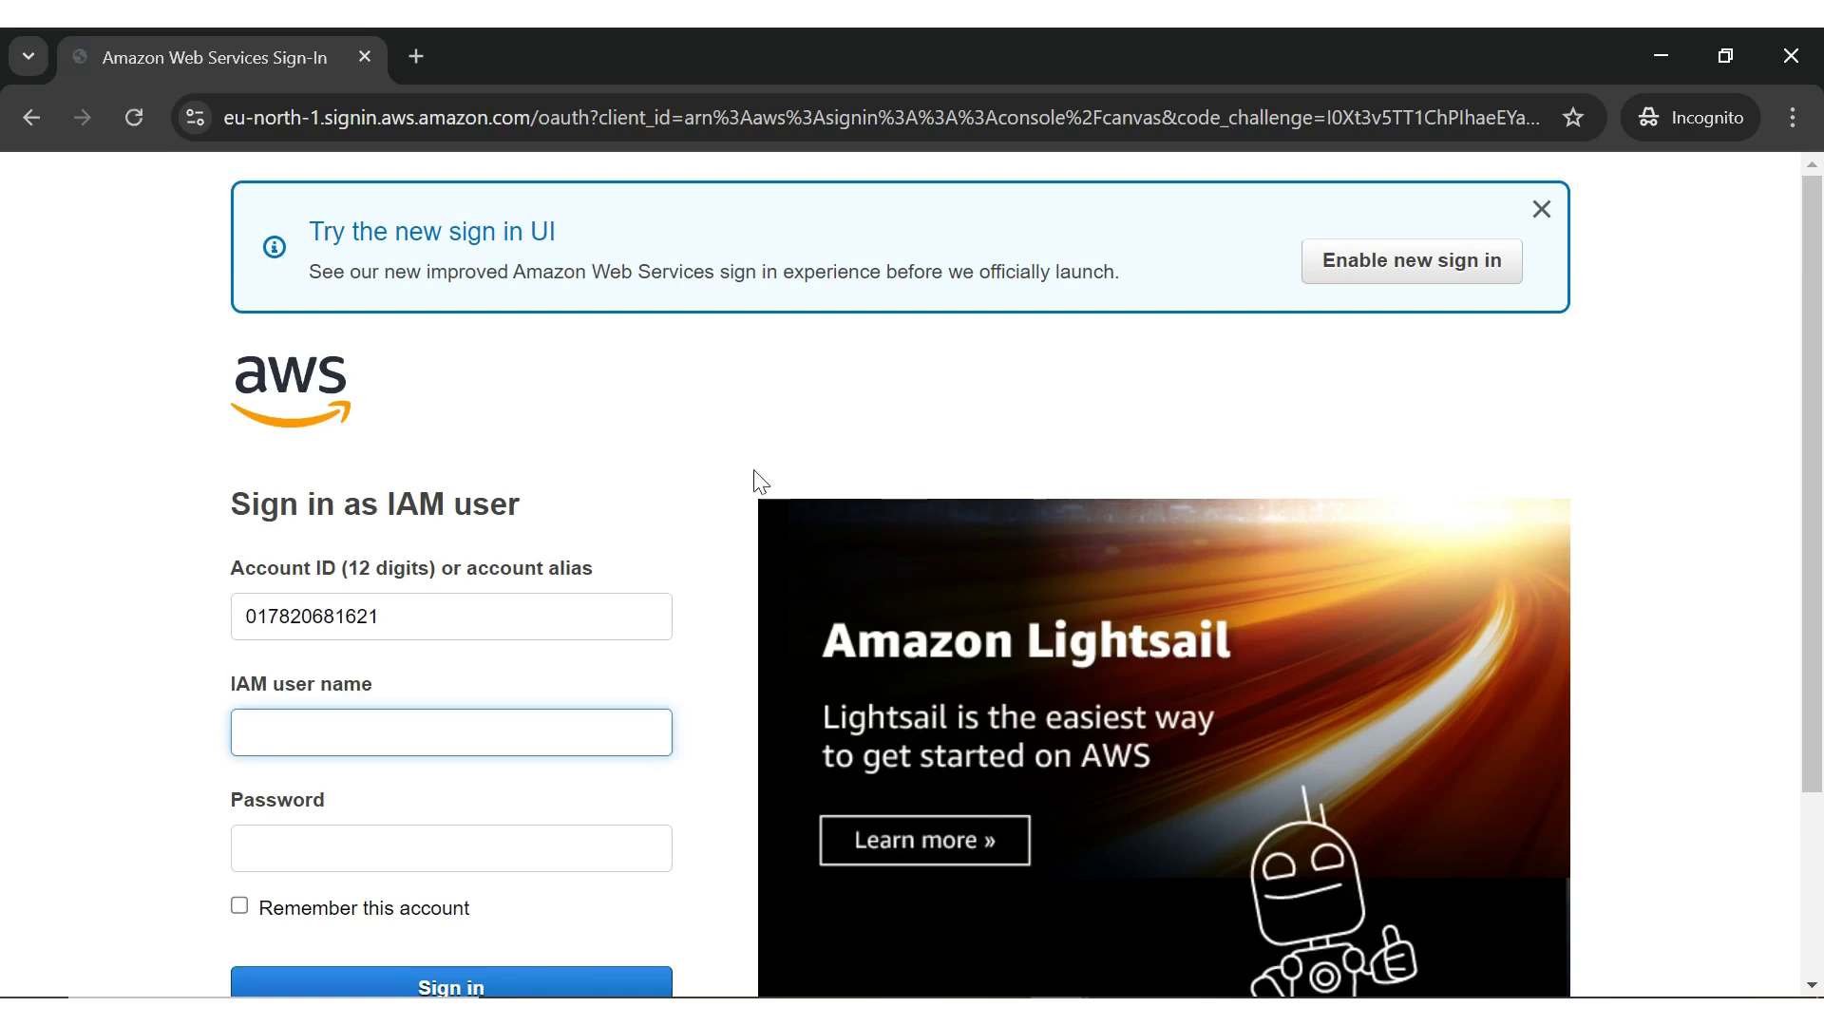
- Switch to the developer-admin_credentials file in Excel and copy the user name from cell A2 for the IAM sign-in form
{"action": "scroll", "coordinate": [782, 539], "scroll_direction": "down", "scroll_amount": 2}
{"action": "scroll", "coordinate": [777, 538], "scroll_direction": "down", "scroll_amount": 2}
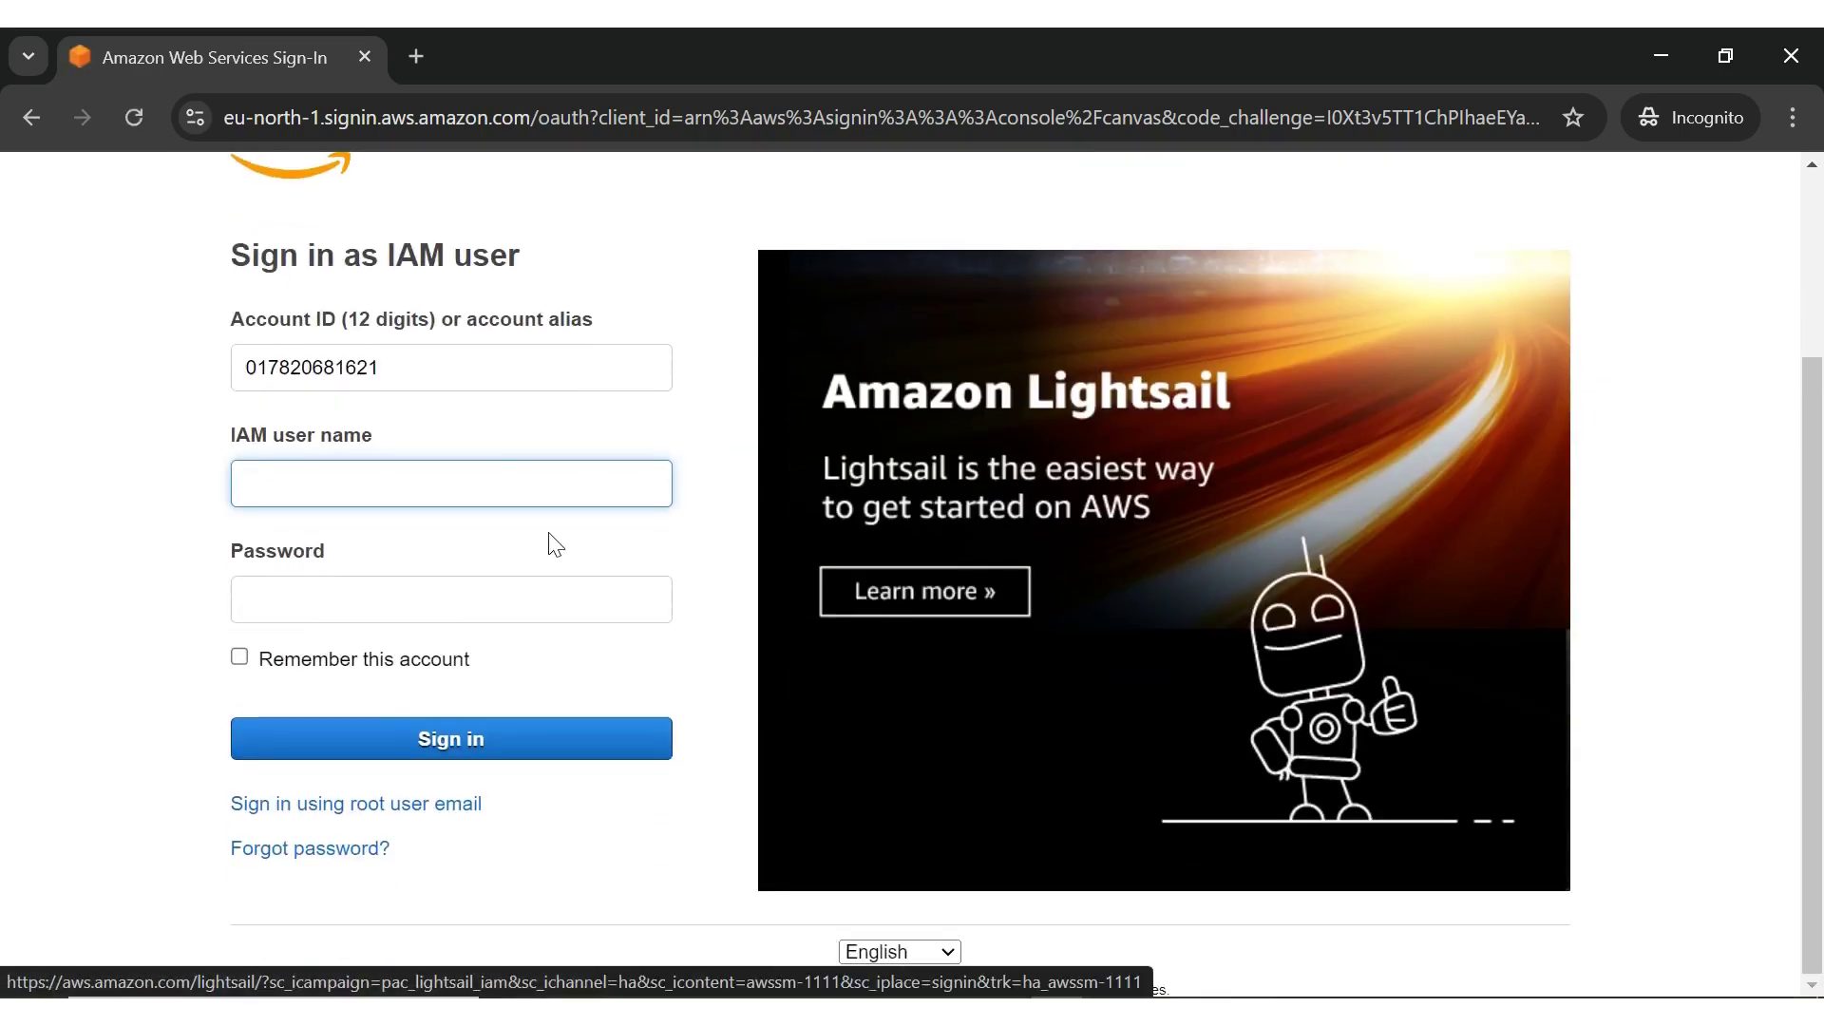
{"action": "left_click", "coordinate": [1240, 1012]}
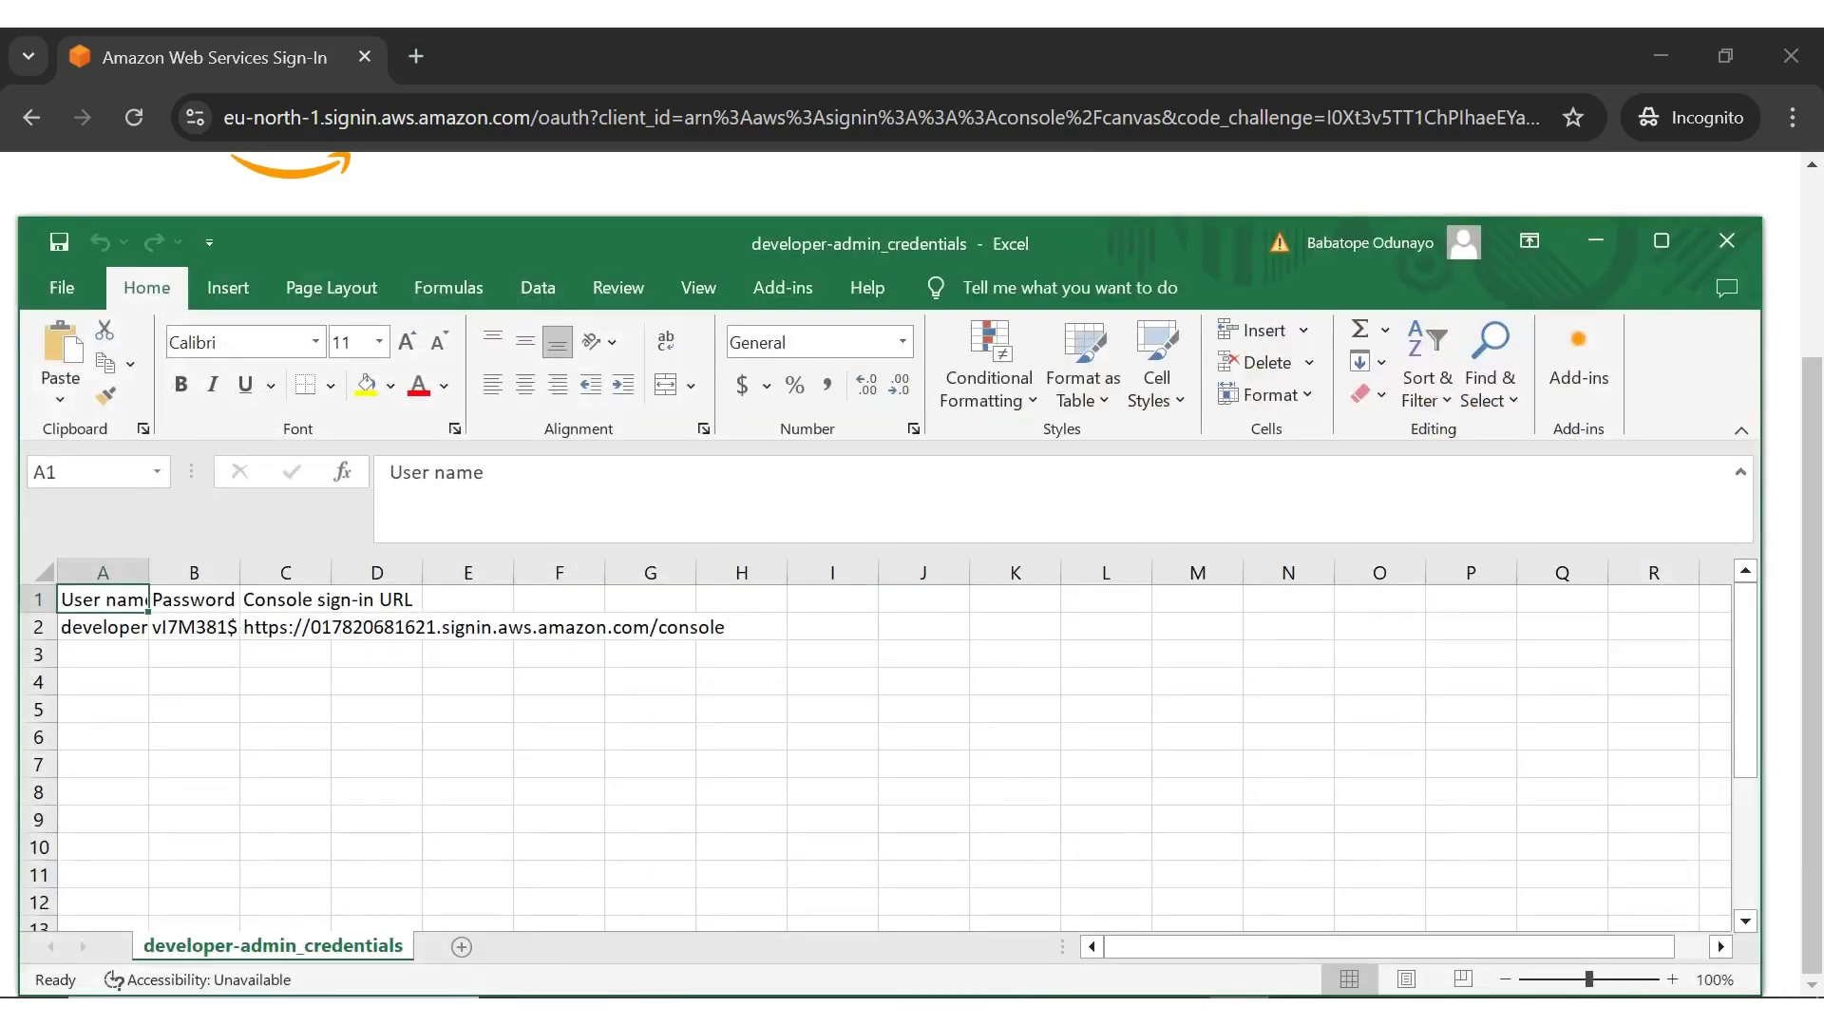
{"action": "left_click", "coordinate": [188, 630]}
{"action": "left_click", "coordinate": [119, 627]}
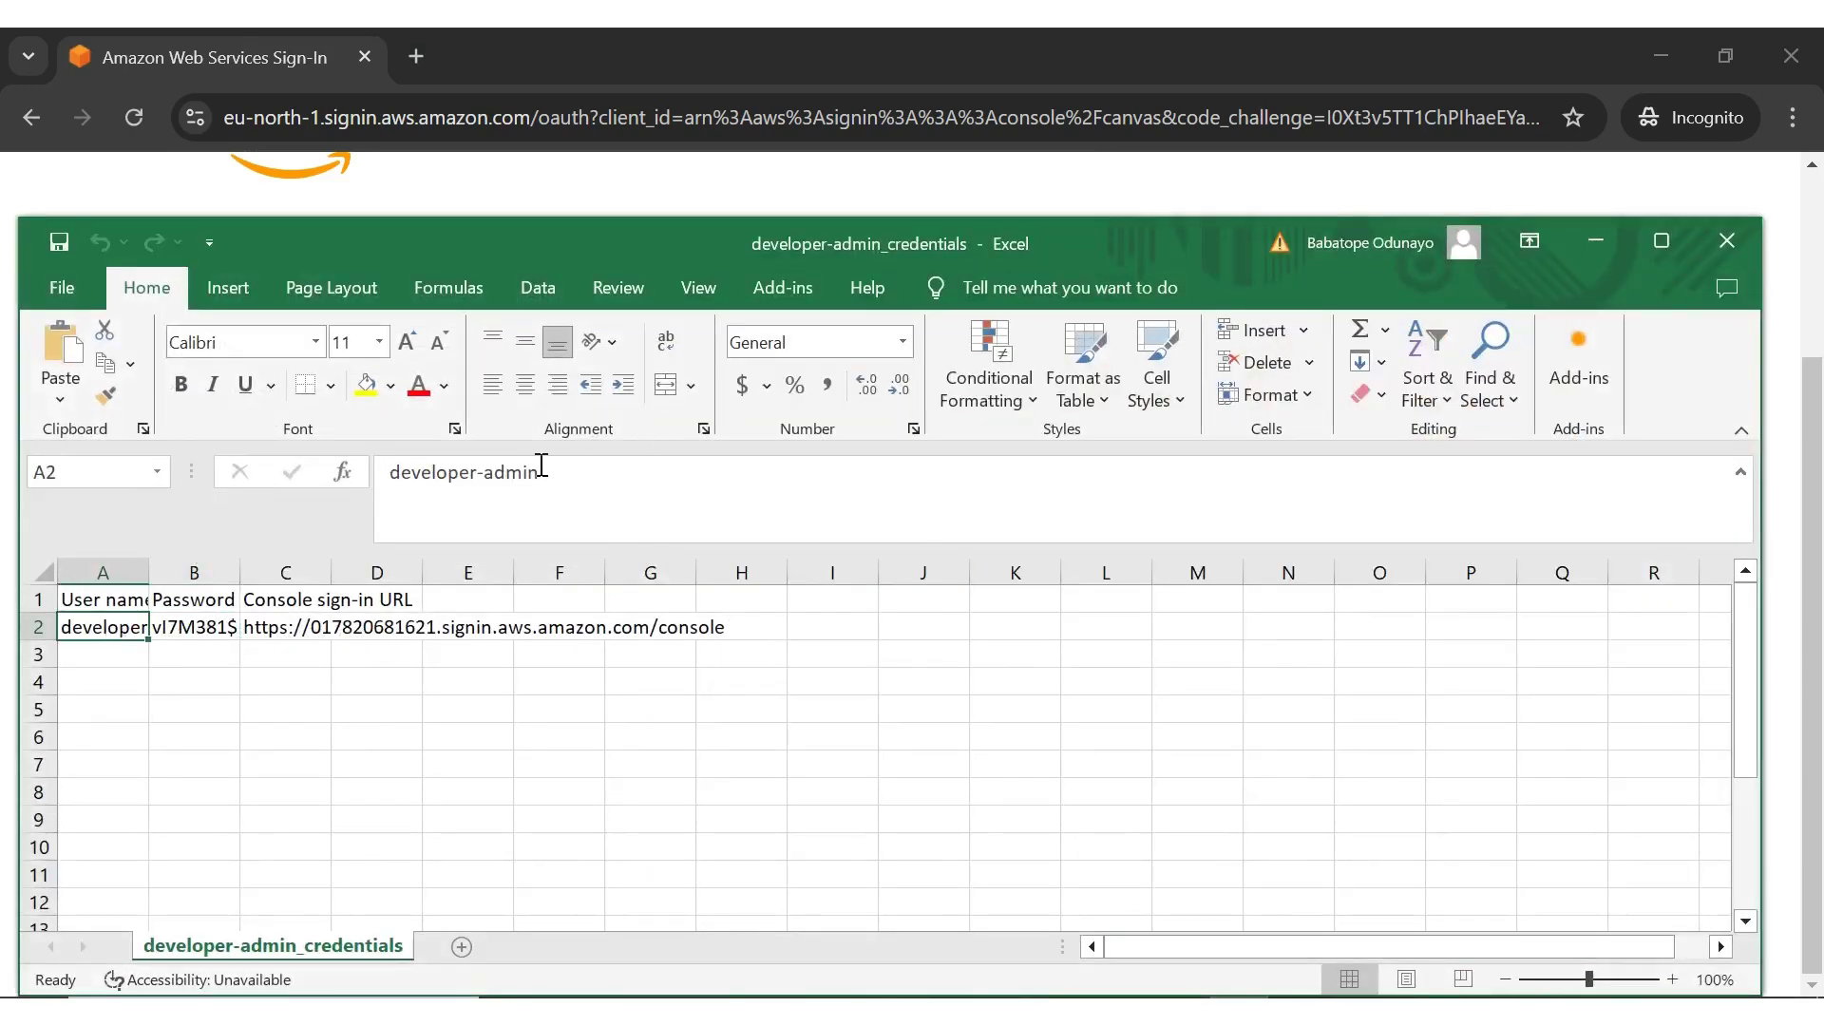
{"action": "left_click_drag", "start_coordinate": [543, 472], "coordinate": [327, 476]}
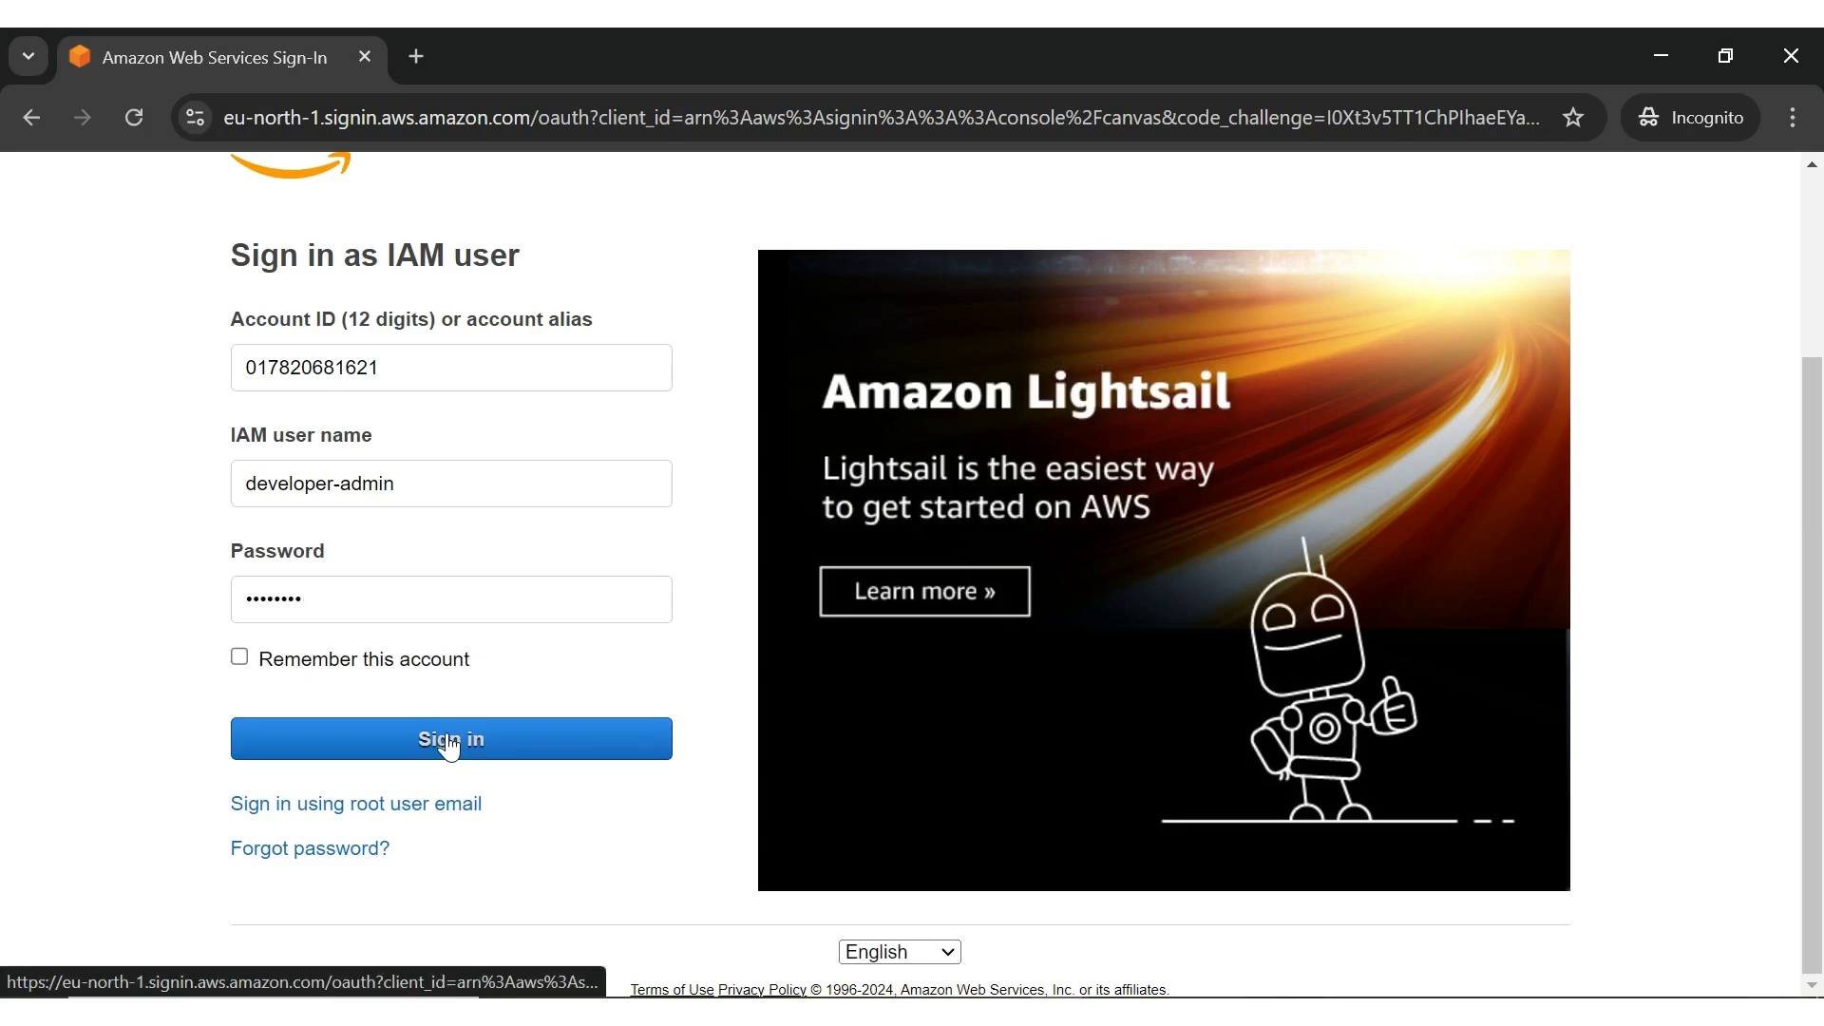
- Sign in as developer-admin with the downloaded password and change it to a new password, filling in the old and new password fields
{"action": "left_click", "coordinate": [449, 737]}
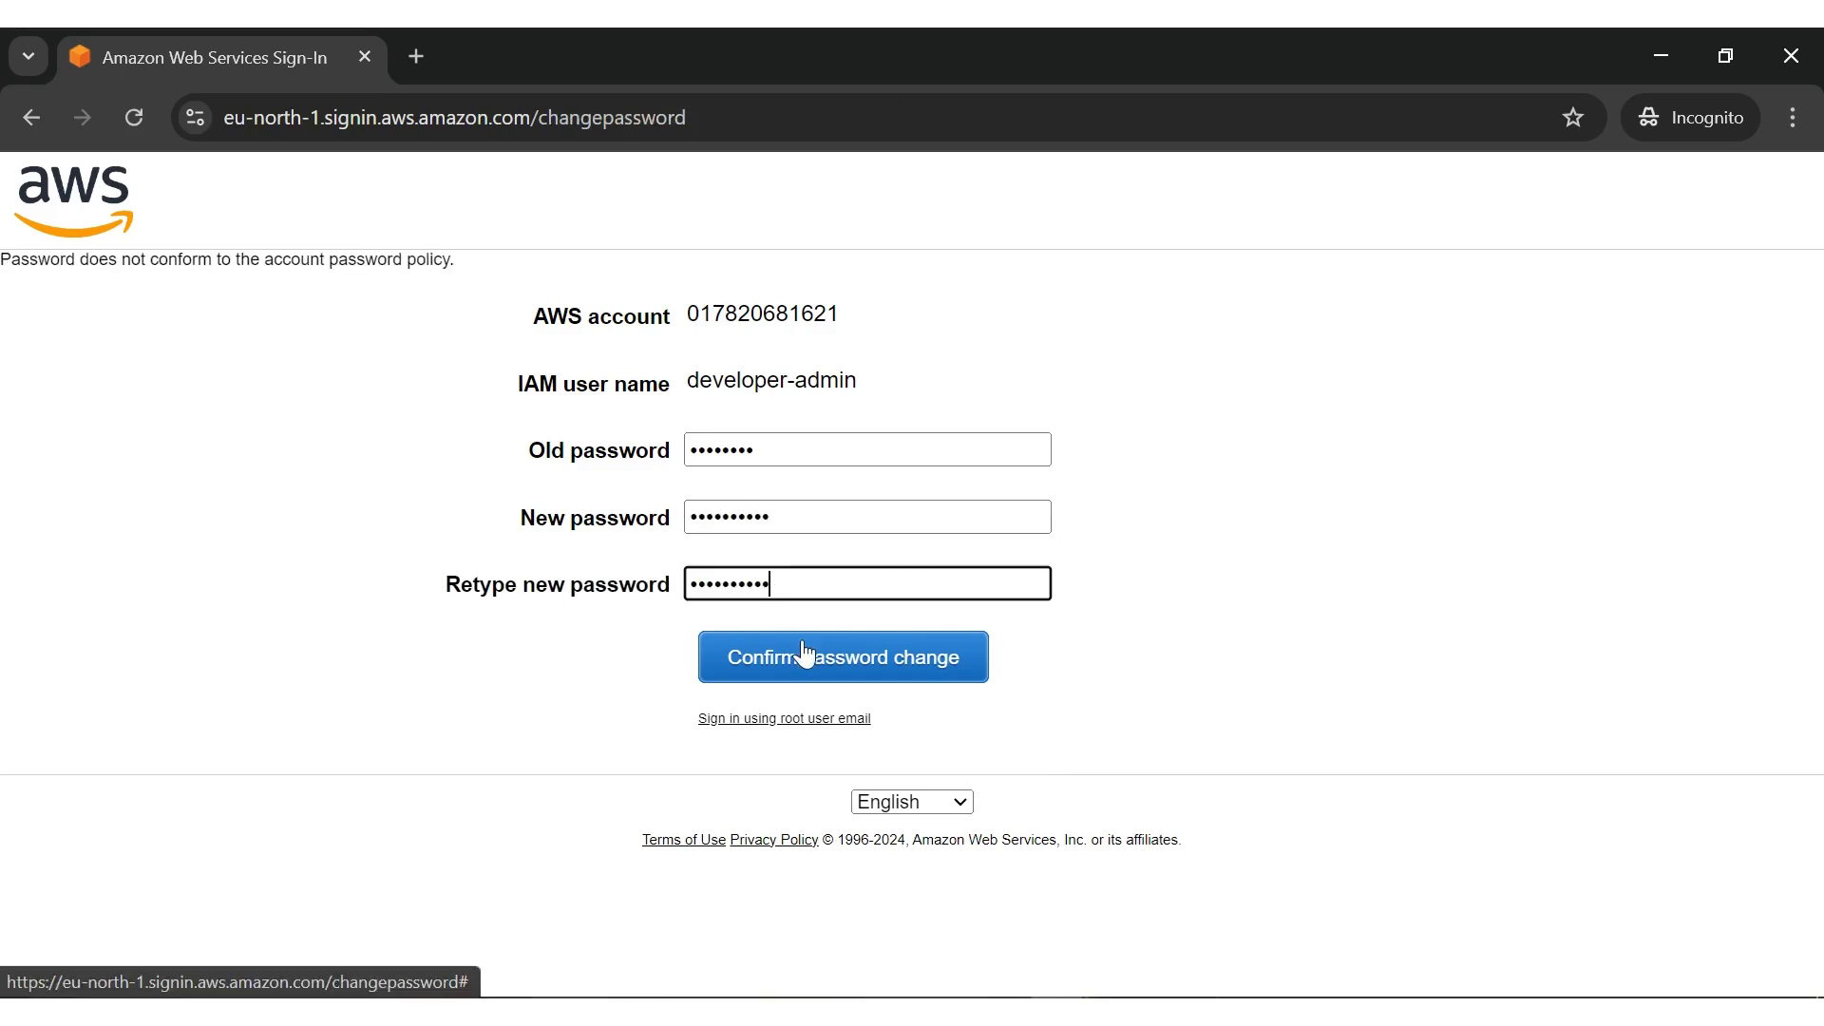
{"action": "left_click", "coordinate": [805, 653]}
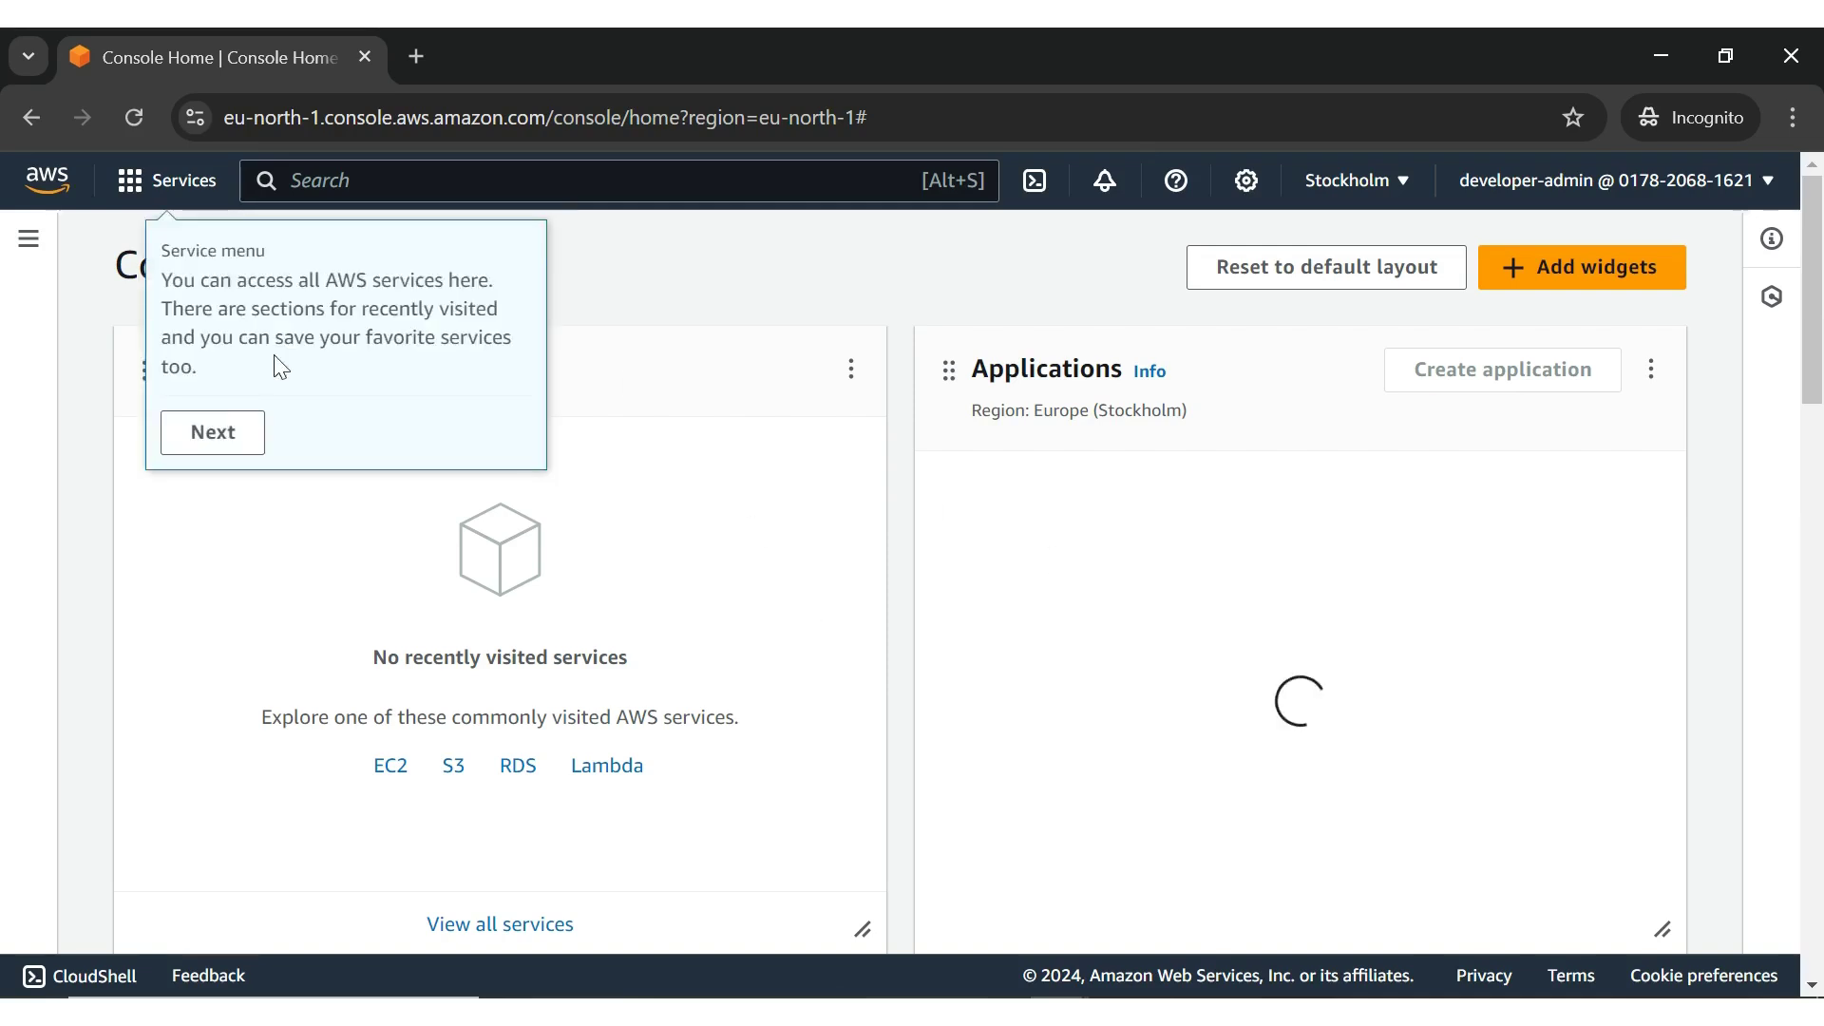
- Dismiss the Service menu, Resource search and AWS User Notifications tips on Console Home
{"action": "left_click", "coordinate": [215, 442]}
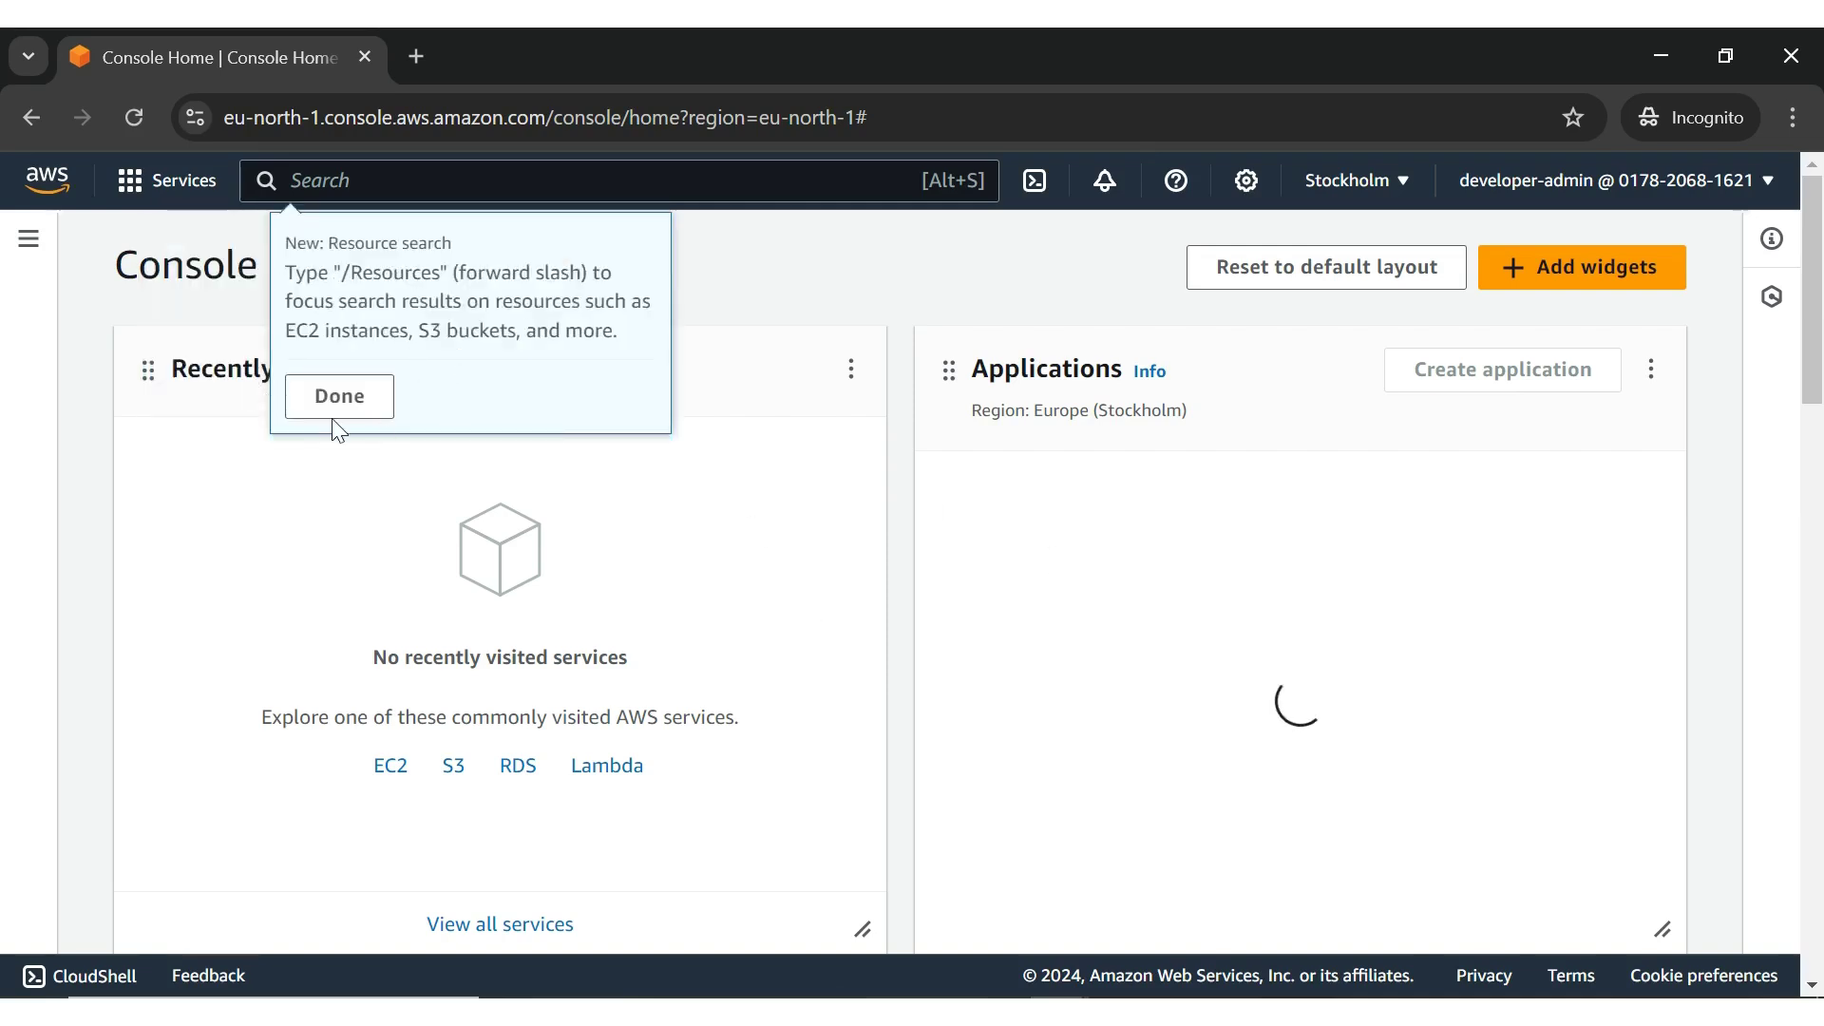
{"action": "left_click", "coordinate": [339, 395]}
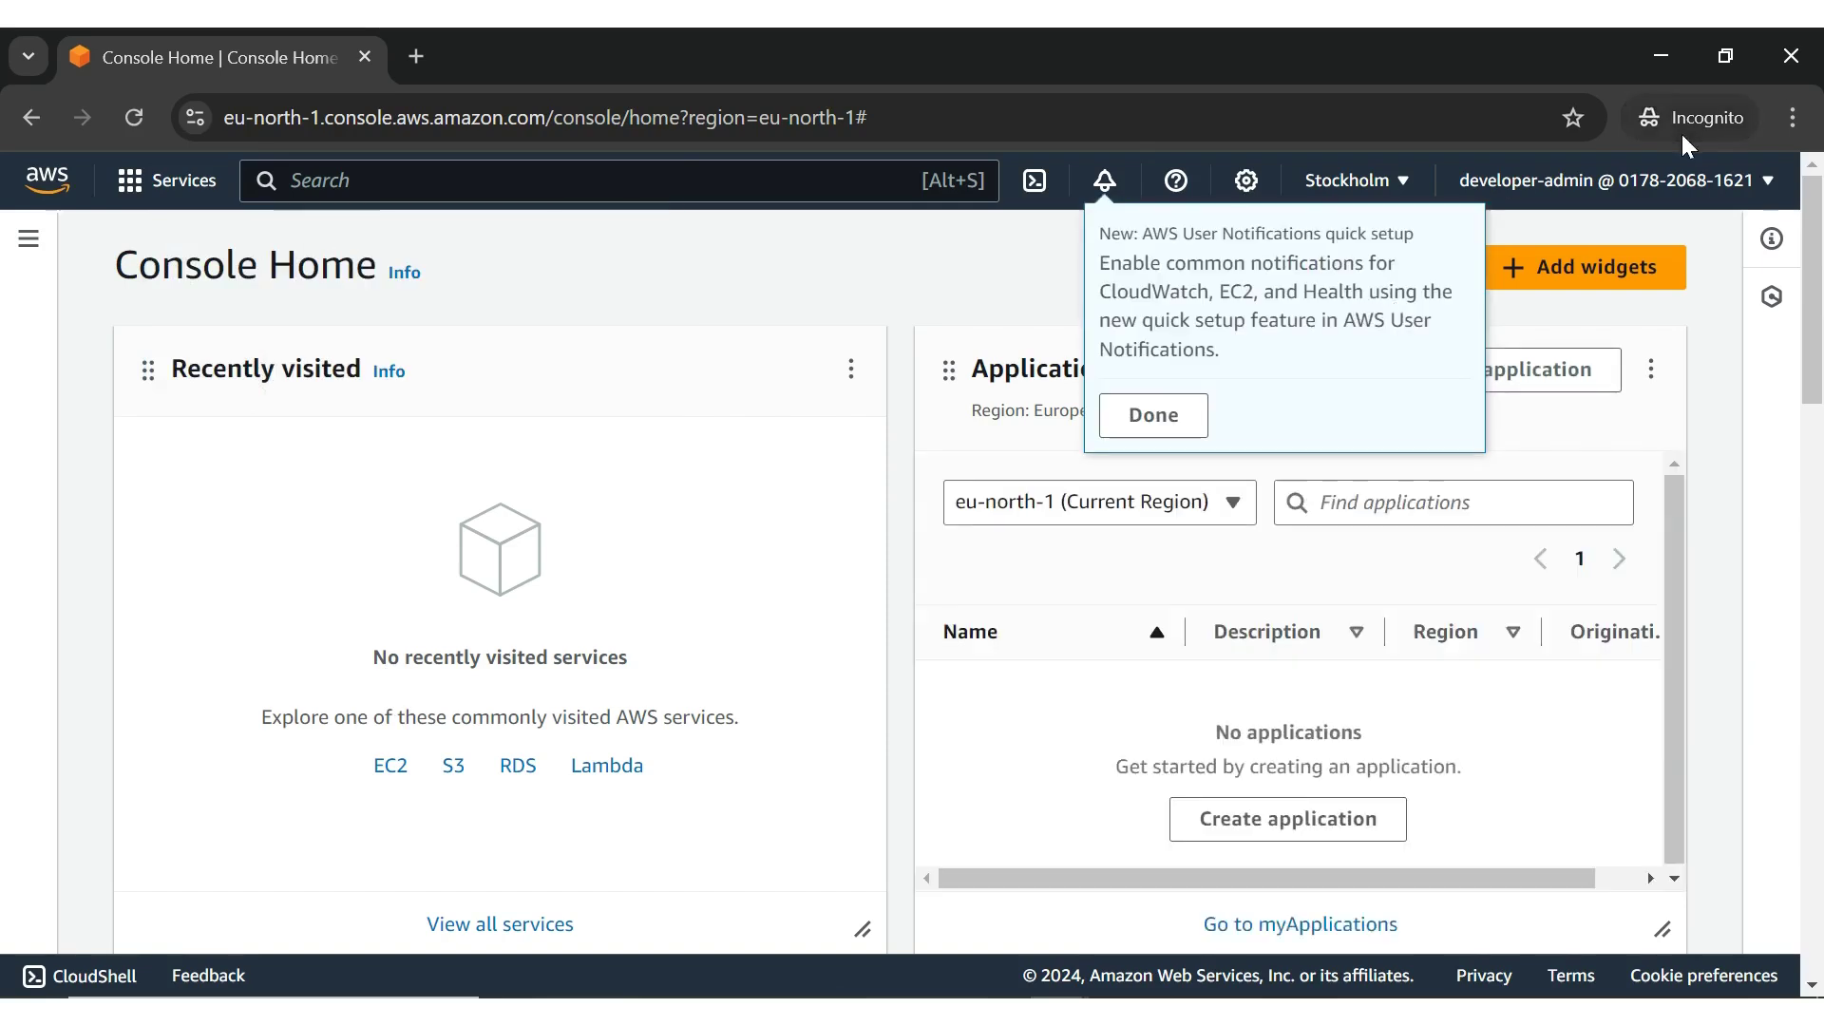
{"action": "left_click", "coordinate": [1623, 190]}
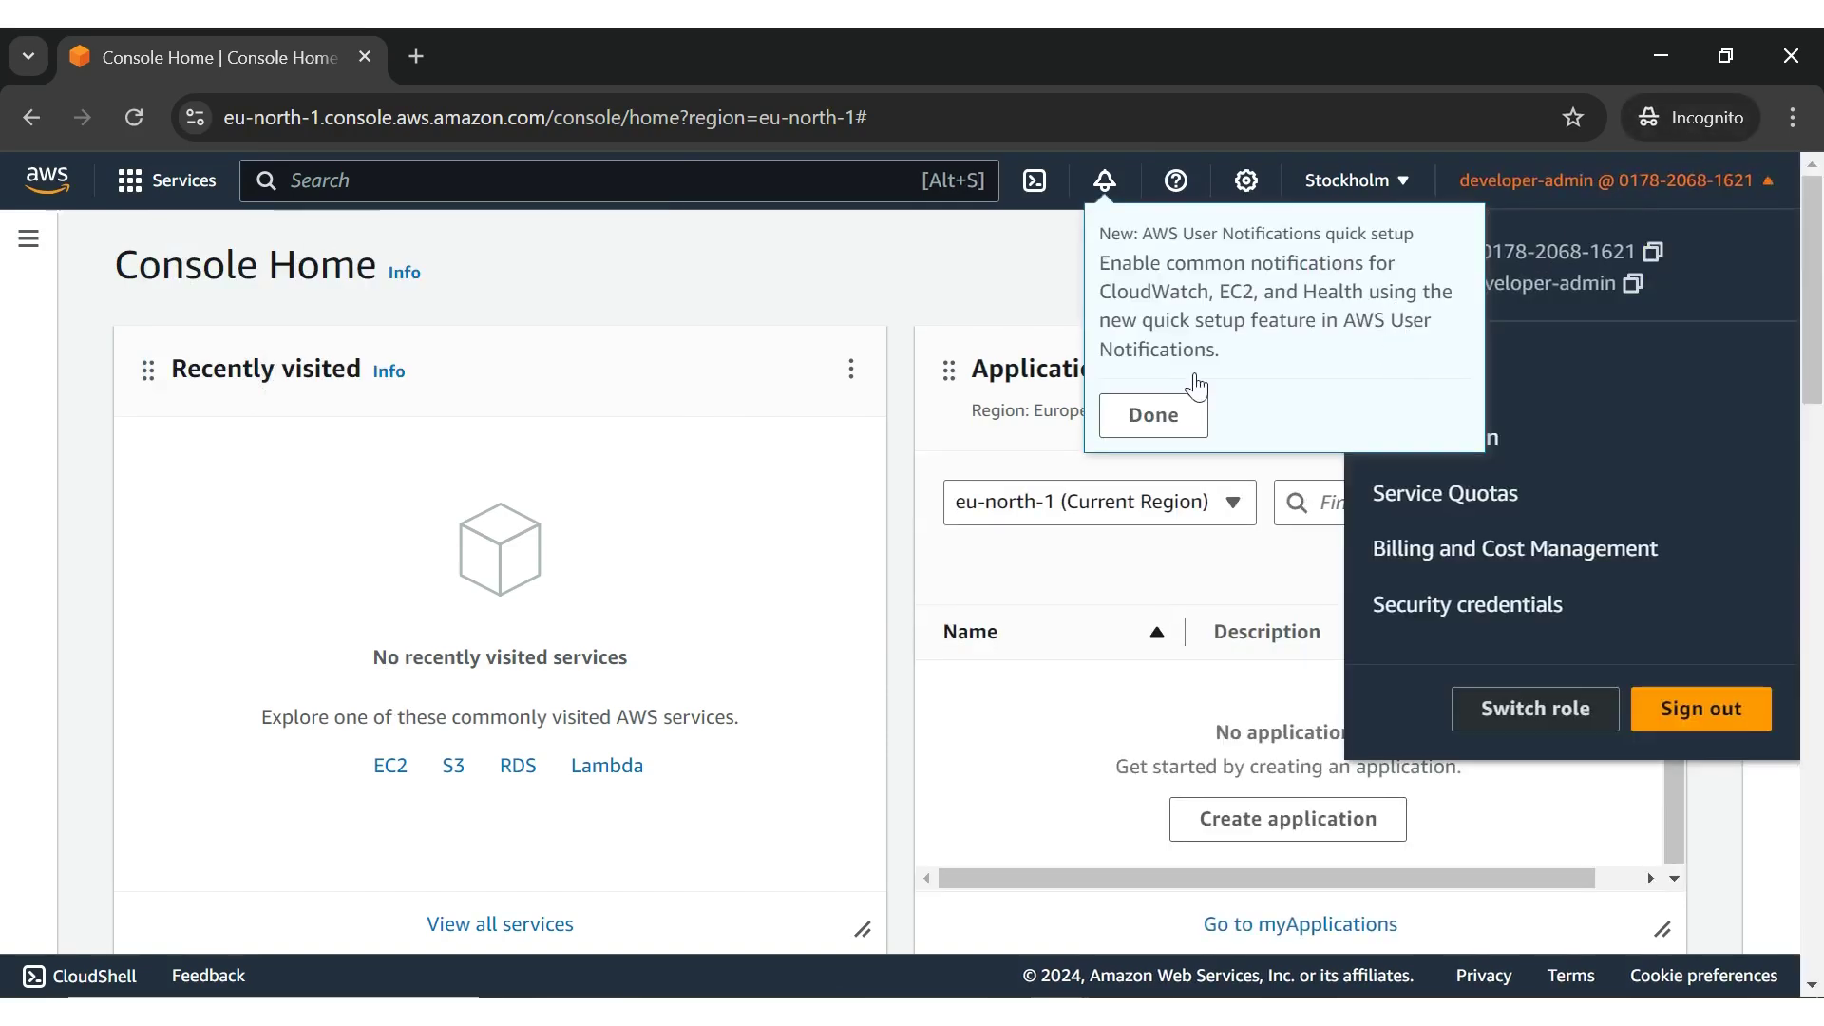
{"action": "left_click", "coordinate": [1153, 415]}
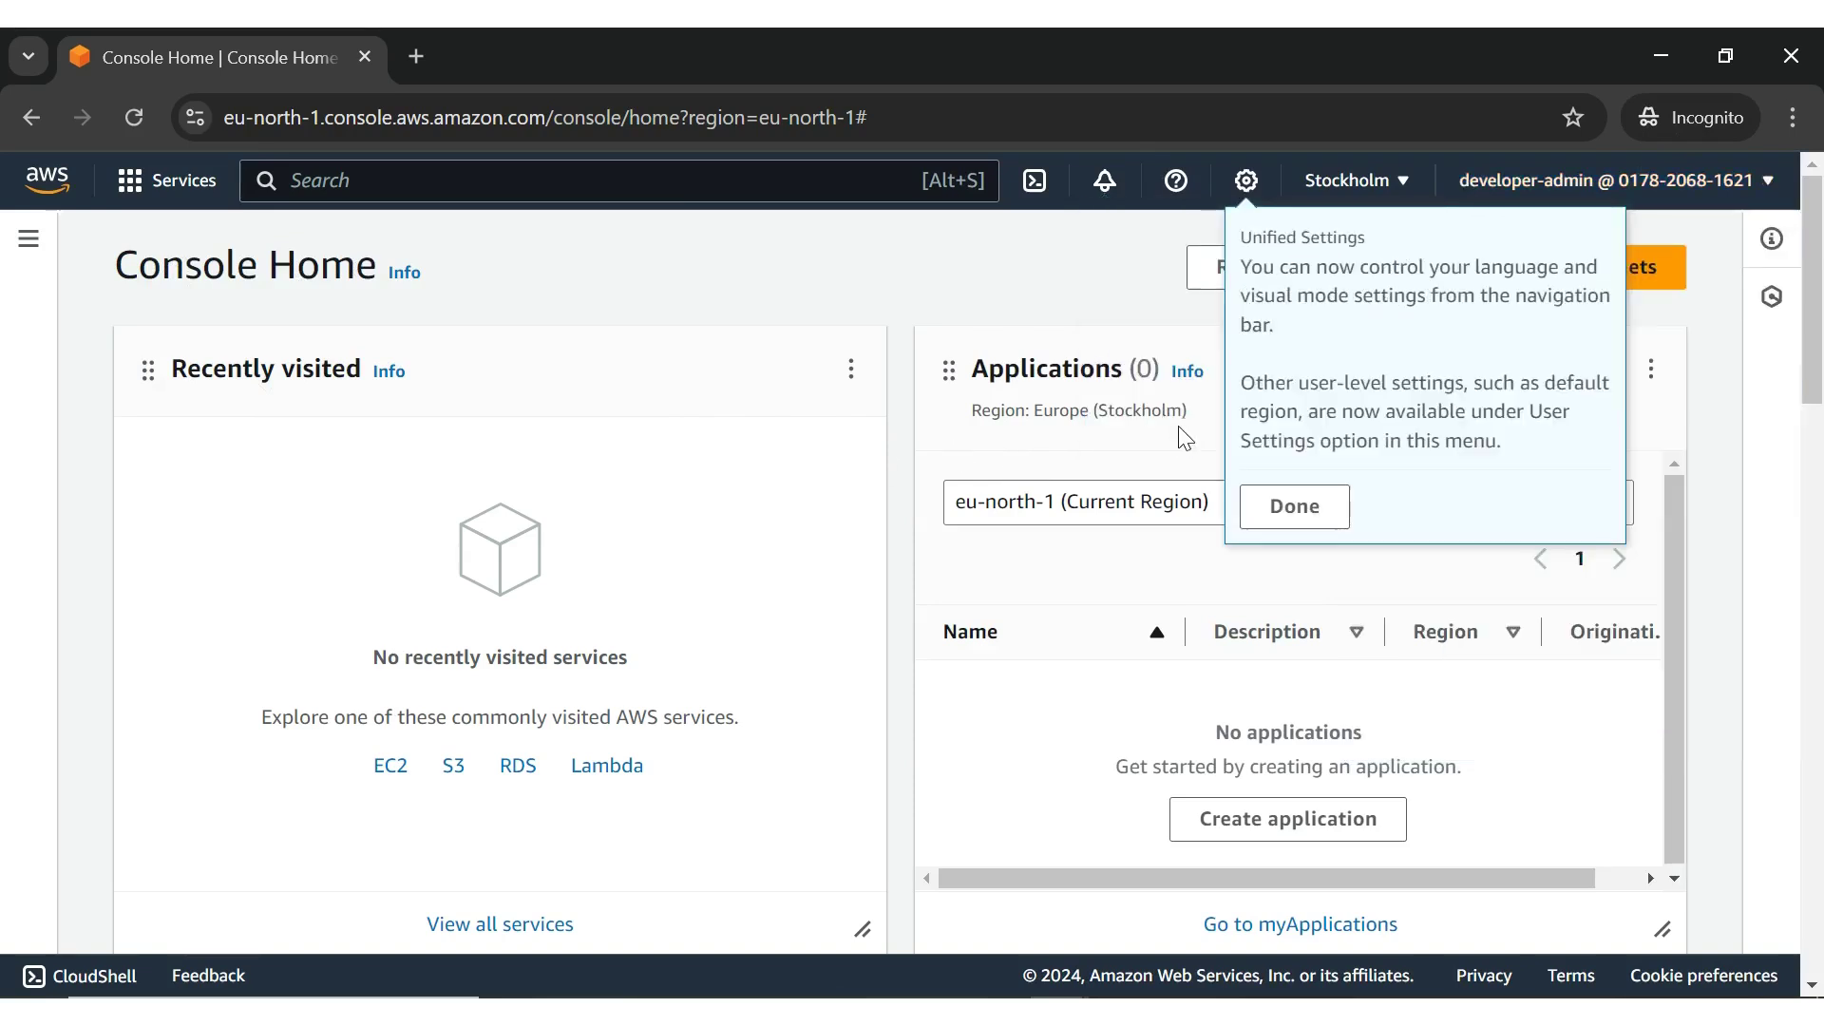
- Look through the list of all AWS services available to developer-admin, and close the list
{"action": "left_click", "coordinate": [165, 190]}
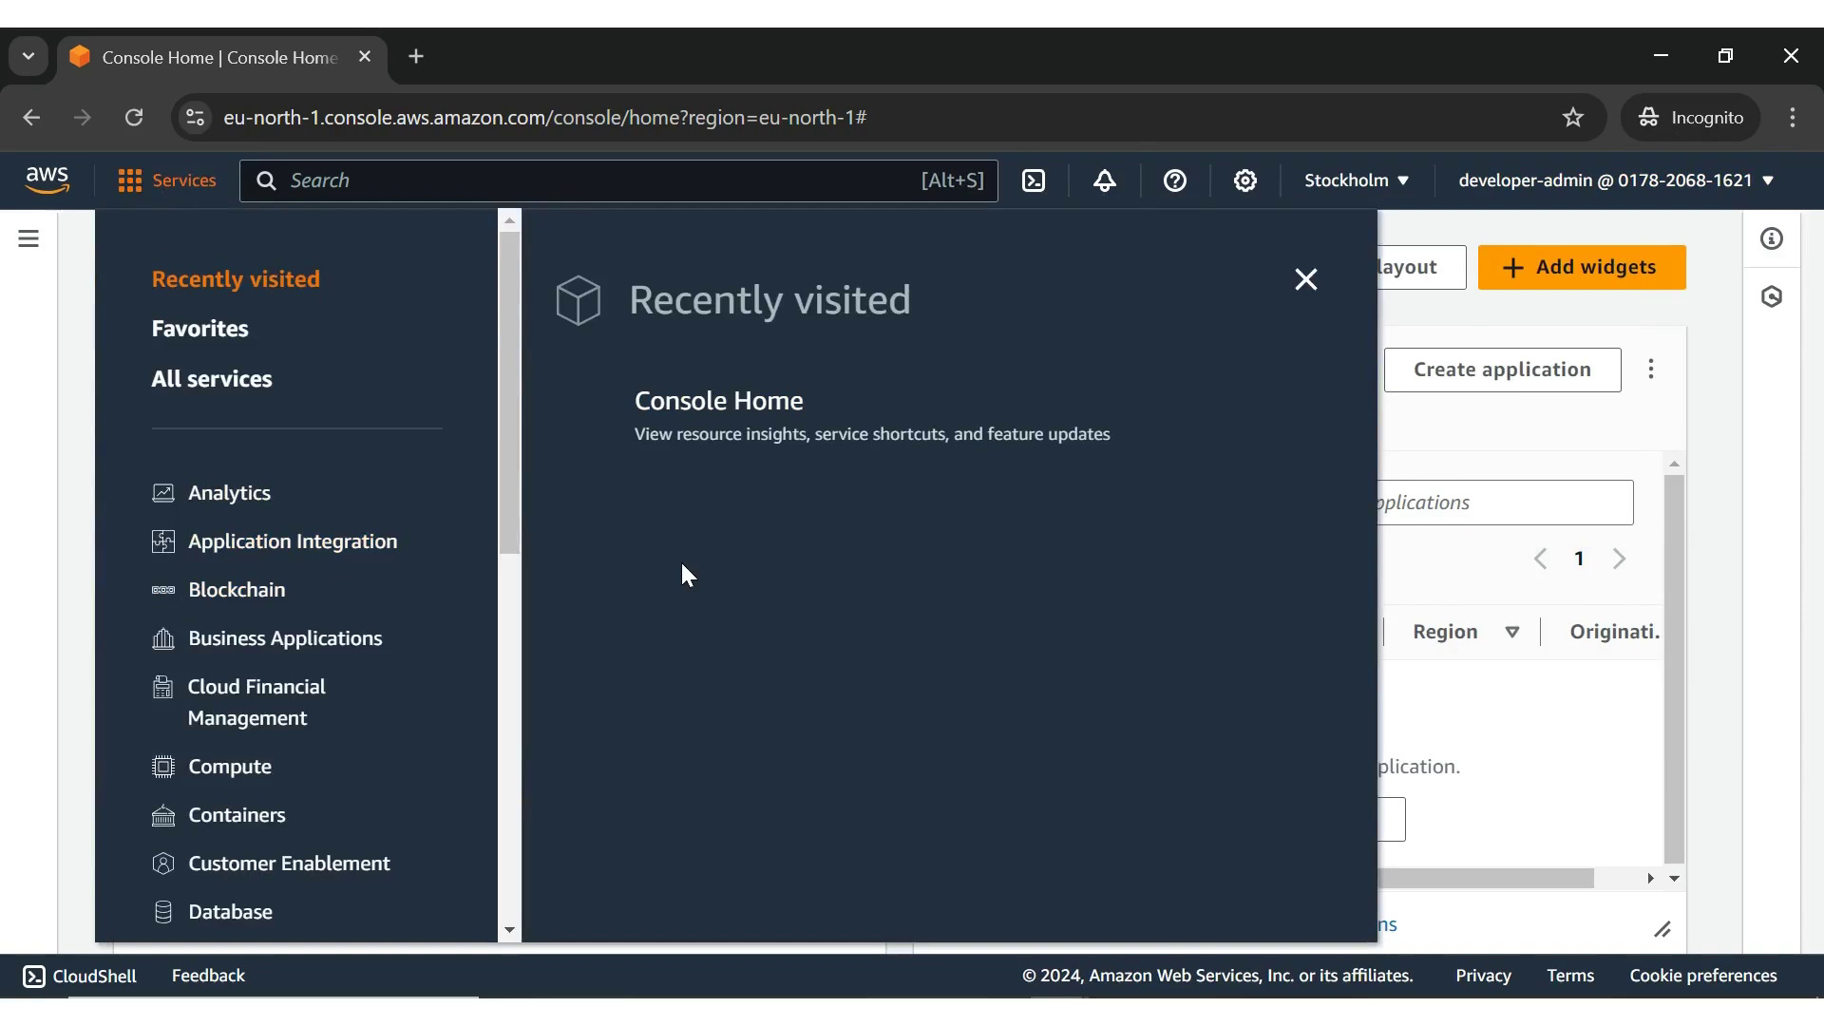
{"action": "left_click", "coordinate": [199, 399]}
{"action": "scroll", "coordinate": [639, 771], "scroll_direction": "down", "scroll_amount": 10}
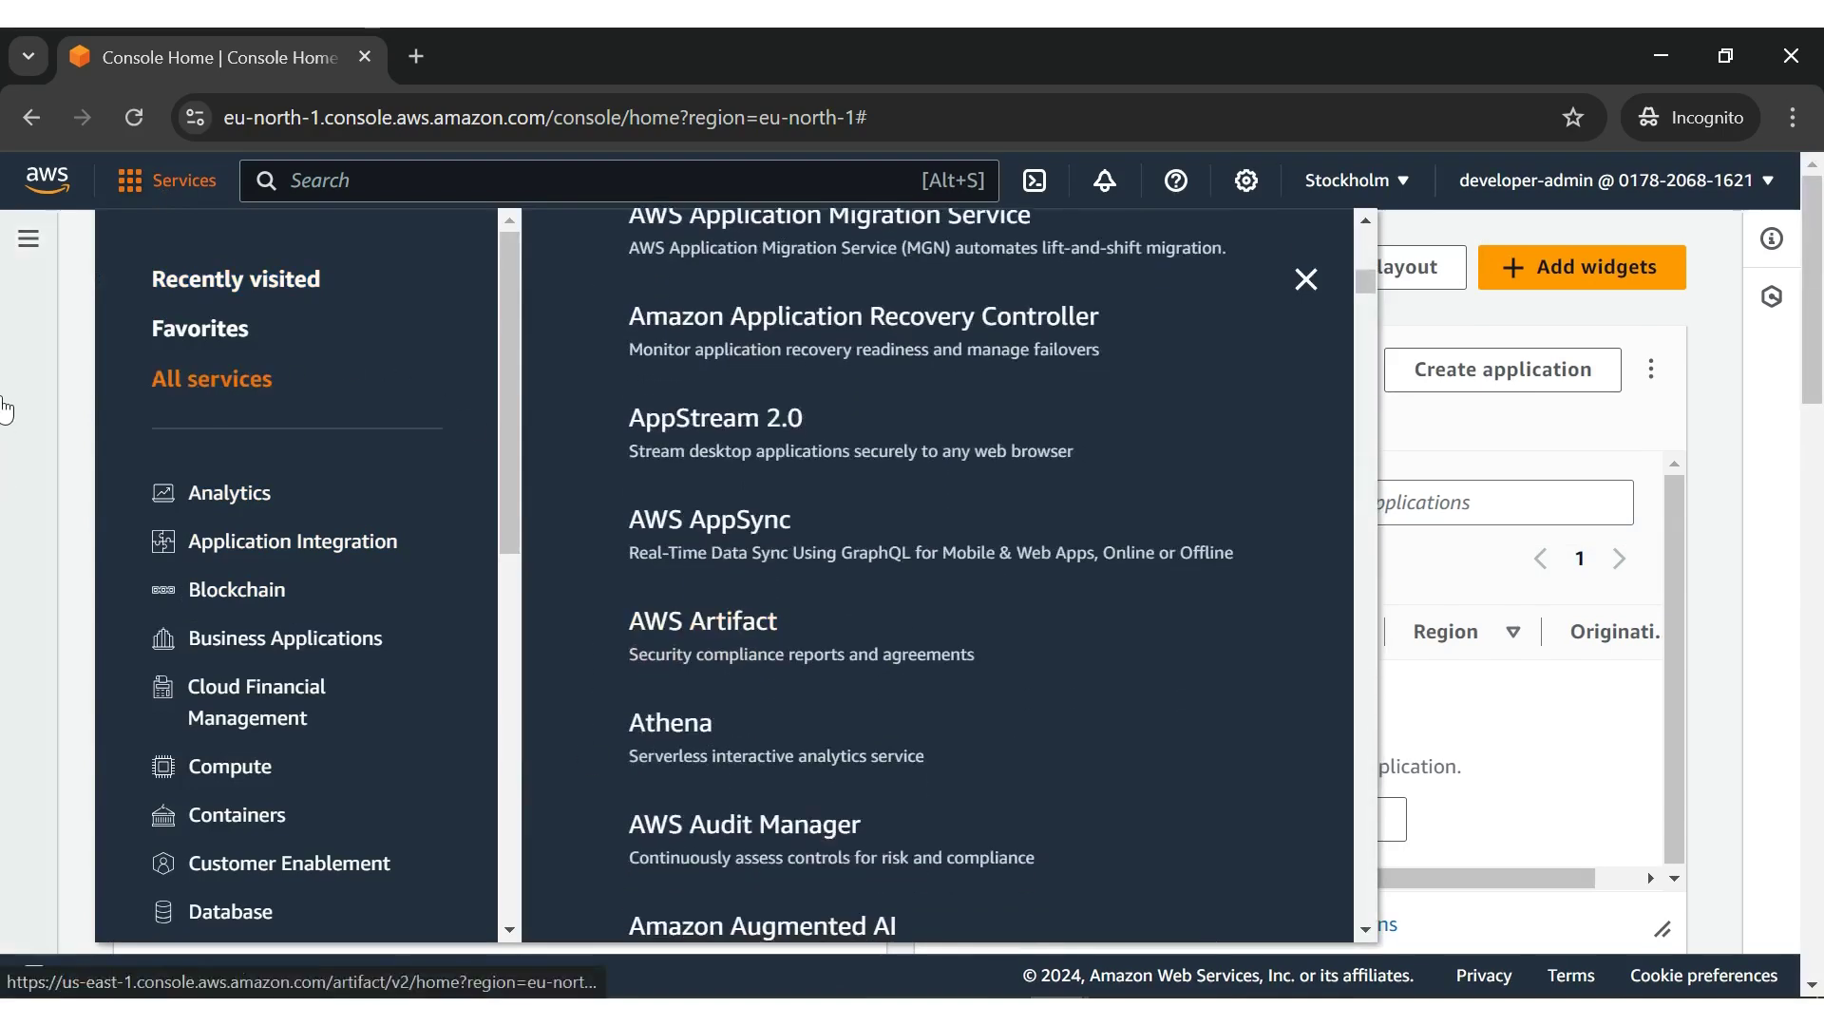
{"action": "left_click", "coordinate": [1306, 281]}
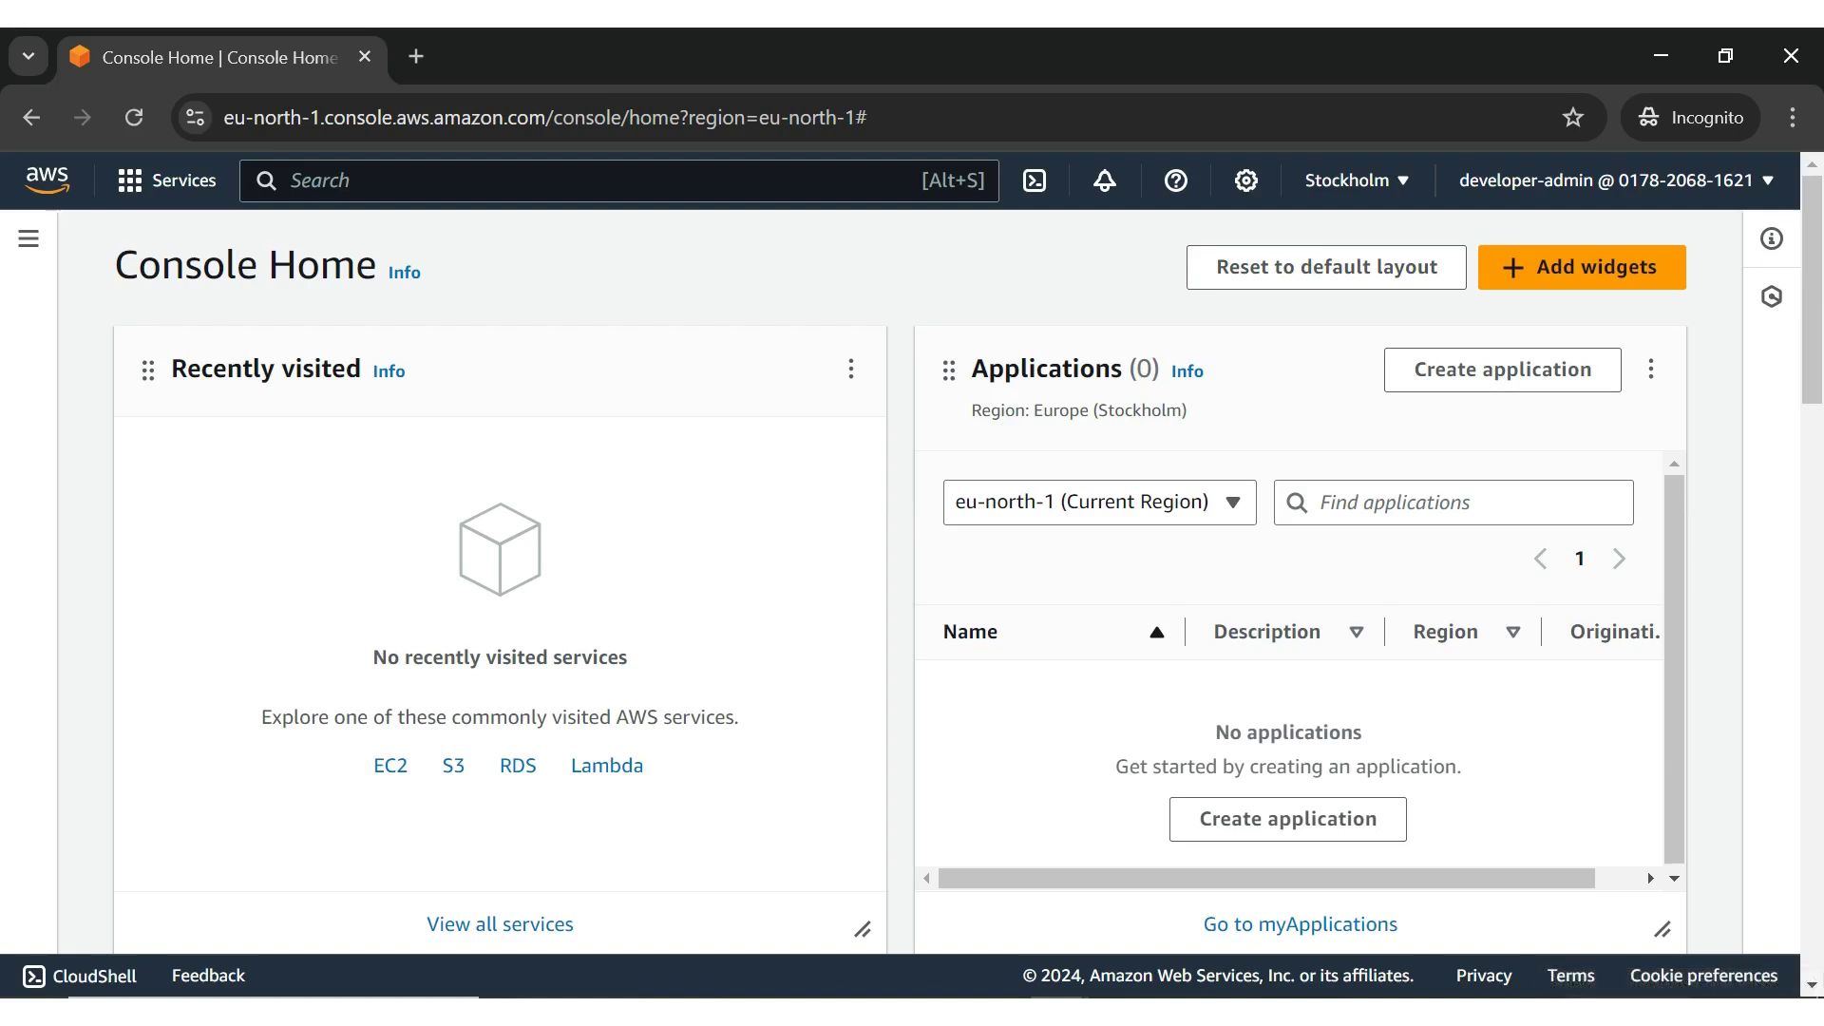
- Switch back to the Create user browser window, return to the users list and open the details of developer-admin
{"action": "left_click", "coordinate": [1059, 1013]}
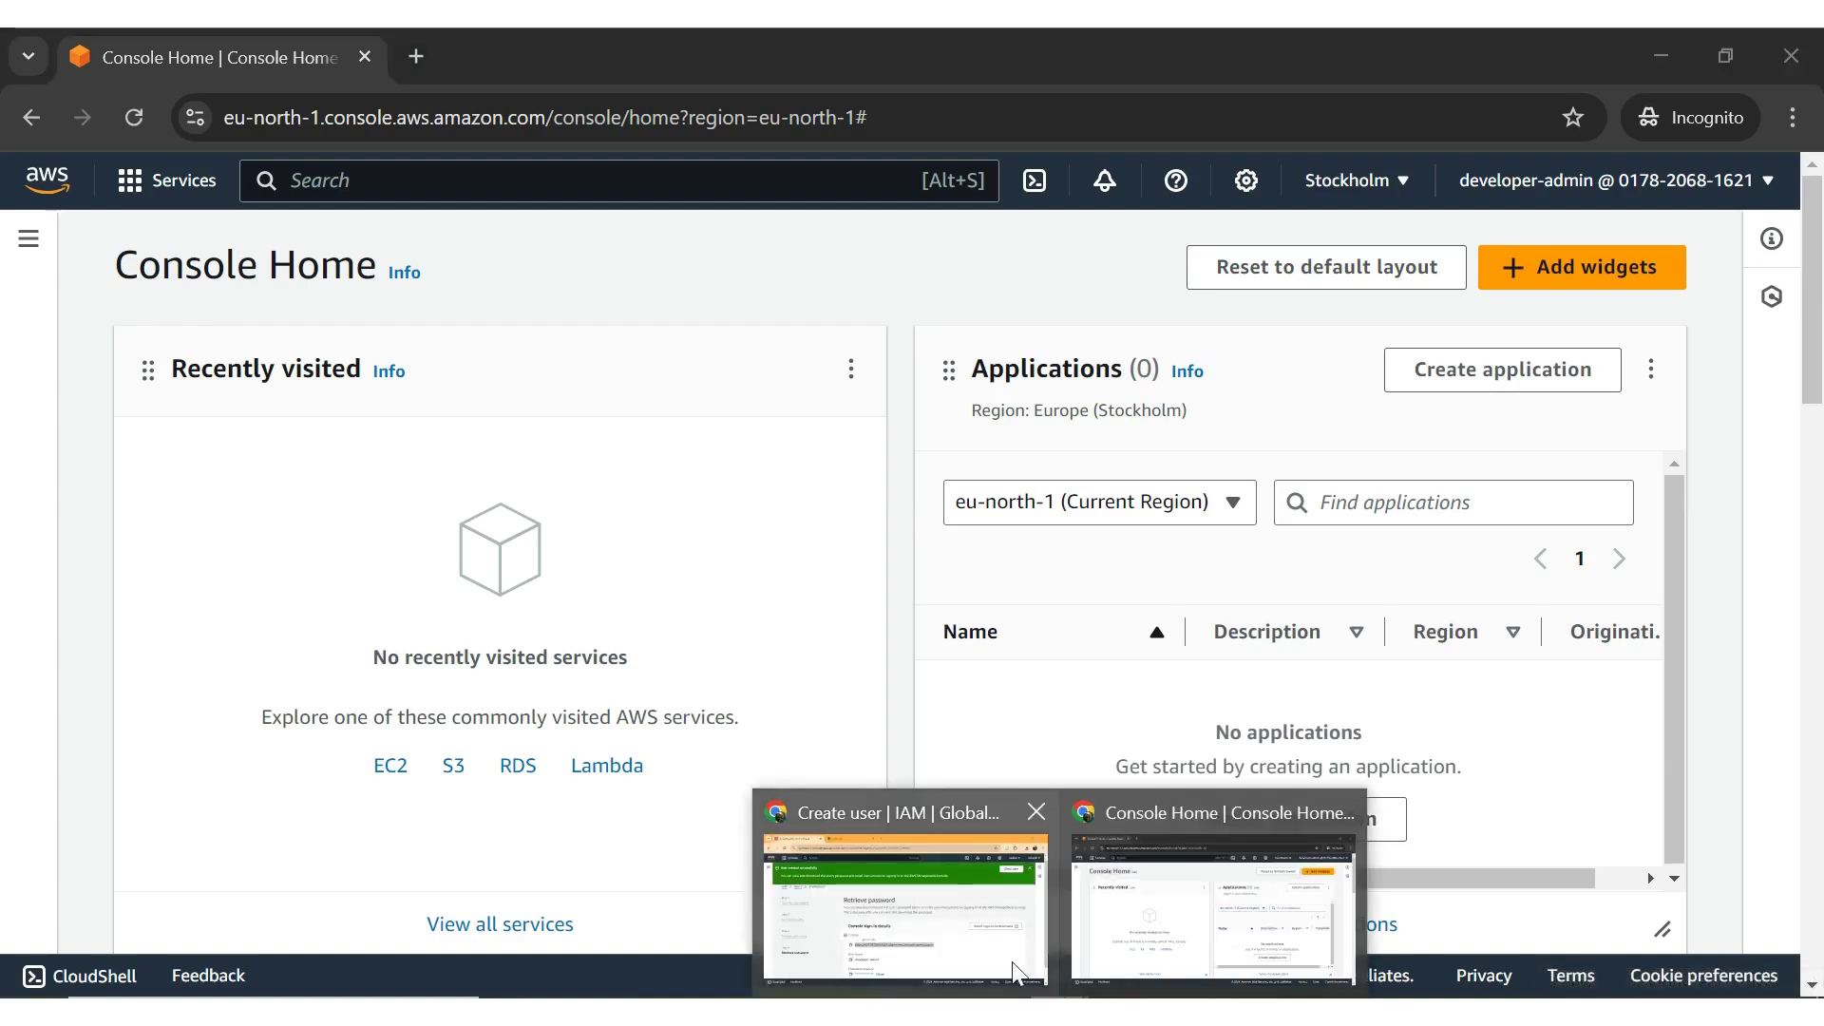
{"action": "left_click", "coordinate": [905, 902]}
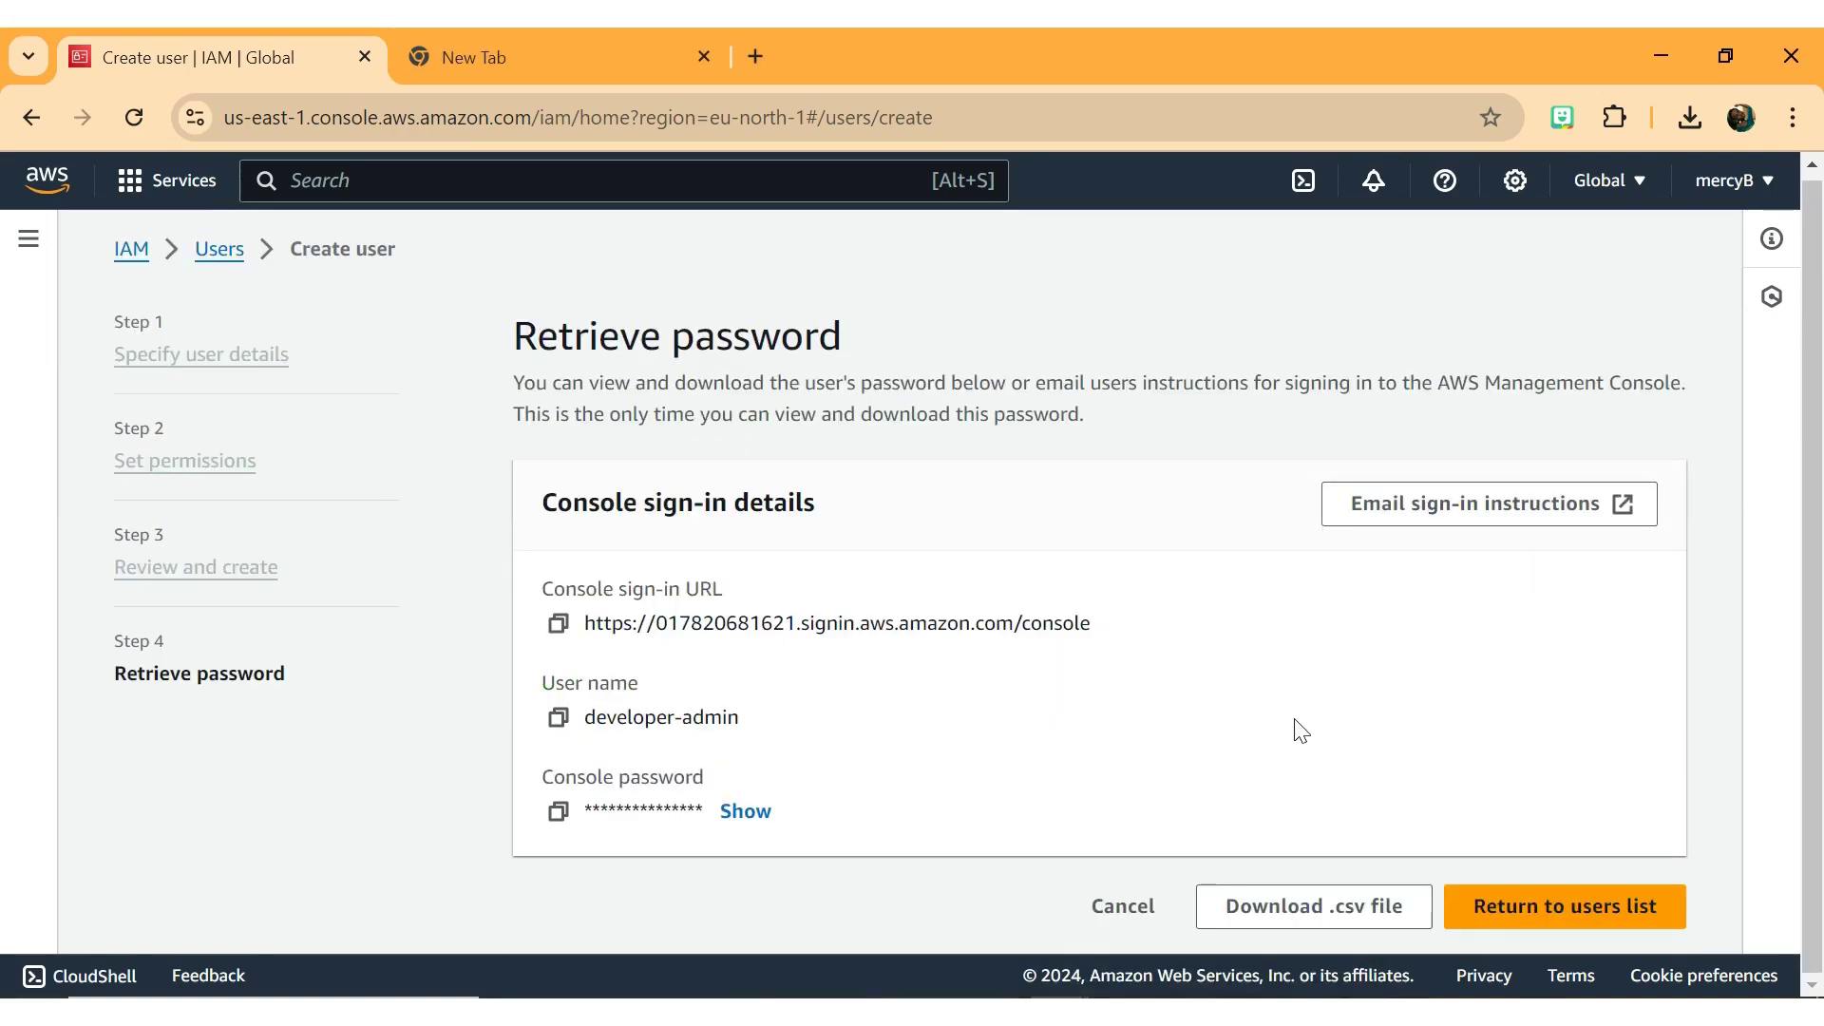
{"action": "left_click", "coordinate": [1525, 908]}
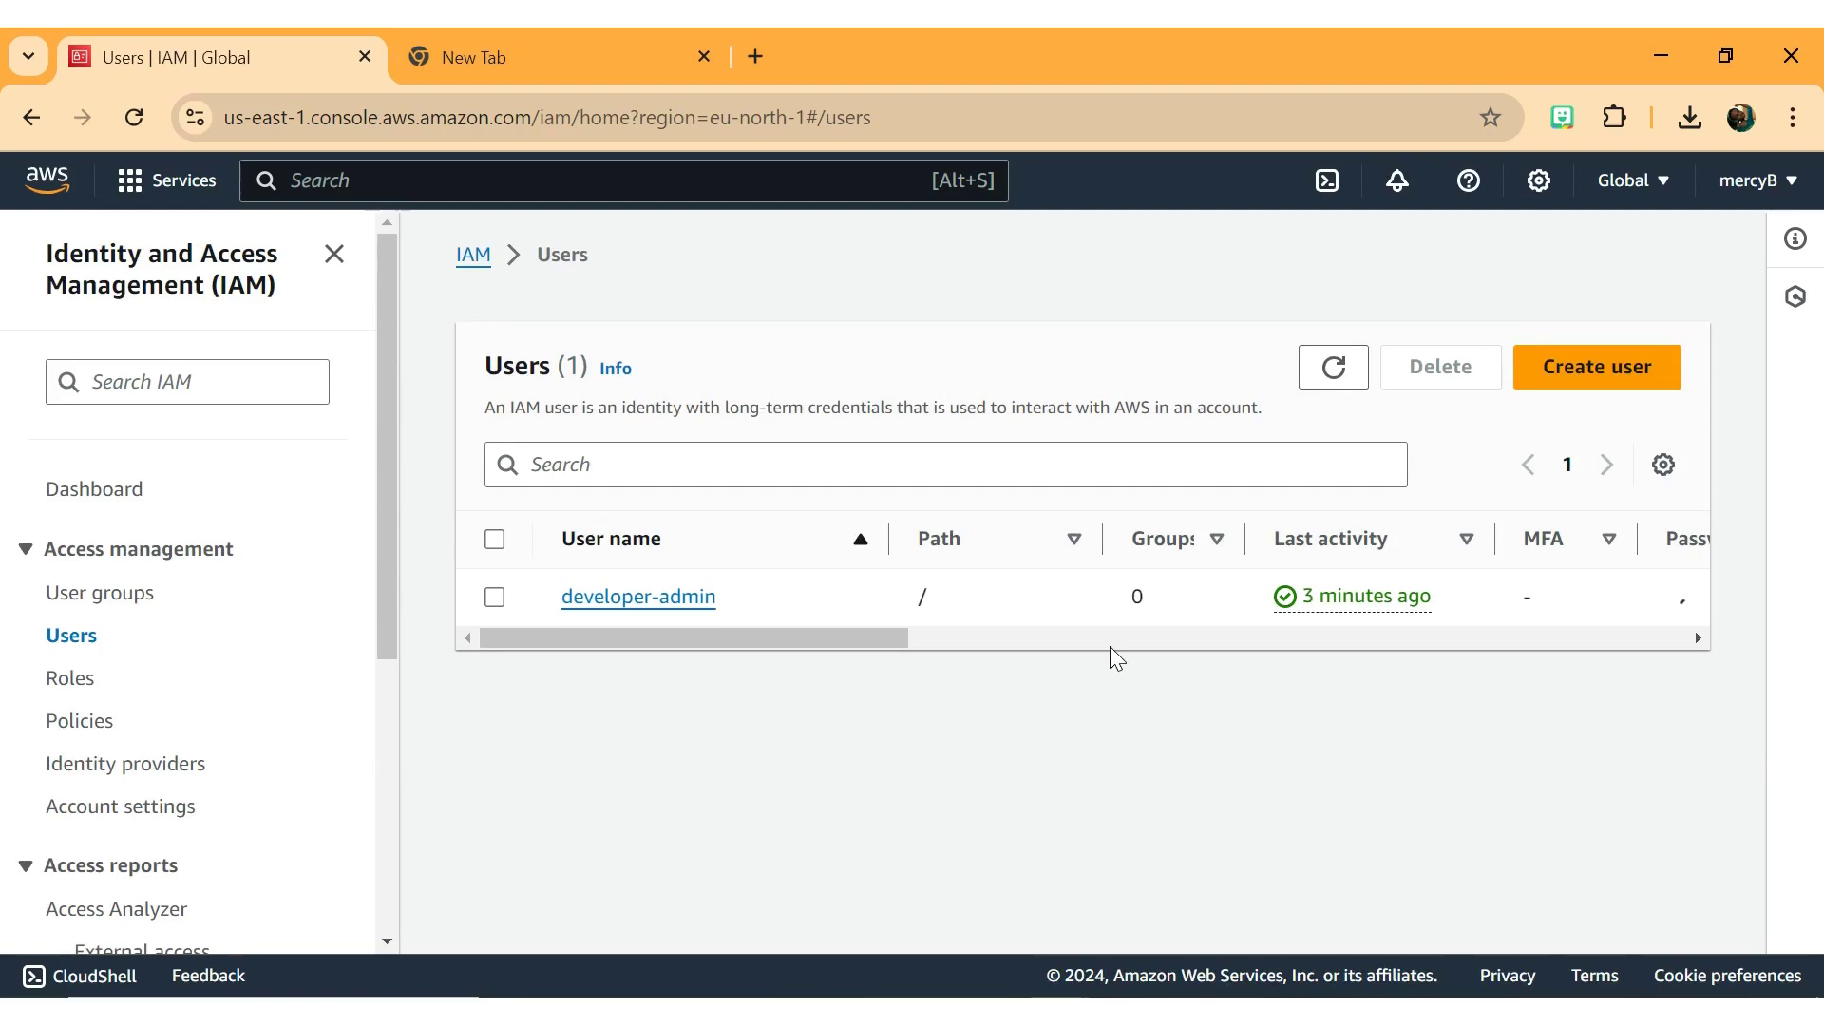
{"action": "left_click", "coordinate": [649, 606]}
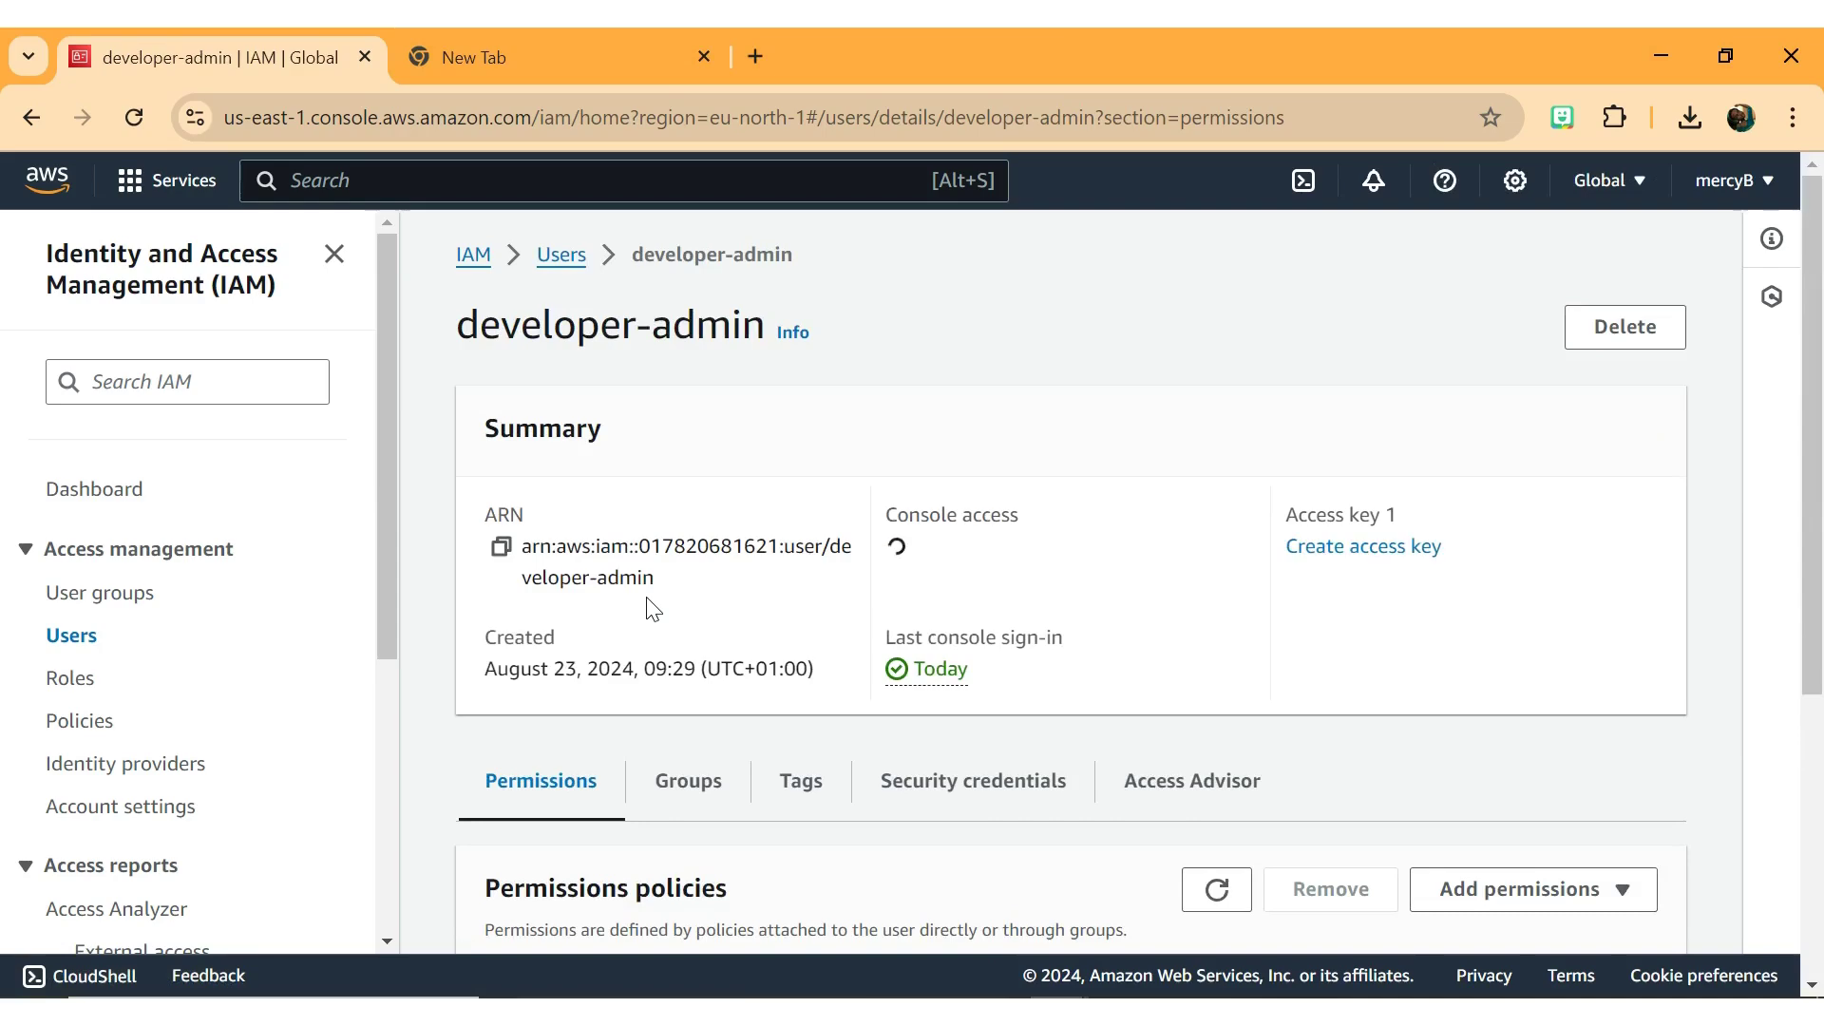
{"action": "scroll", "coordinate": [654, 608], "scroll_direction": "down", "scroll_amount": 2}
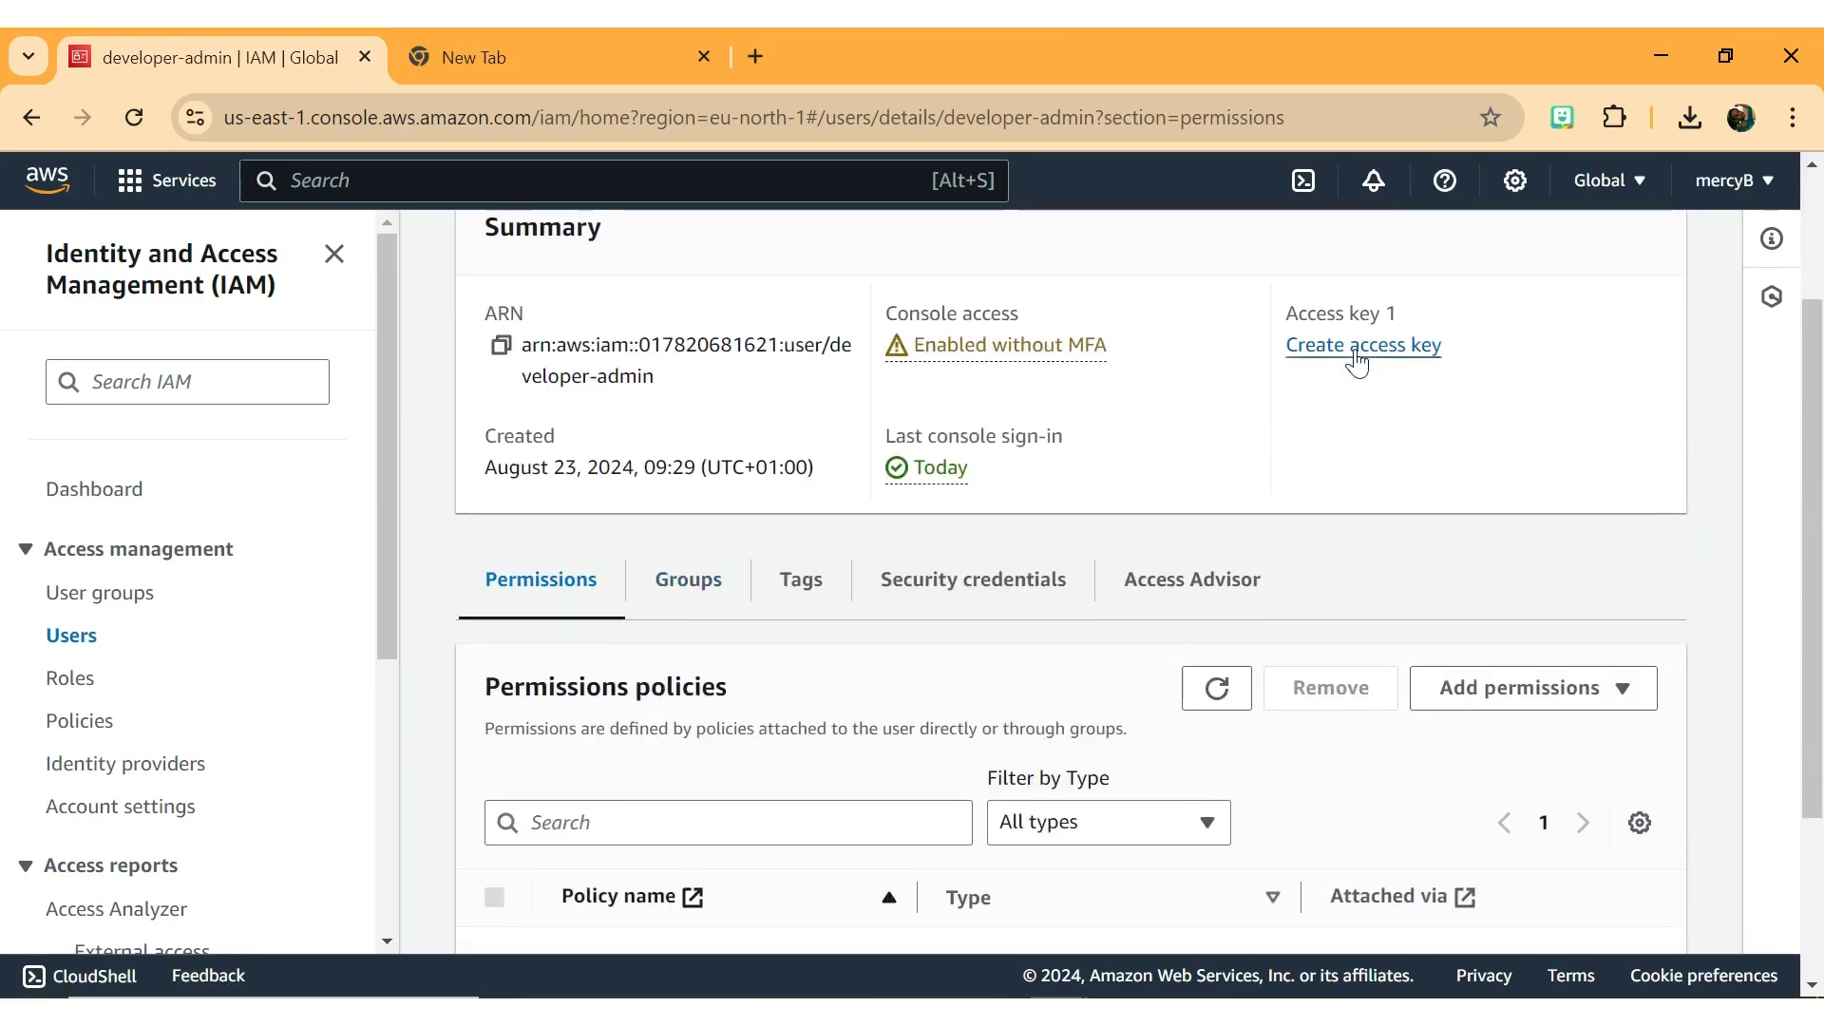
- Open the security credentials of developer-admin and start creating an access key
{"action": "scroll", "coordinate": [1252, 554], "scroll_direction": "down", "scroll_amount": 1}
{"action": "left_click", "coordinate": [946, 527]}
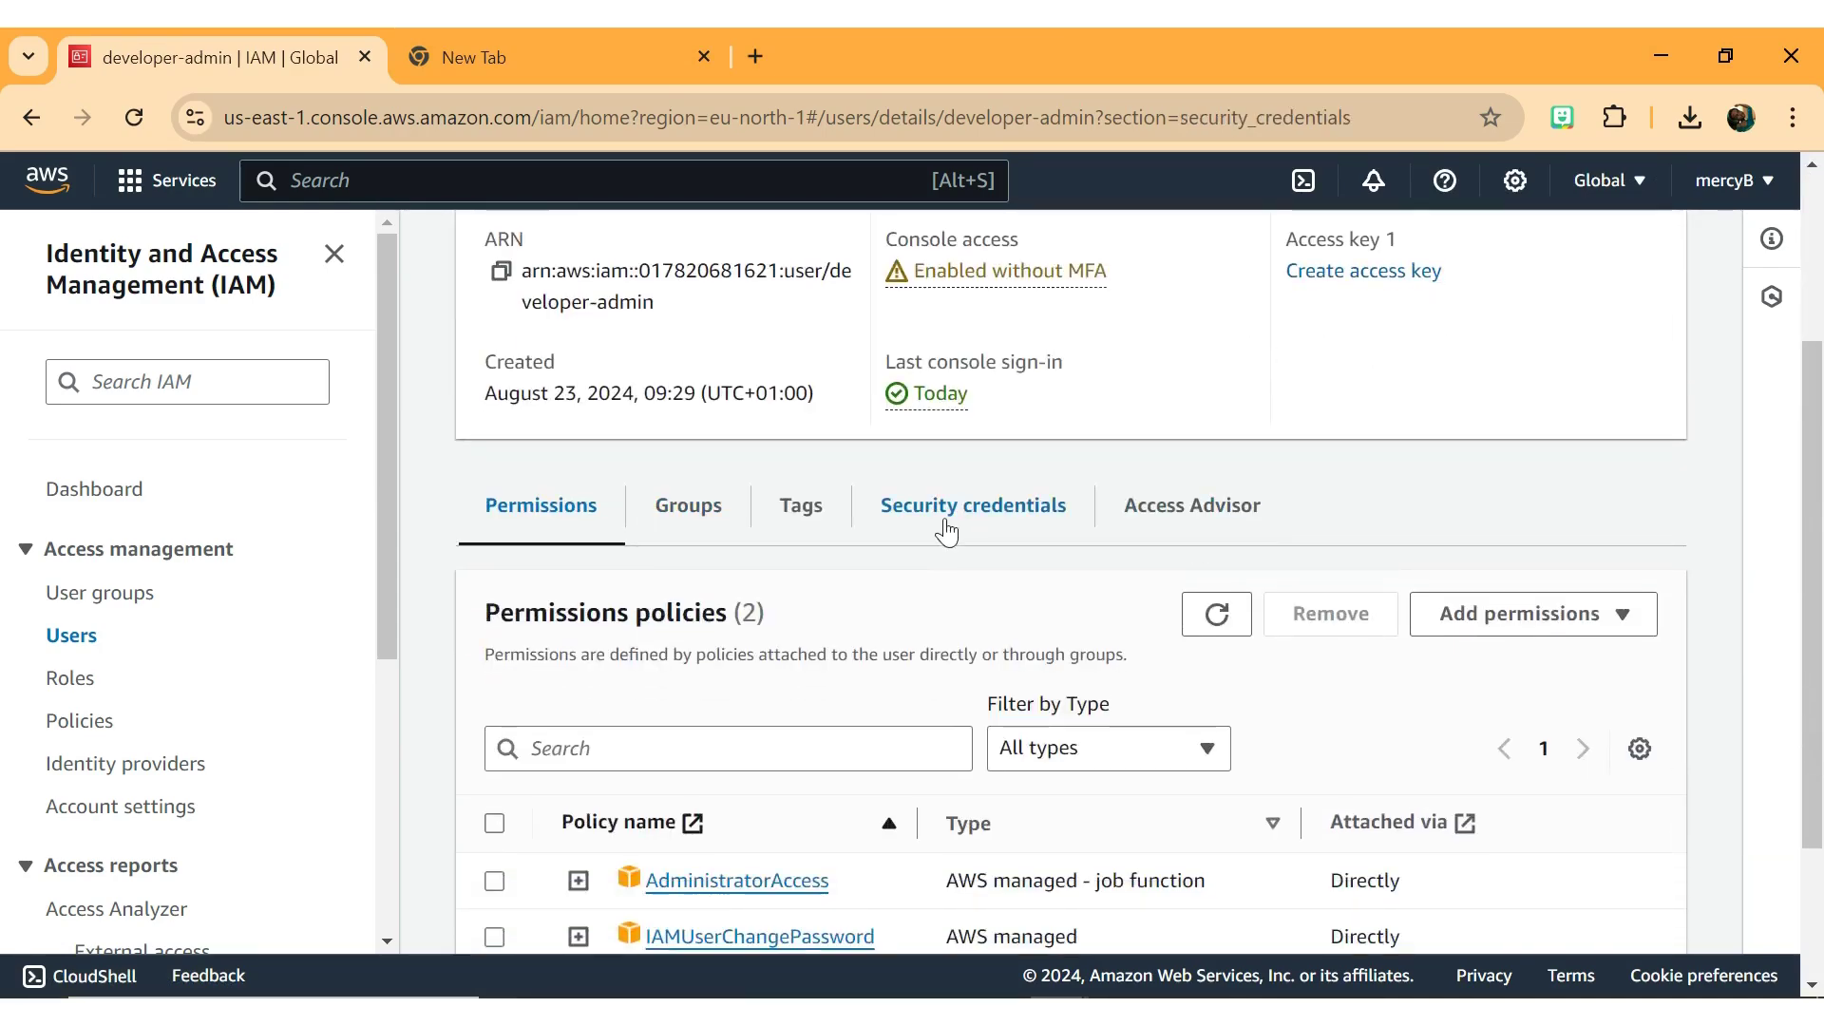
{"action": "scroll", "coordinate": [947, 527], "scroll_direction": "down", "scroll_amount": 10}
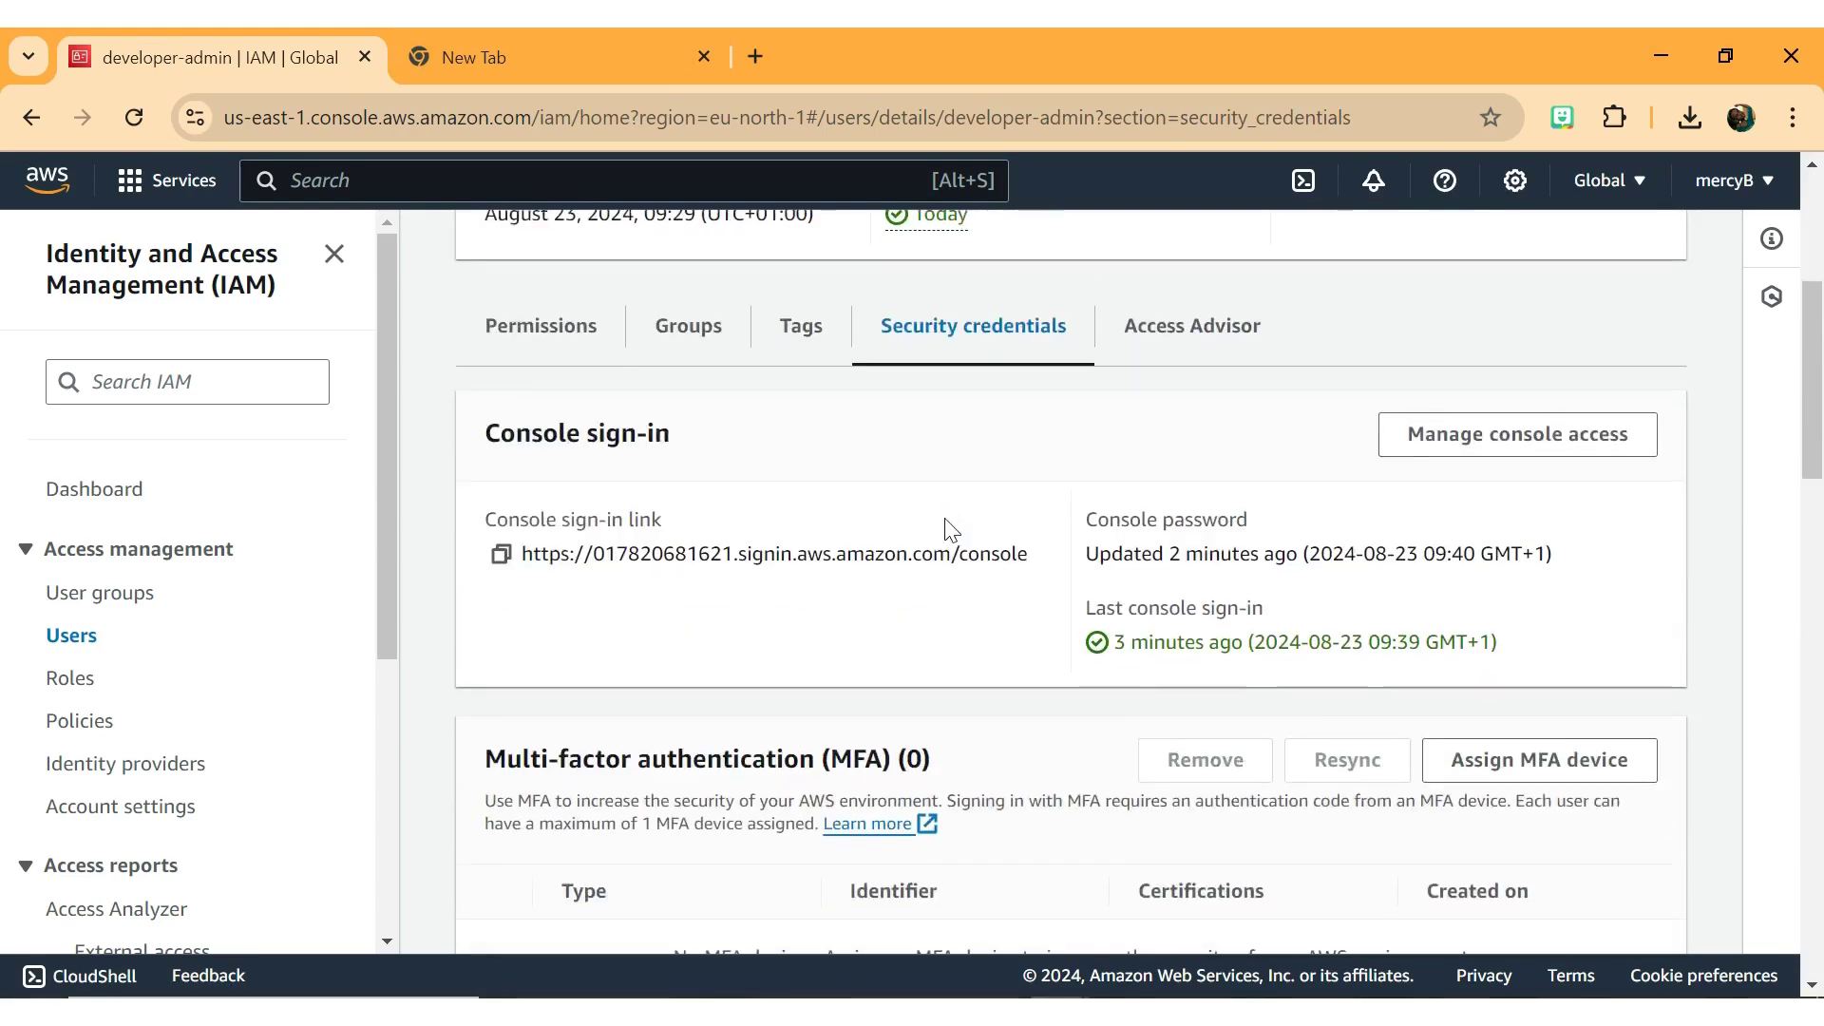
{"action": "scroll", "coordinate": [947, 519], "scroll_direction": "down", "scroll_amount": 1}
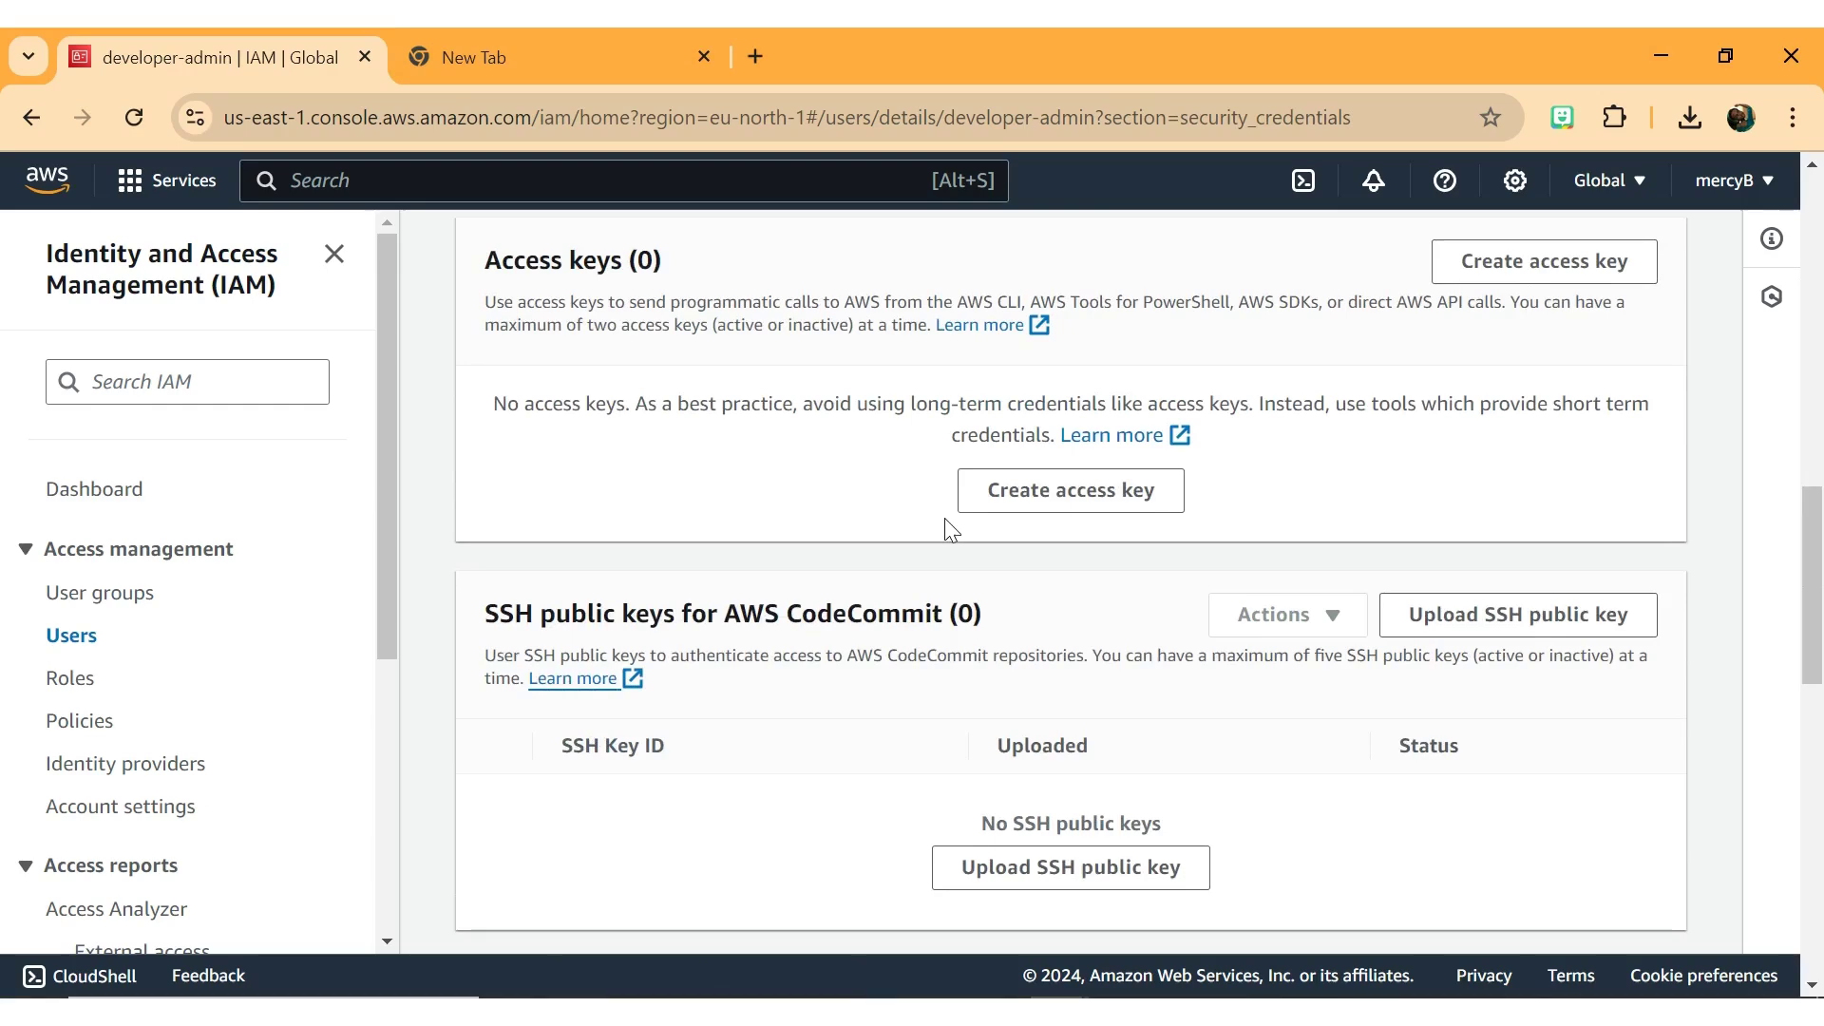
{"action": "left_click", "coordinate": [1076, 498]}
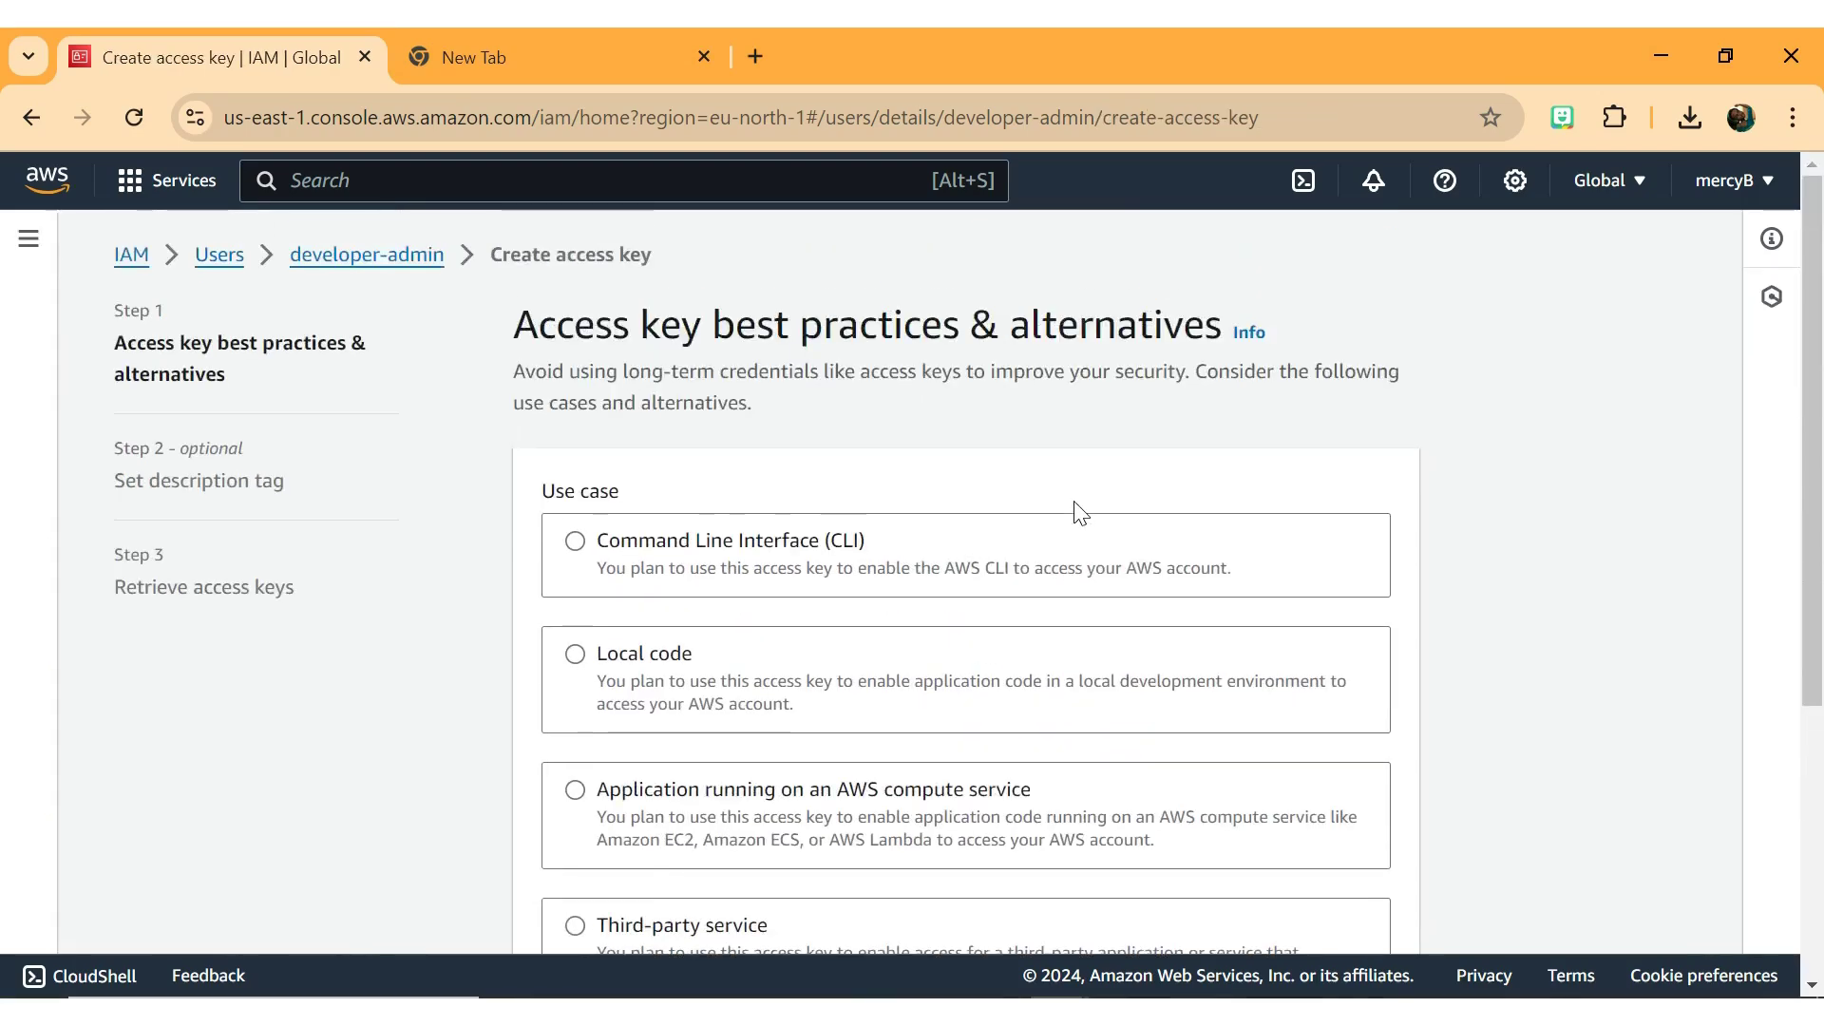
- Create the access key for the Command Line Interface (CLI) use case, acknowledging the recommendation and leaving the description tag empty
{"action": "scroll", "coordinate": [1080, 513], "scroll_direction": "down", "scroll_amount": 1}
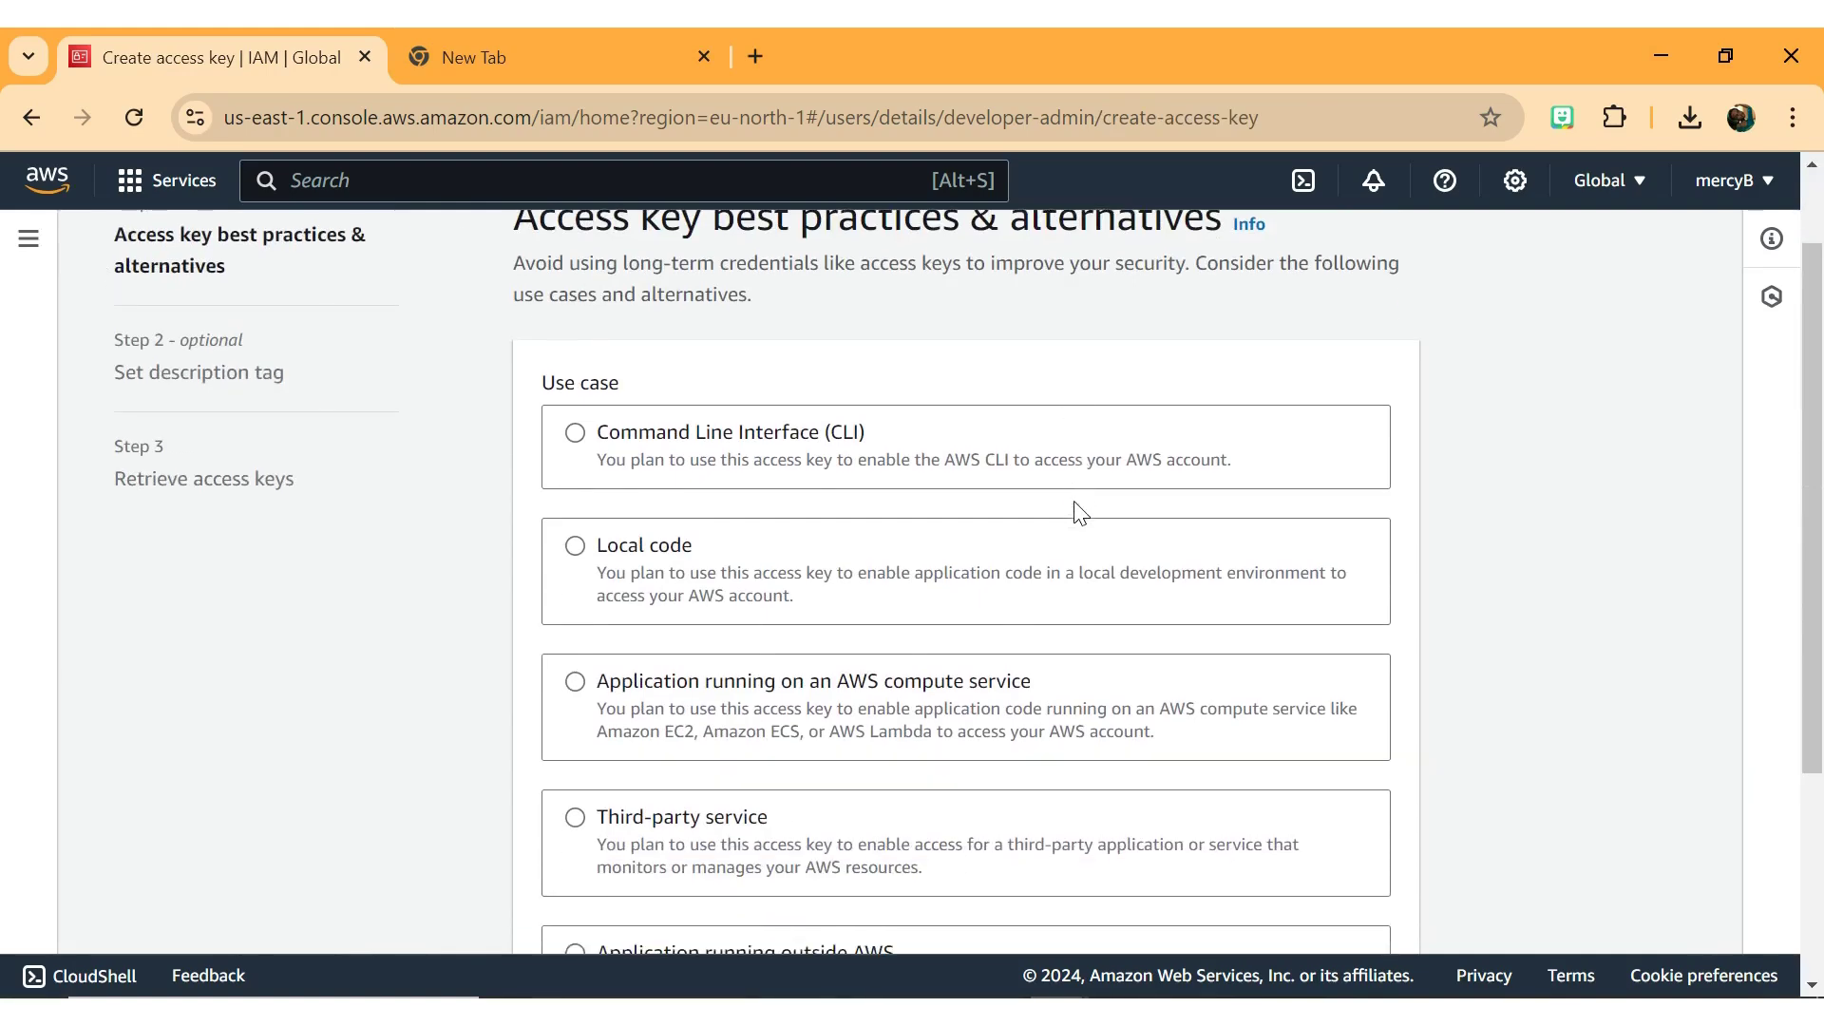
{"action": "scroll", "coordinate": [1080, 513], "scroll_direction": "down", "scroll_amount": 2}
{"action": "scroll", "coordinate": [1081, 513], "scroll_direction": "up", "scroll_amount": 3}
{"action": "scroll", "coordinate": [1080, 514], "scroll_direction": "down", "scroll_amount": 1}
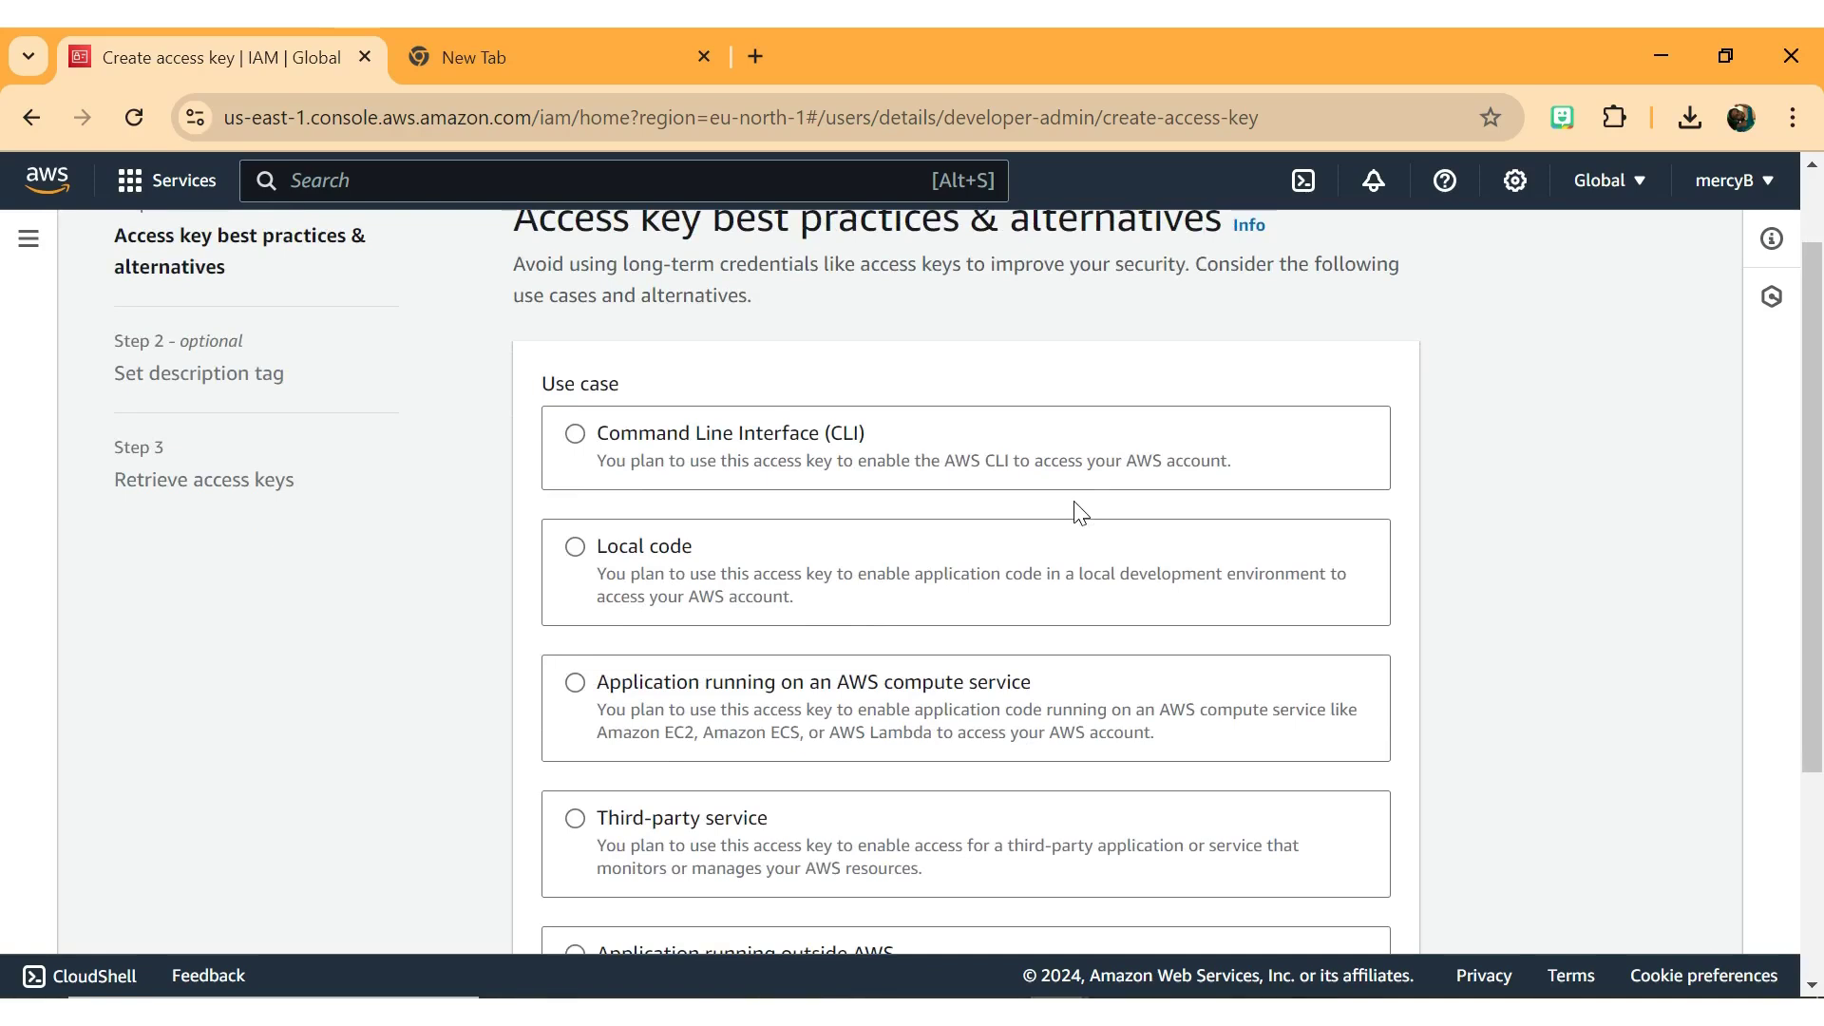
{"action": "scroll", "coordinate": [1081, 513], "scroll_direction": "down", "scroll_amount": 3}
{"action": "scroll", "coordinate": [1080, 513], "scroll_direction": "up", "scroll_amount": 2}
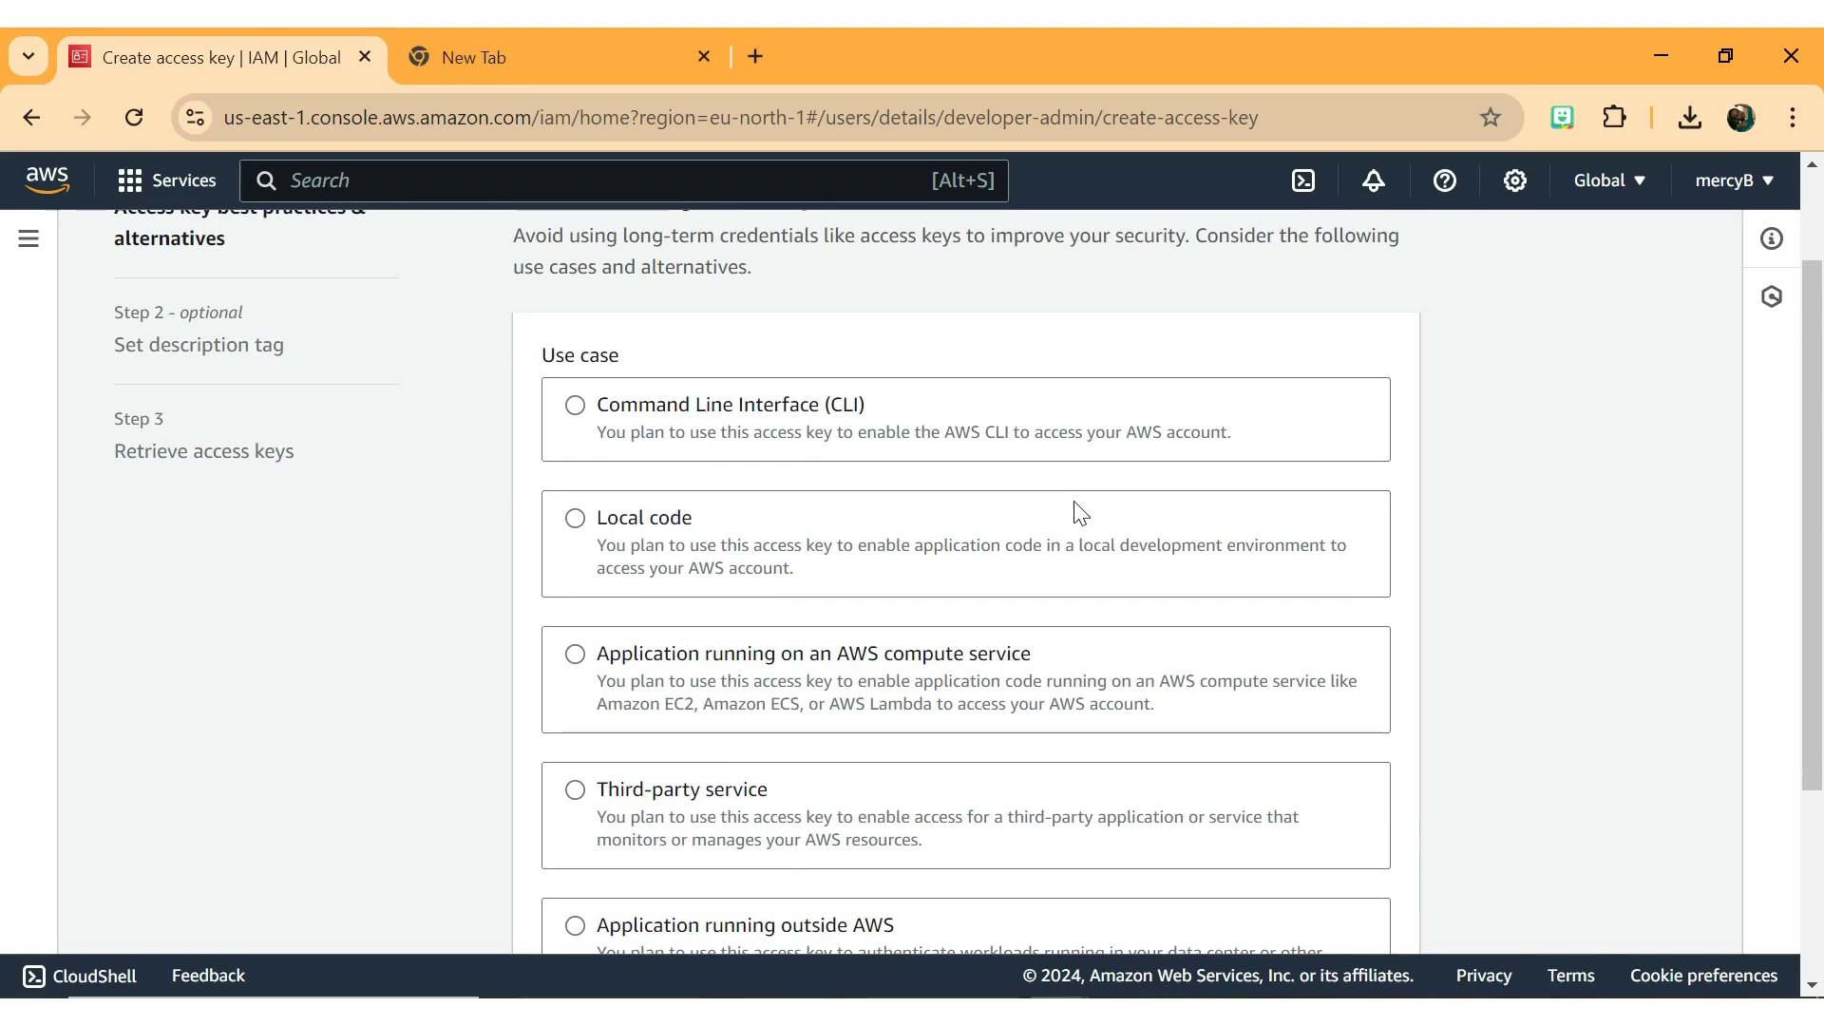
{"action": "left_click", "coordinate": [577, 406]}
{"action": "scroll", "coordinate": [984, 810], "scroll_direction": "down", "scroll_amount": 6}
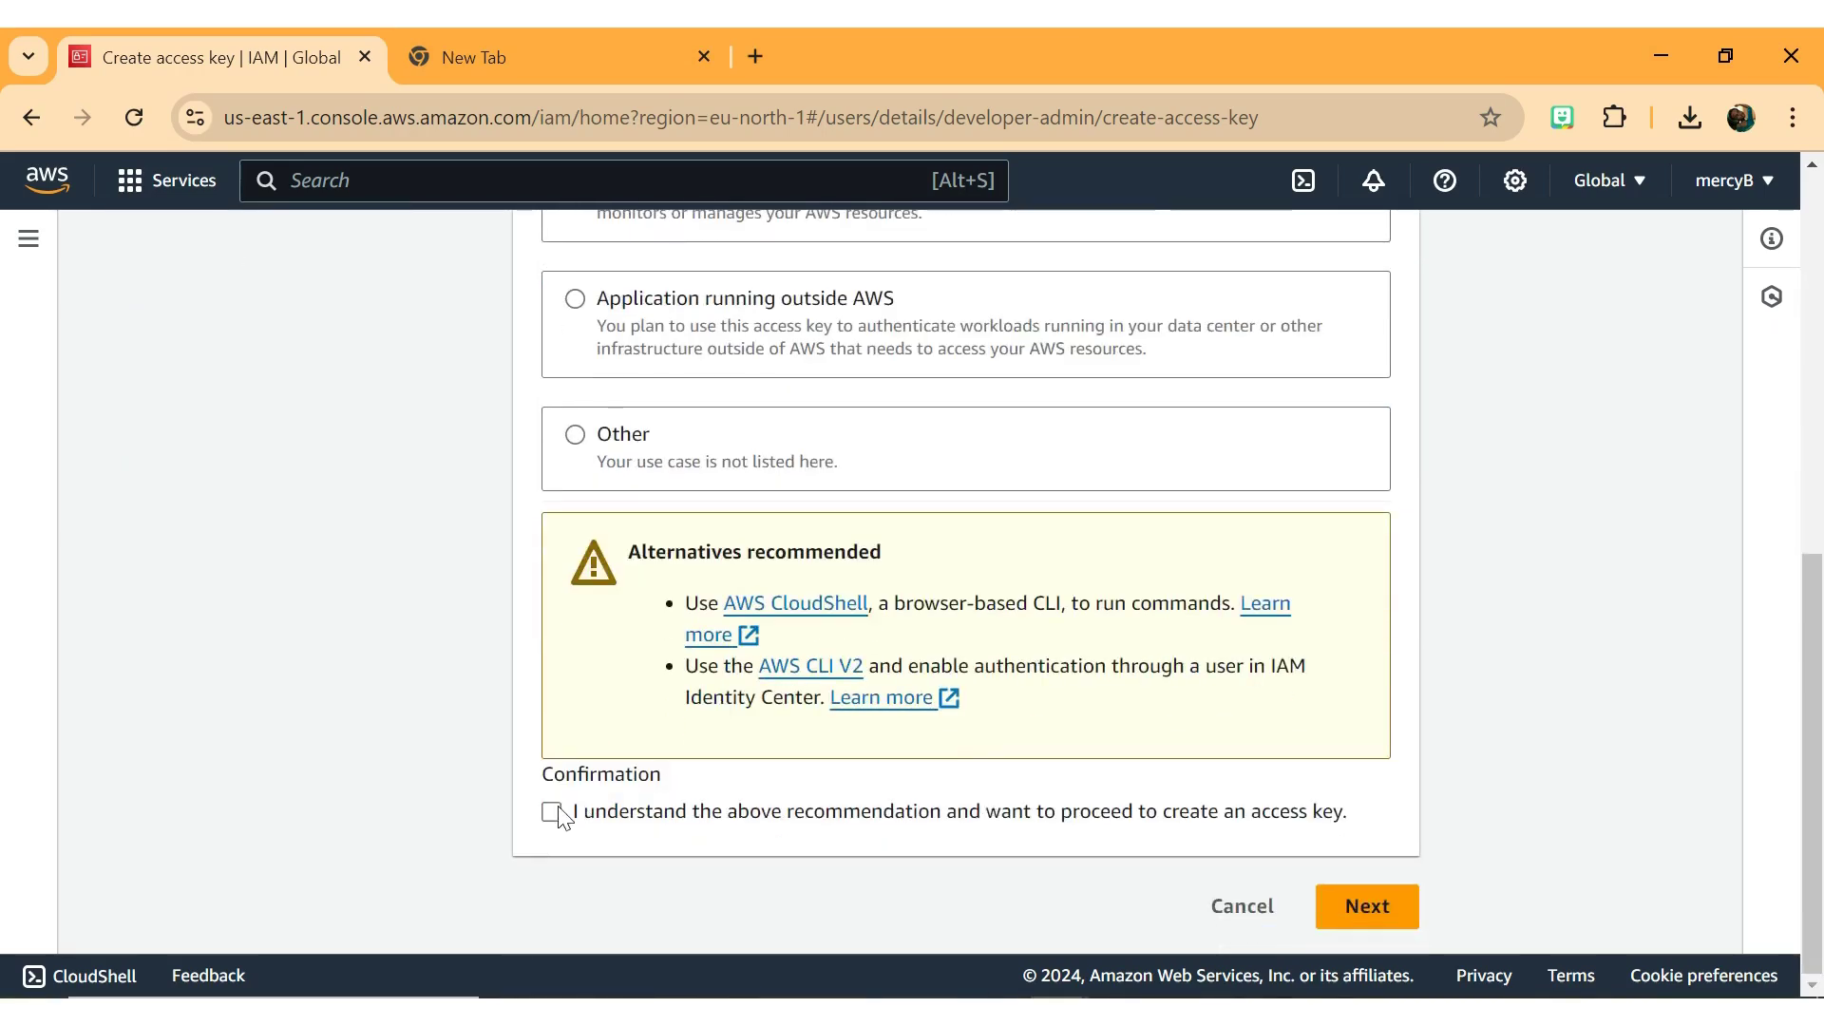
{"action": "left_click", "coordinate": [552, 812]}
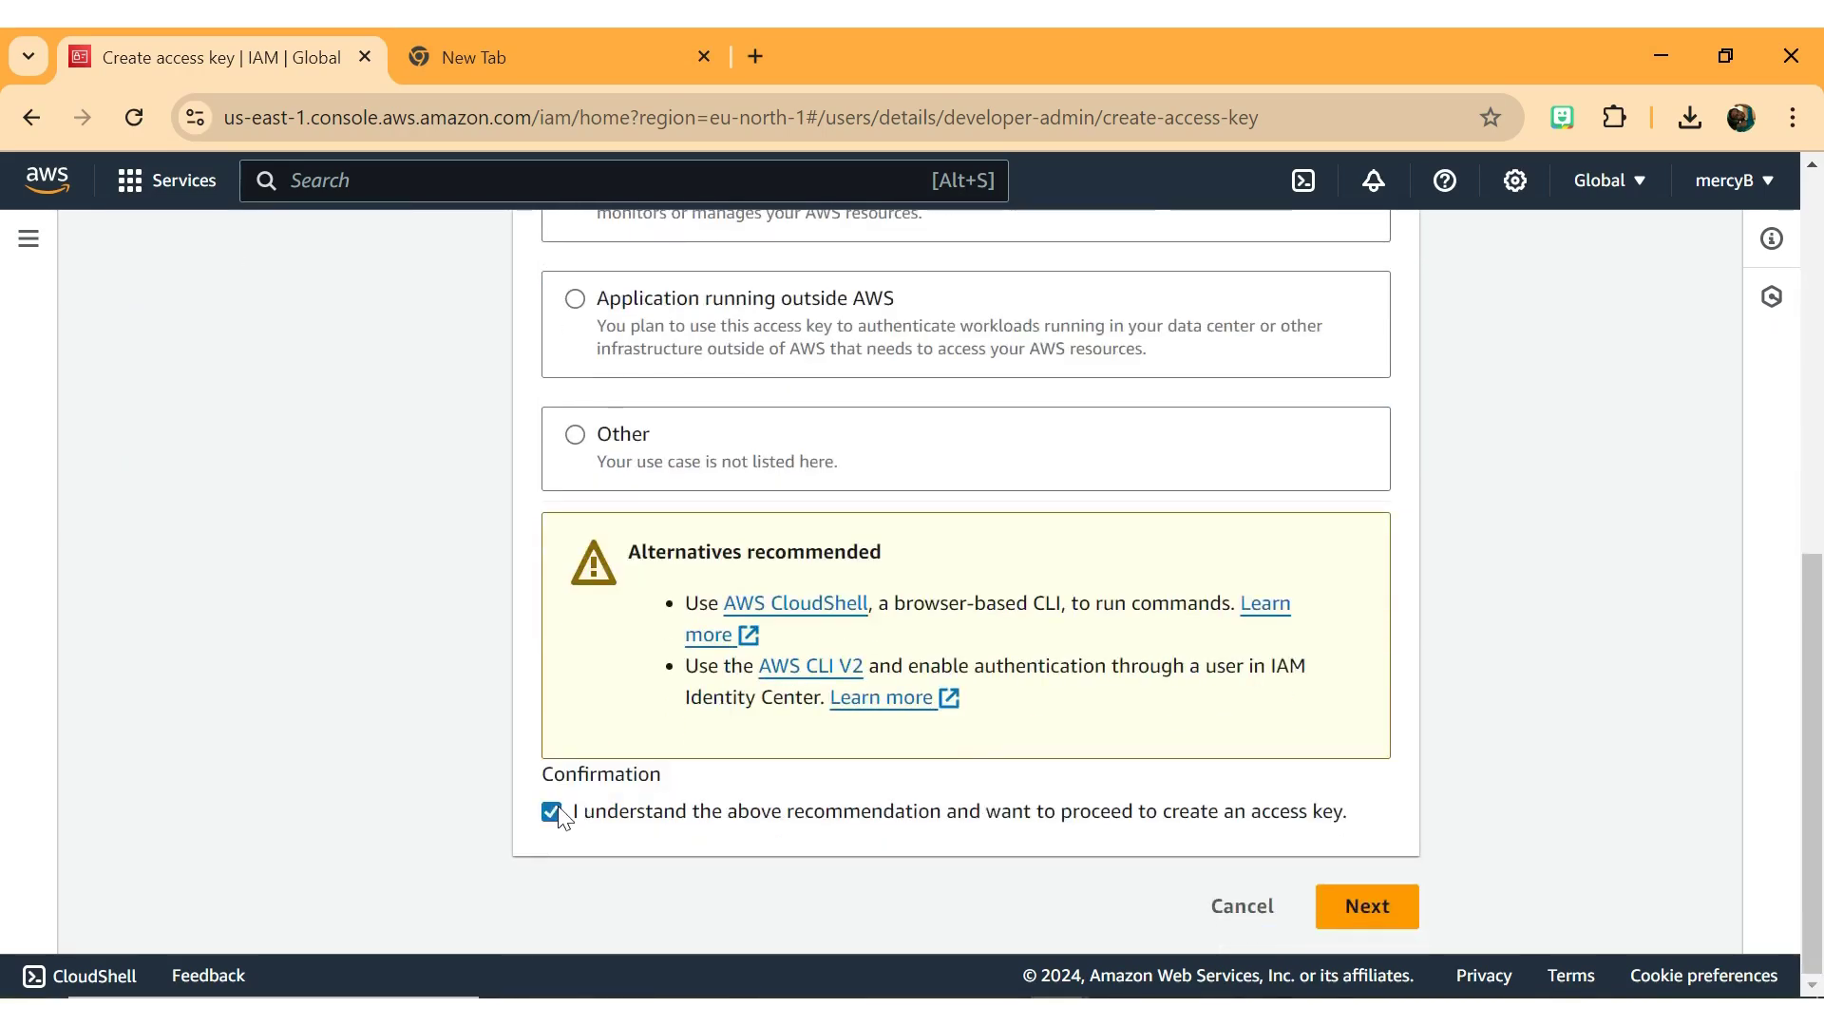
{"action": "left_click", "coordinate": [1342, 912]}
{"action": "left_click", "coordinate": [601, 582]}
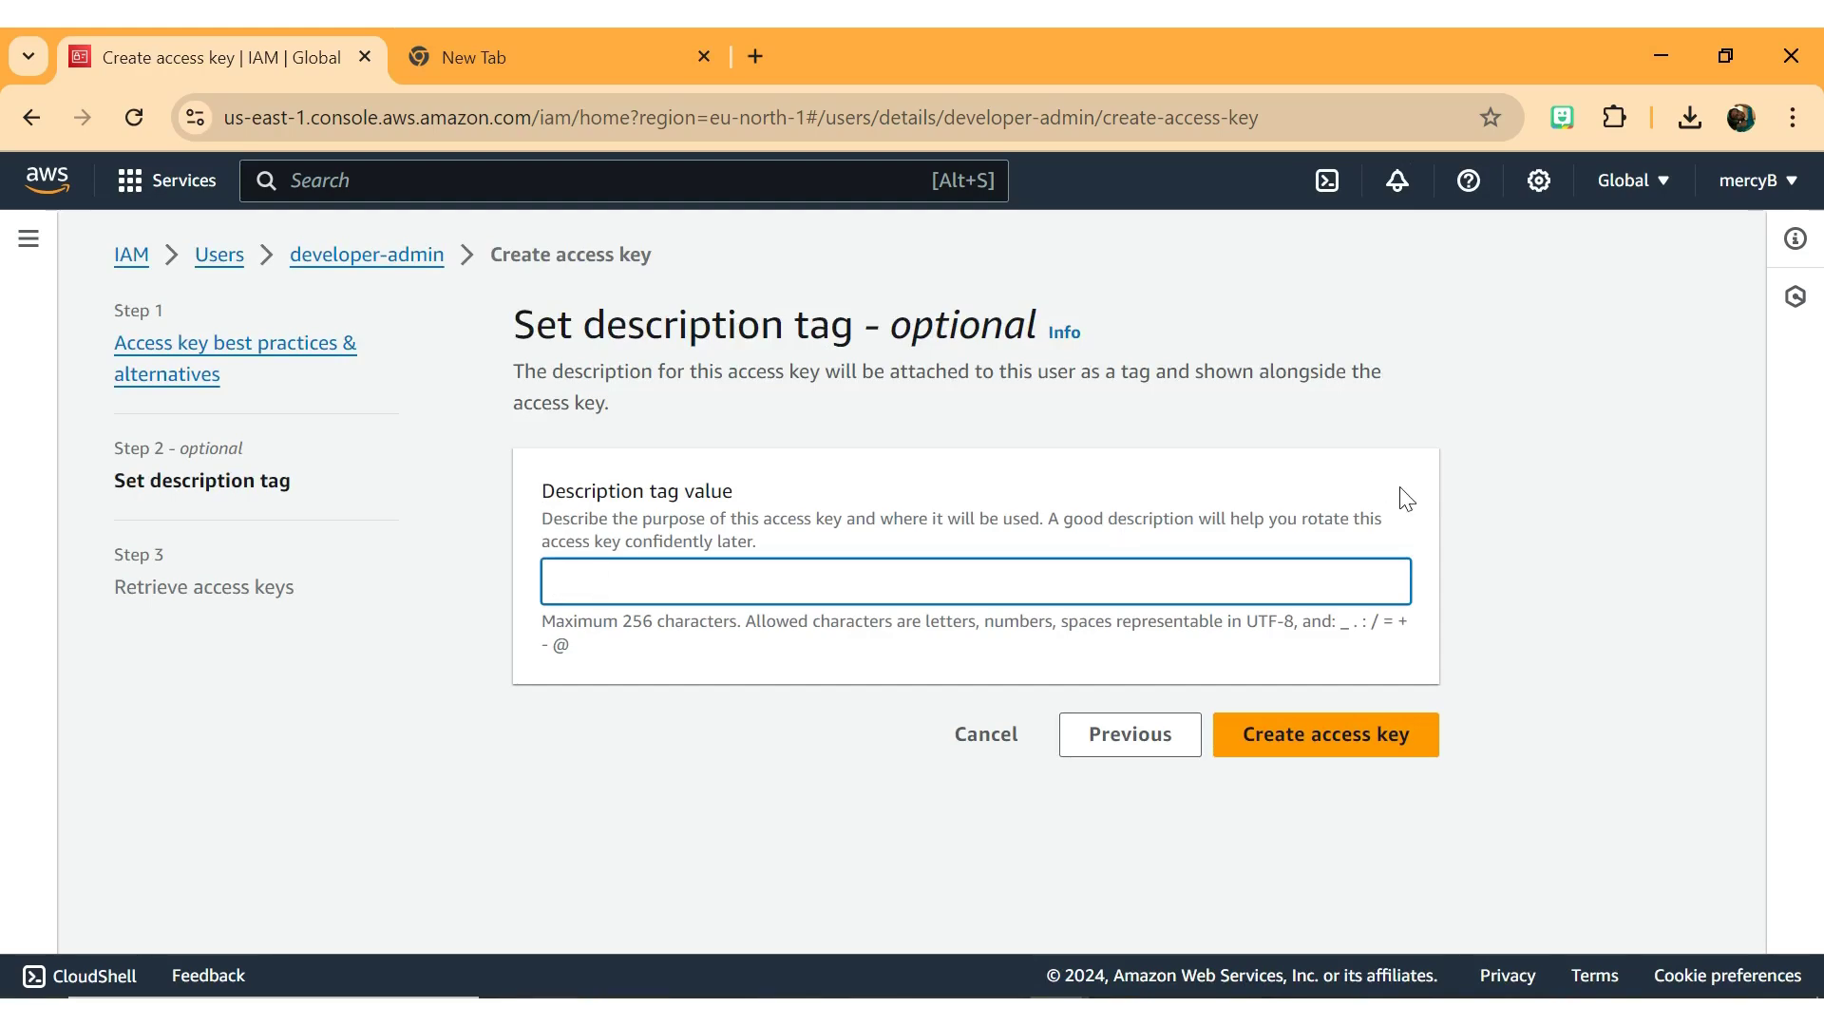
{"action": "left_click", "coordinate": [1369, 741]}
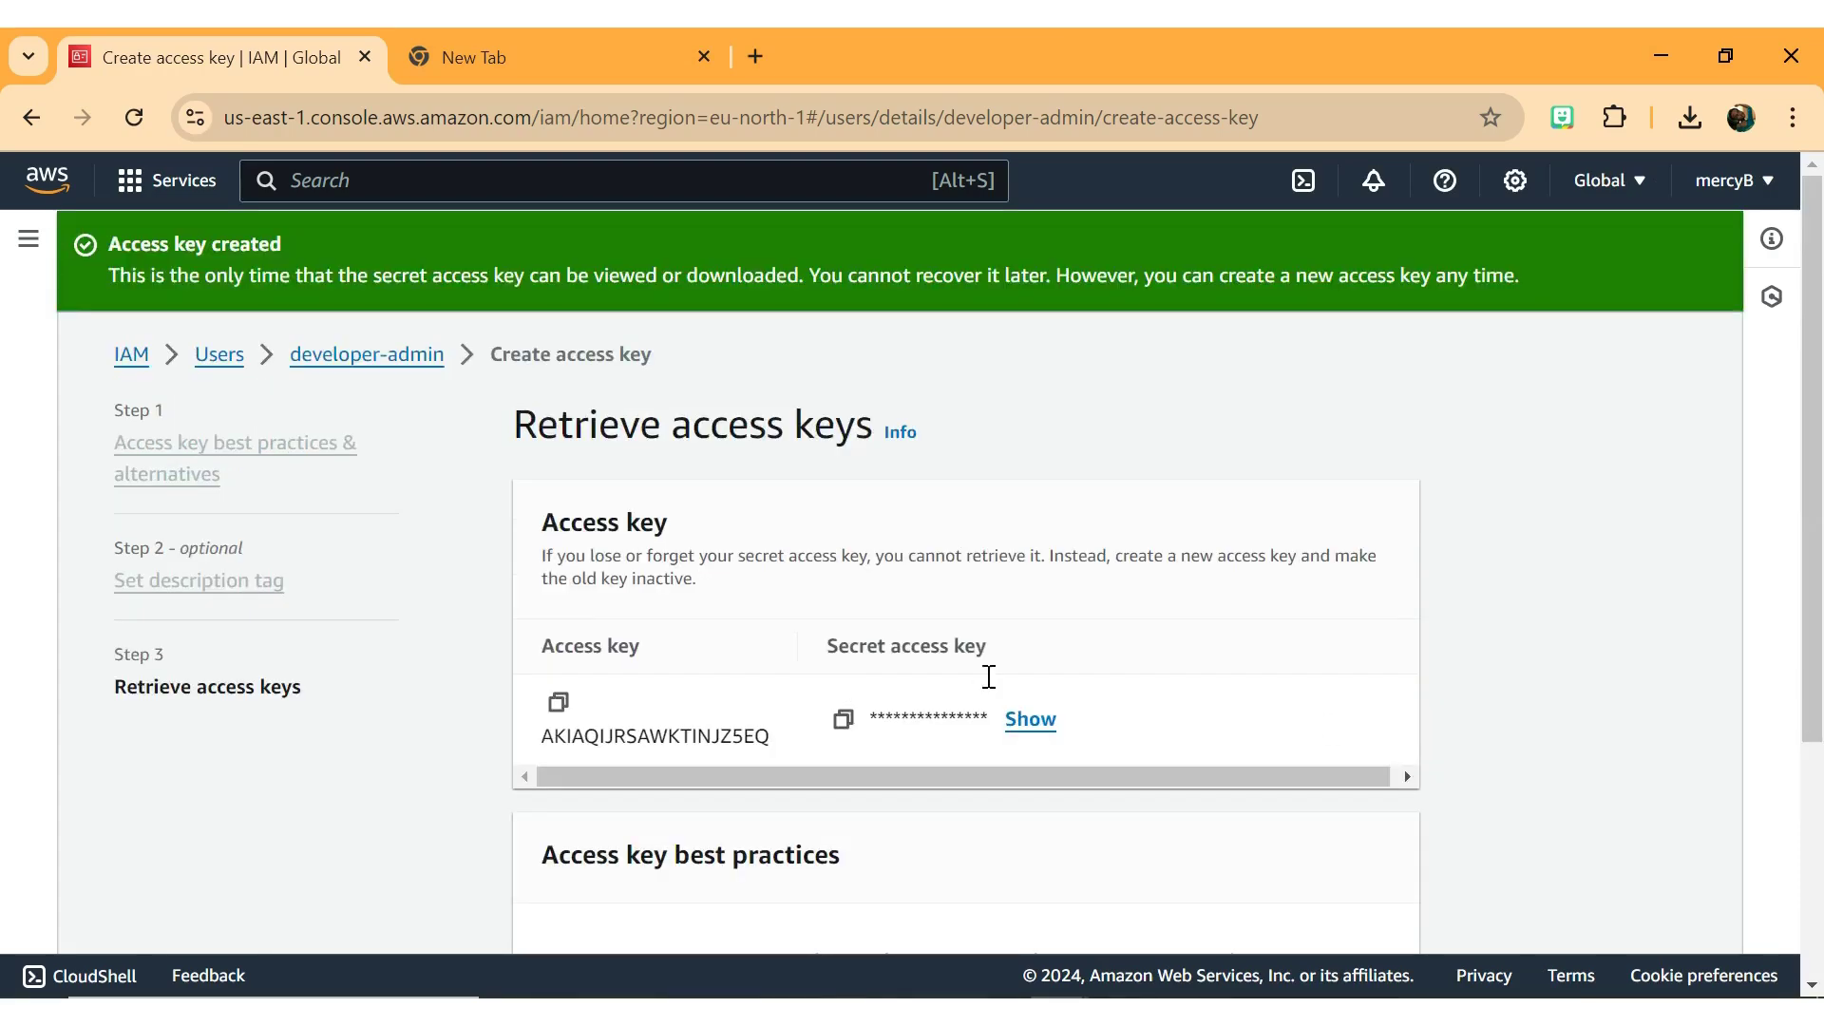
- Download the new access key as a .csv file and finish, returning to the details of developer-admin
{"action": "scroll", "coordinate": [879, 719], "scroll_direction": "down", "scroll_amount": 3}
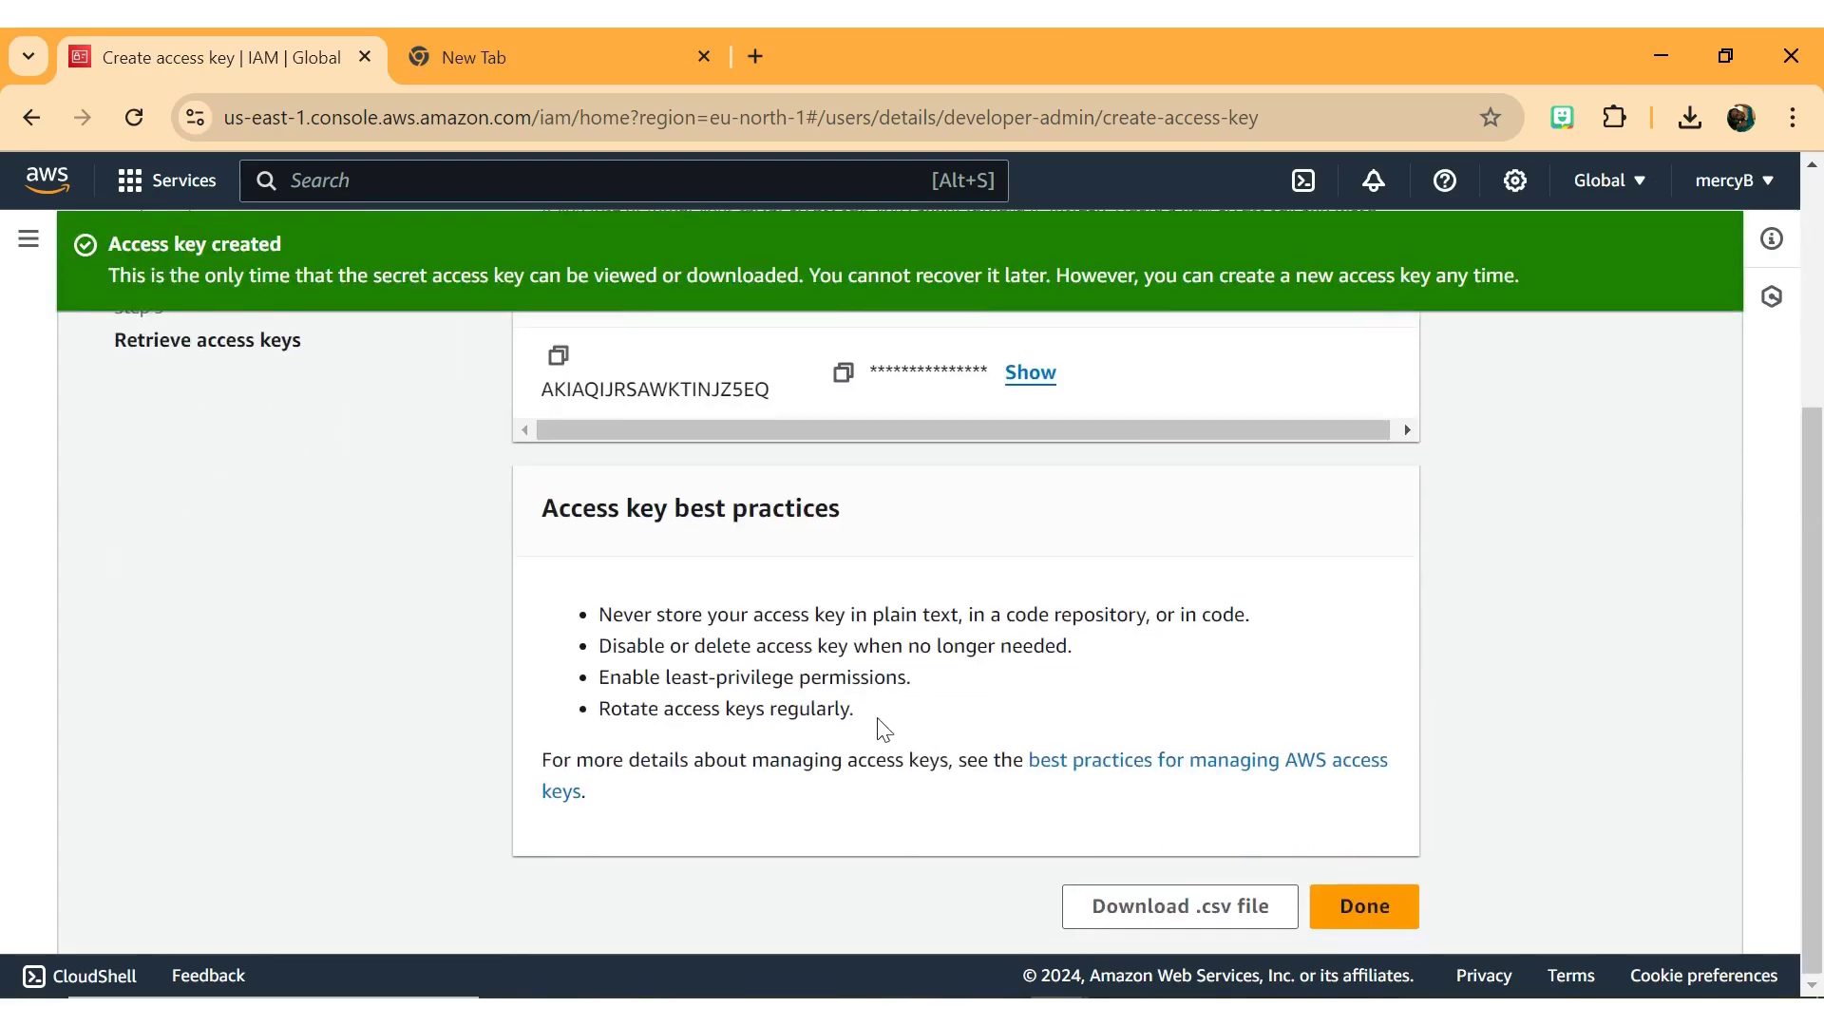
{"action": "left_click", "coordinate": [1099, 918]}
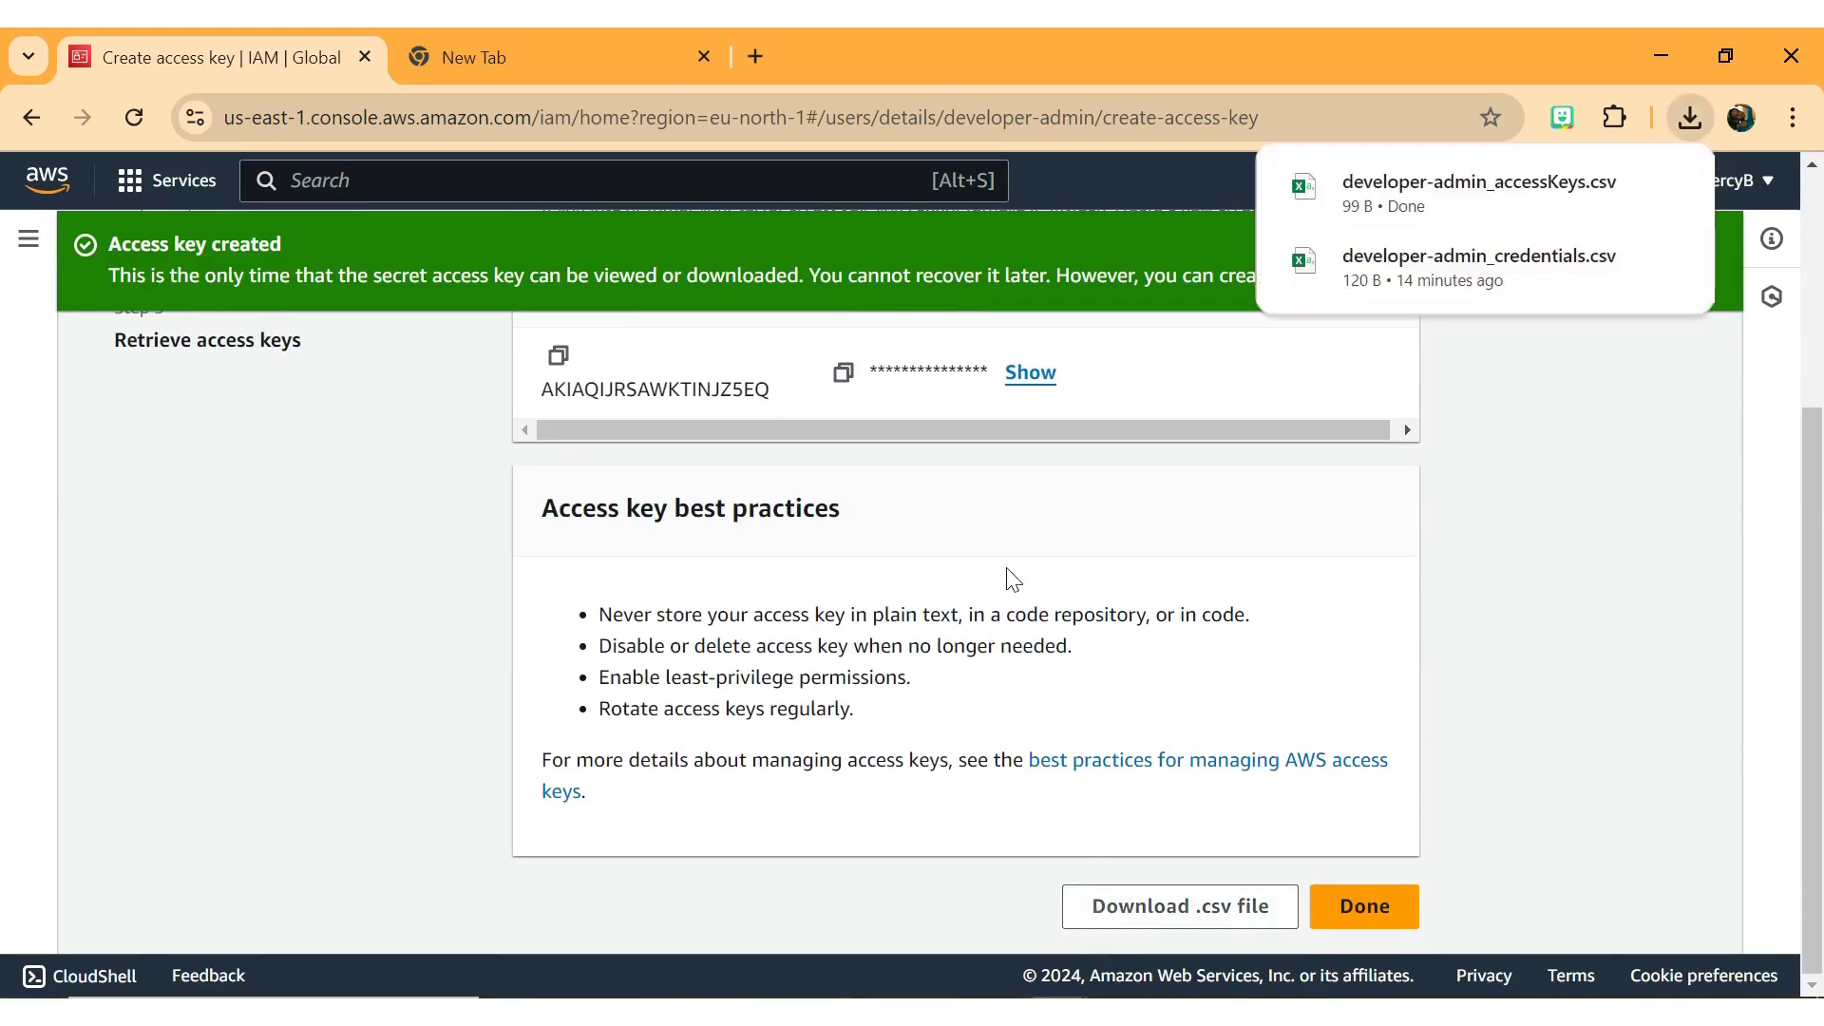
{"action": "scroll", "coordinate": [1010, 578], "scroll_direction": "up", "scroll_amount": 3}
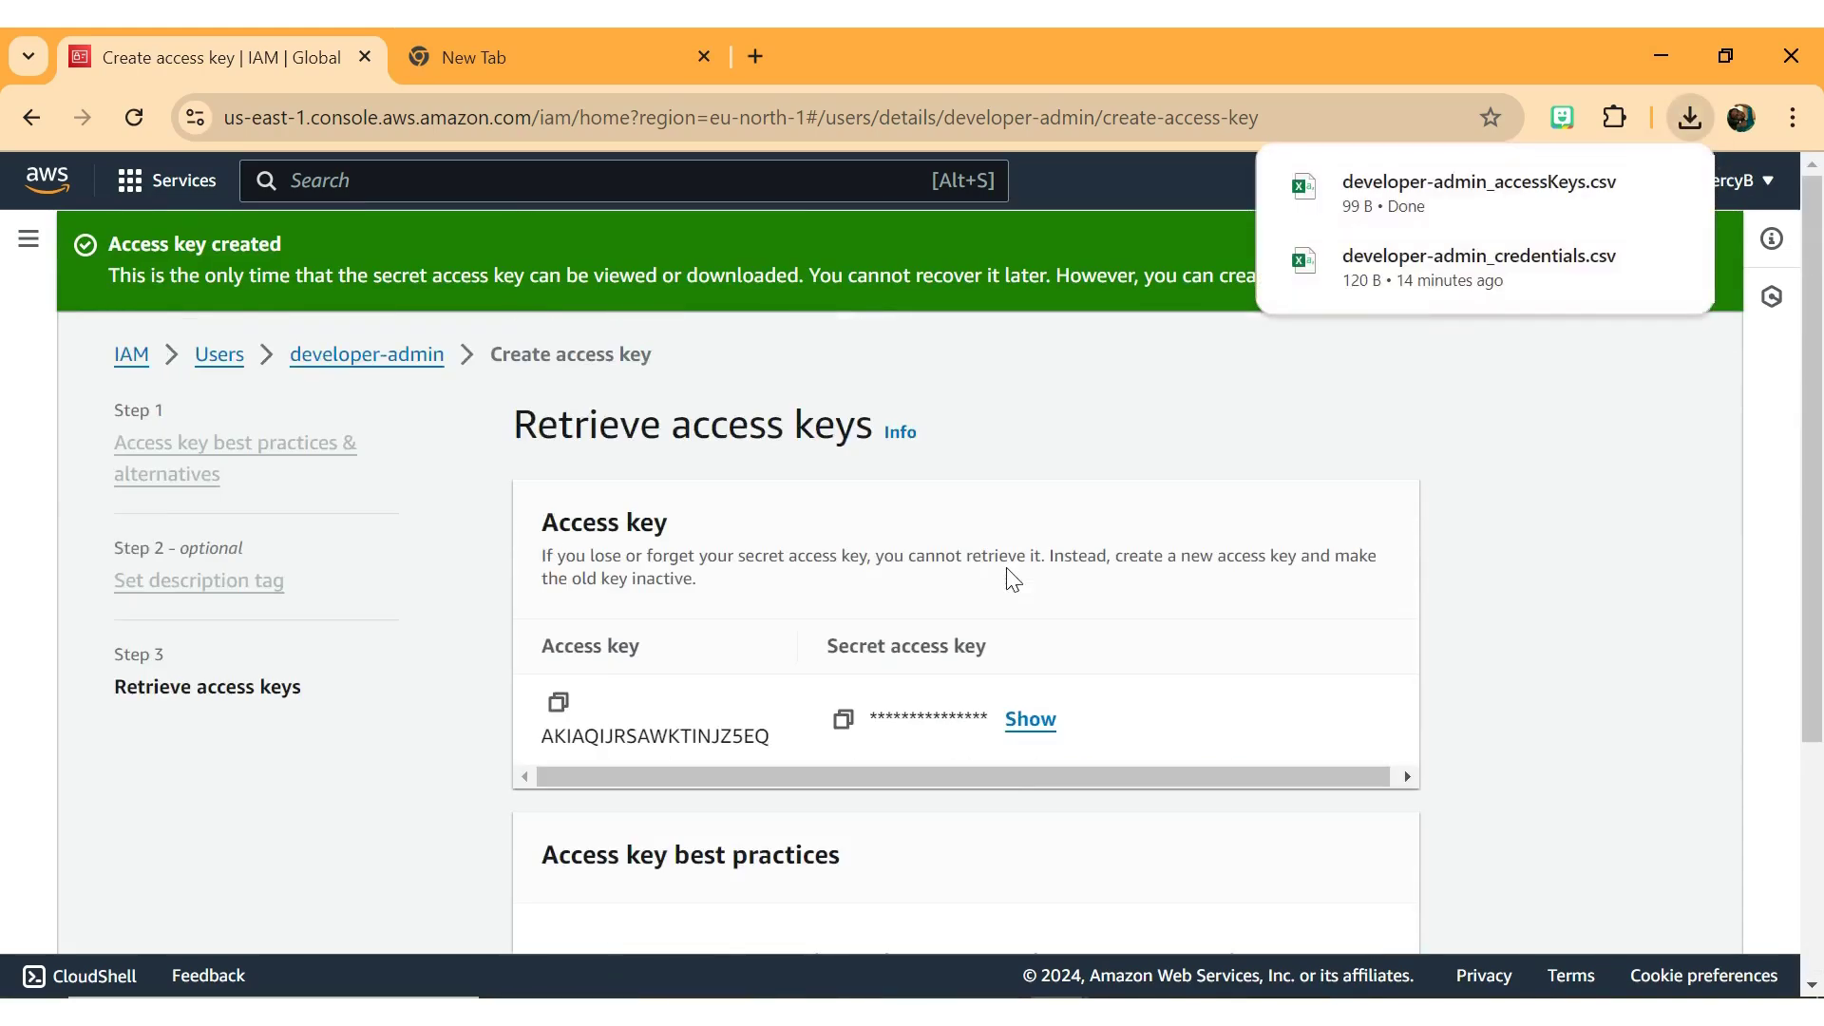
{"action": "scroll", "coordinate": [1010, 578], "scroll_direction": "down", "scroll_amount": 3}
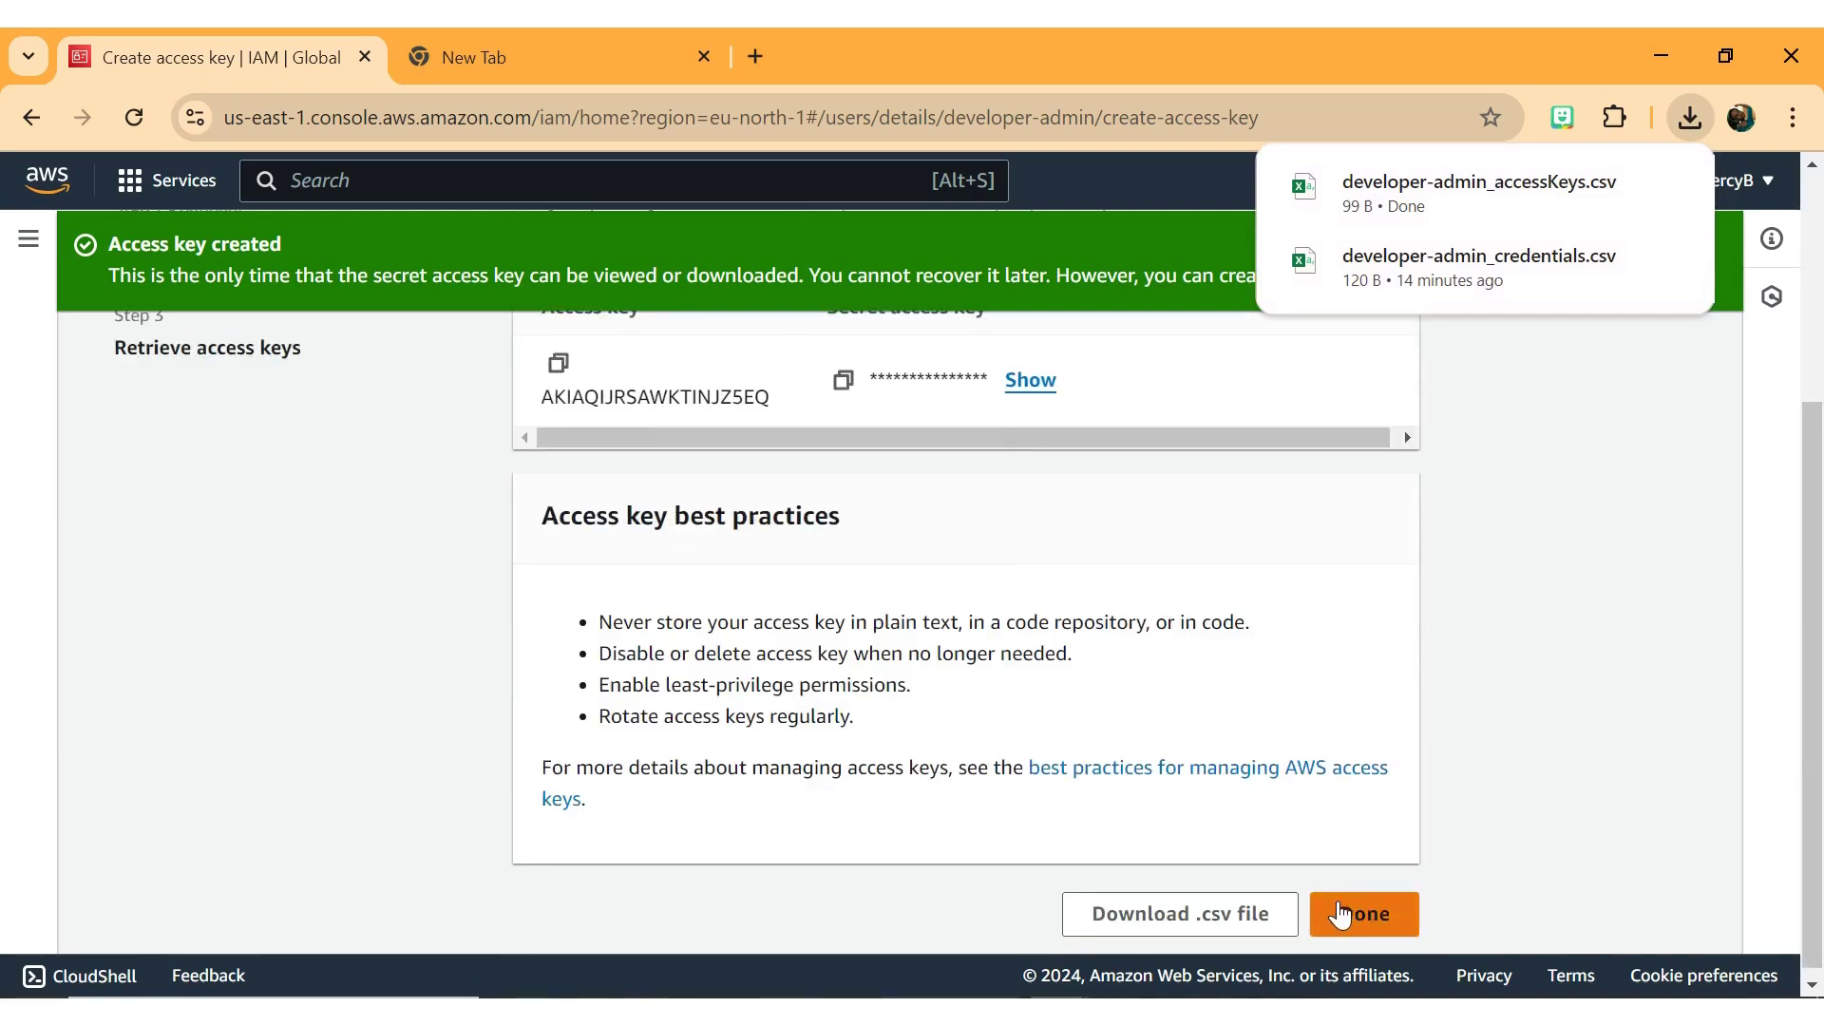
{"action": "left_click", "coordinate": [1340, 914]}
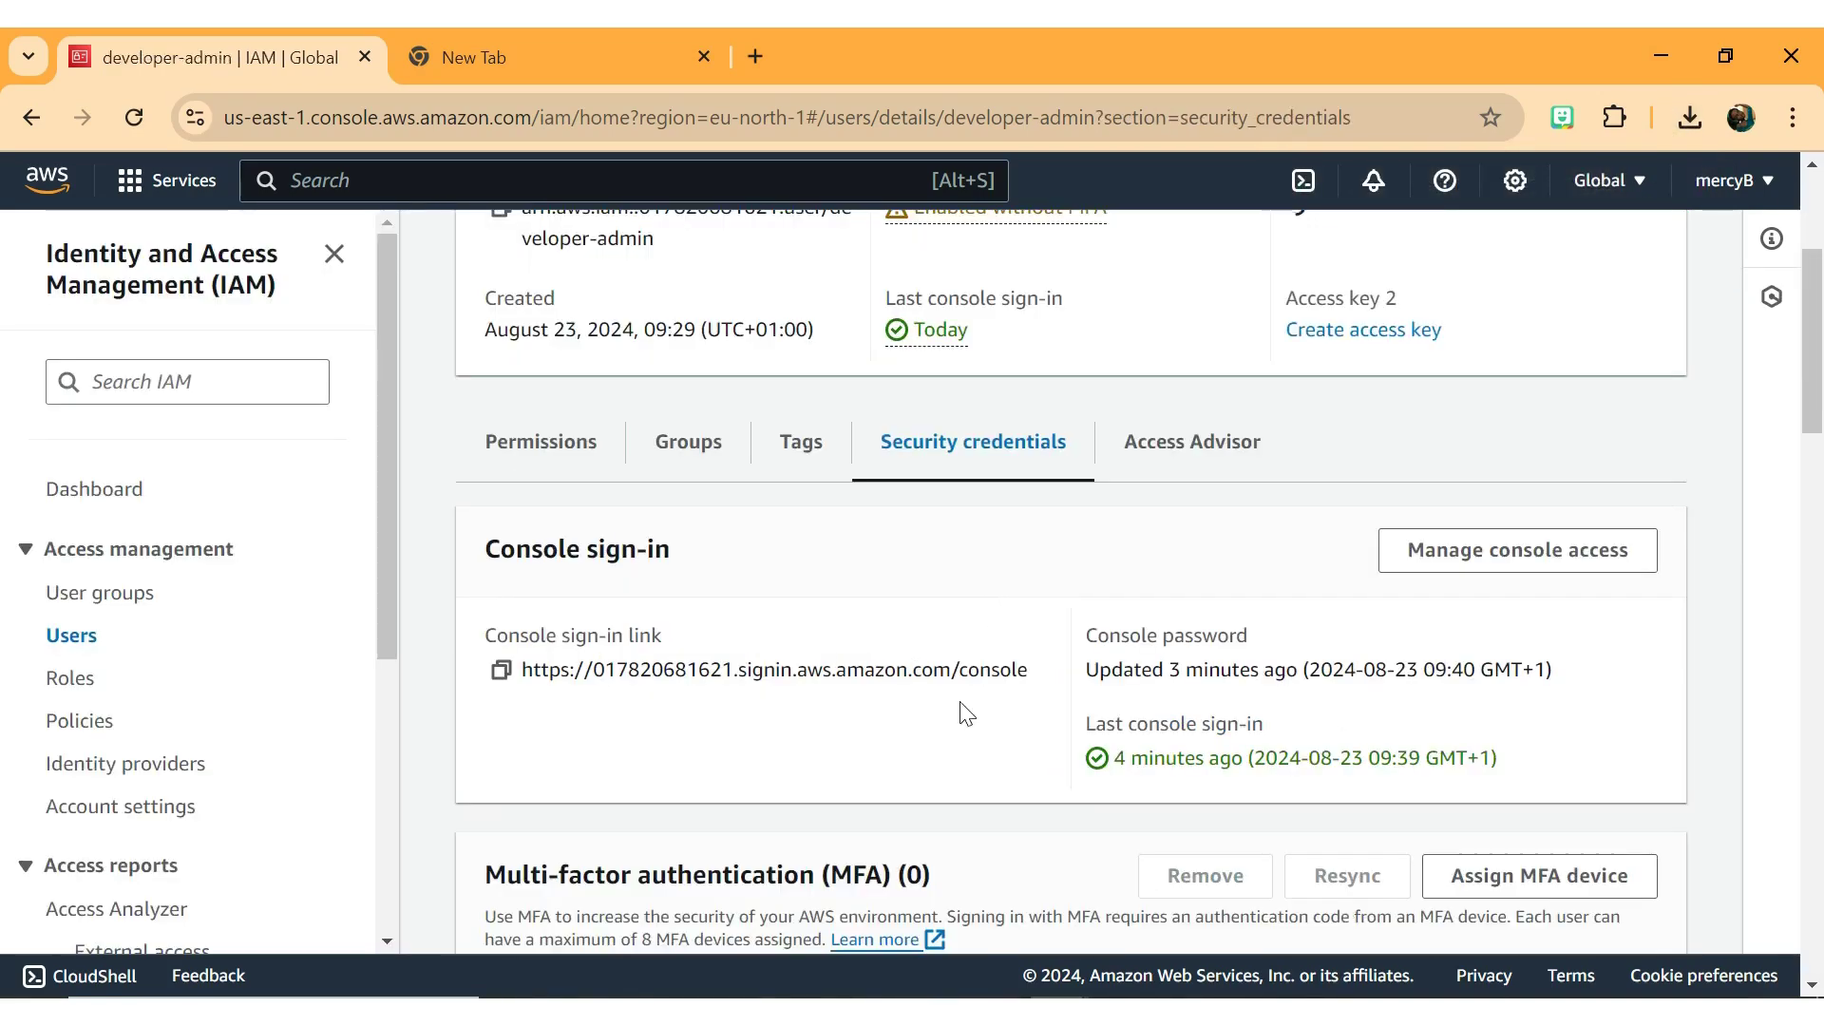
{"action": "scroll", "coordinate": [966, 712], "scroll_direction": "up", "scroll_amount": 3}
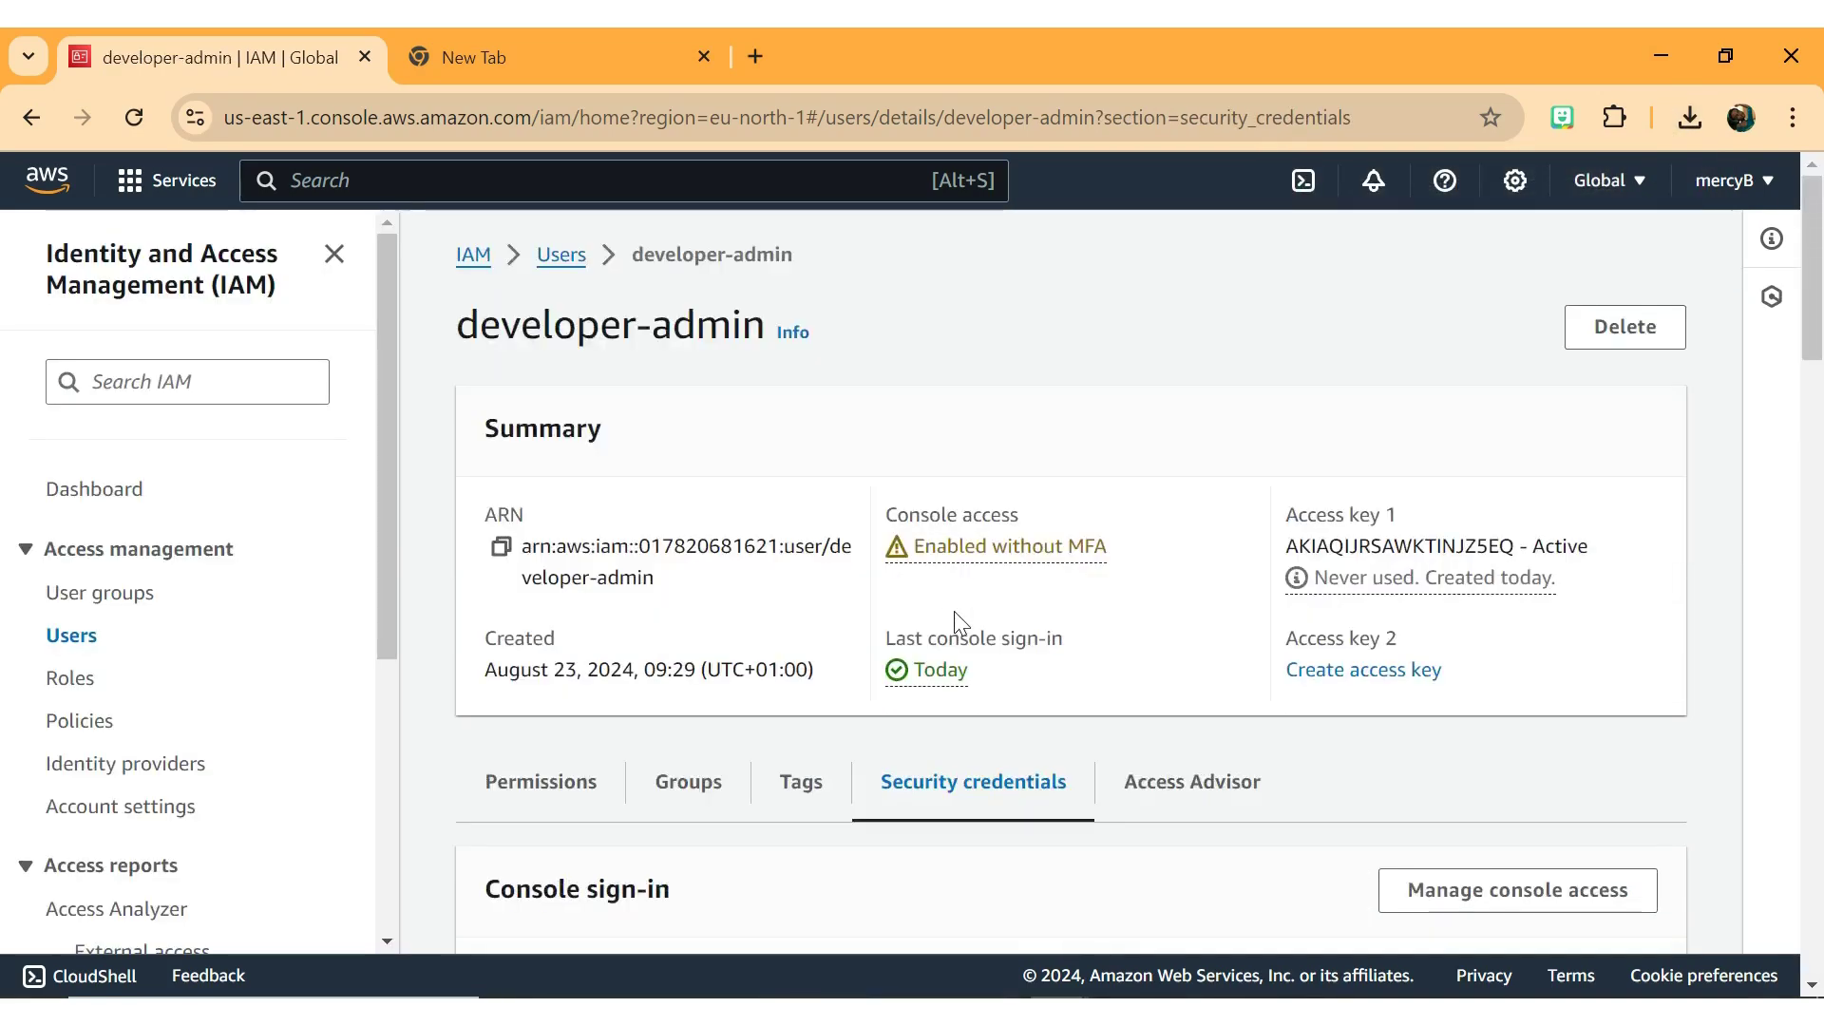
- Start a new IAM user named developer-admin2 without console access and proceed to its permissions
{"action": "left_click", "coordinate": [72, 636]}
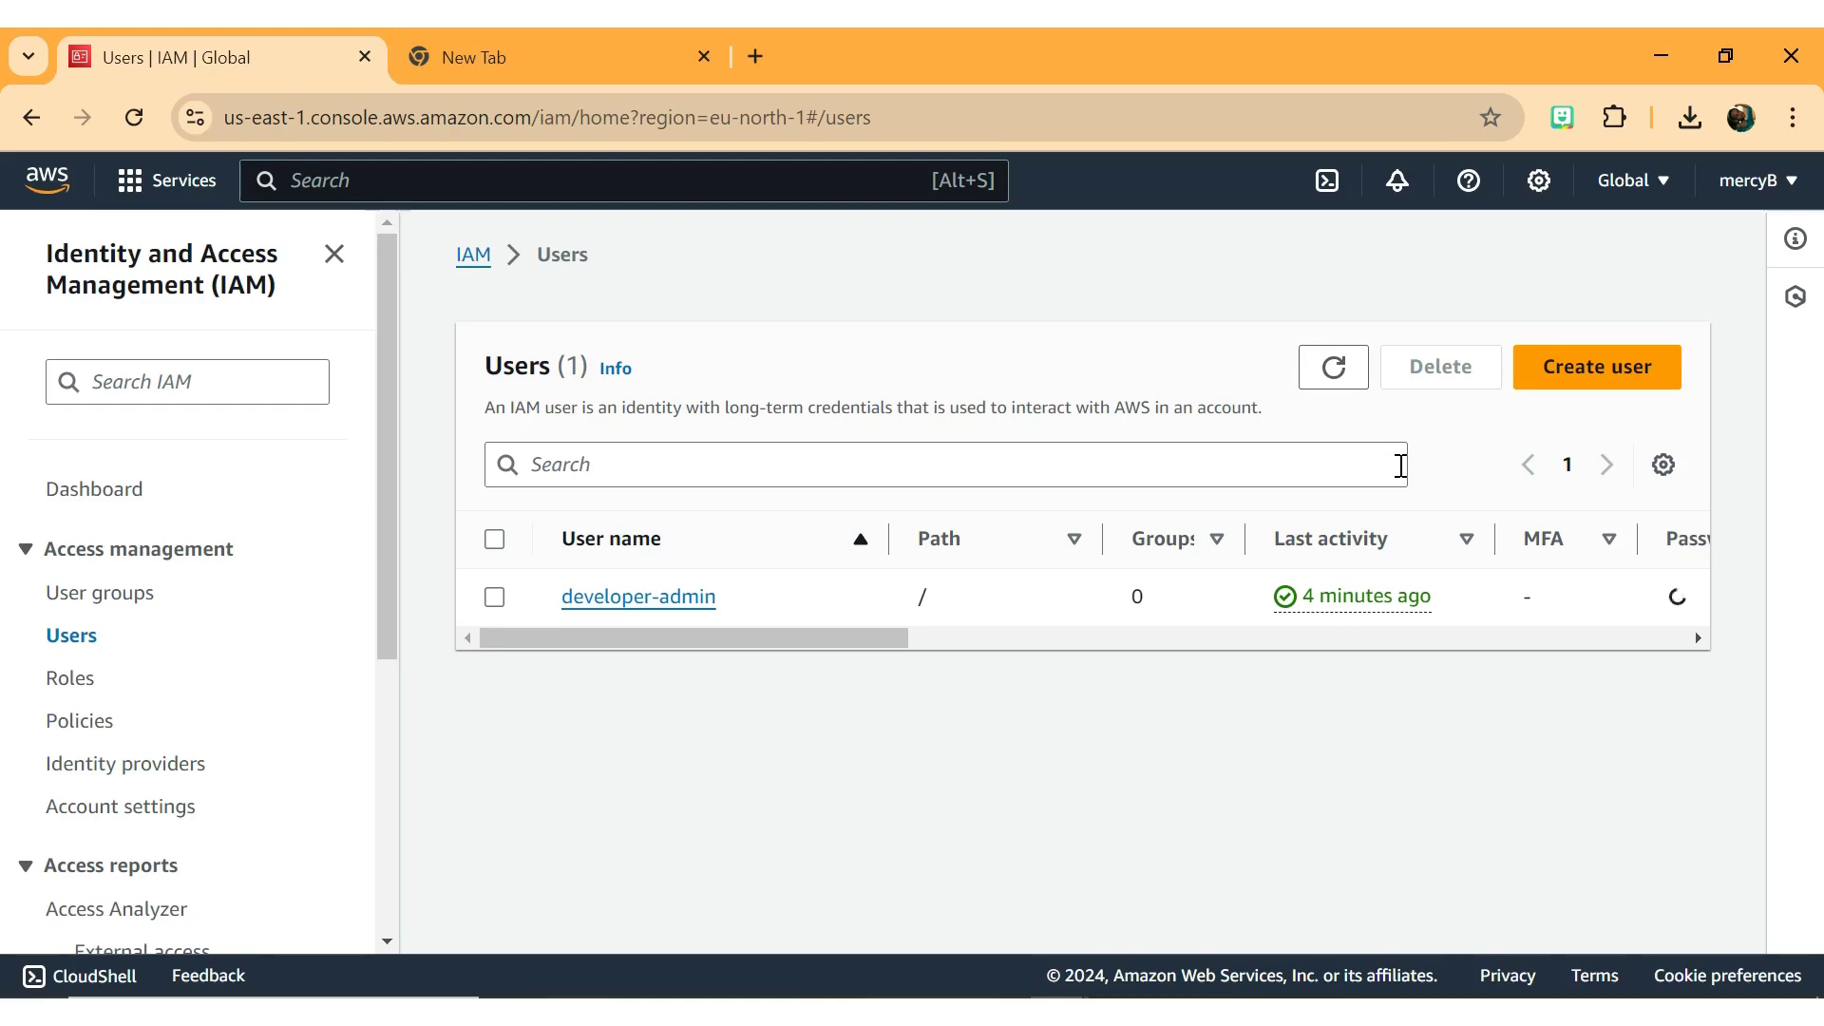
{"action": "left_click", "coordinate": [1618, 378]}
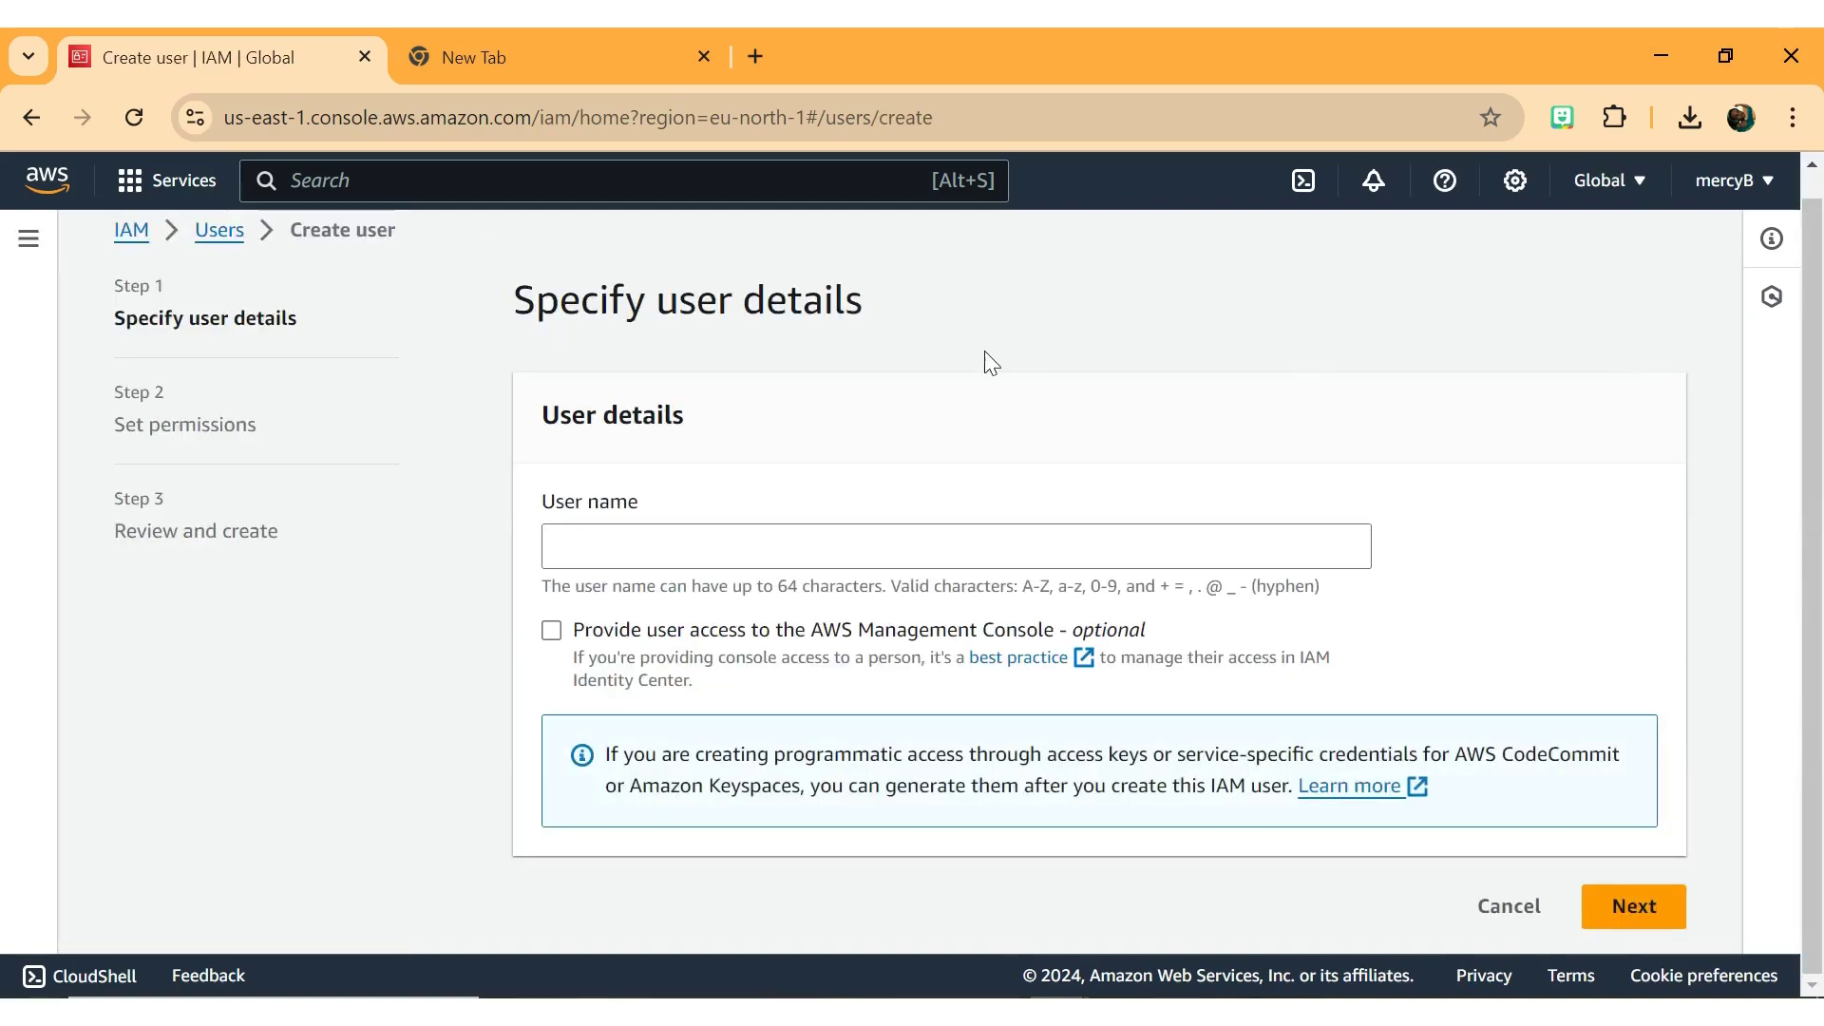
{"action": "left_click", "coordinate": [702, 542]}
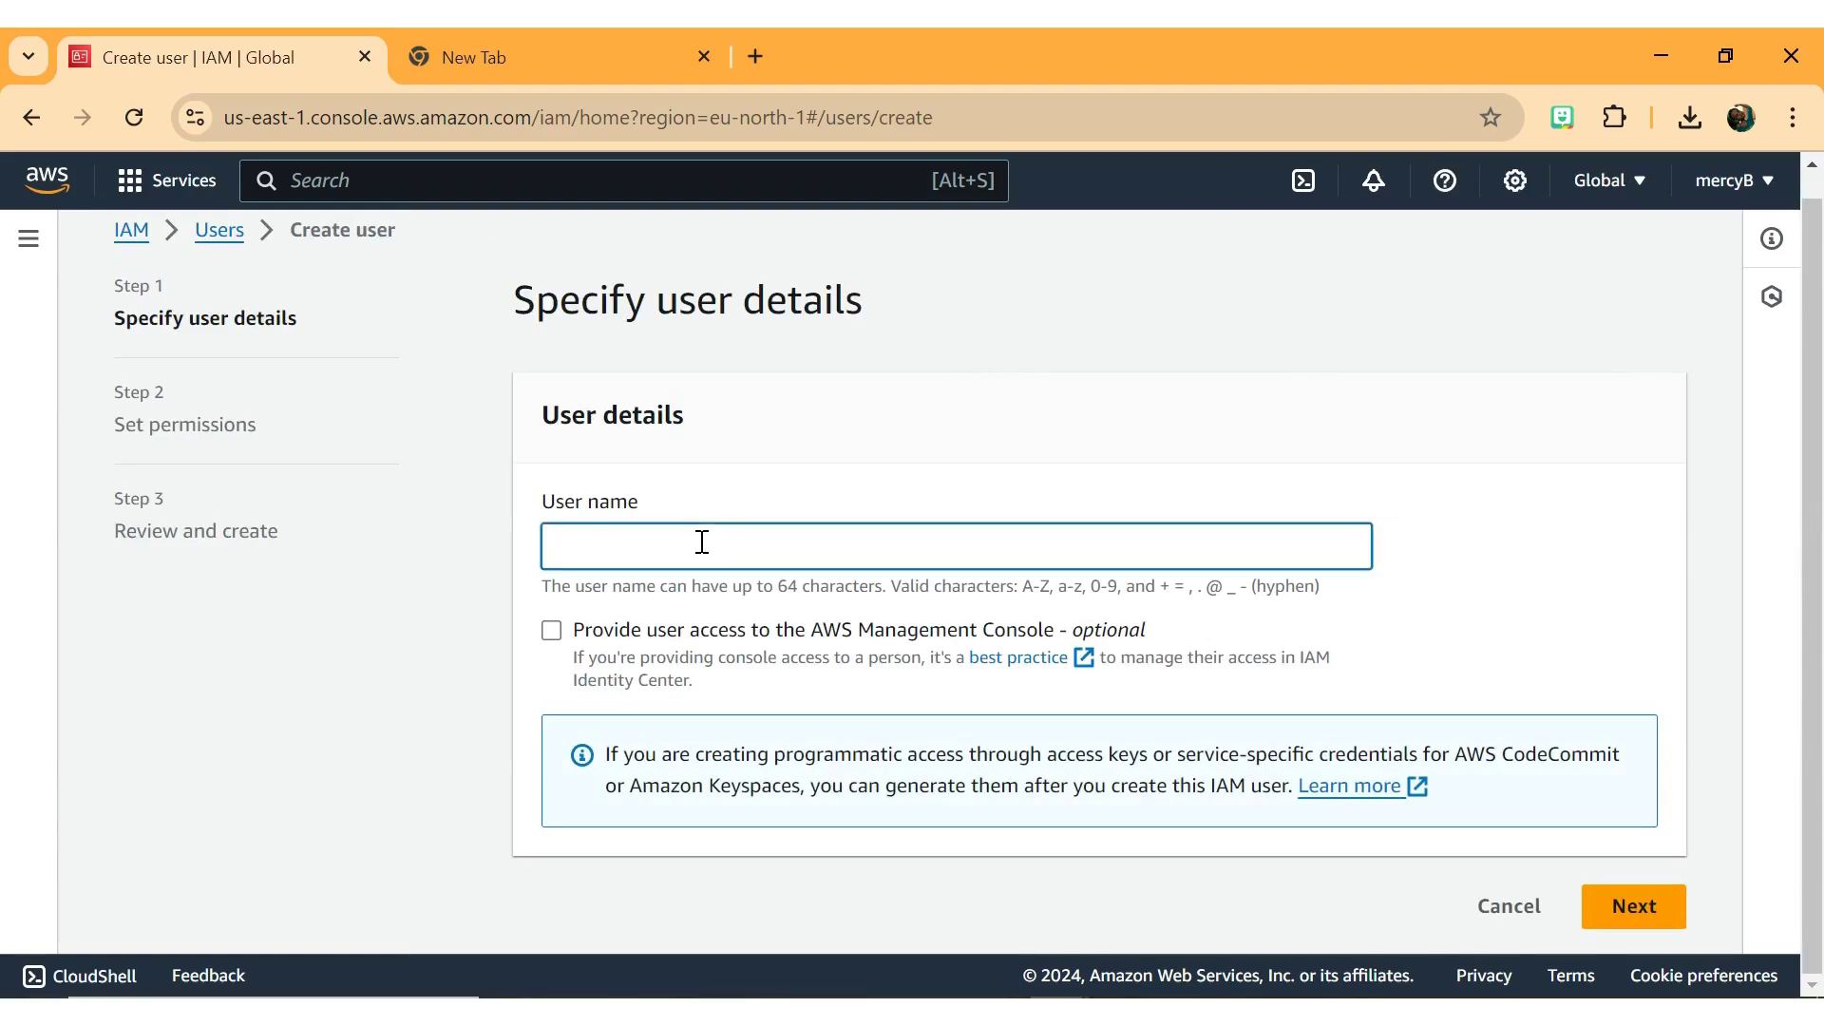
{"action": "type", "text": "developer-admin1"}
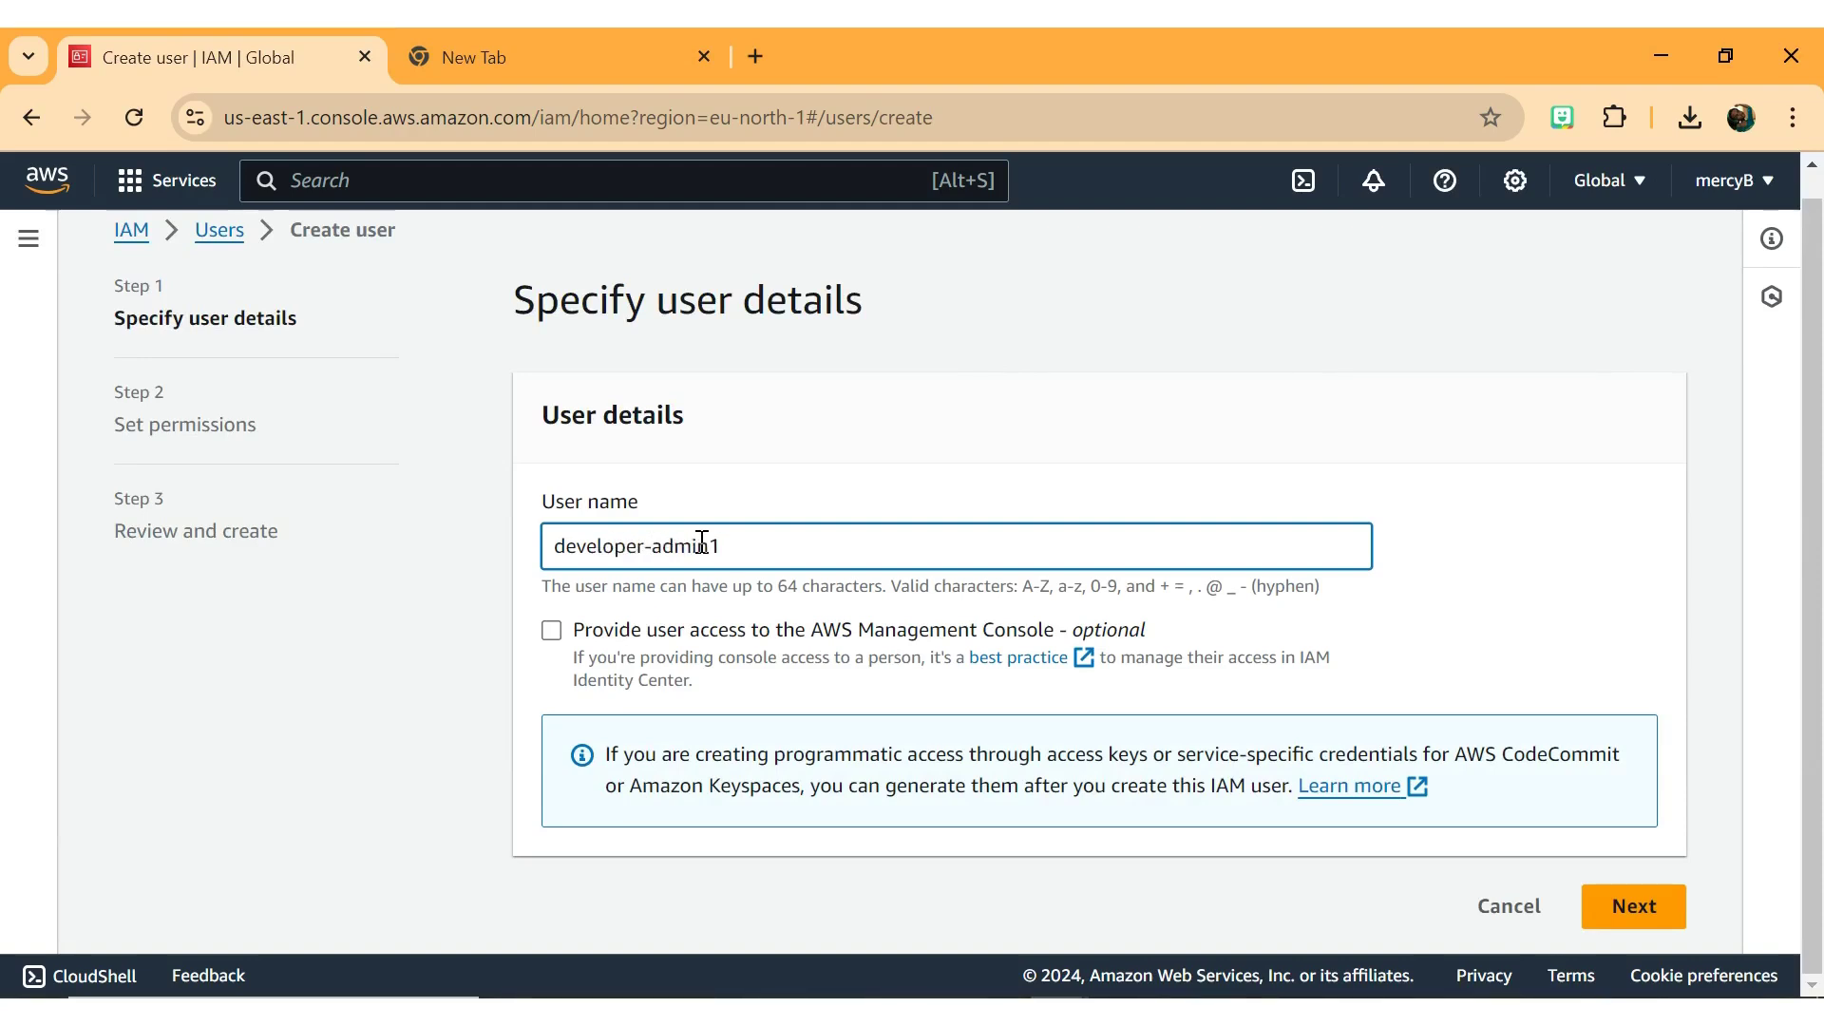
{"action": "type", "text": "2"}
{"action": "left_click", "coordinate": [1651, 910]}
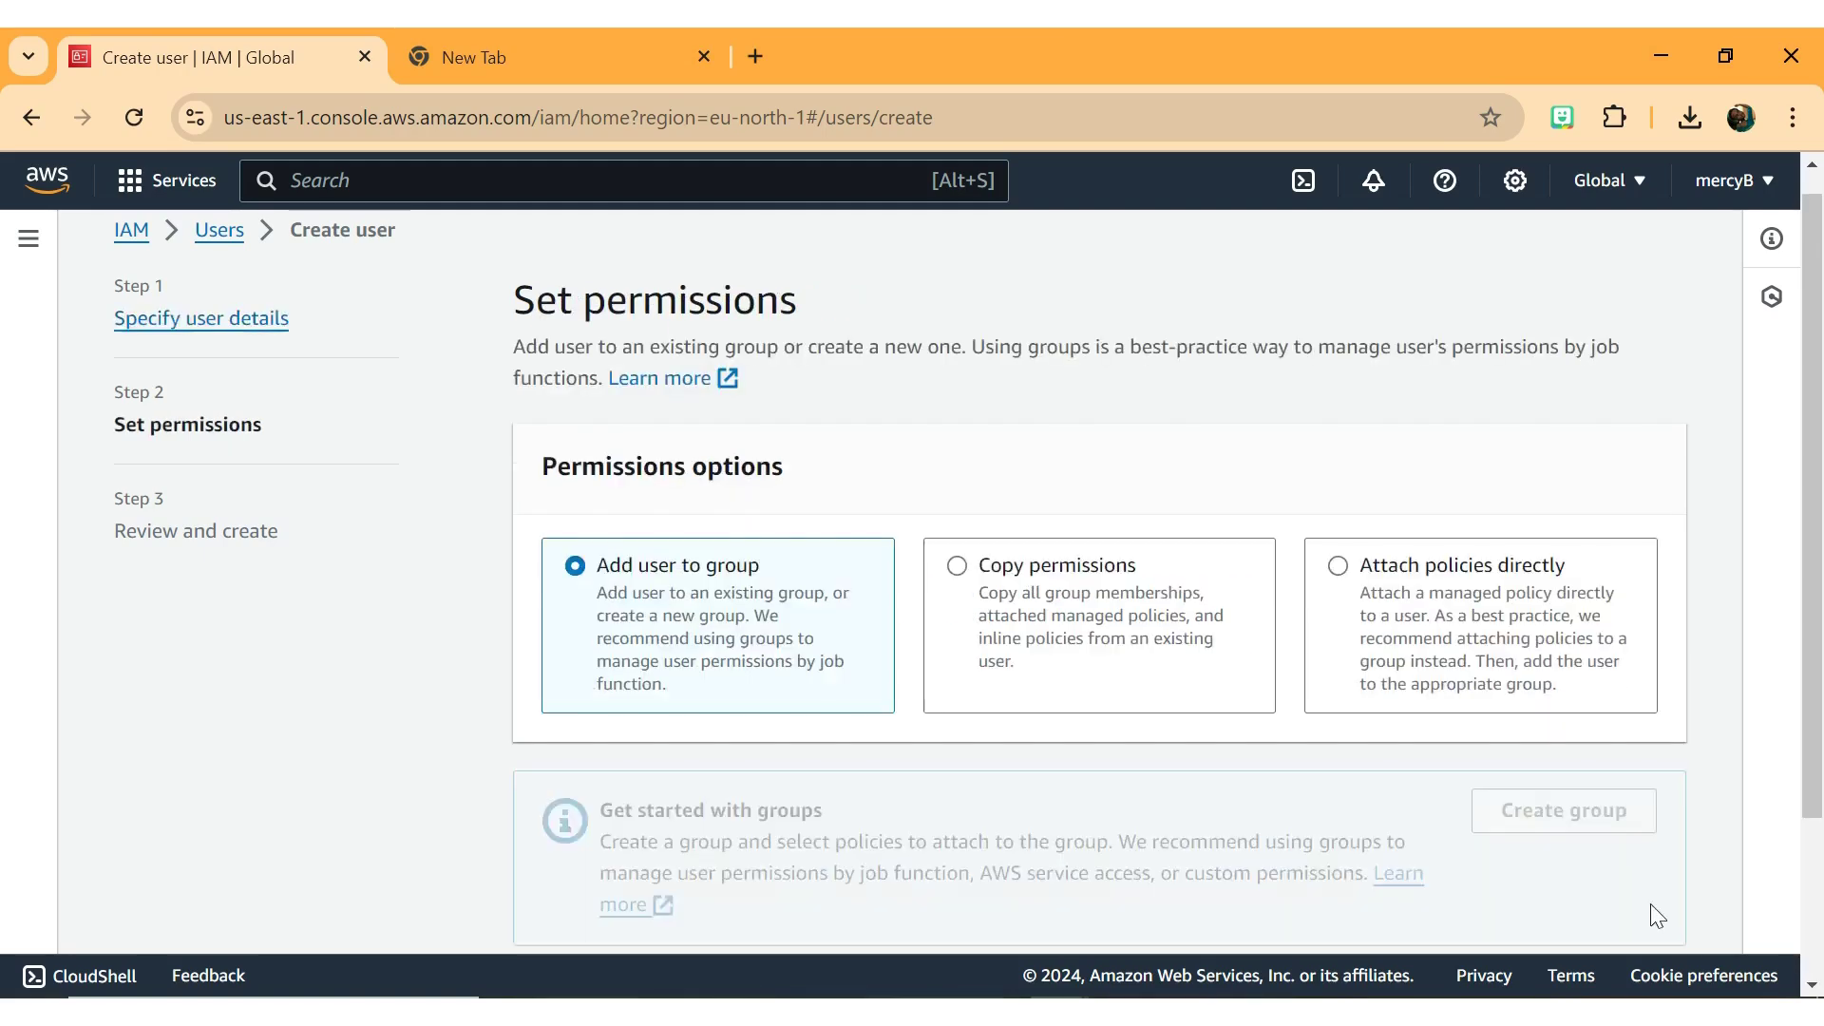
- Choose to attach policies directly, search for s3 and select the AmazonS3FullAccess policy
{"action": "scroll", "coordinate": [1021, 786], "scroll_direction": "down", "scroll_amount": 2}
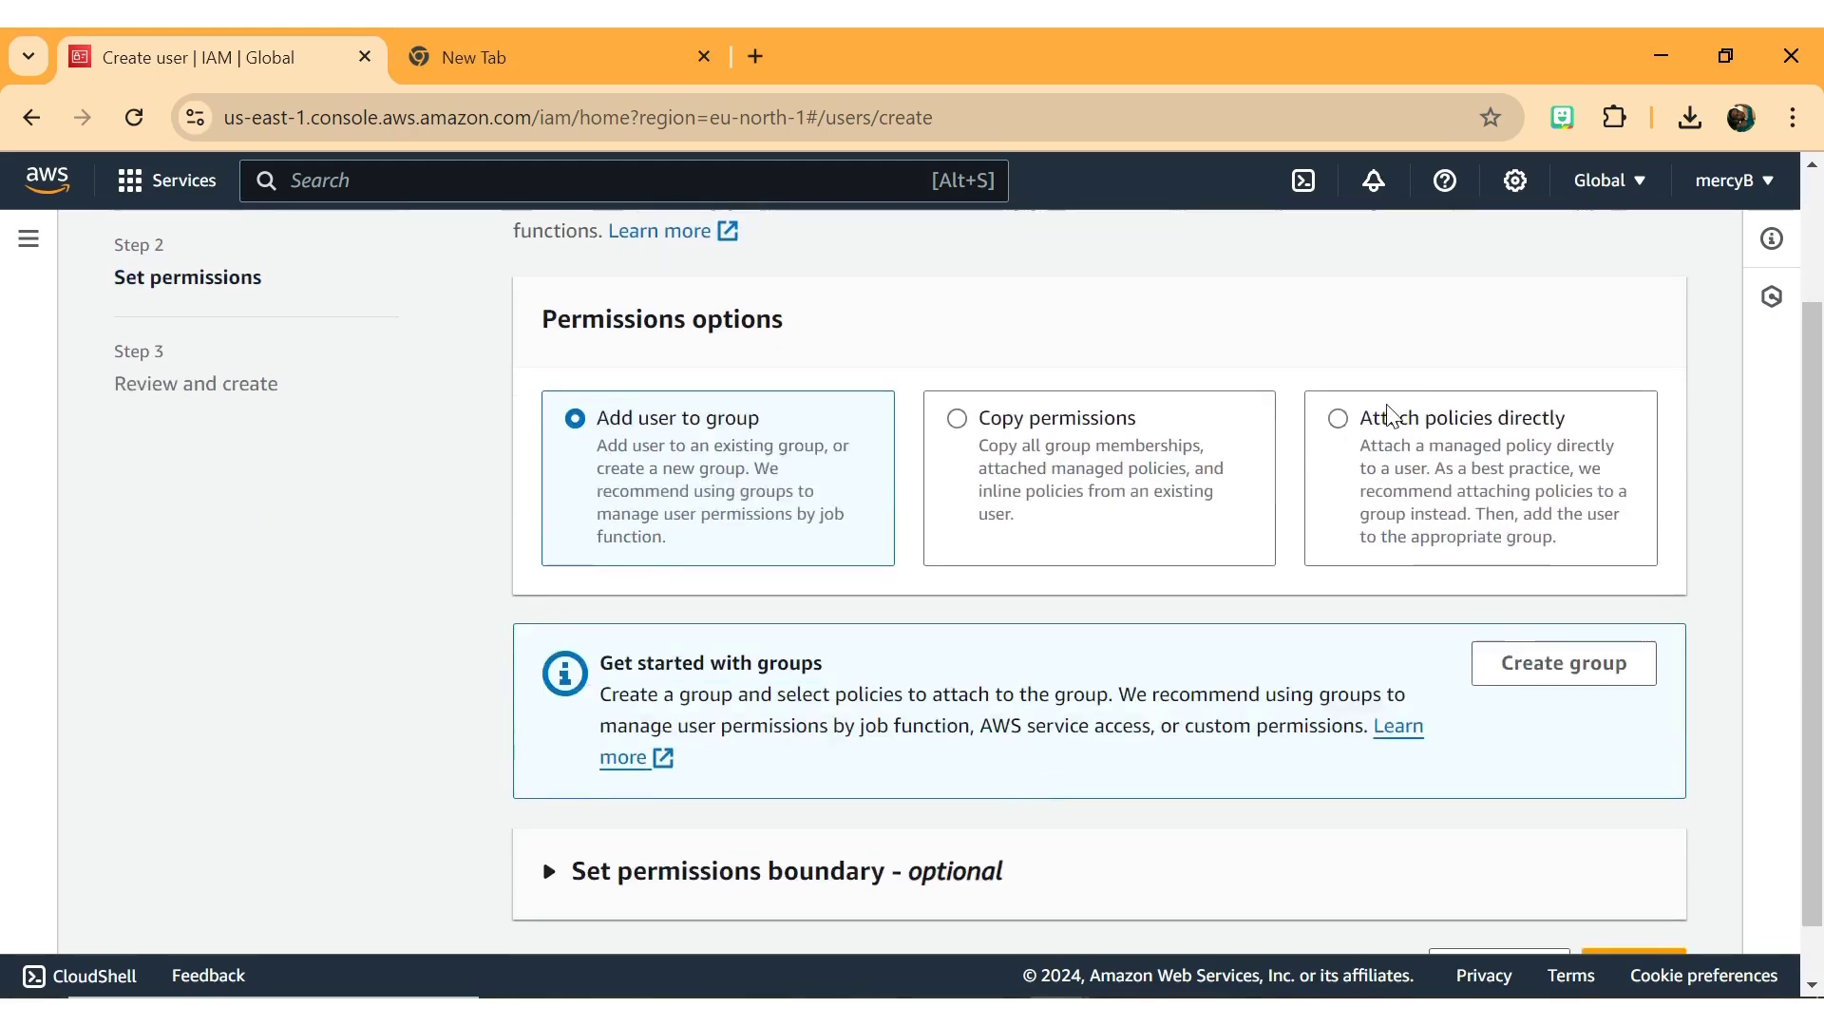
{"action": "left_click", "coordinate": [1340, 419]}
{"action": "scroll", "coordinate": [941, 694], "scroll_direction": "down", "scroll_amount": 5}
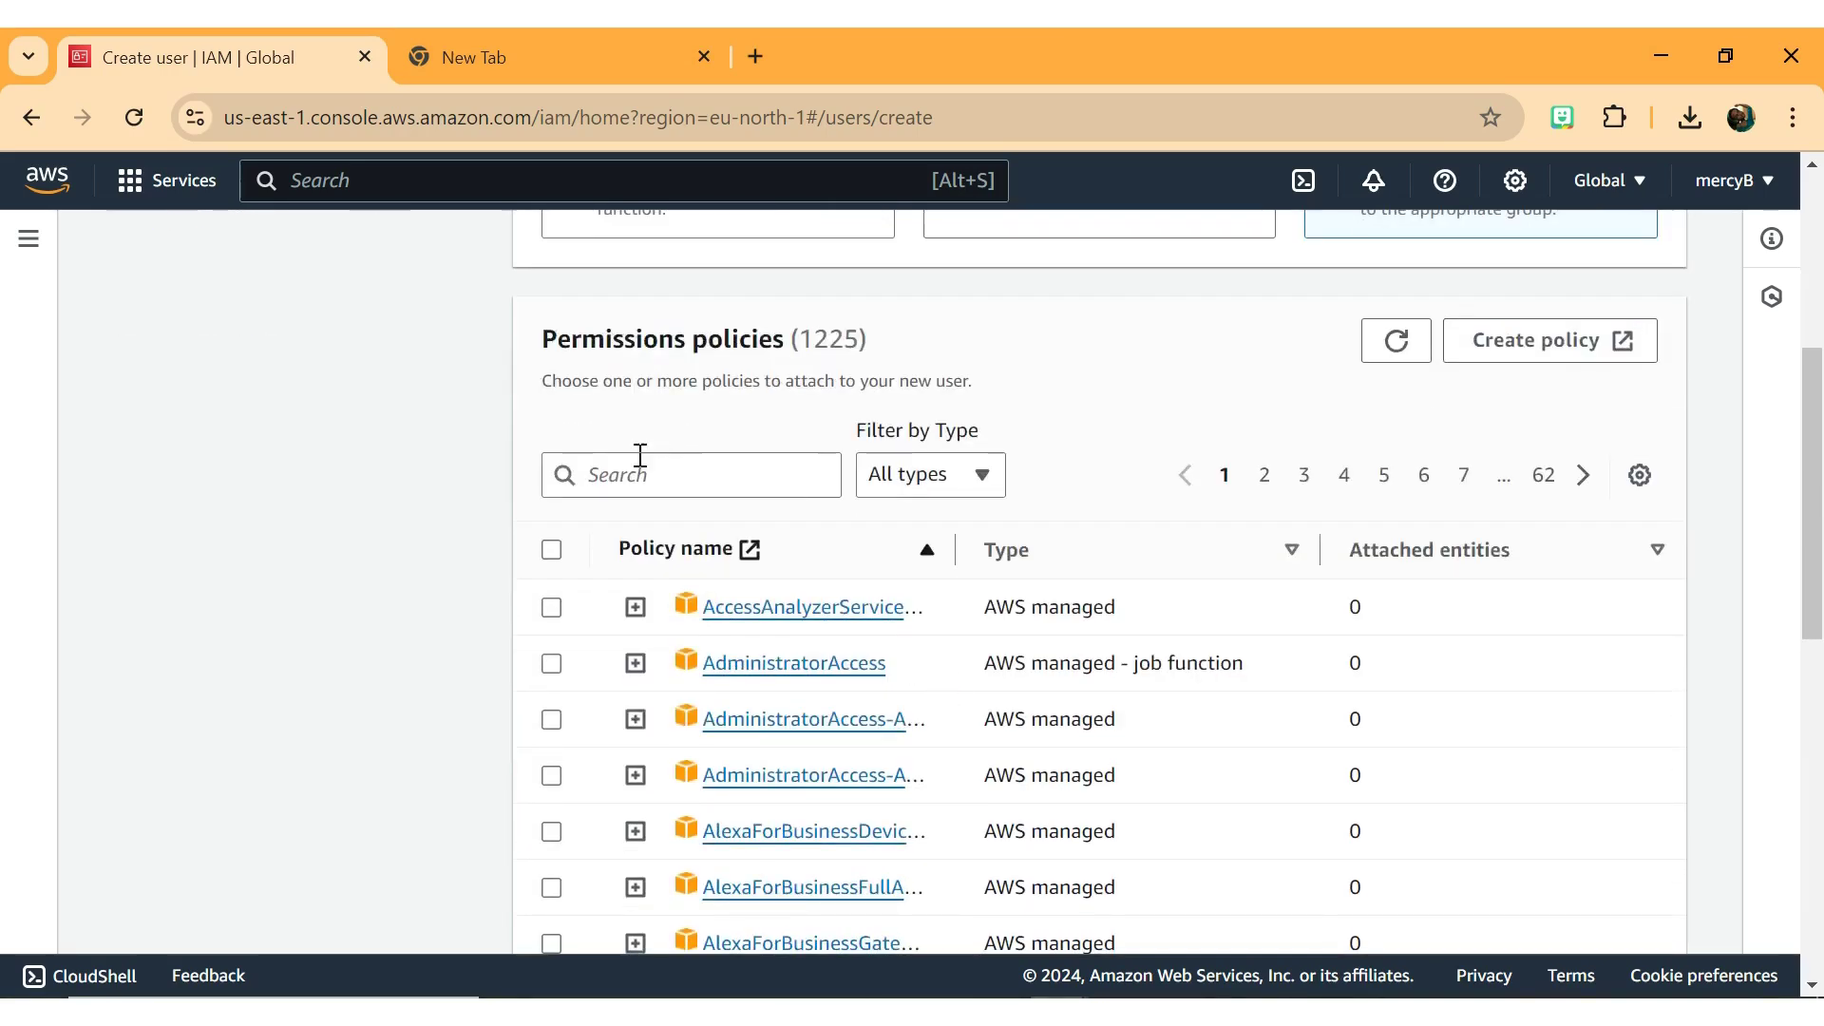
{"action": "left_click", "coordinate": [627, 486]}
{"action": "type", "text": "s3"}
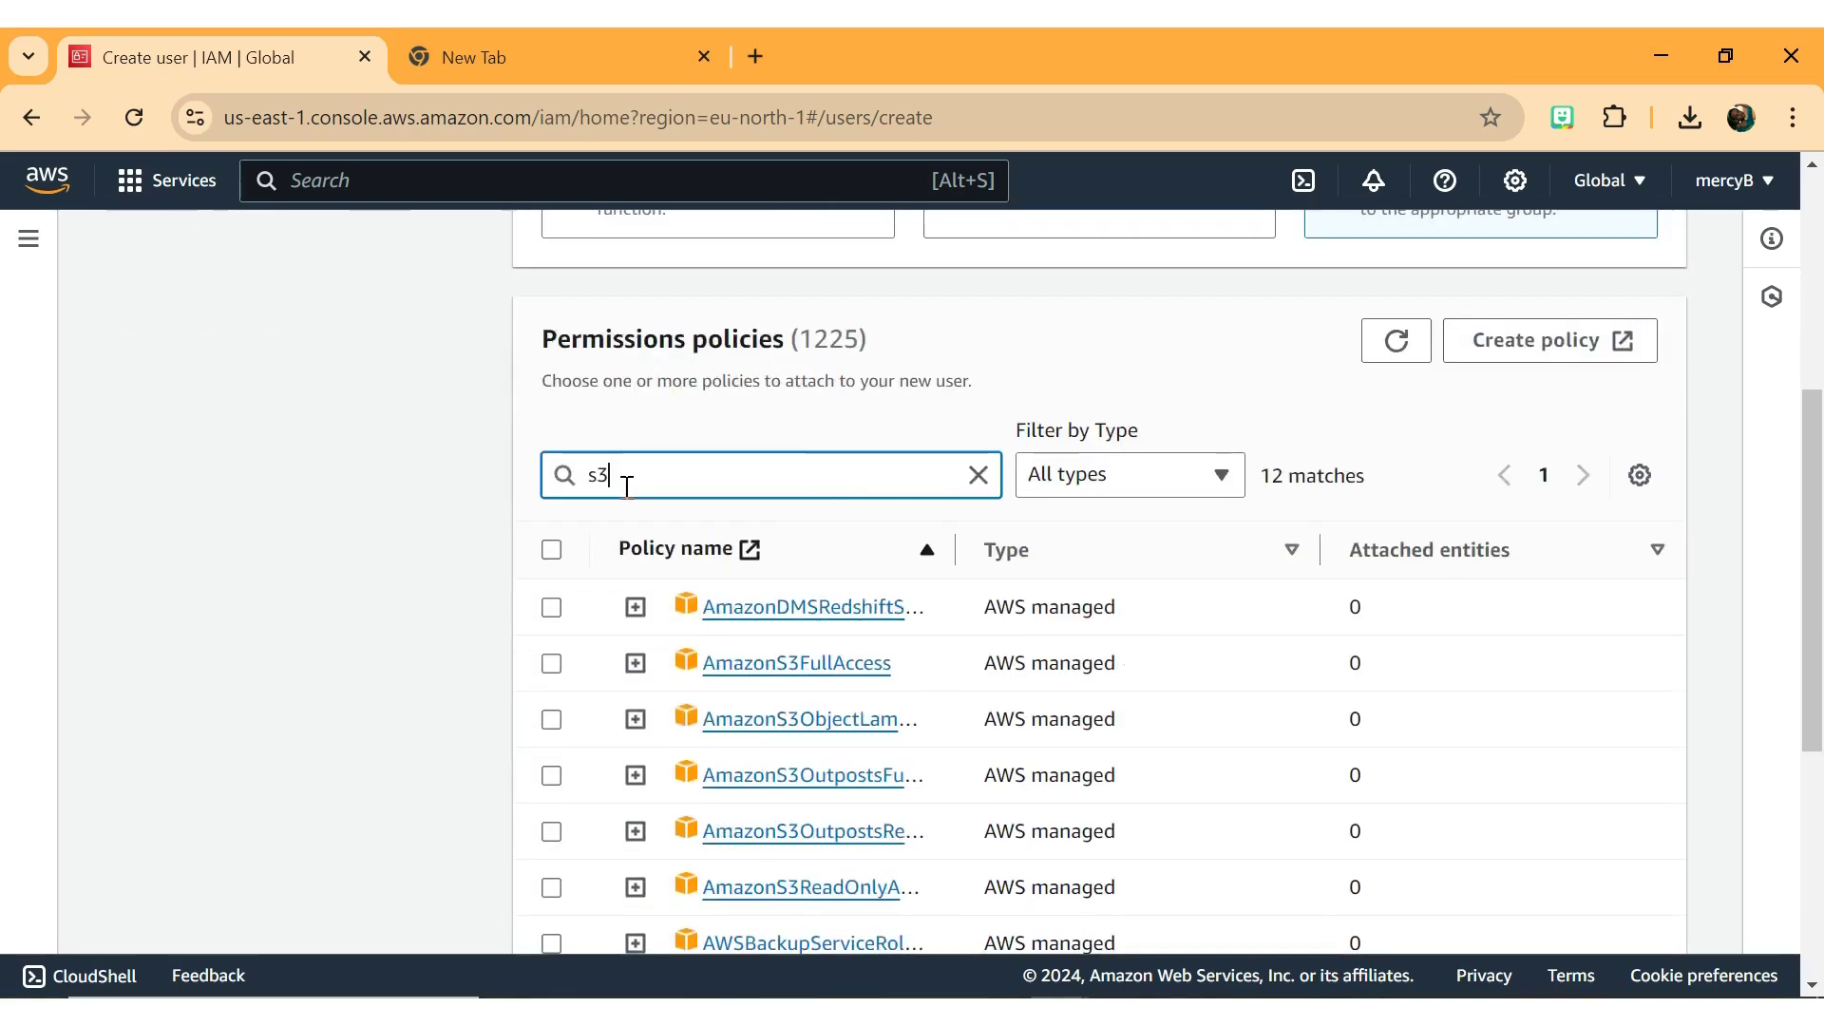
{"action": "left_click", "coordinate": [551, 663]}
- Search the permissions policies for ec2 and also select AmazonEC2FullAccess
{"action": "left_click", "coordinate": [652, 470]}
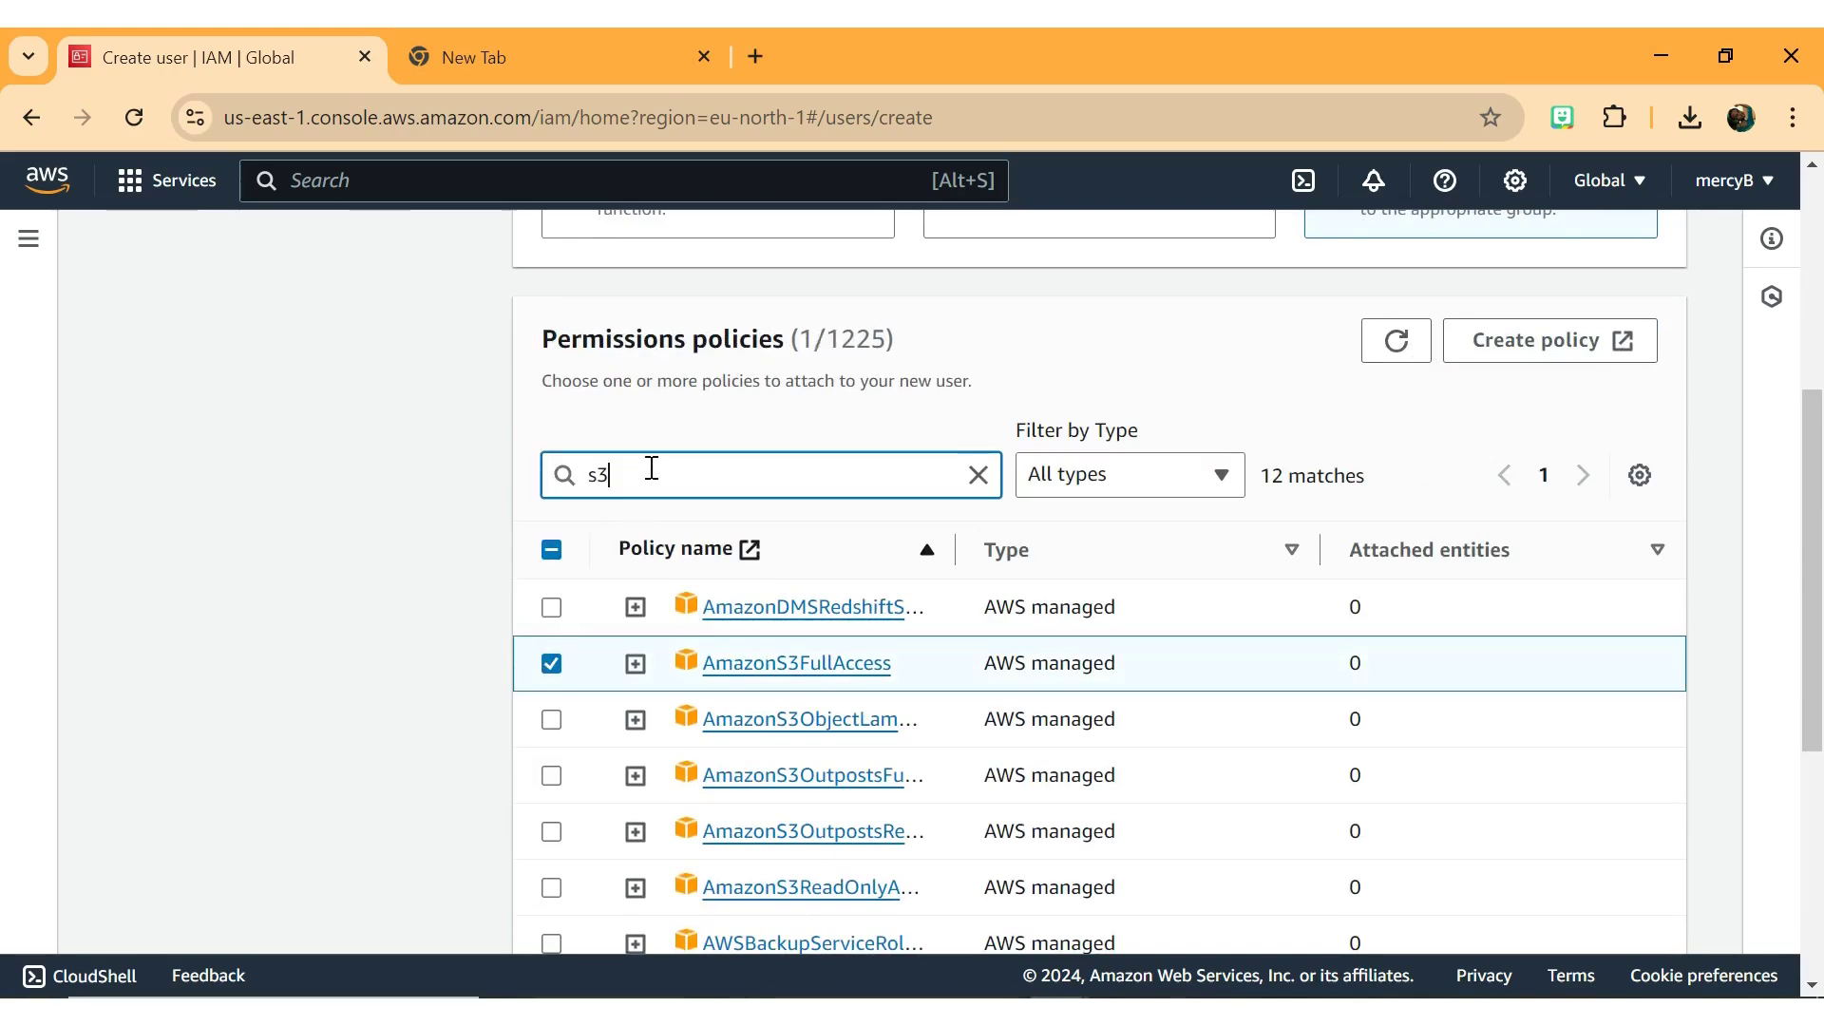
{"action": "key", "text": "BackSpace"}
{"action": "key", "text": "BackSpace"}
{"action": "type", "text": "ec2"}
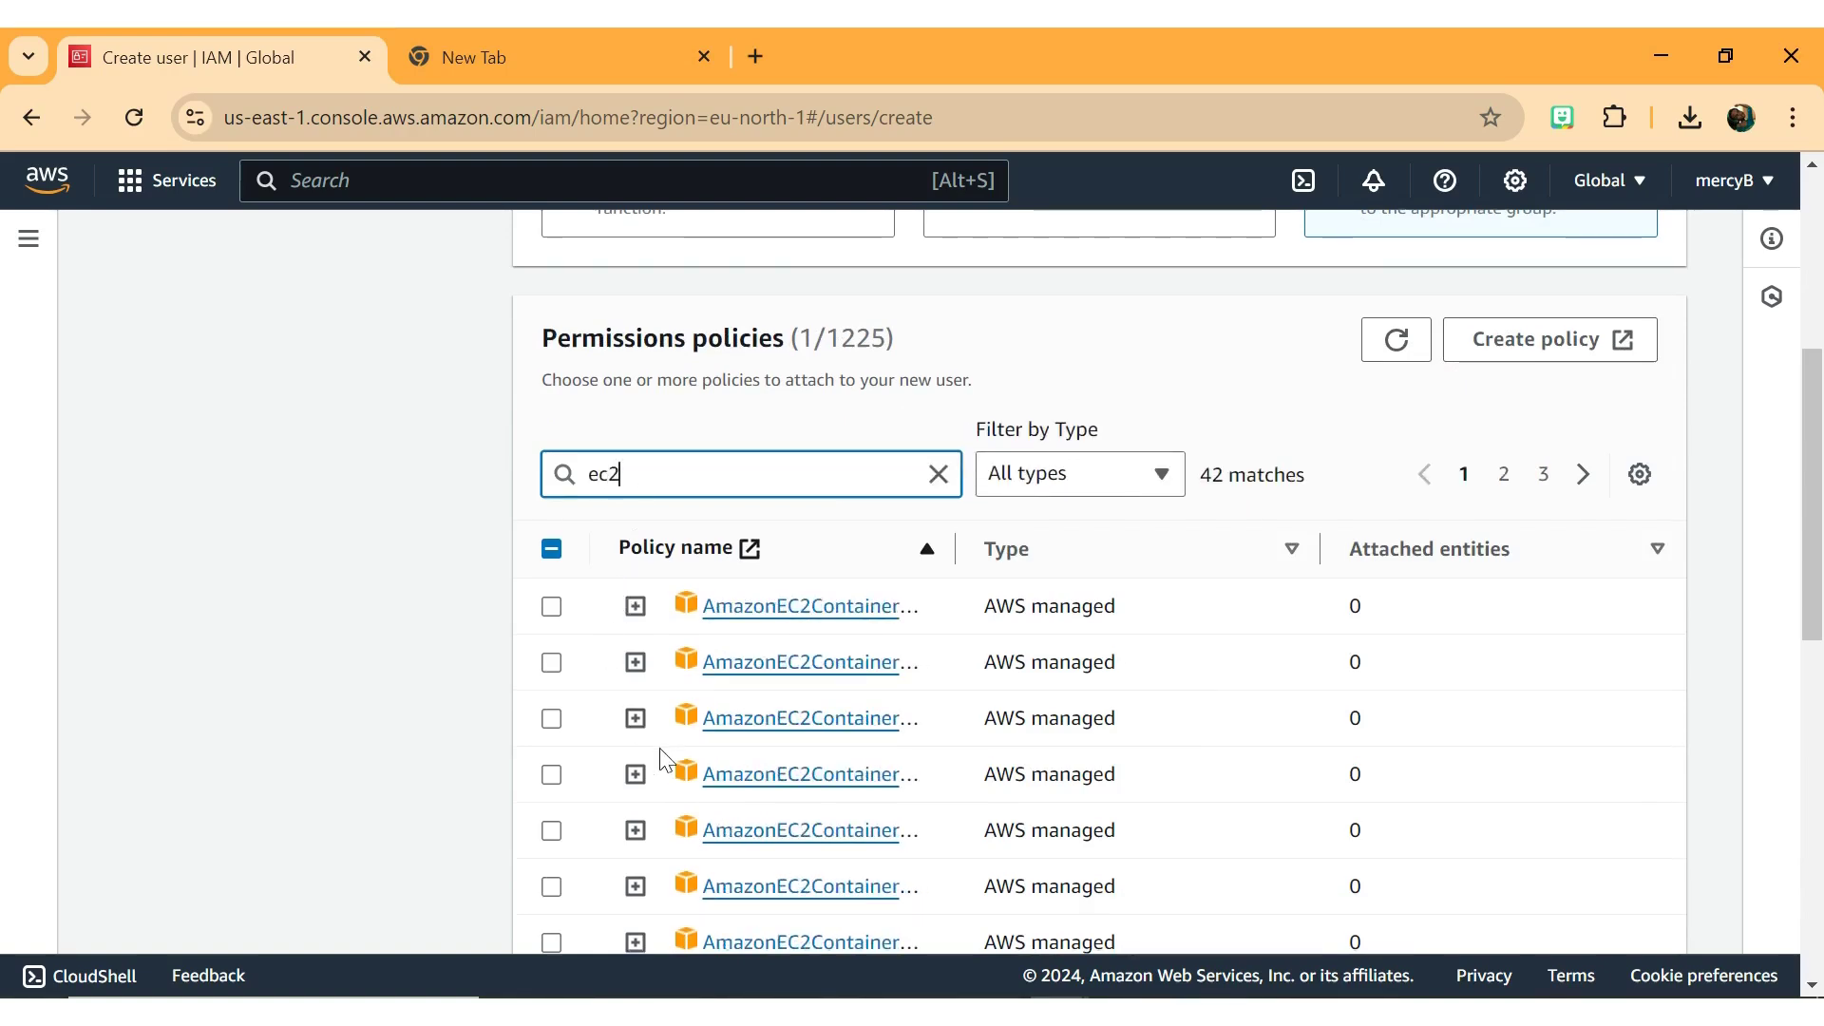
{"action": "scroll", "coordinate": [663, 757], "scroll_direction": "down", "scroll_amount": 2}
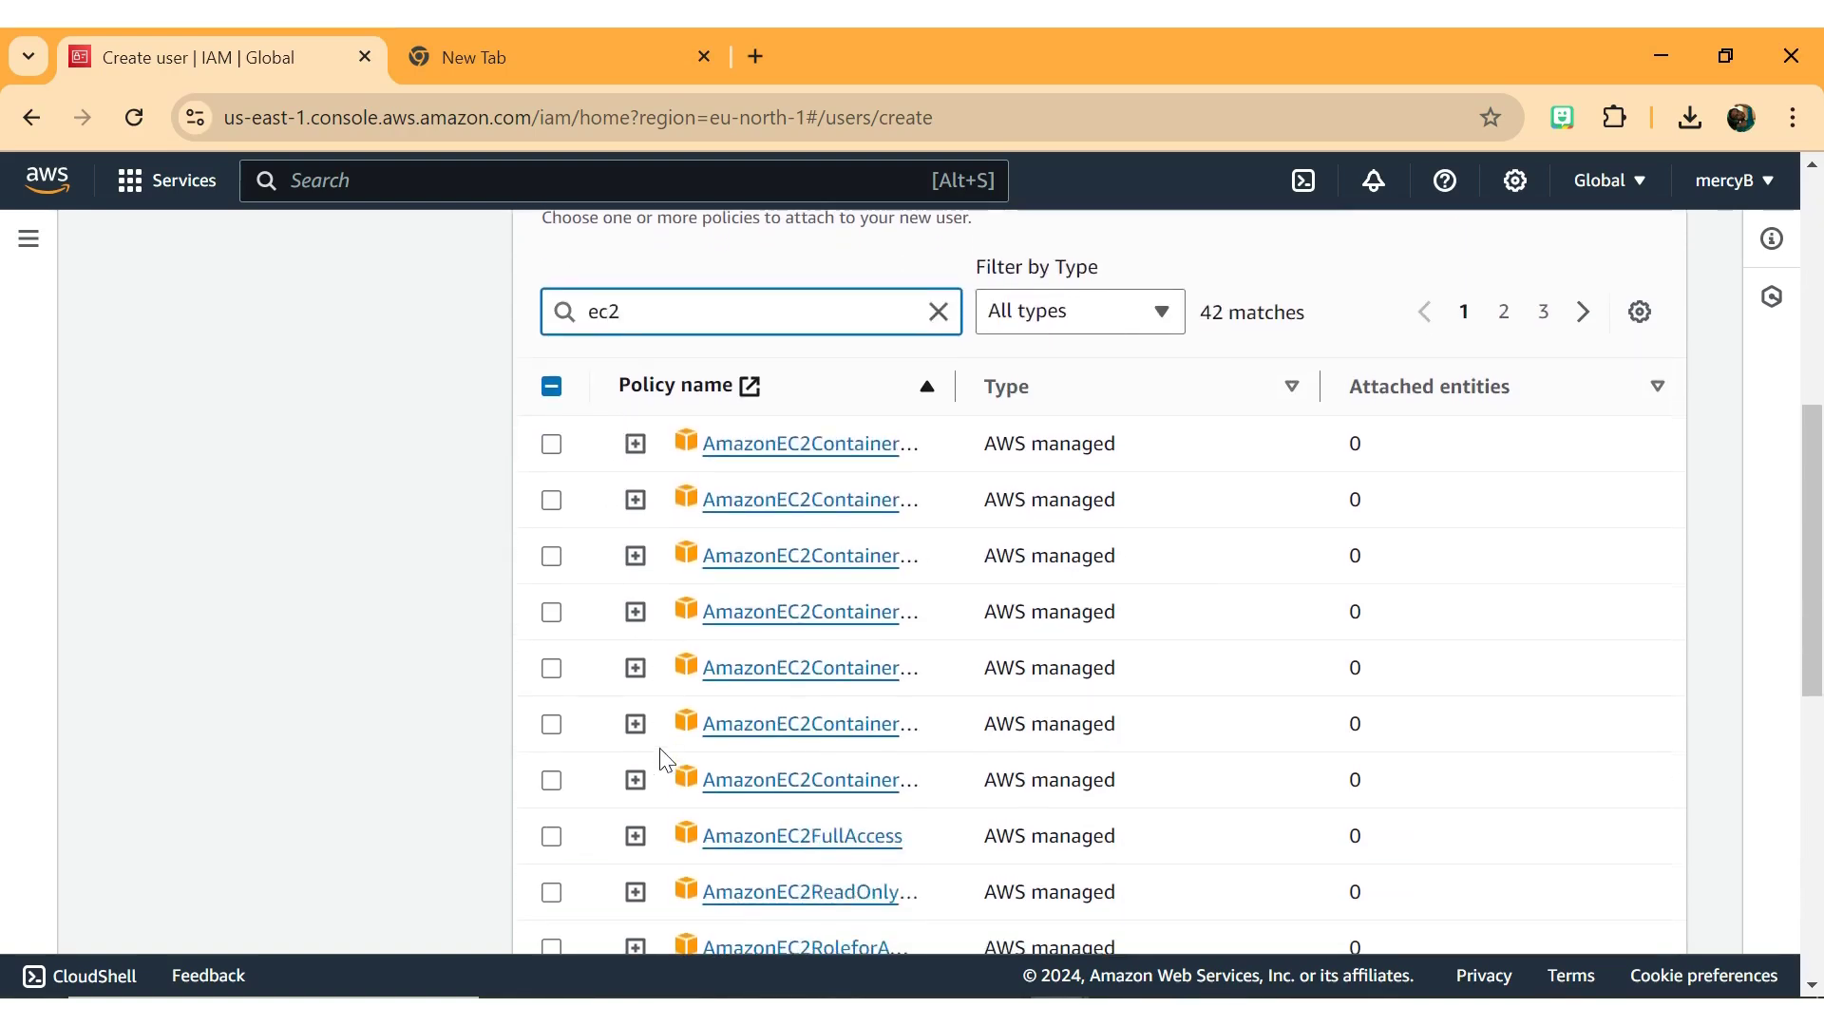
{"action": "left_click", "coordinate": [552, 837]}
- Proceed to the review, check the permissions summary and create the user without tags
{"action": "scroll", "coordinate": [1107, 707], "scroll_direction": "down", "scroll_amount": 7}
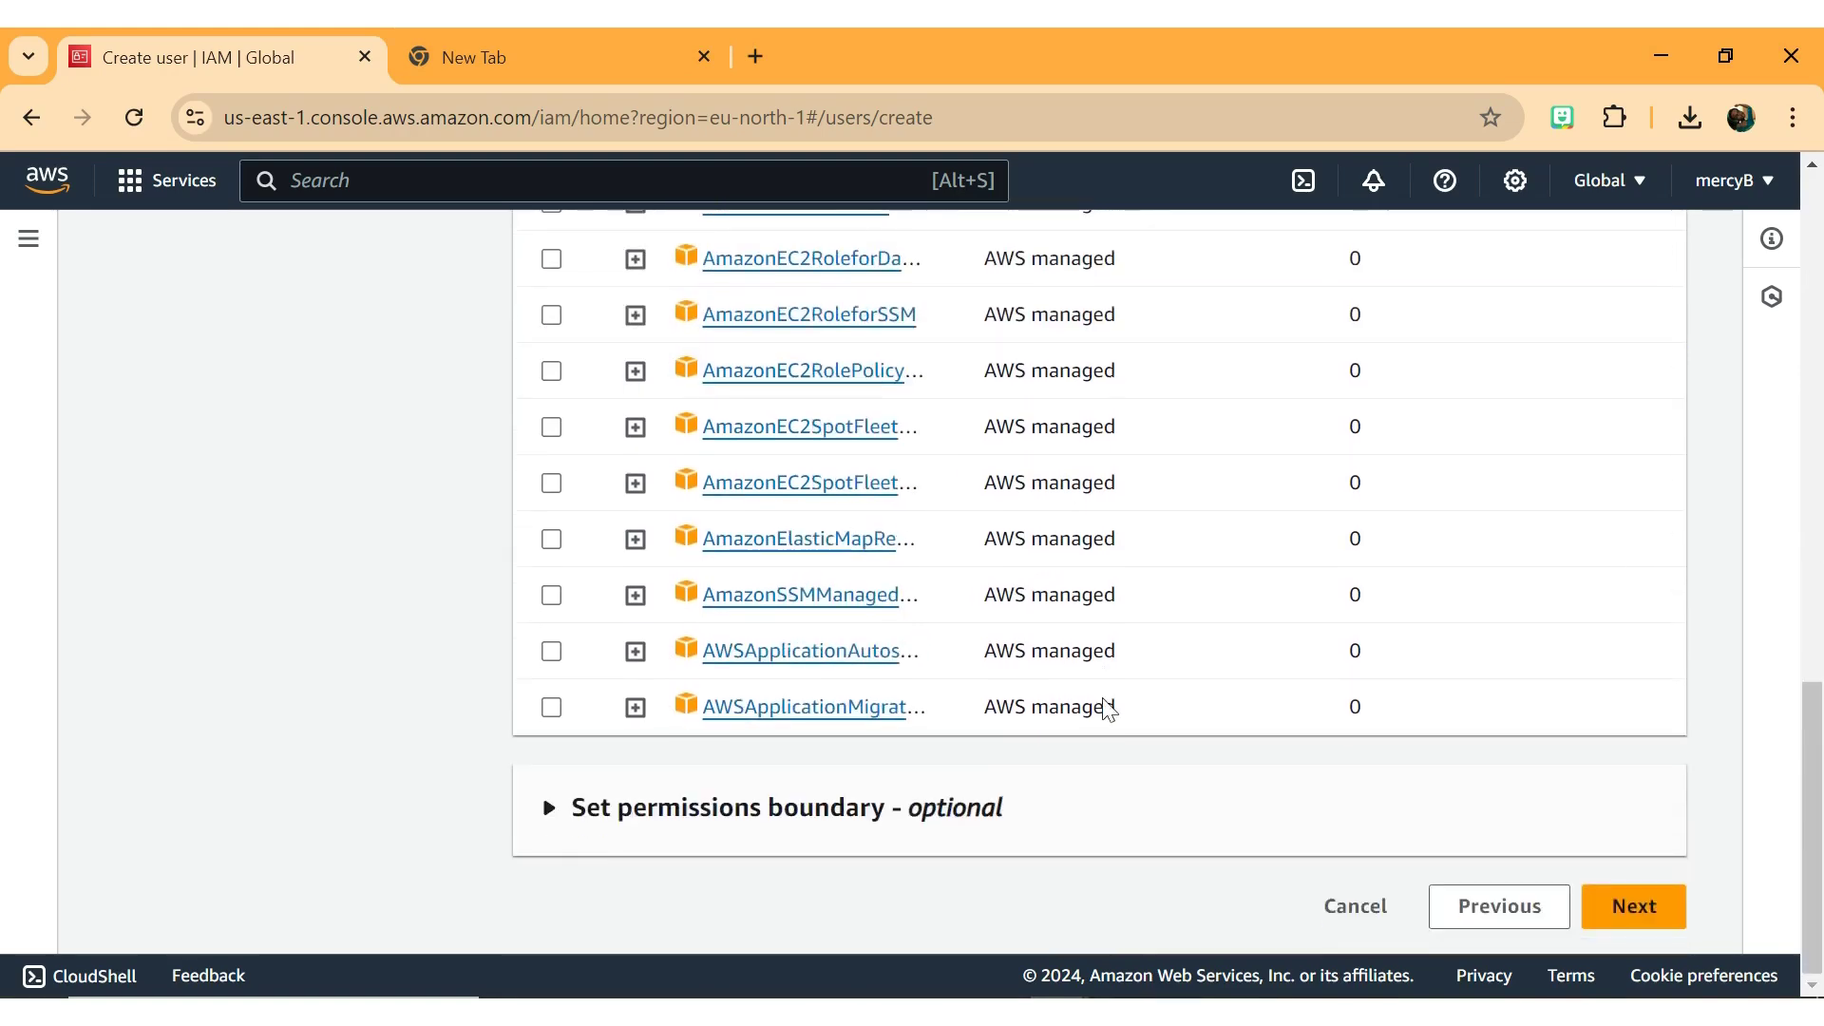
{"action": "left_click", "coordinate": [1657, 912]}
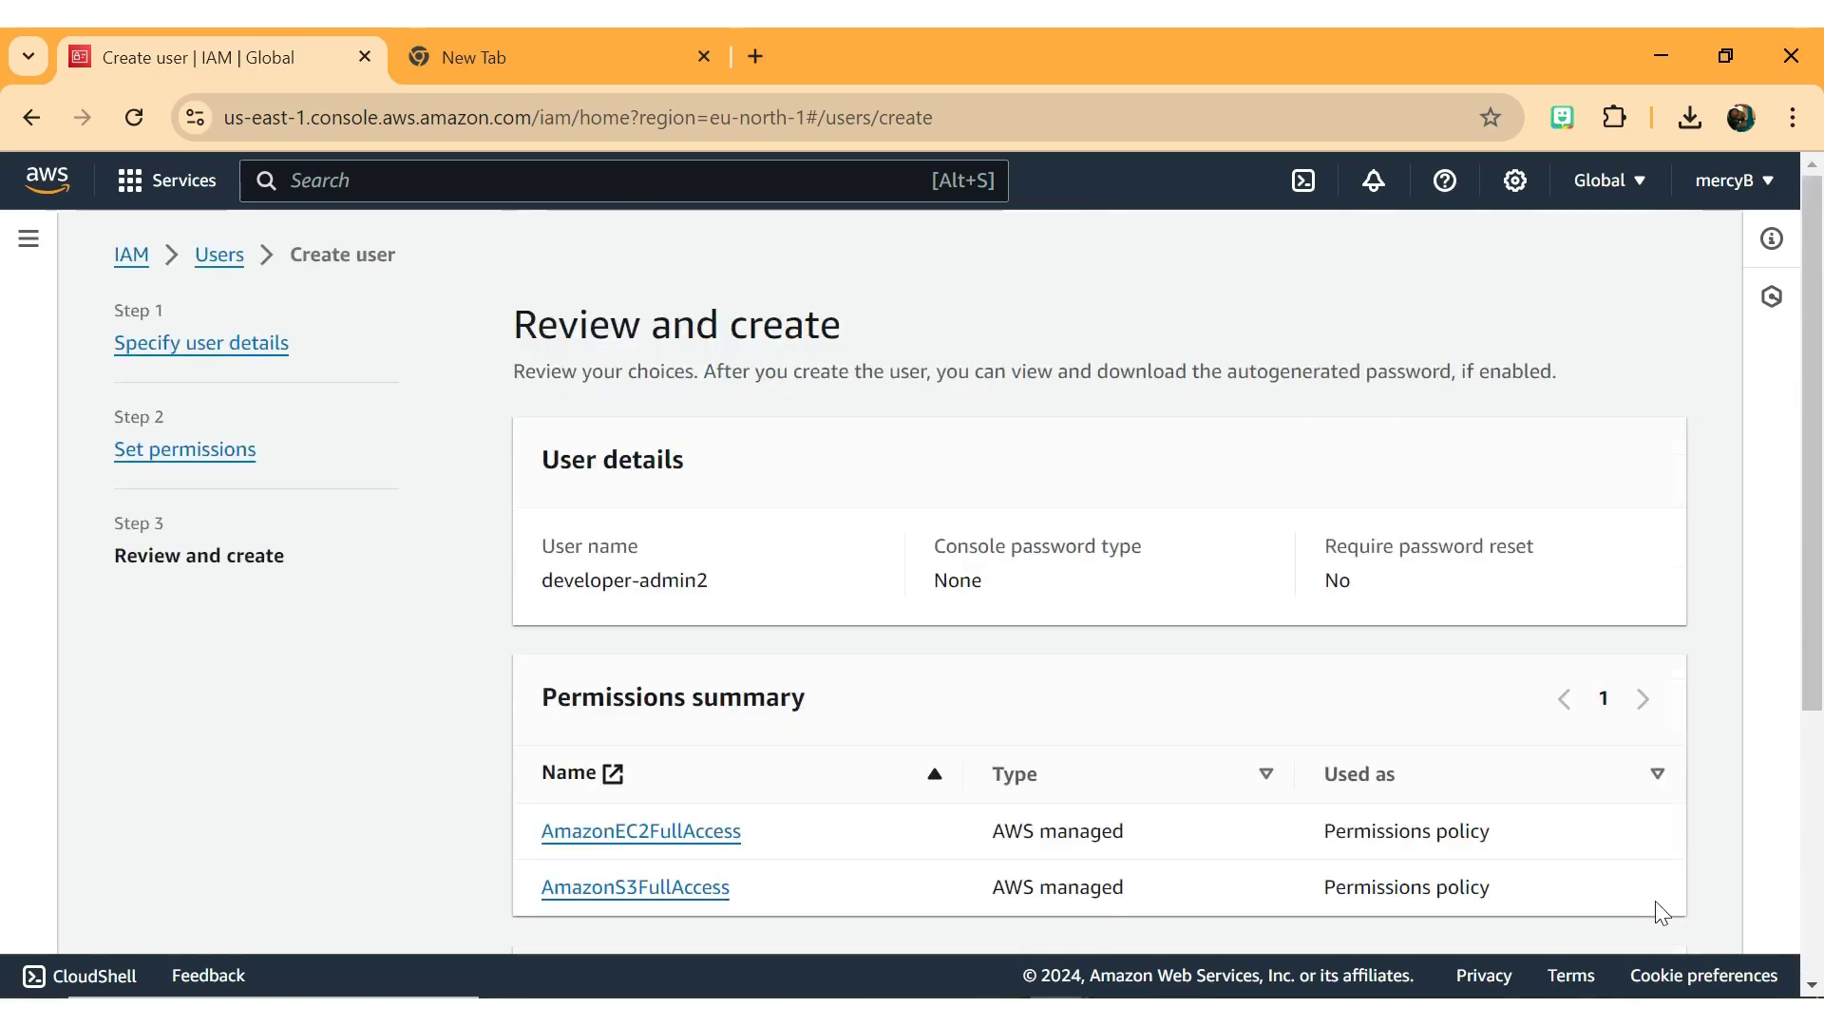
{"action": "scroll", "coordinate": [1073, 704], "scroll_direction": "down", "scroll_amount": 2}
{"action": "scroll", "coordinate": [1074, 703], "scroll_direction": "down", "scroll_amount": 2}
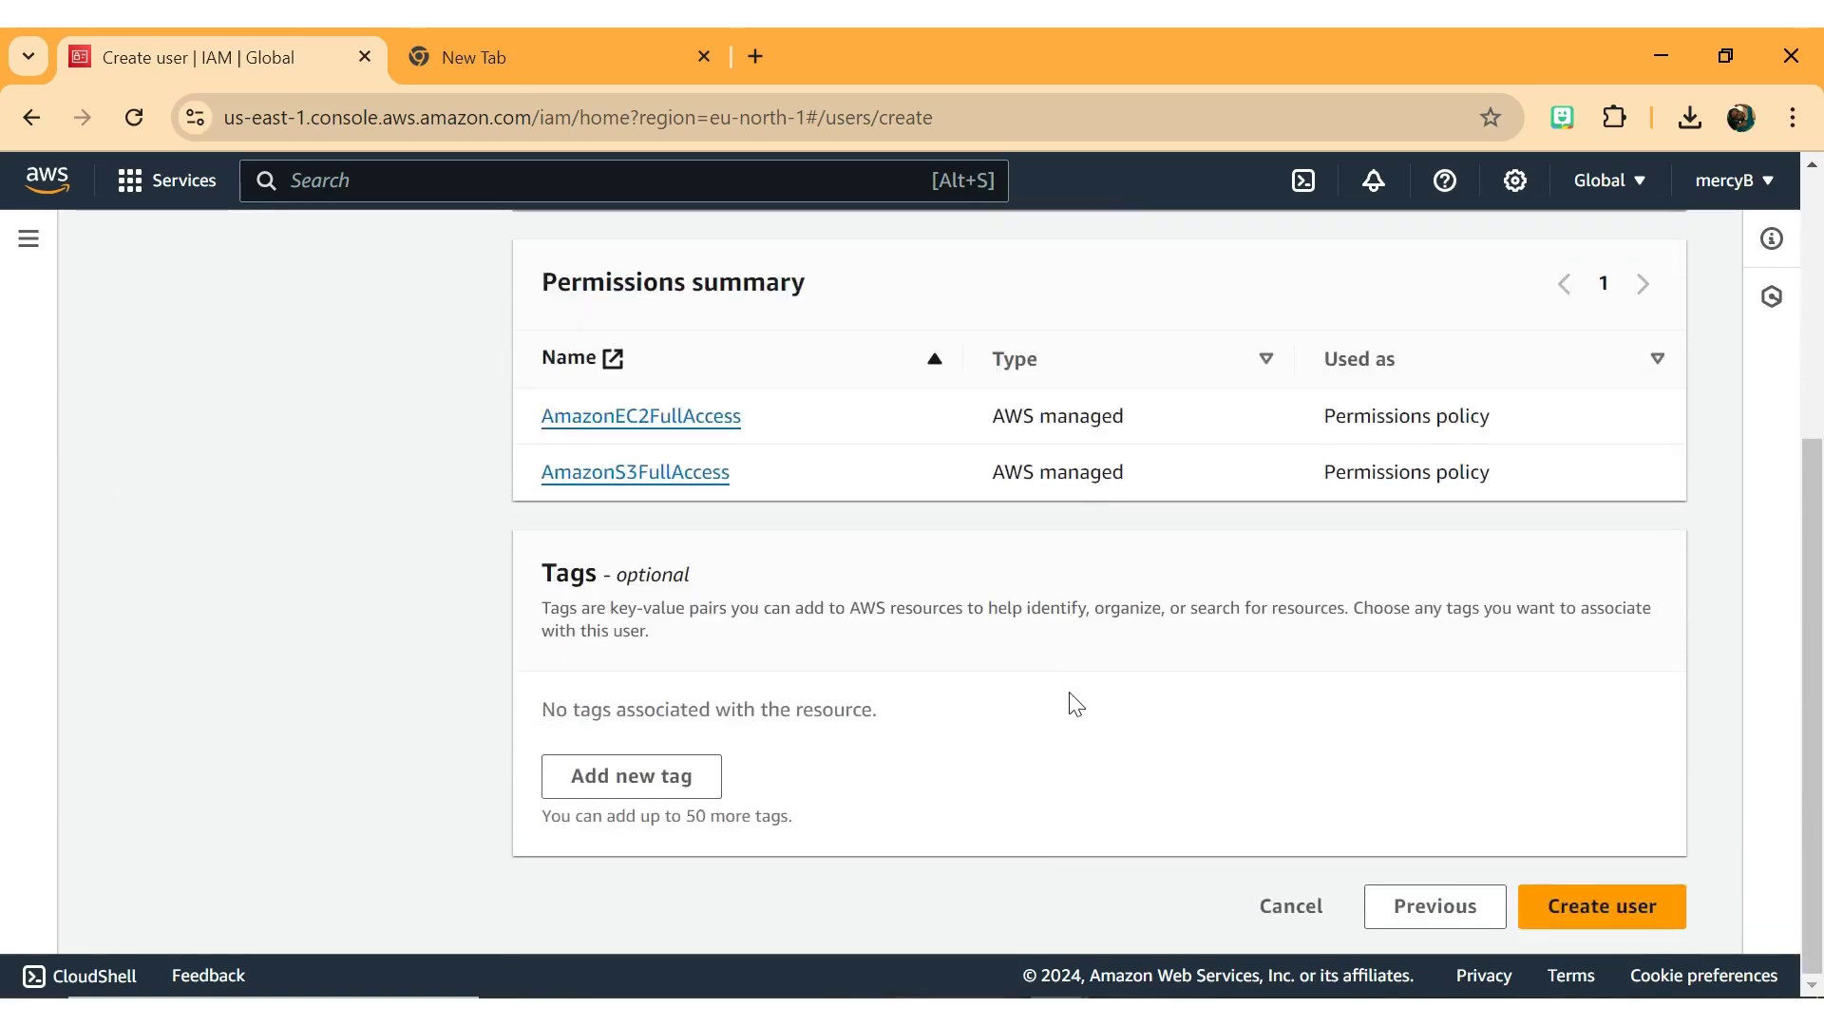
{"action": "left_click", "coordinate": [1587, 902]}
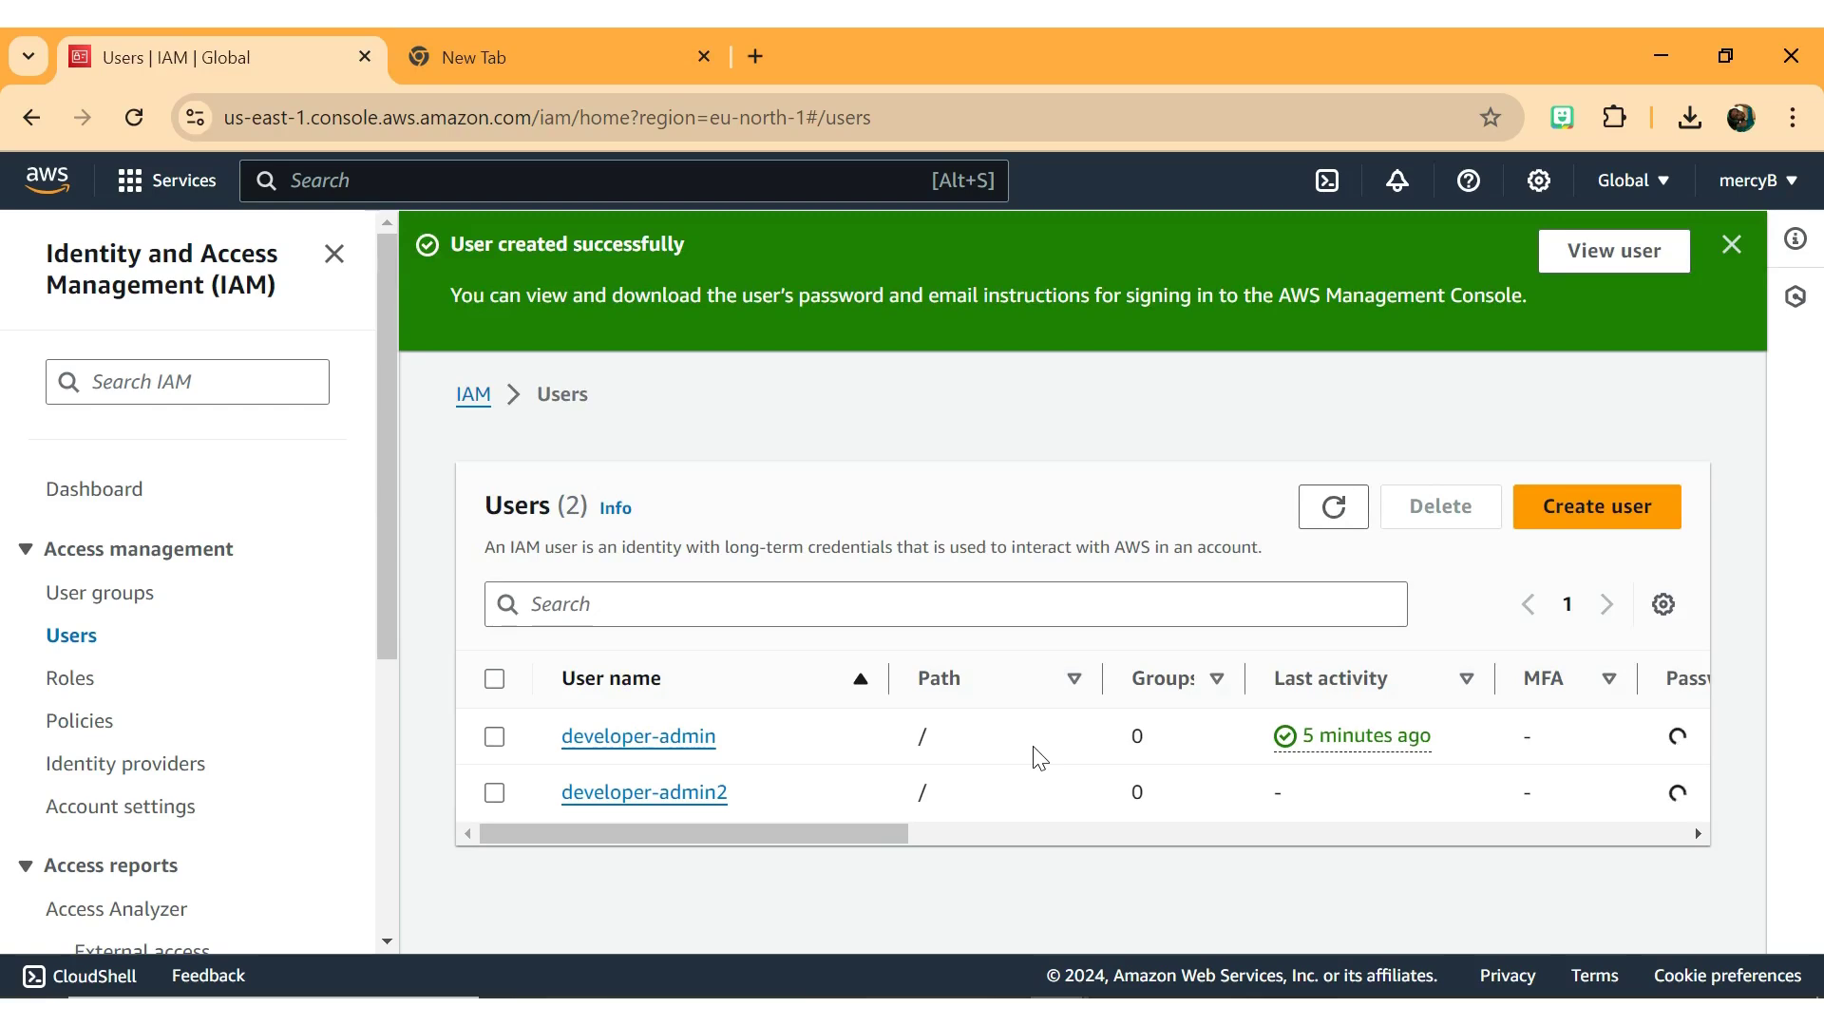
- Create an access key for developer-admin2 with the Command Line Interface (CLI) use case, acknowledging the recommendation and leaving the description tag empty
{"action": "left_click", "coordinate": [667, 796]}
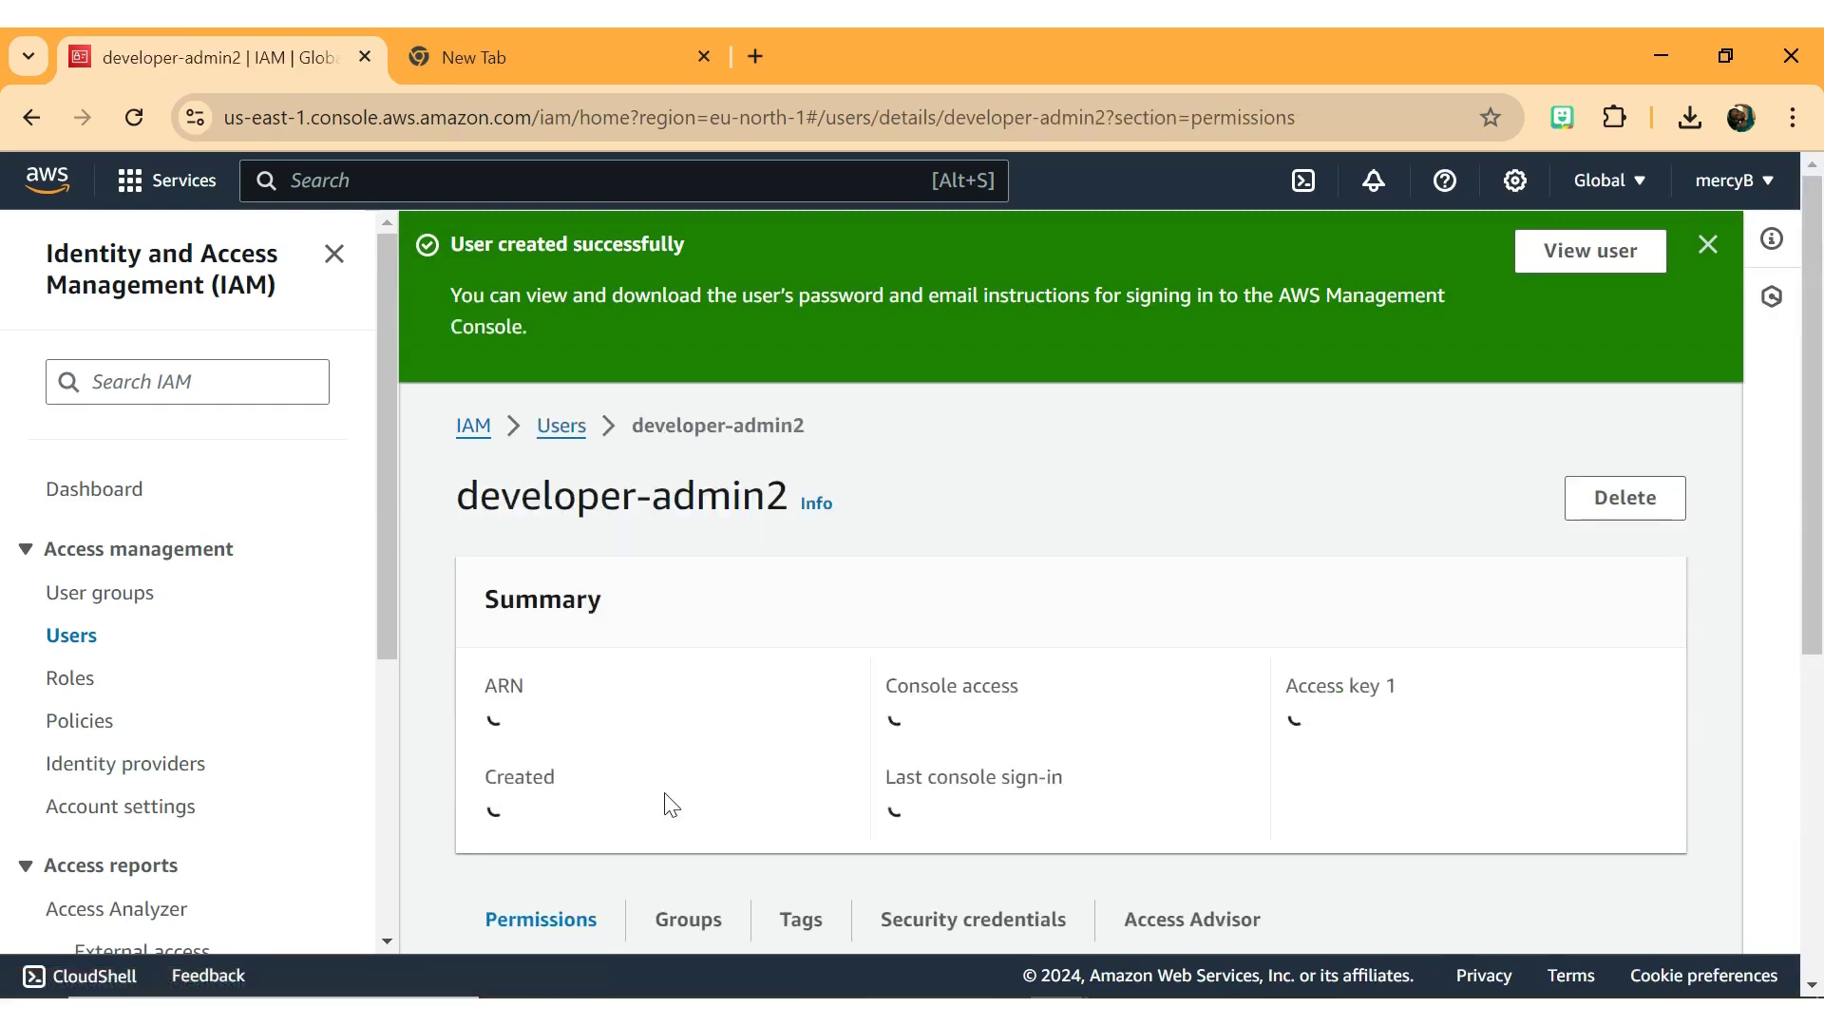
{"action": "scroll", "coordinate": [671, 804], "scroll_direction": "down", "scroll_amount": 1}
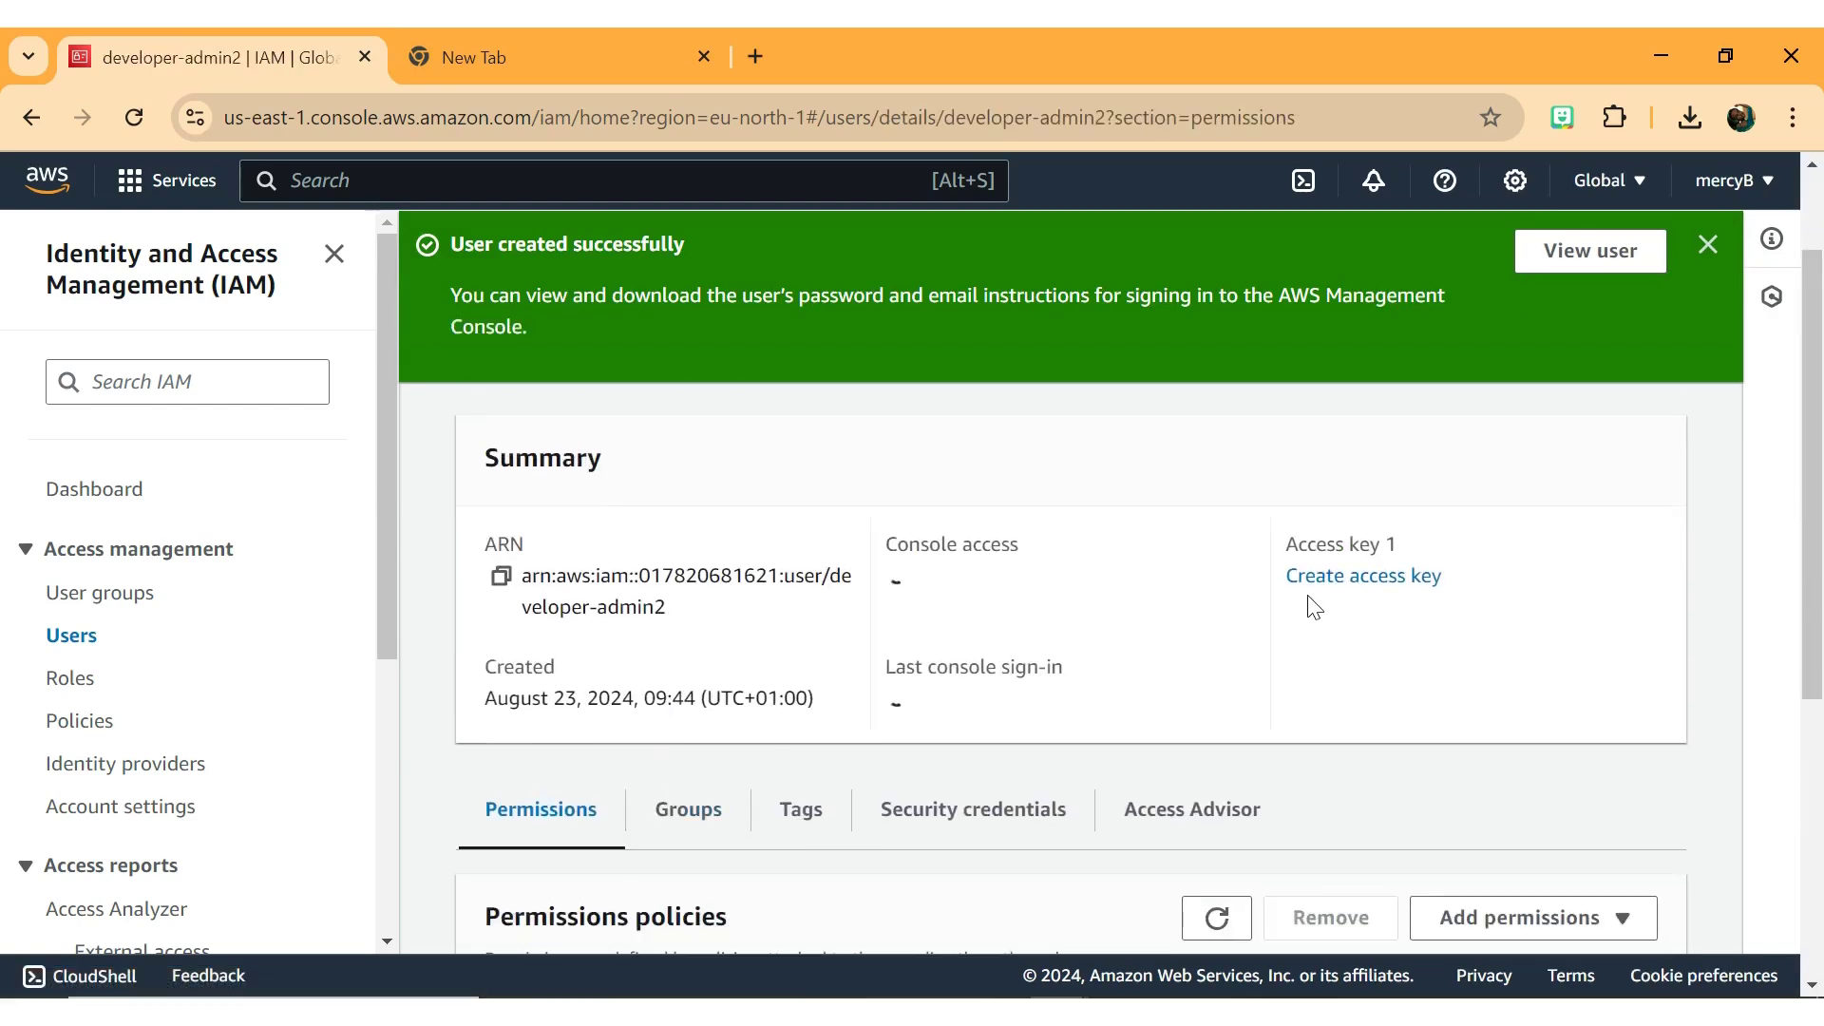
{"action": "left_click", "coordinate": [1340, 577]}
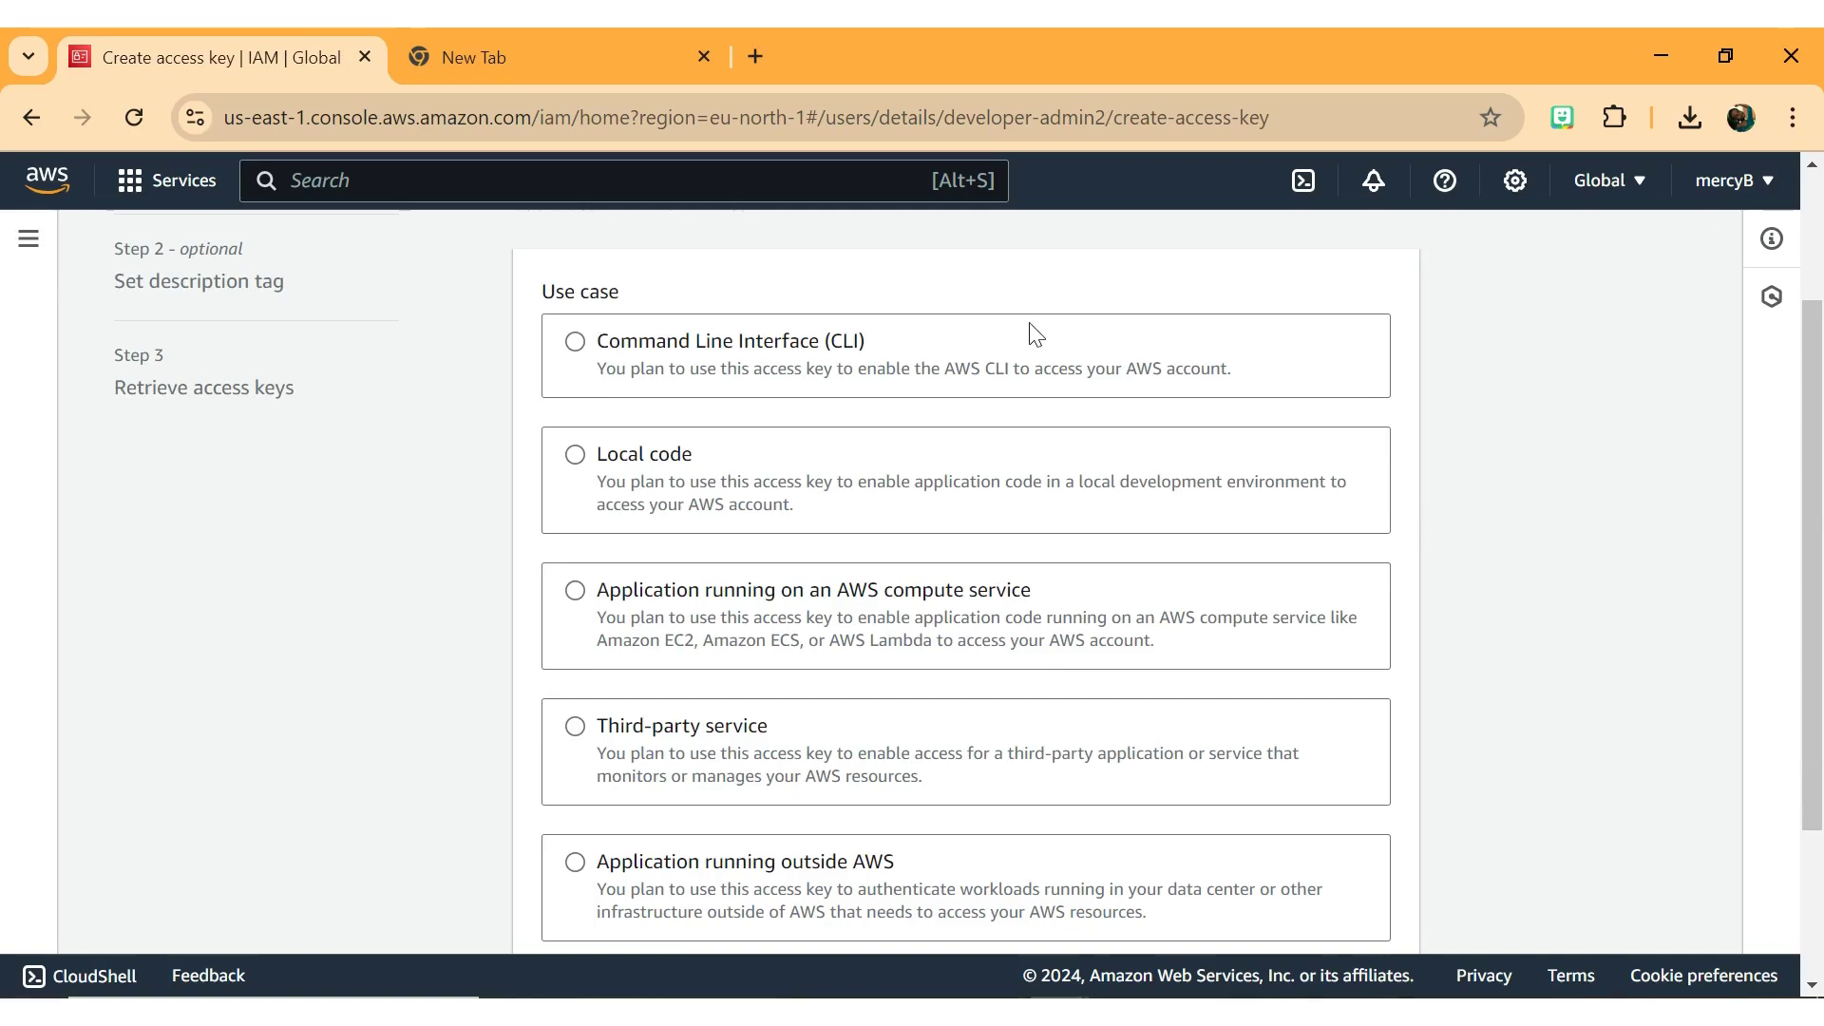
{"action": "left_click", "coordinate": [642, 361]}
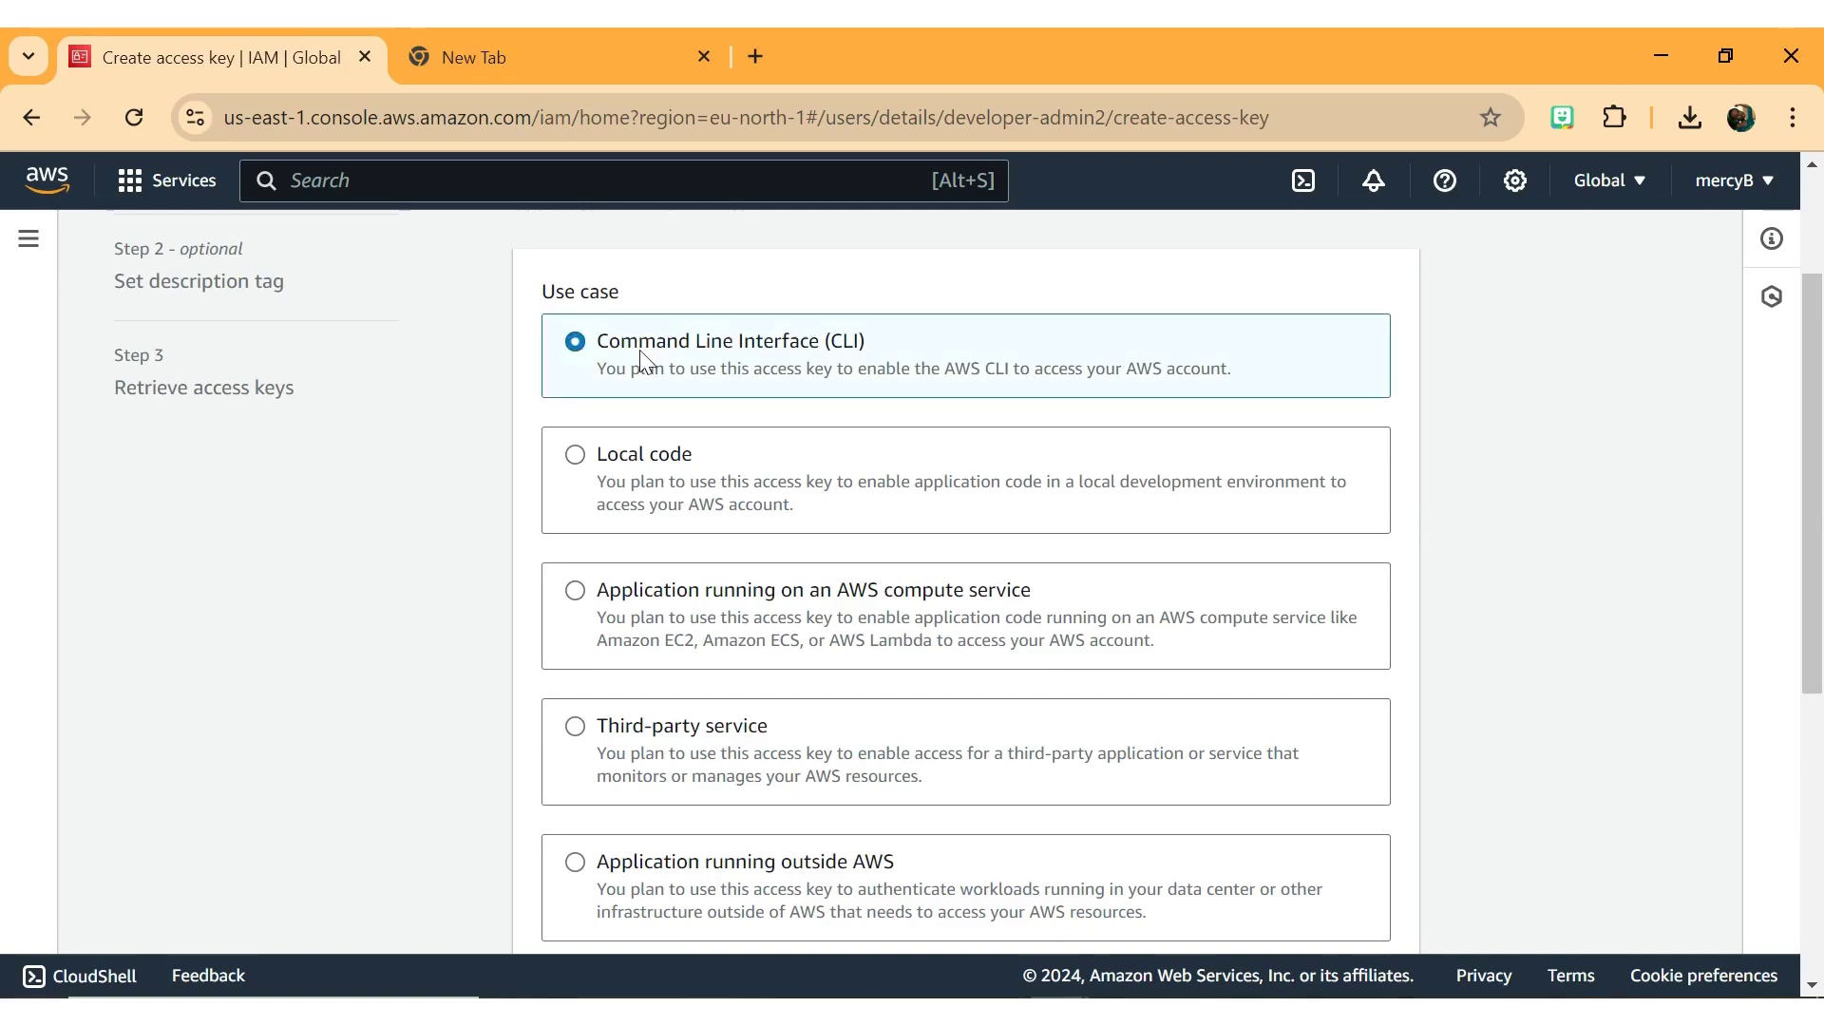
{"action": "scroll", "coordinate": [850, 767], "scroll_direction": "down", "scroll_amount": 5}
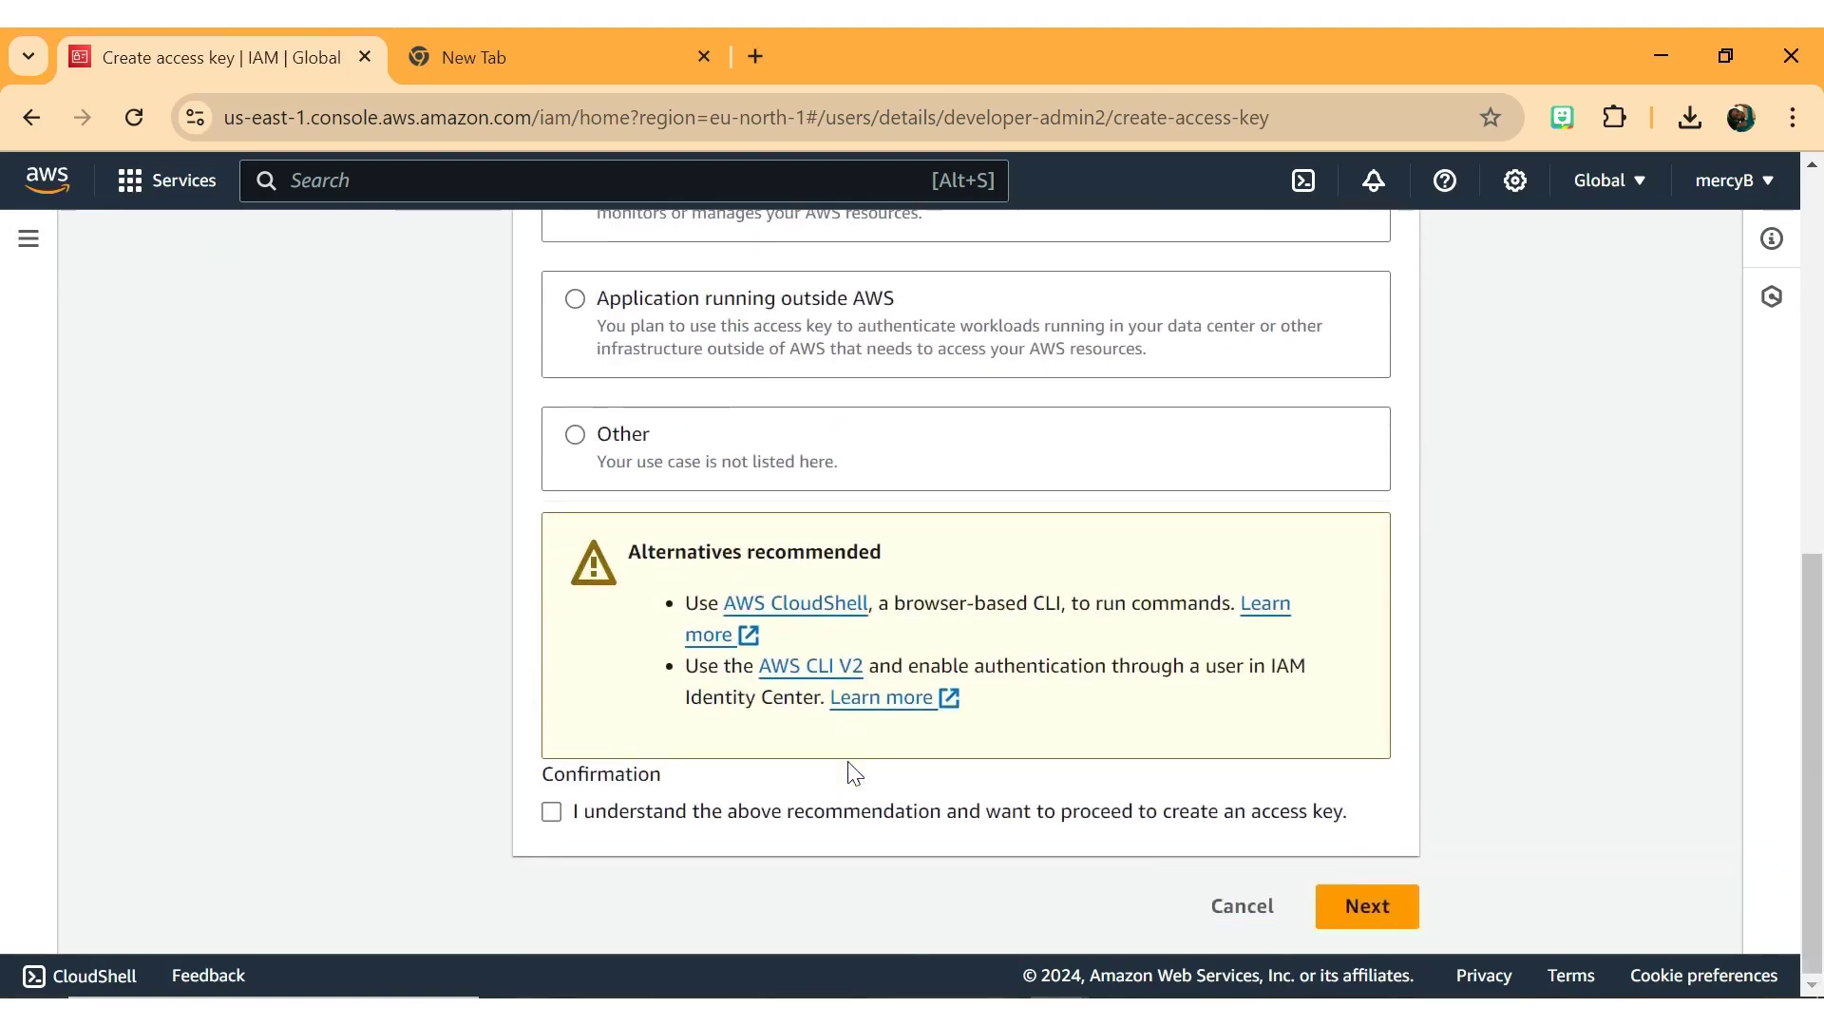
{"action": "left_click", "coordinate": [553, 813]}
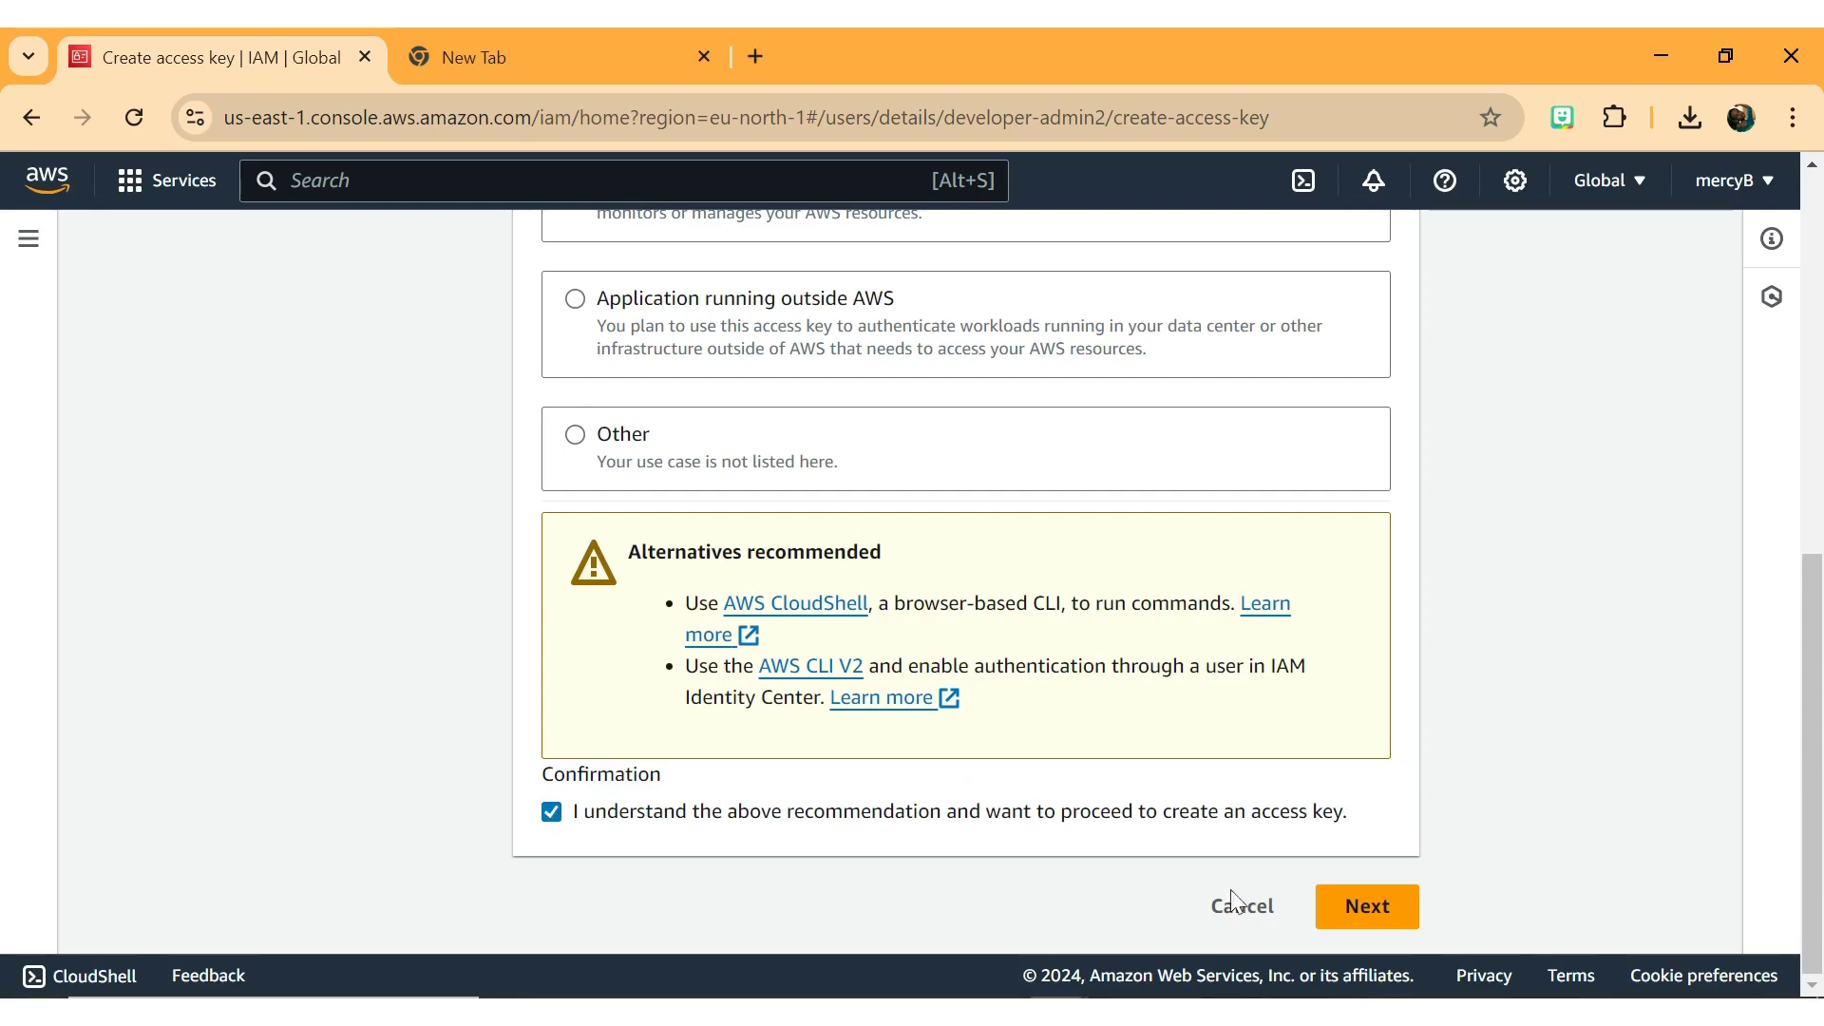
{"action": "left_click", "coordinate": [1354, 905]}
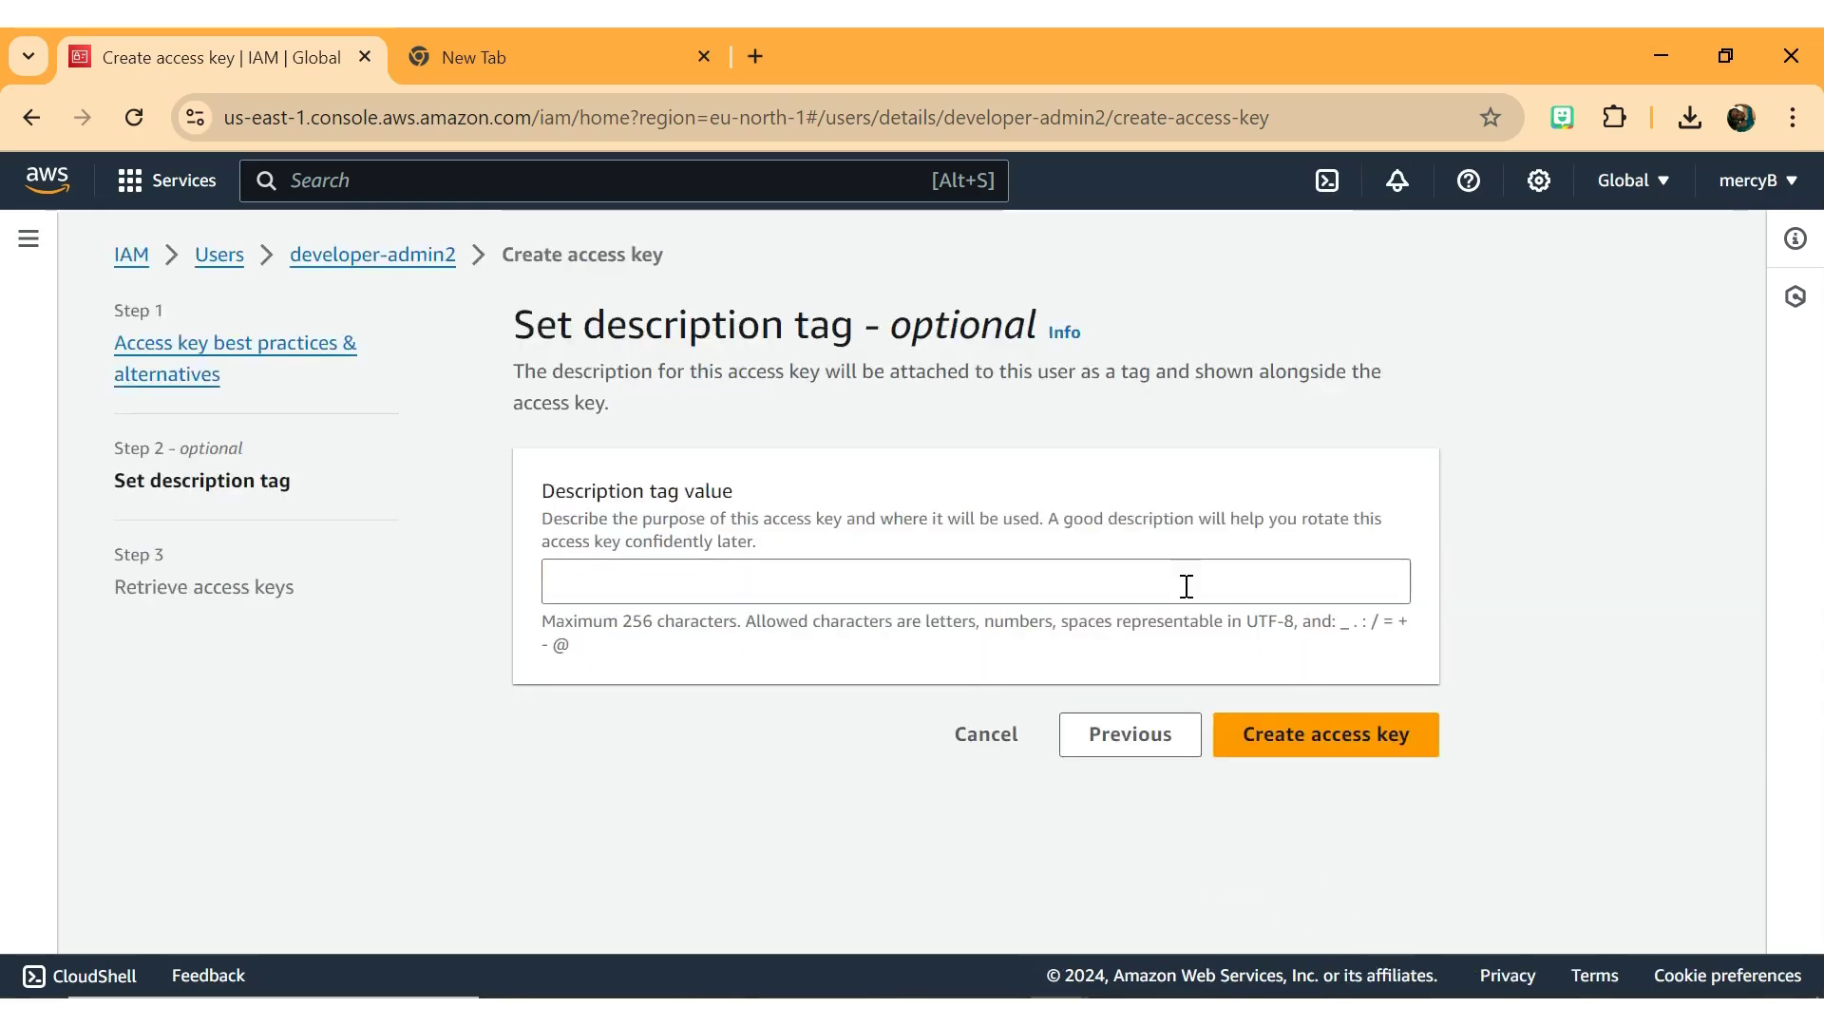
{"action": "left_click", "coordinate": [1244, 736]}
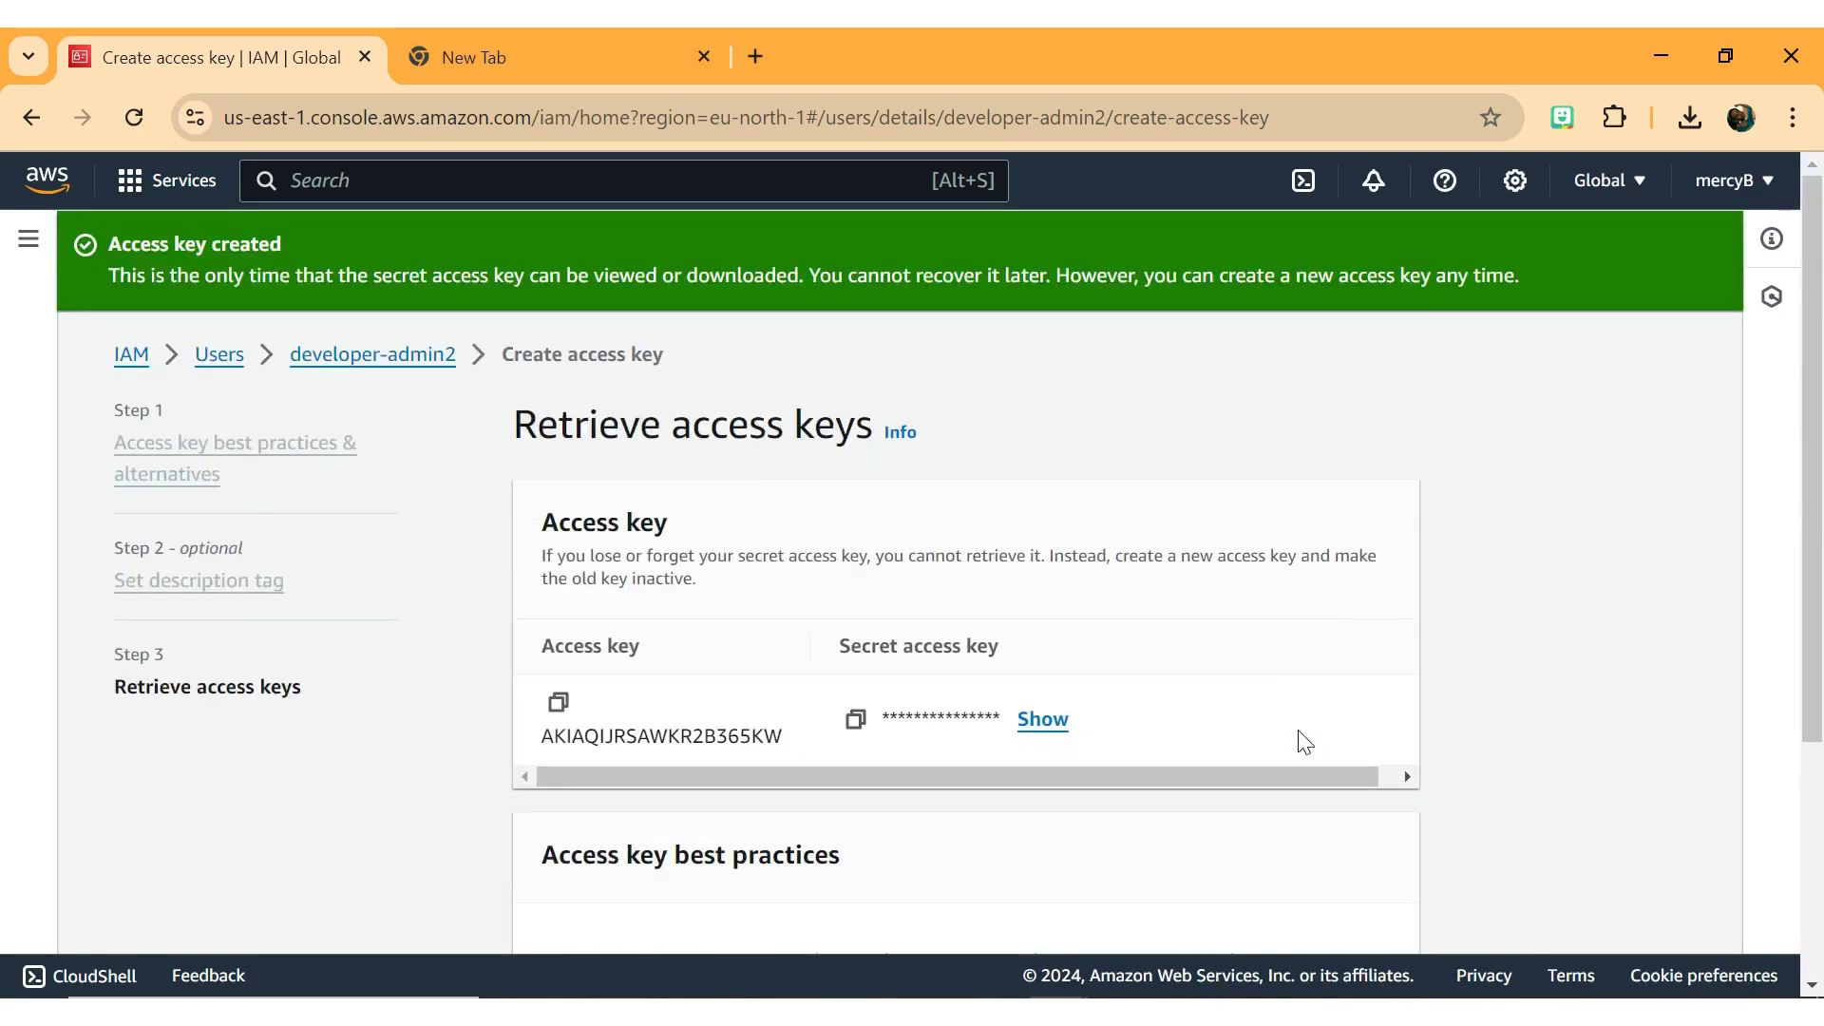
- Download the new access key as a .csv file, finish the key creation and return to the IAM users list
{"action": "scroll", "coordinate": [1304, 742], "scroll_direction": "down", "scroll_amount": 3}
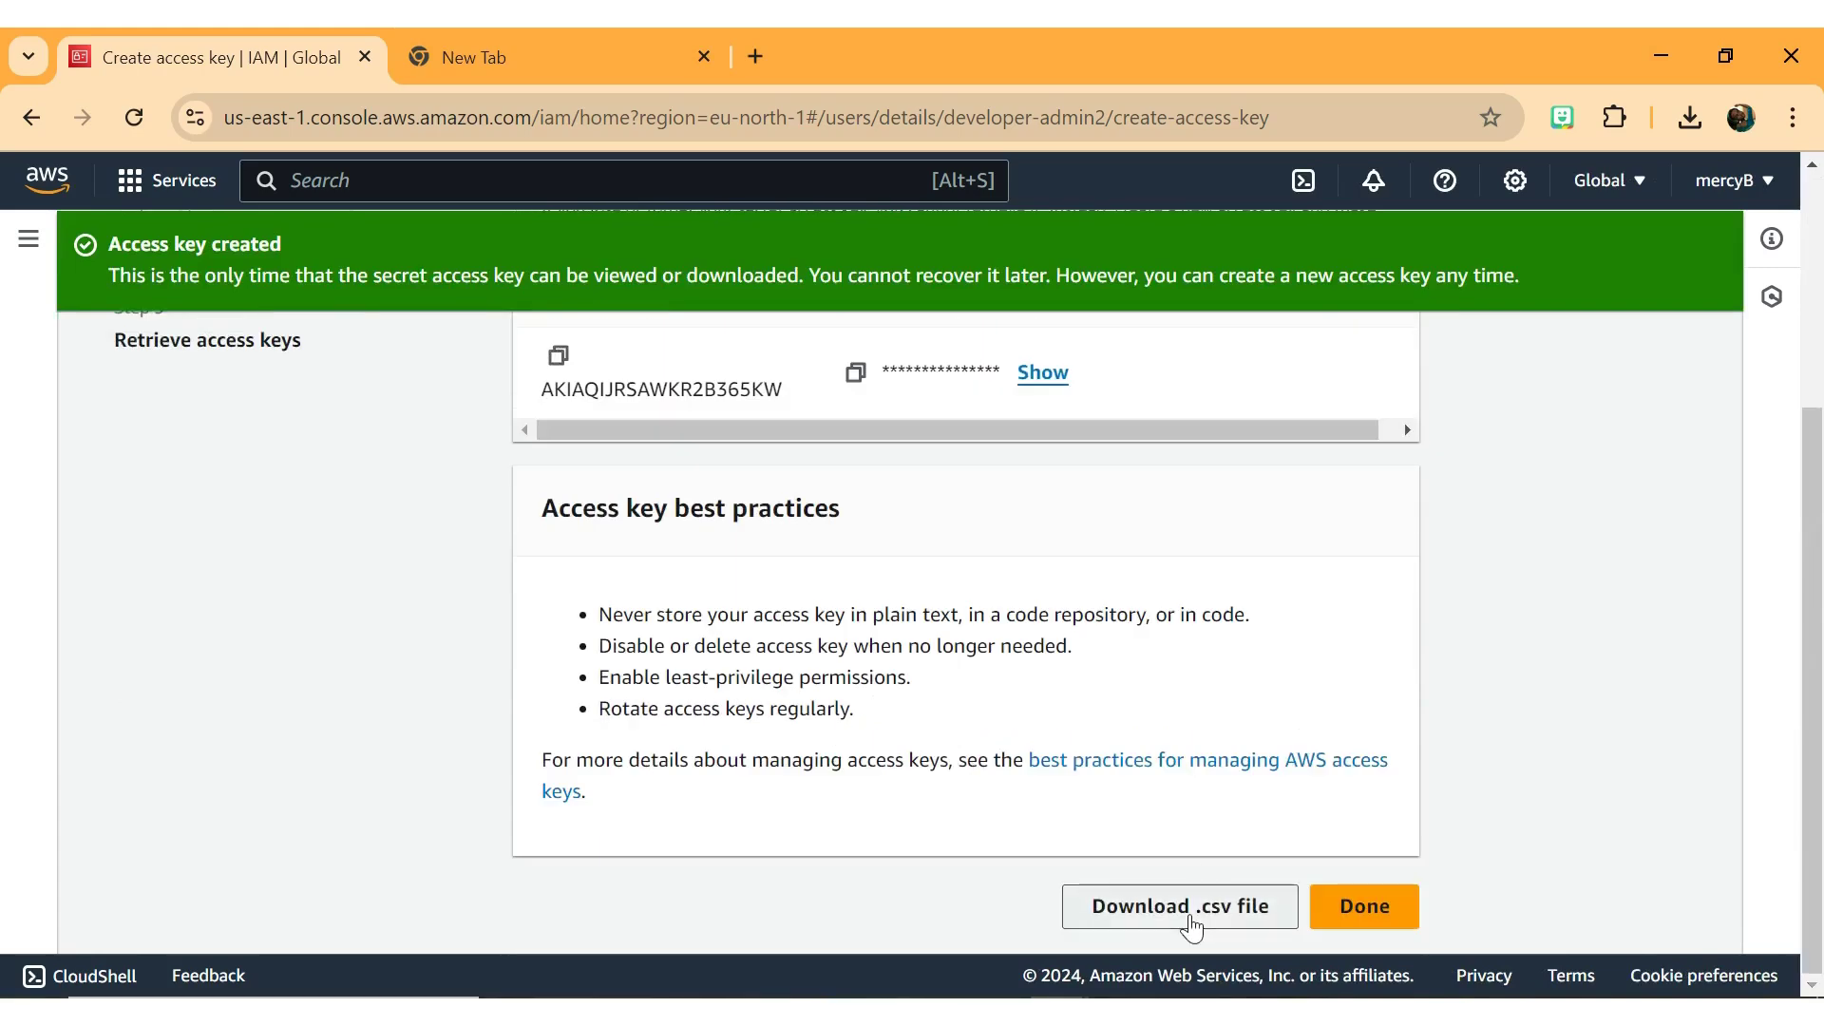
{"action": "left_click", "coordinate": [1192, 912]}
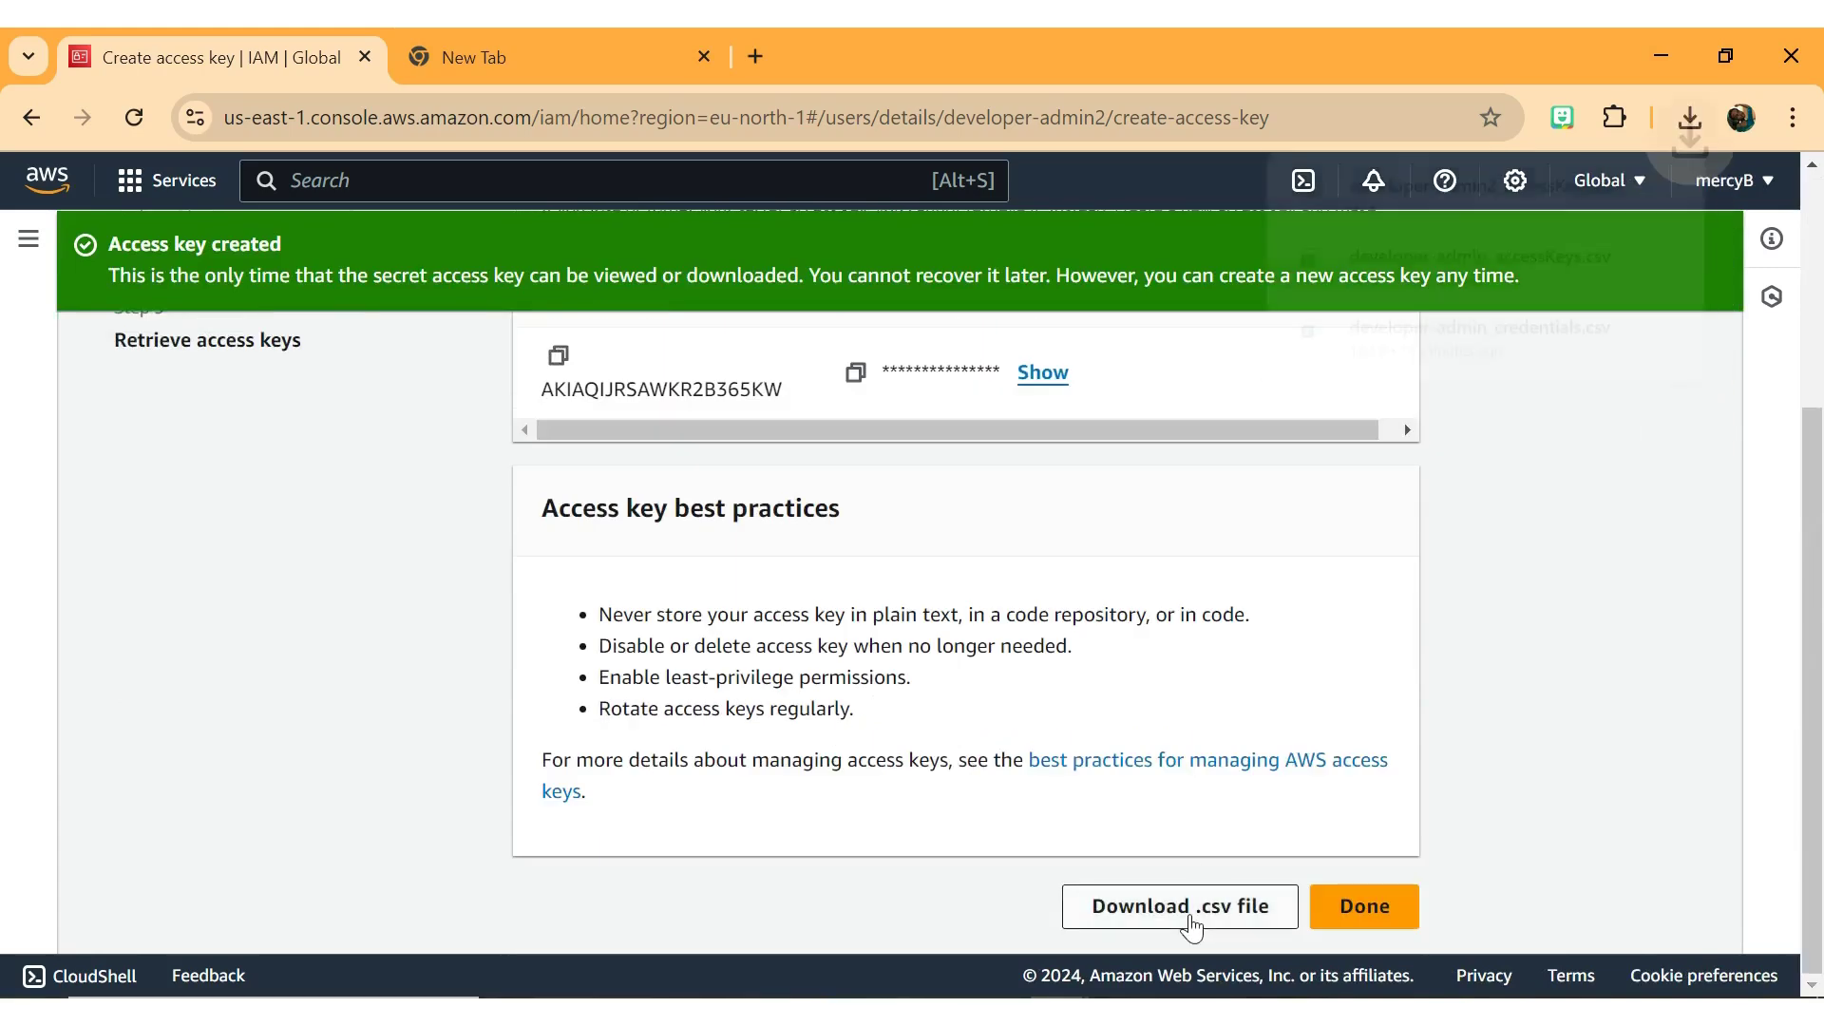
{"action": "left_click", "coordinate": [1365, 905]}
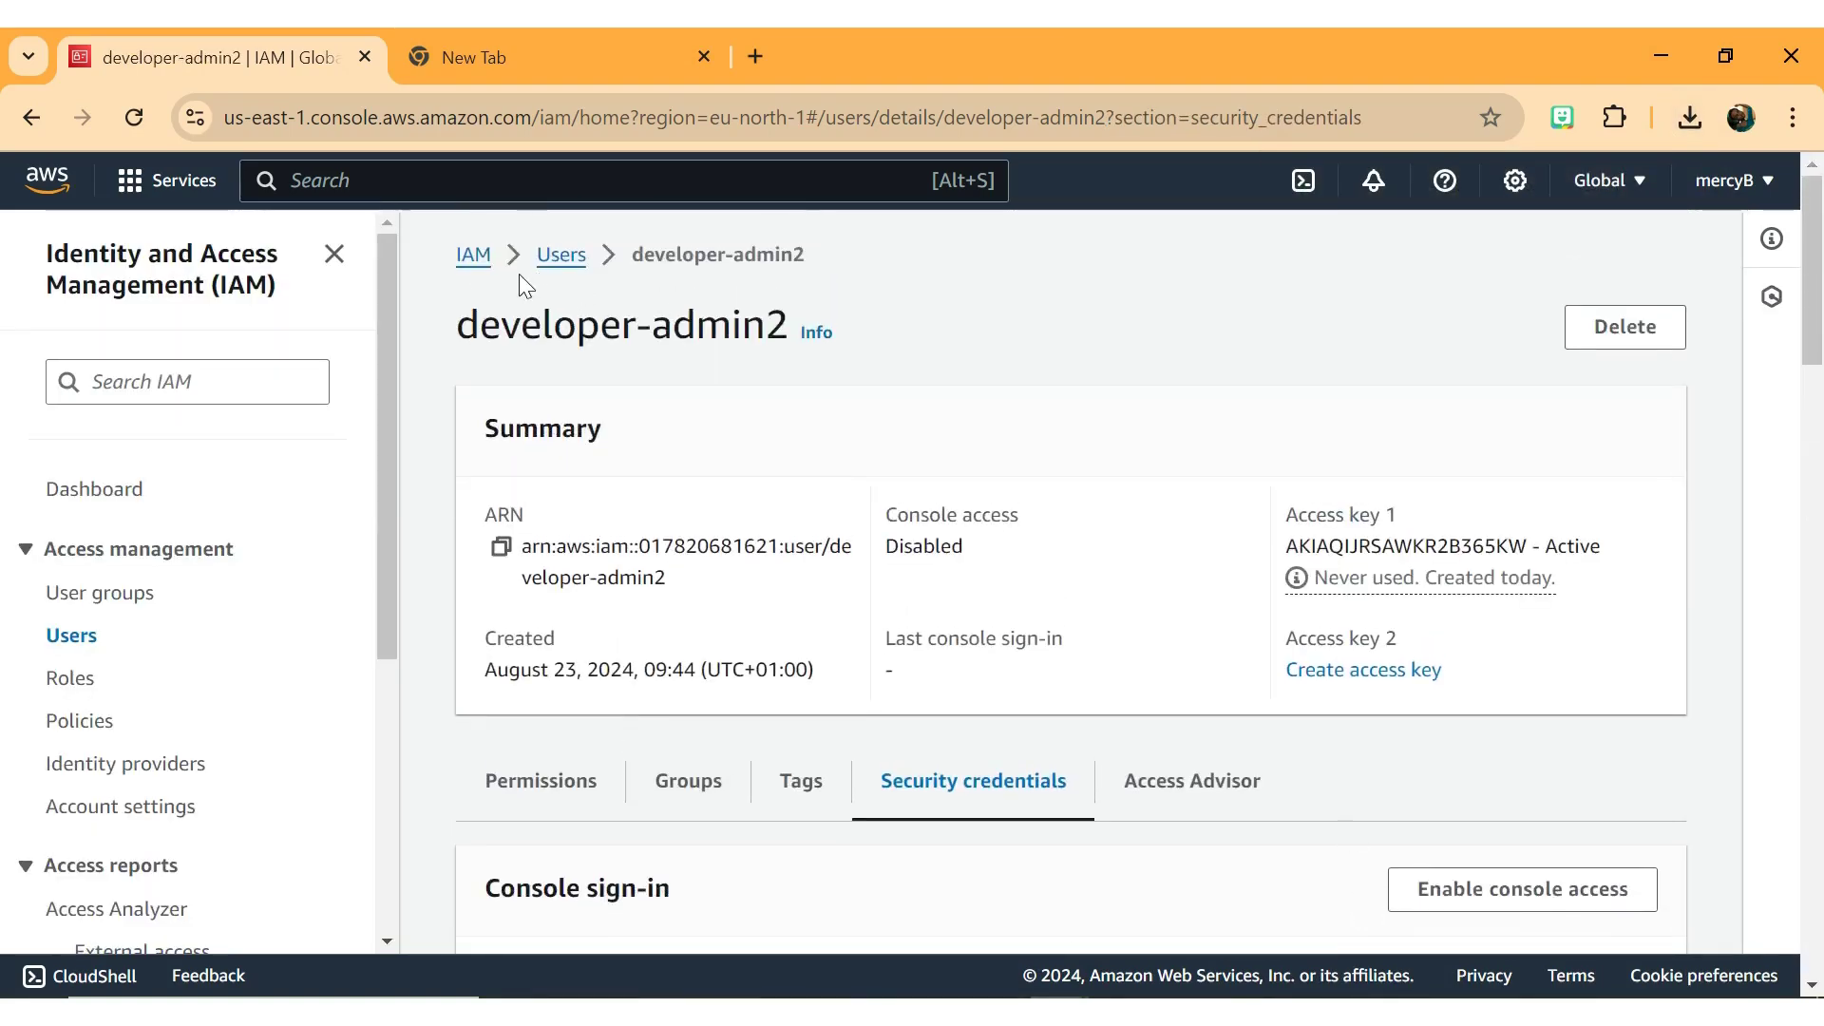
{"action": "left_click", "coordinate": [555, 265]}
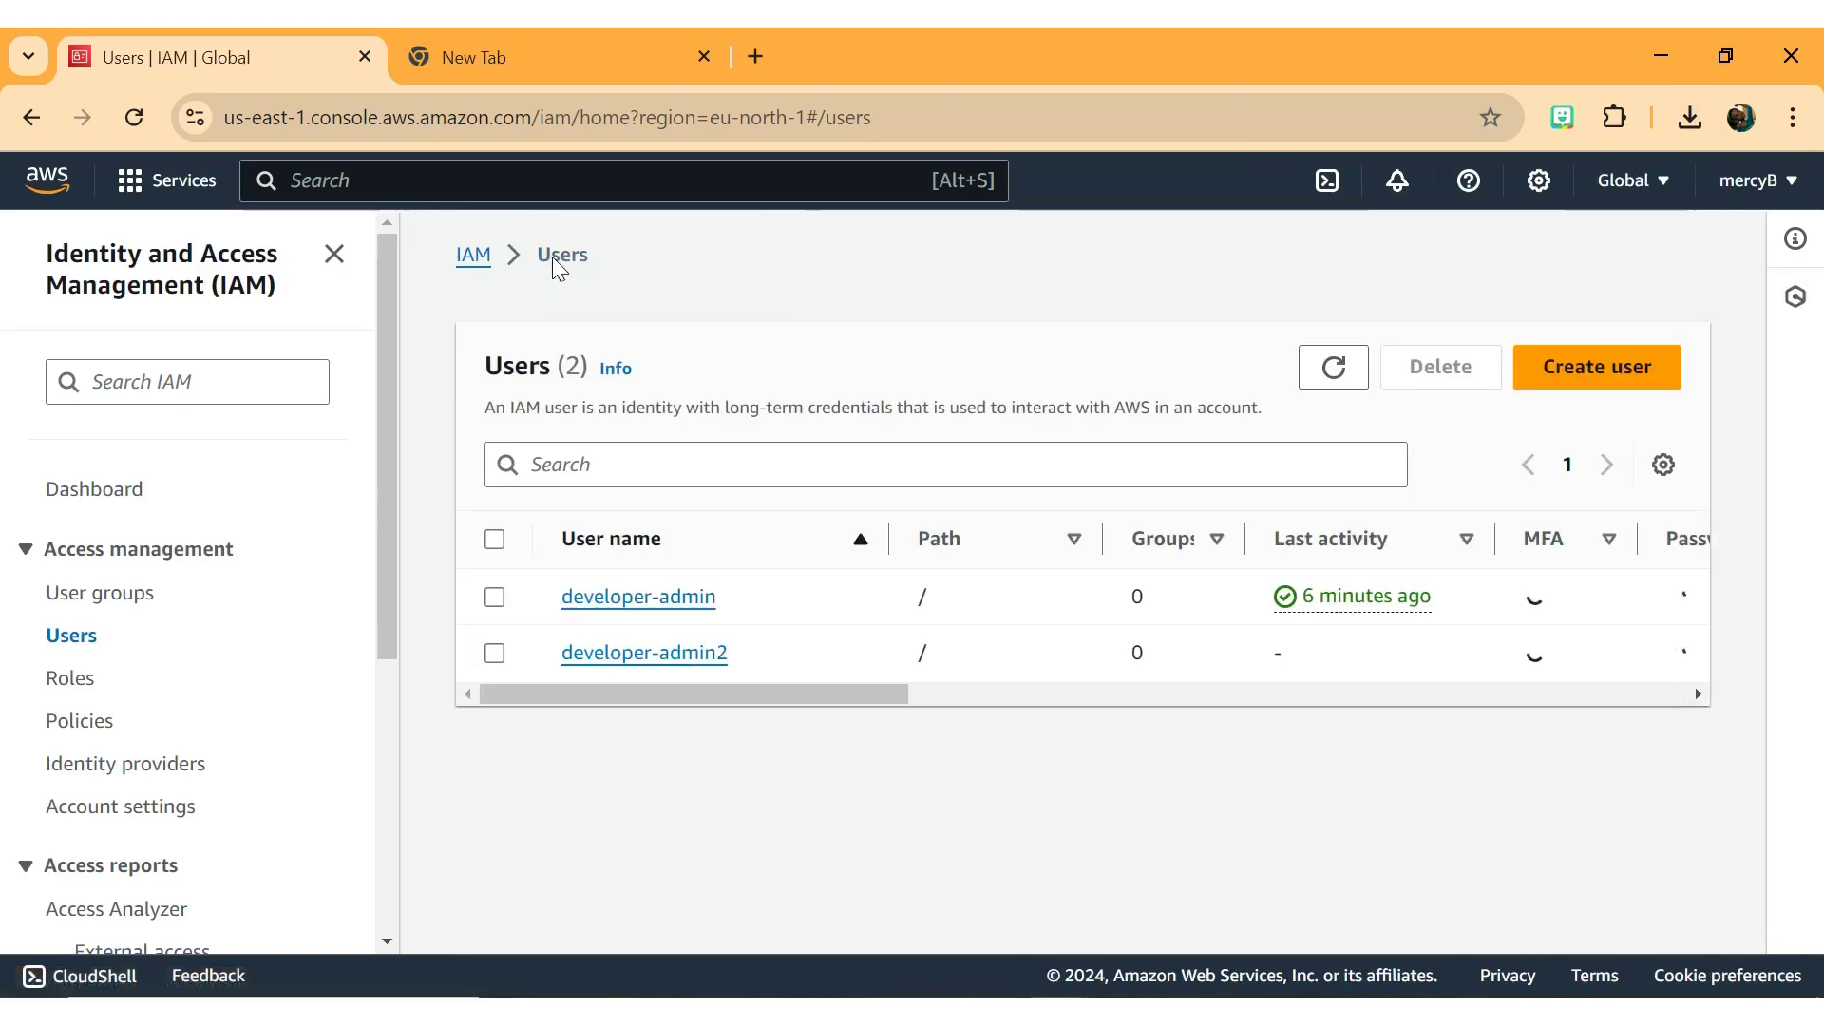